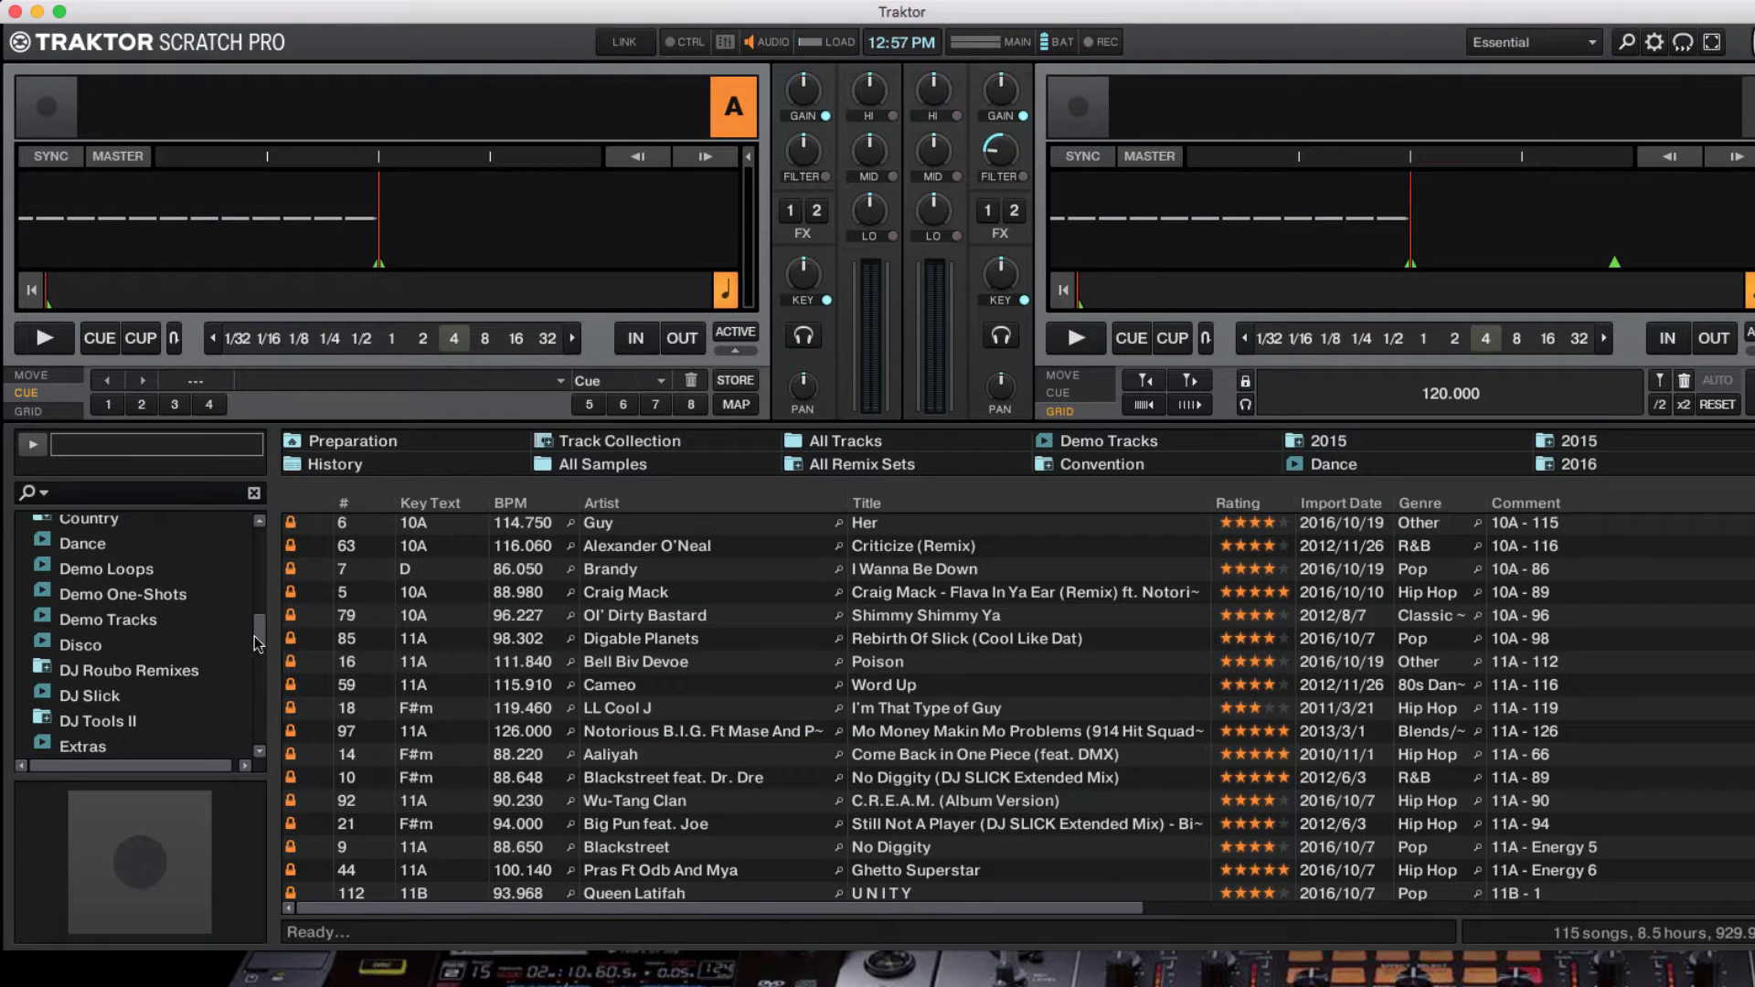
Look through the Acapella, Instrumental and Volume 1 playlists in the Old School Playlists folder.
drag(262, 637, 264, 697)
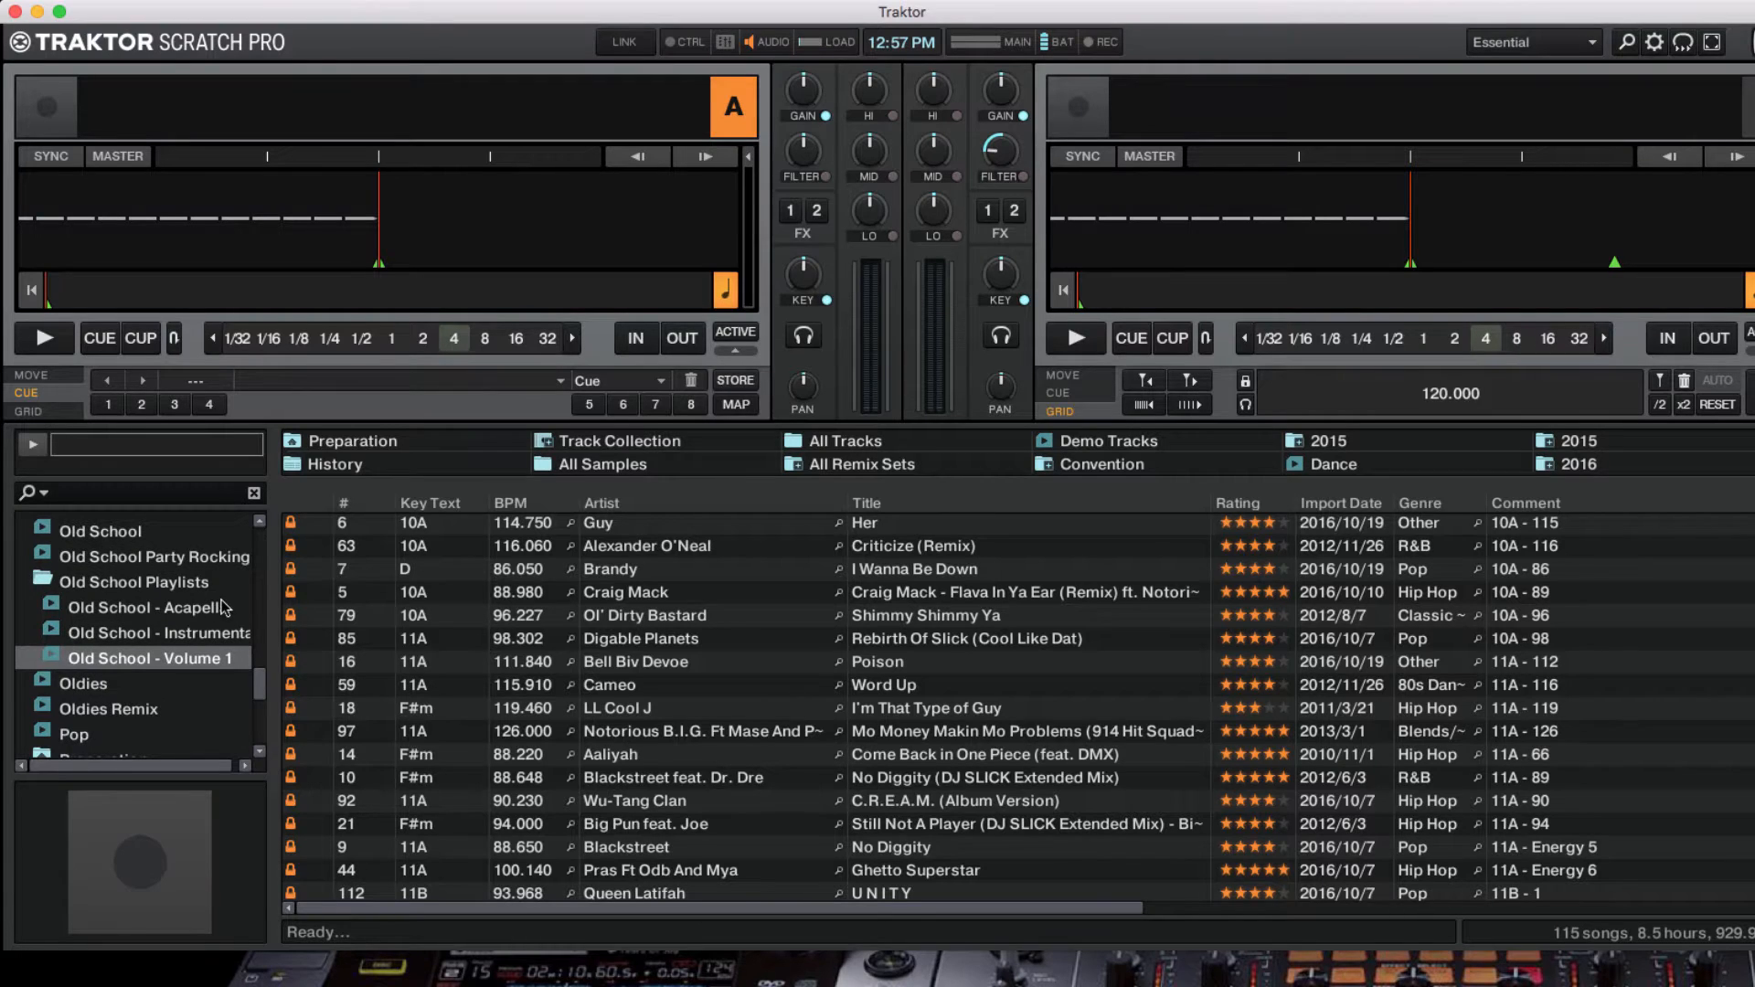
click(137, 611)
click(134, 635)
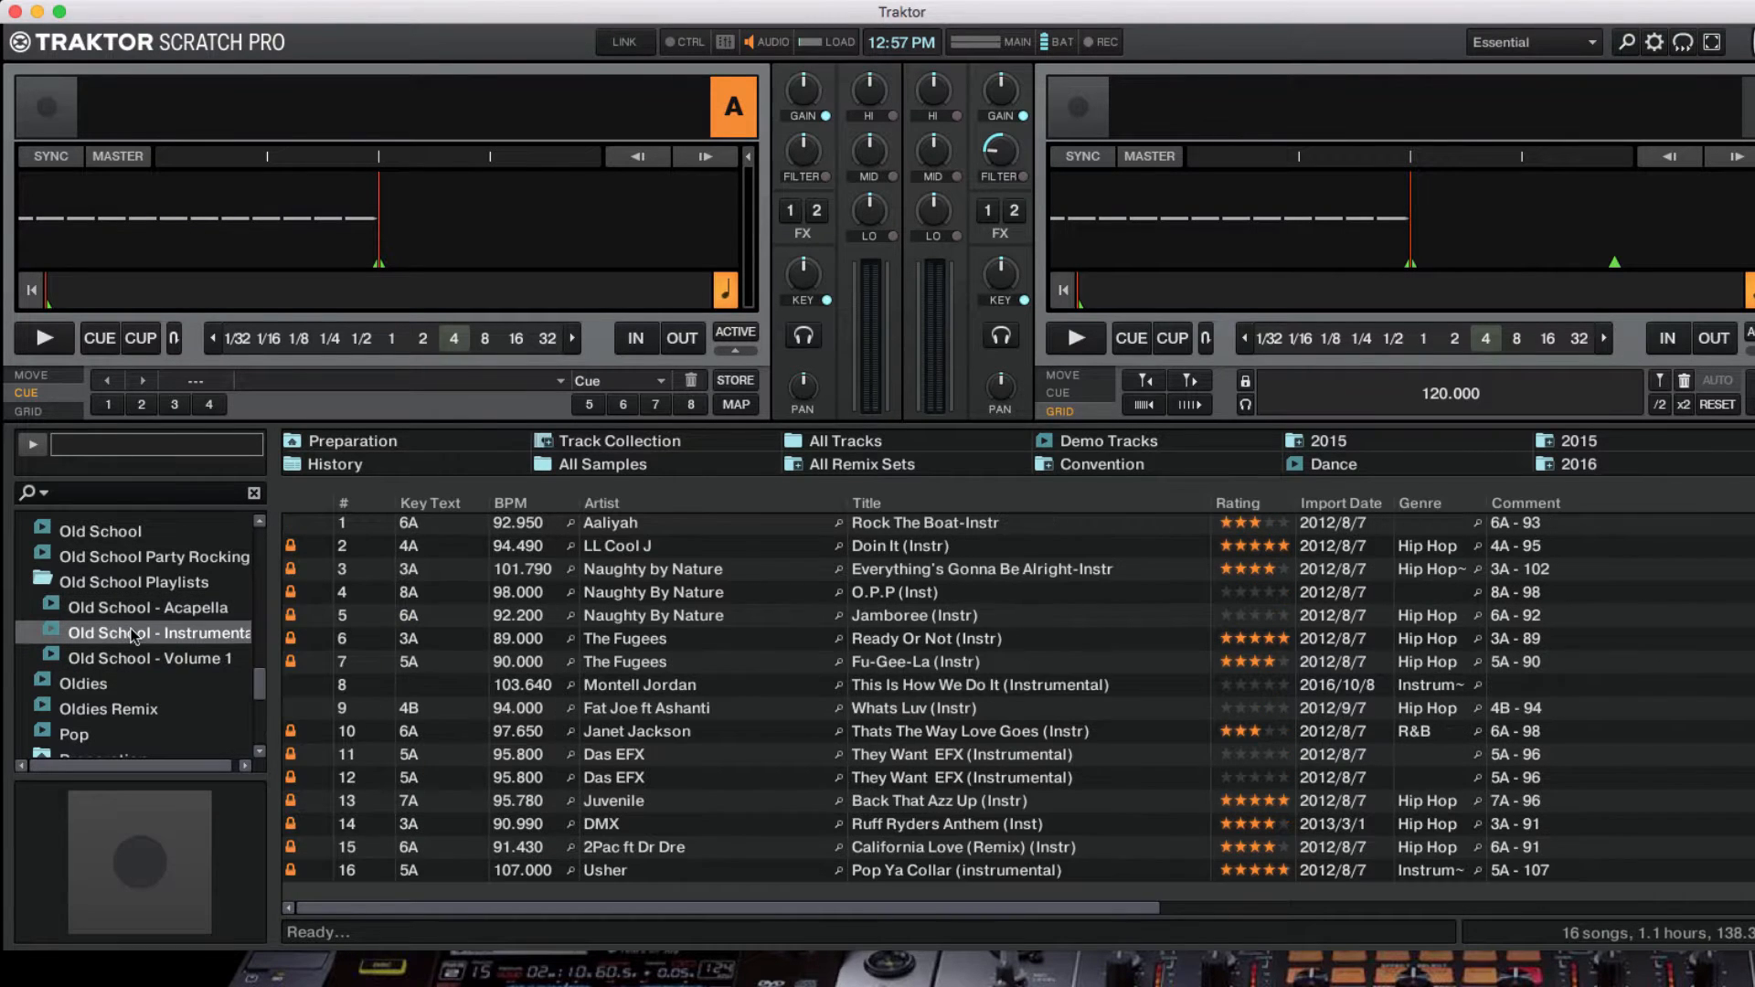
click(136, 660)
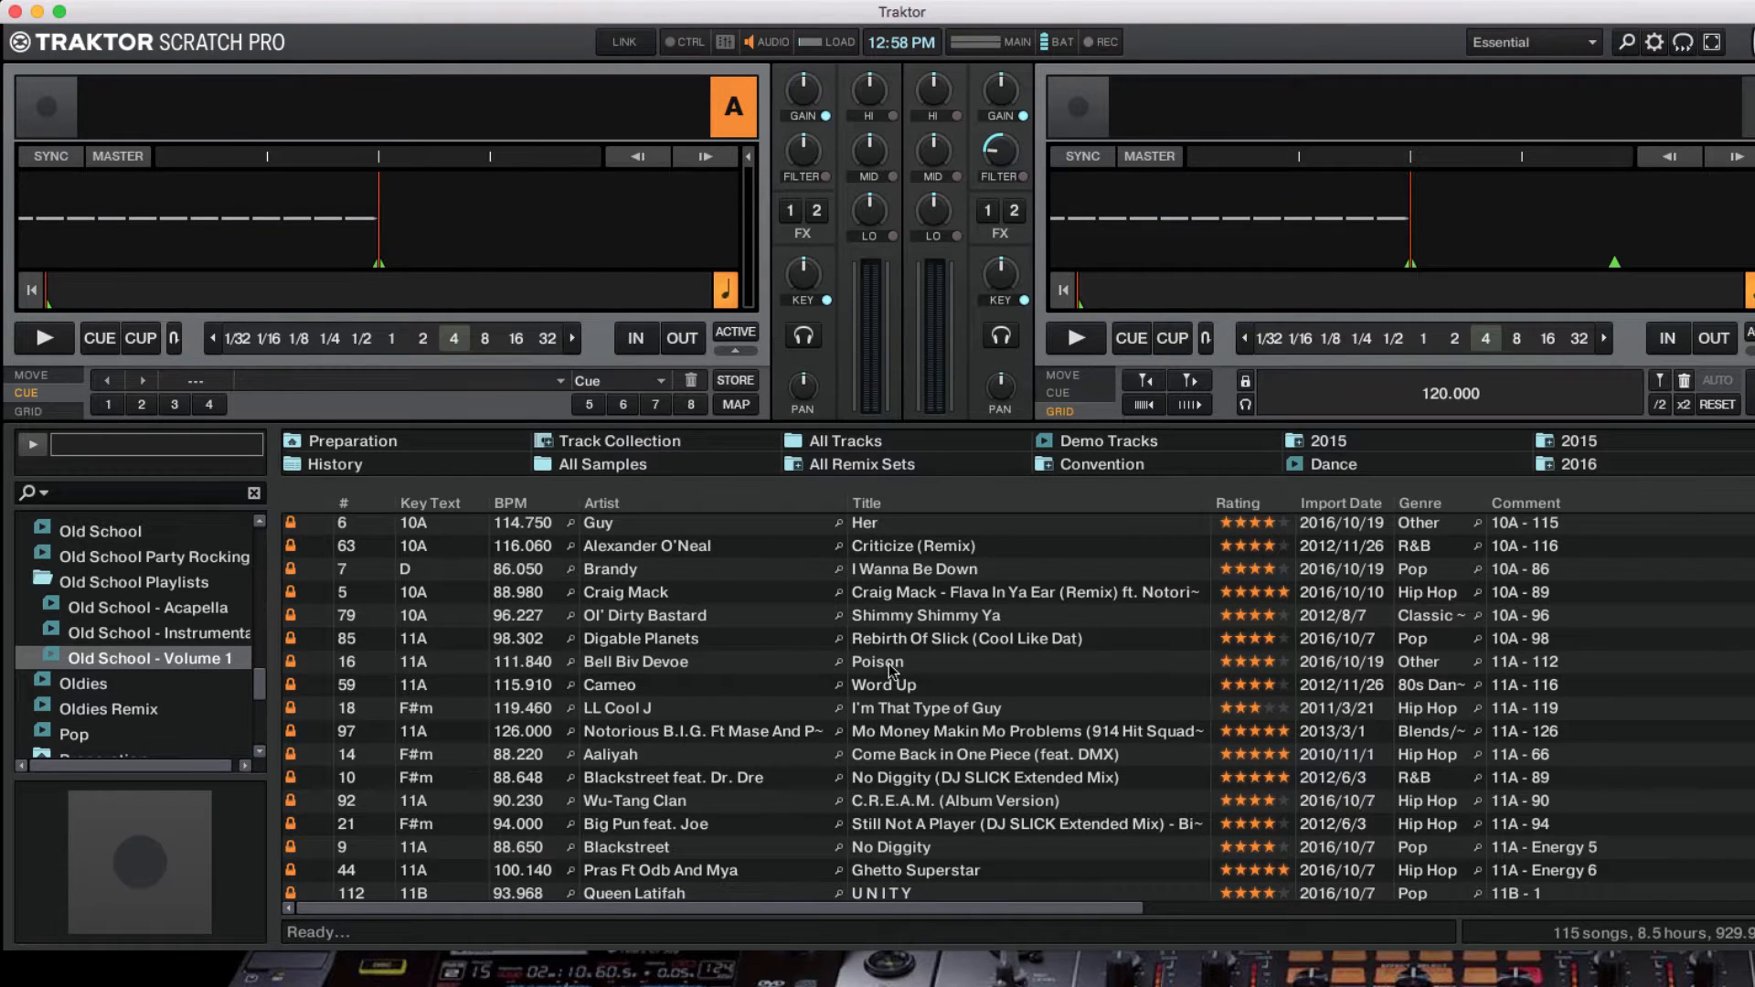
Load the track Poison from Old School - Volume 1 into deck A and show its beatgrid settings.
drag(885, 662, 472, 247)
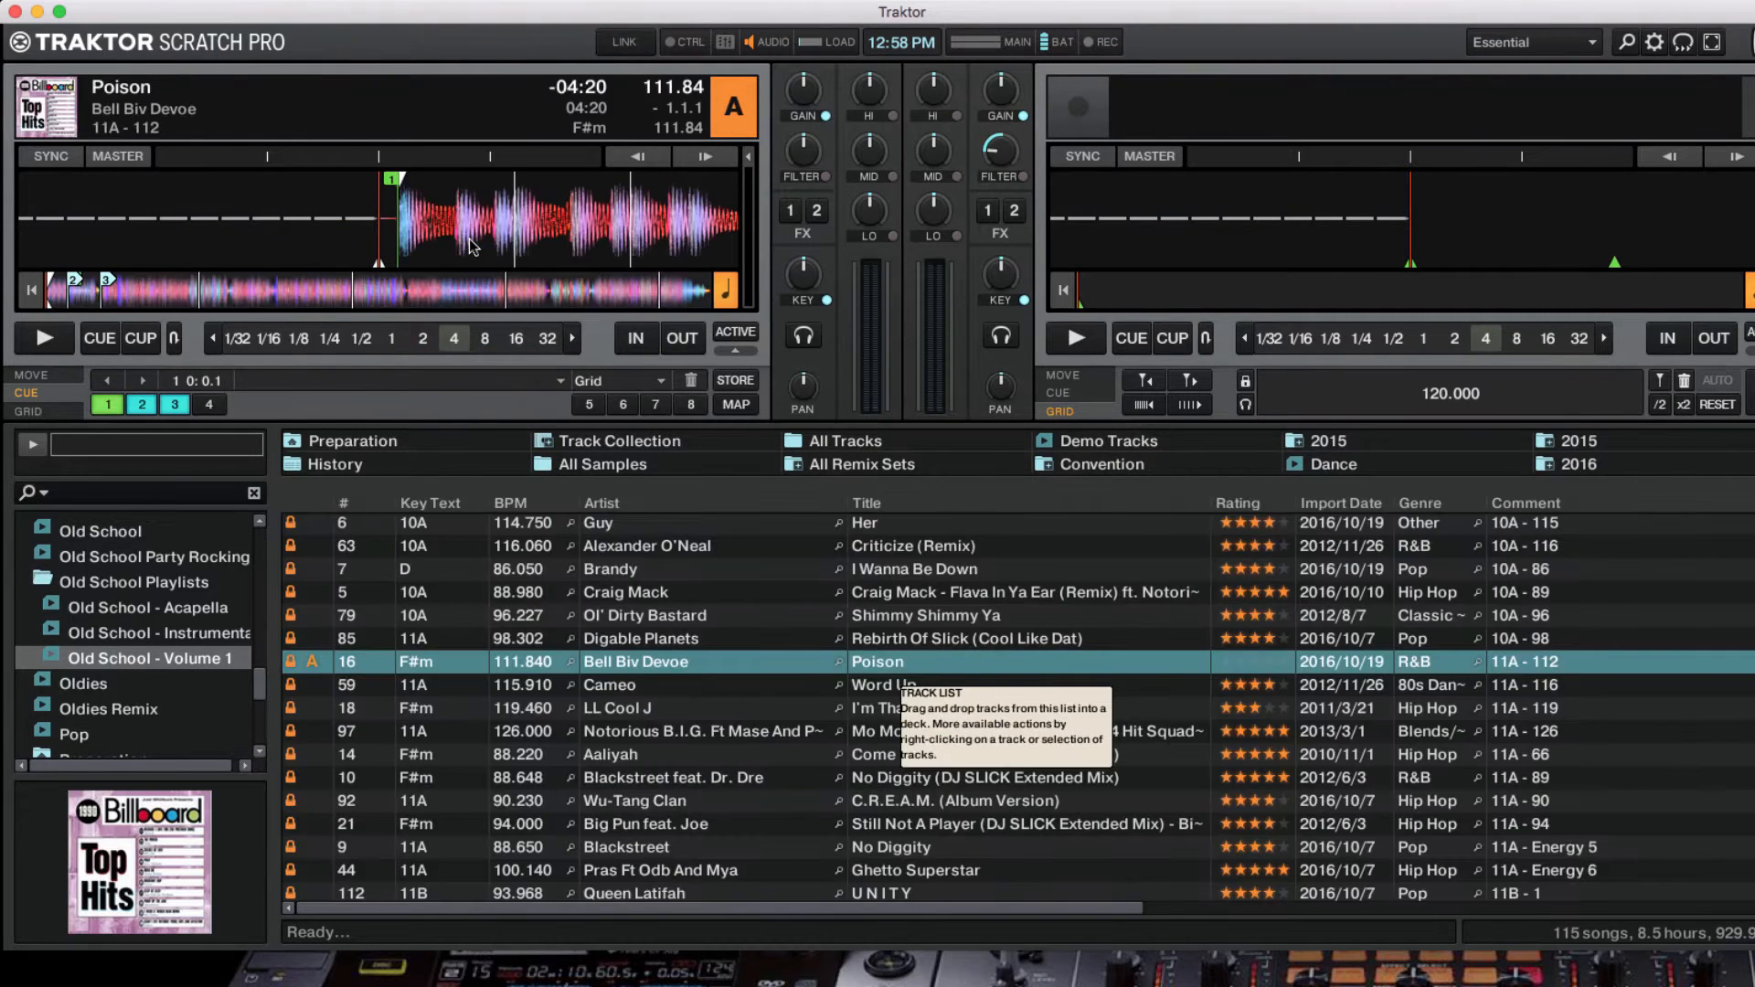
click(59, 414)
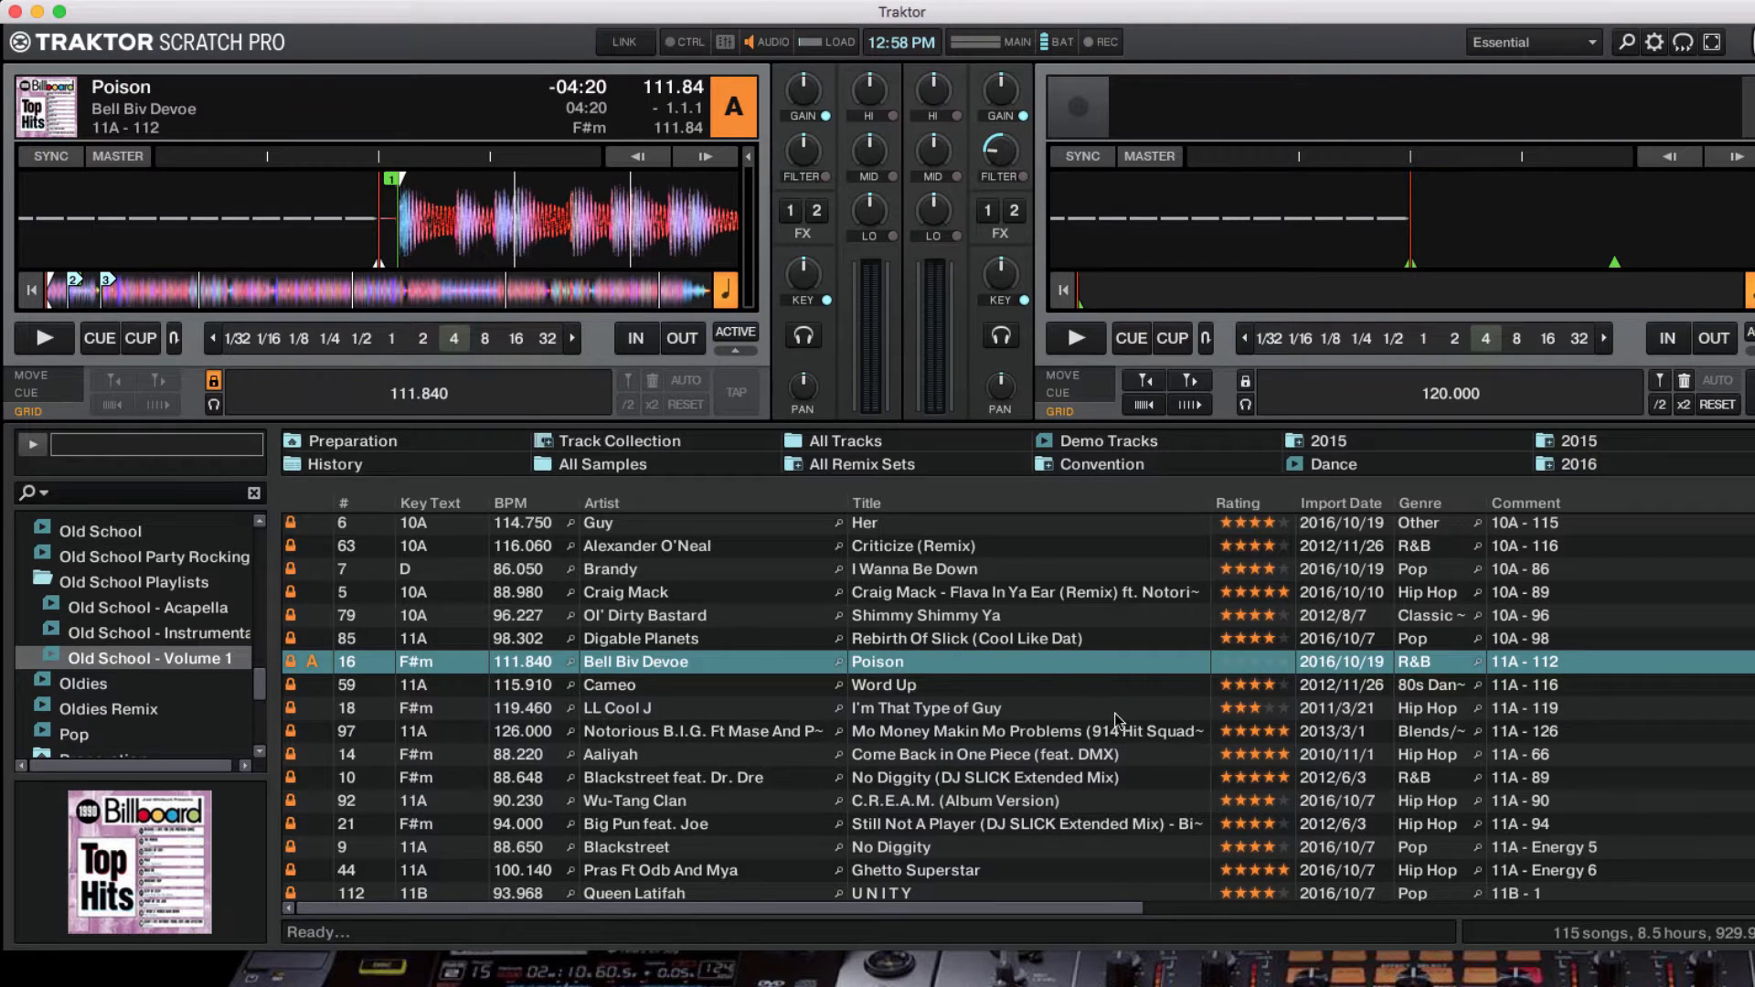
click(949, 736)
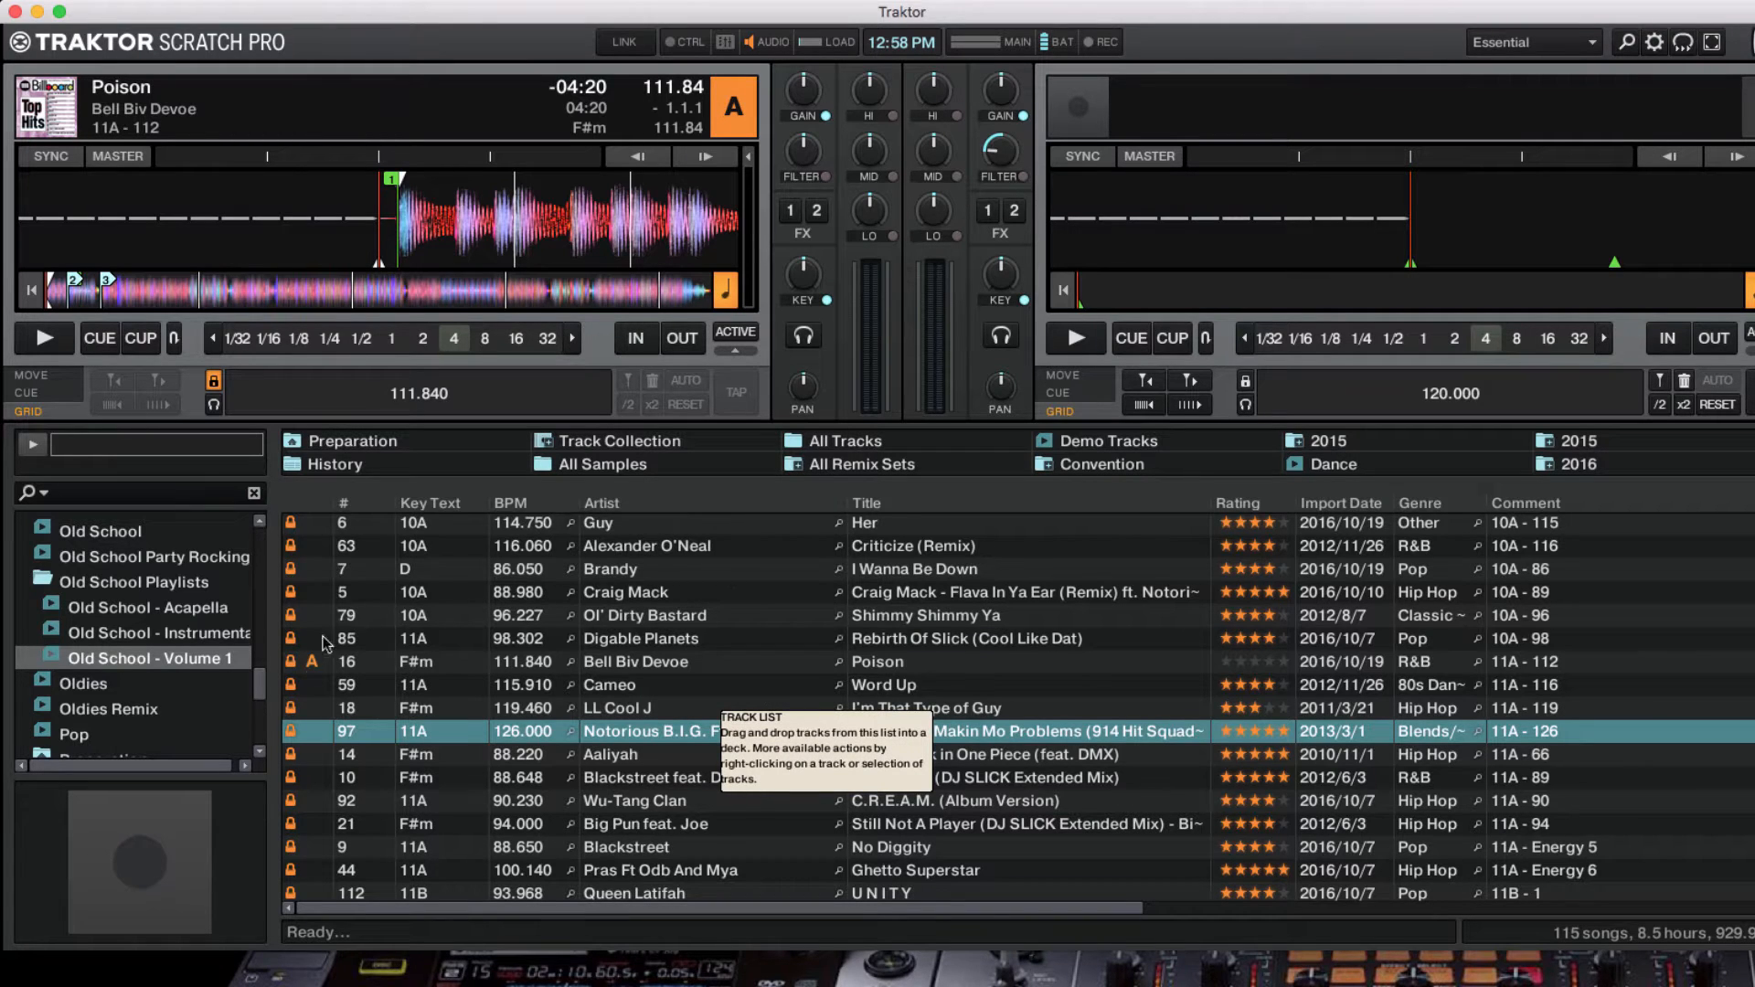
Close Traktor and switch to Serato DJ, moving its window up to show the crate list.
click(15, 12)
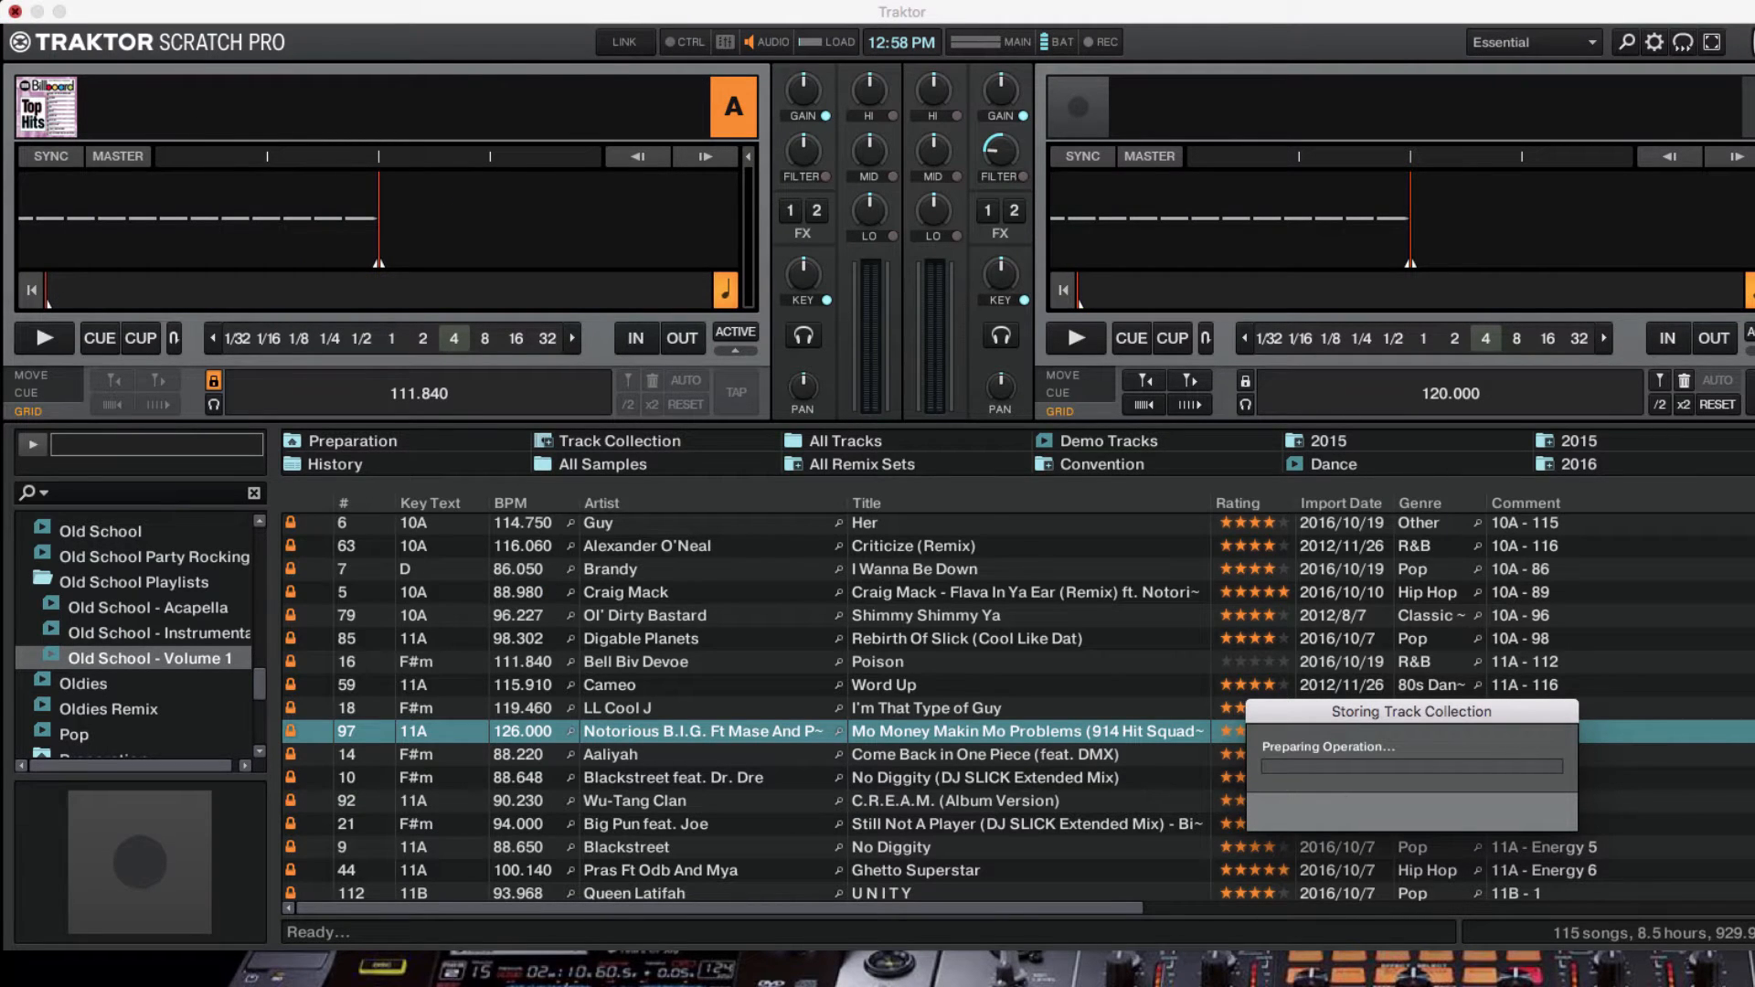
click(1426, 985)
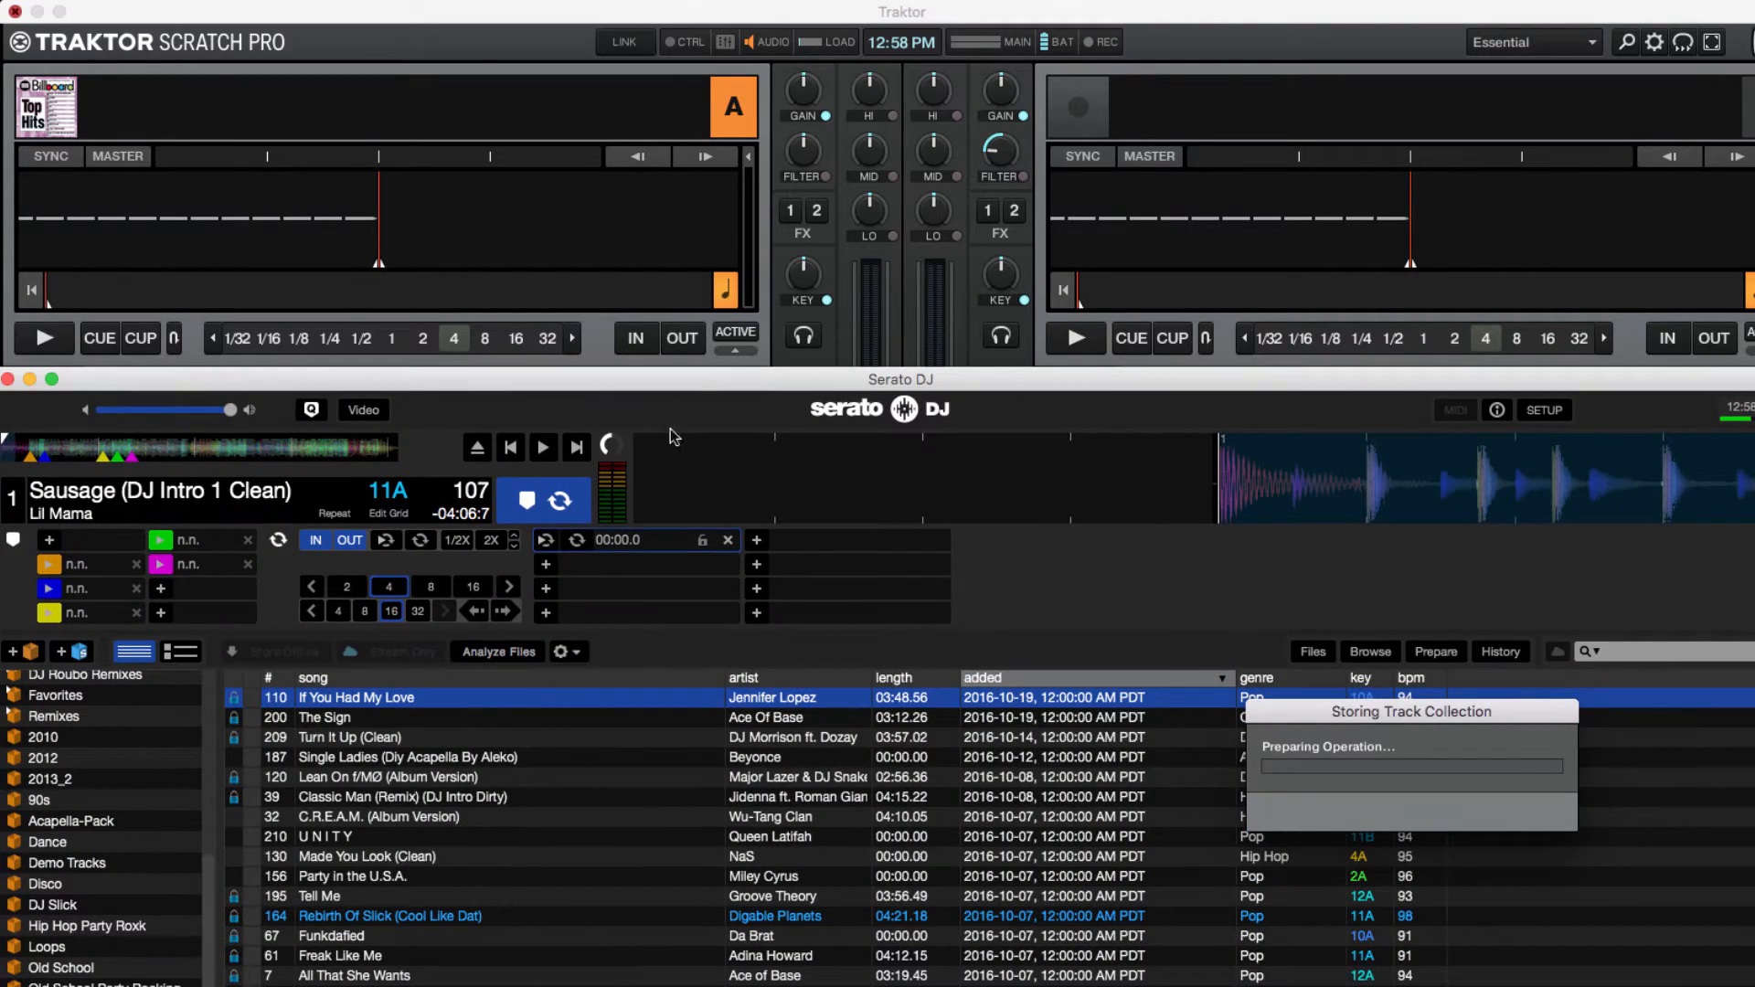
drag(725, 382, 737, 20)
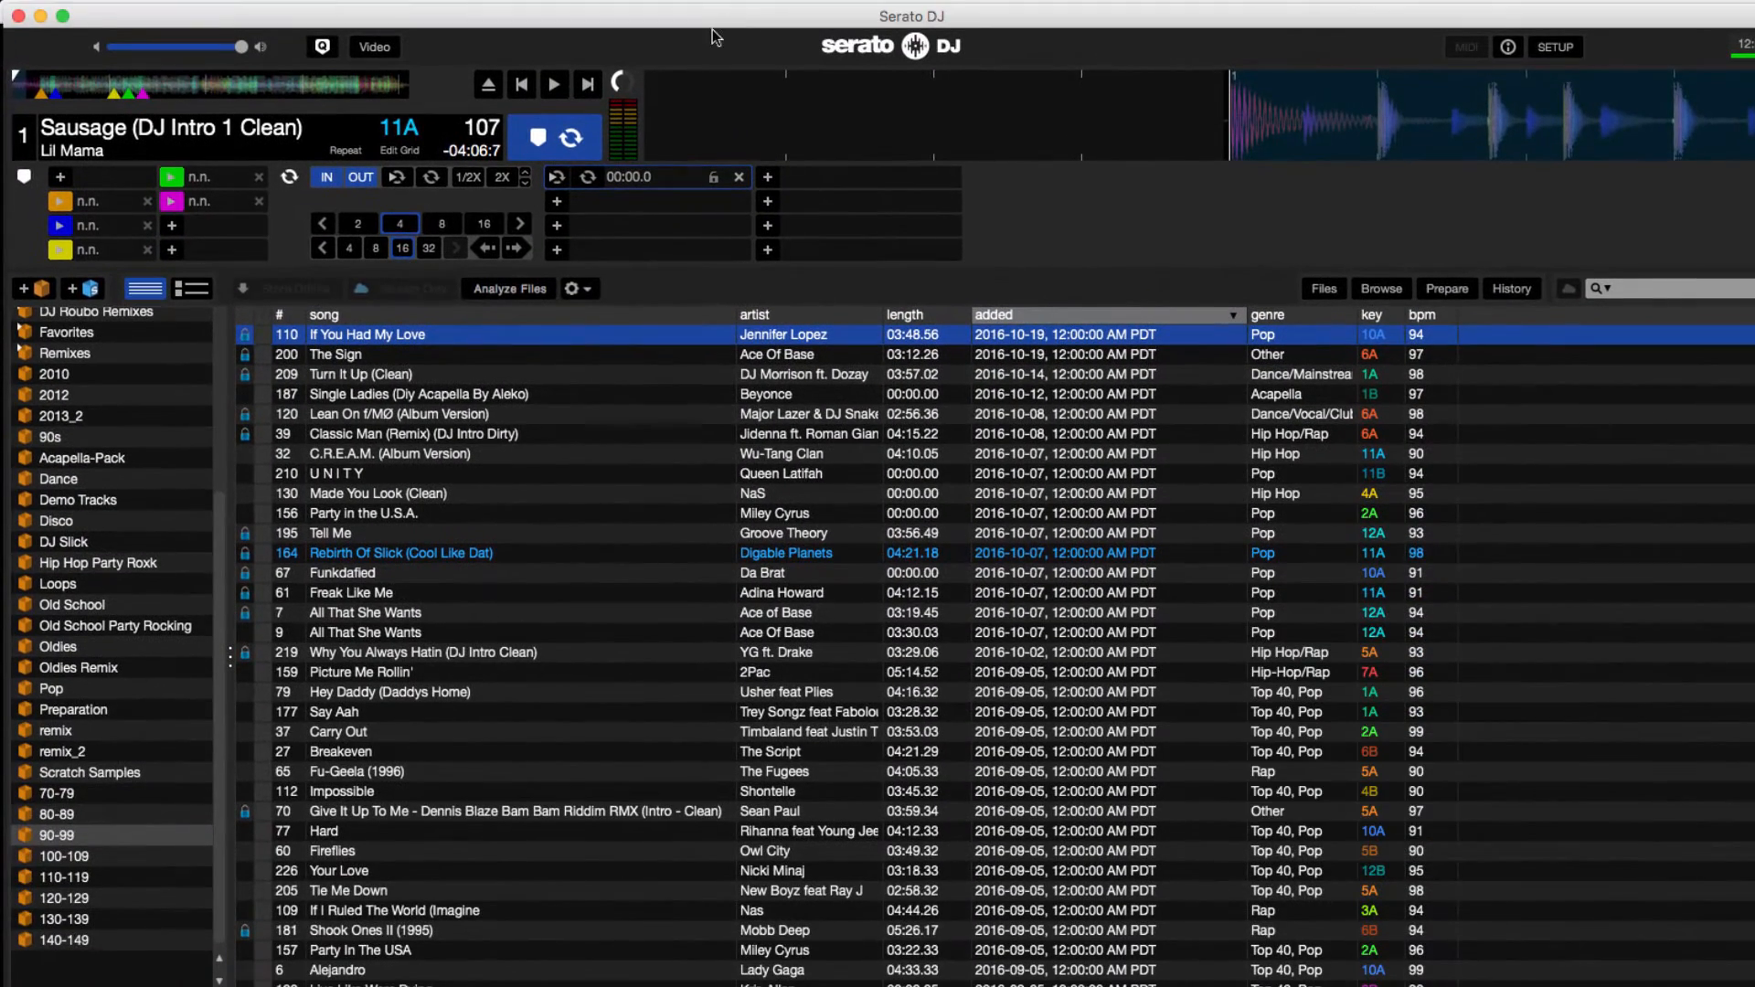
scroll(141, 616, up, 1)
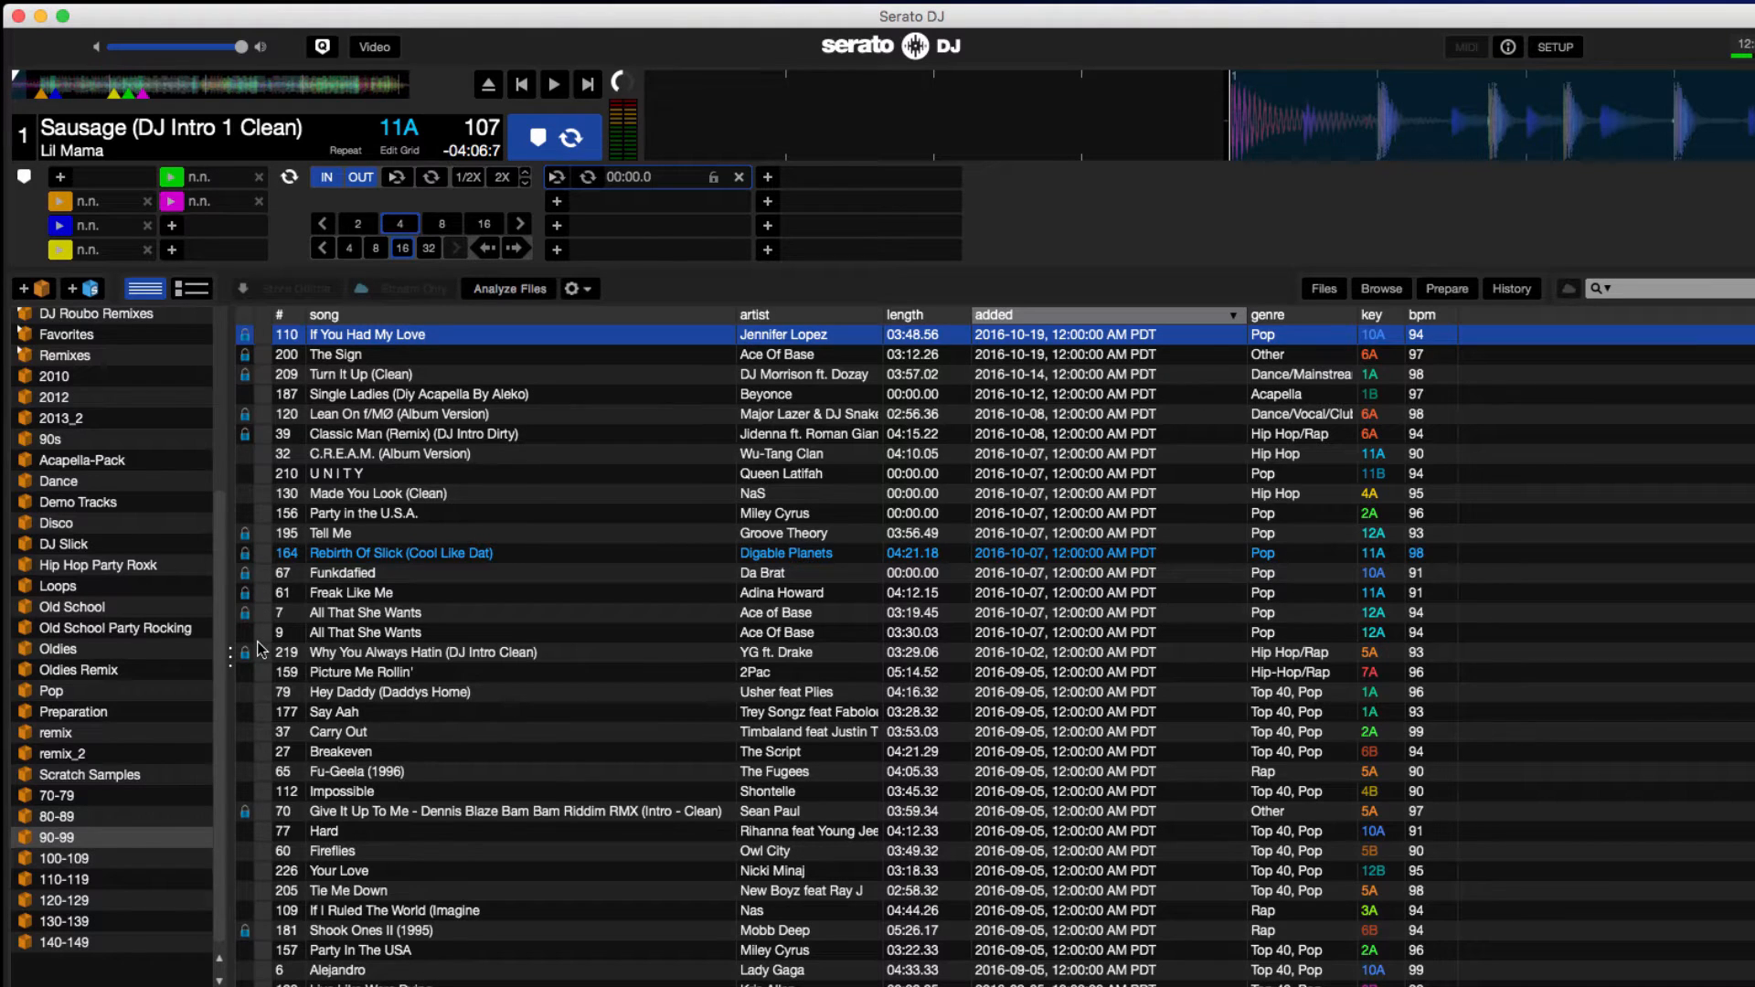
Quit Serato DJ and return to the empty Rekord Buddy 2 library.
click(17, 16)
click(931, 596)
key(super+q)
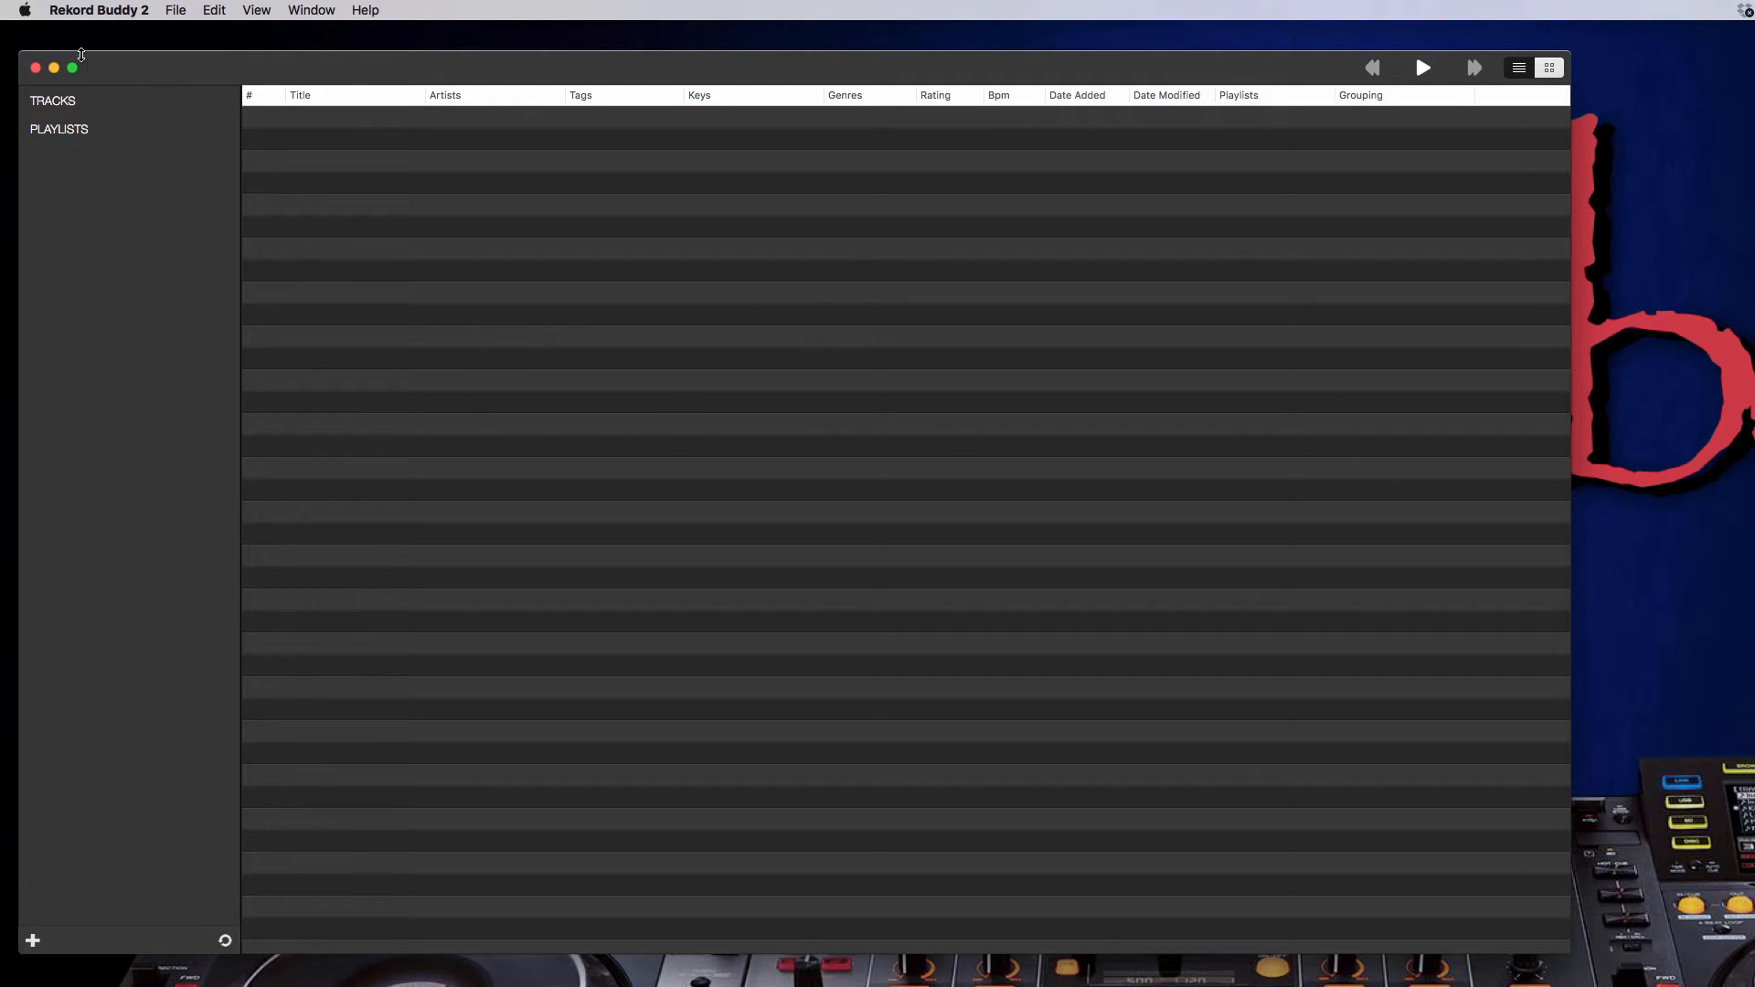
Review the Rekord Buddy 2 preferences for General, Traktor, Serato and rekordbox, and close them.
click(25, 11)
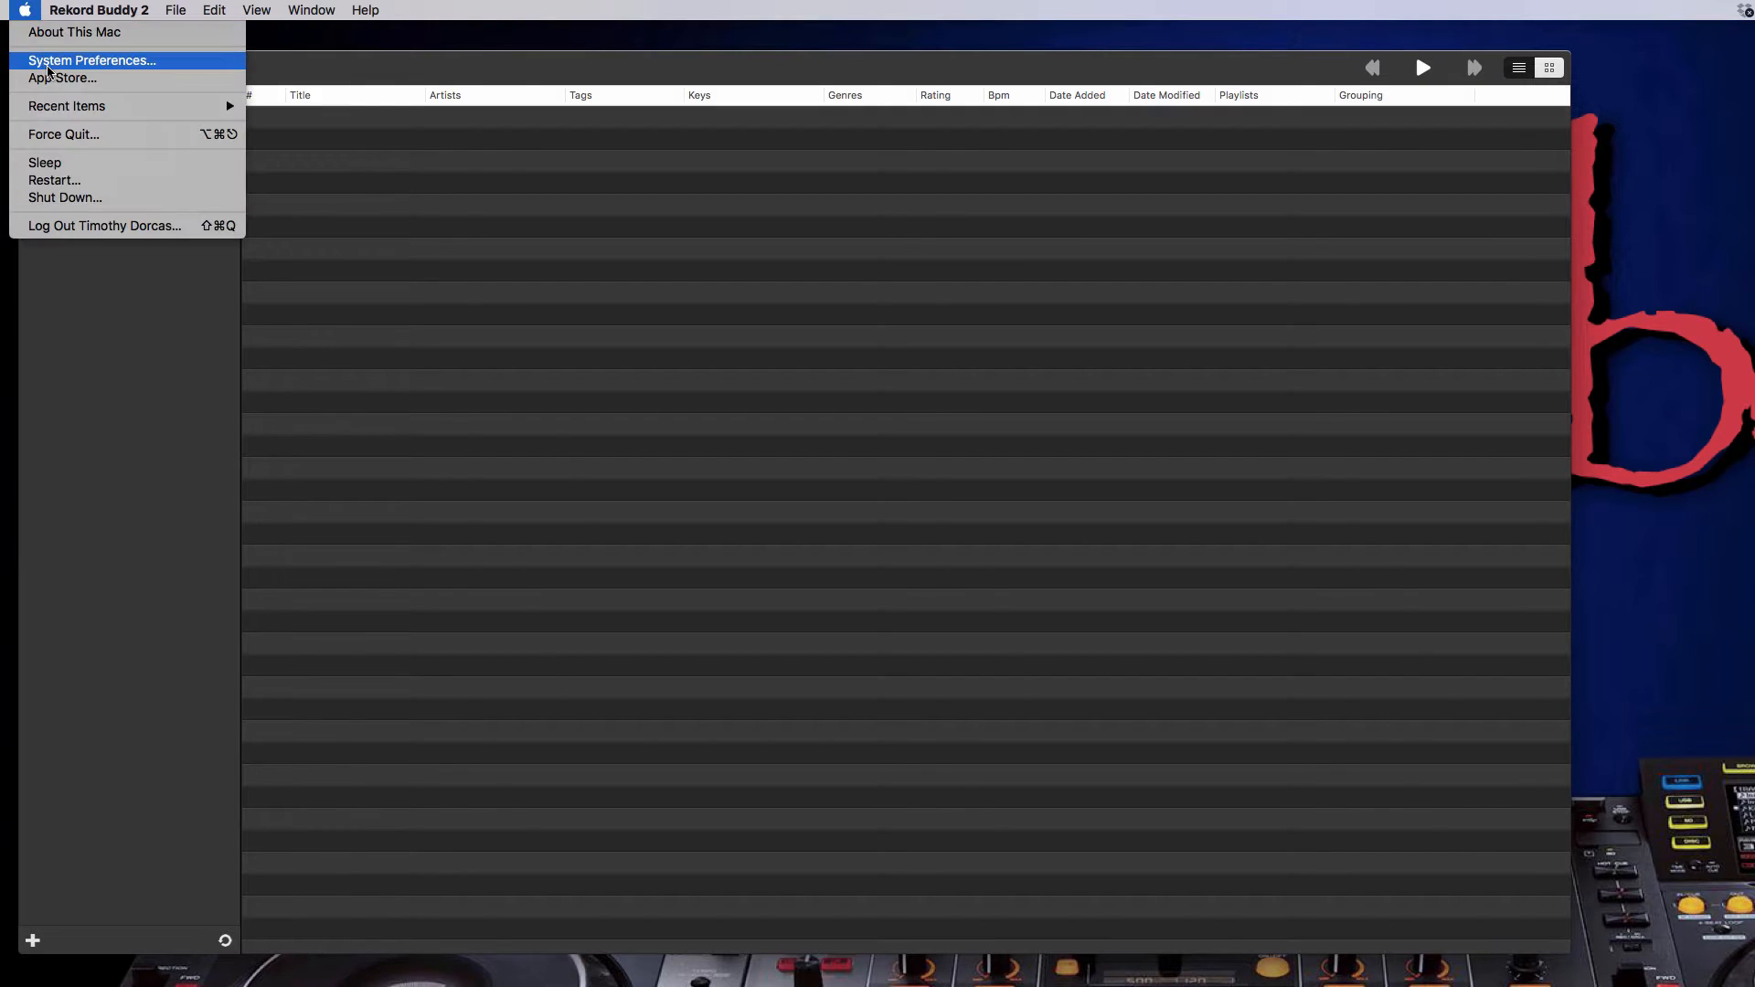
mouse_move(139, 11)
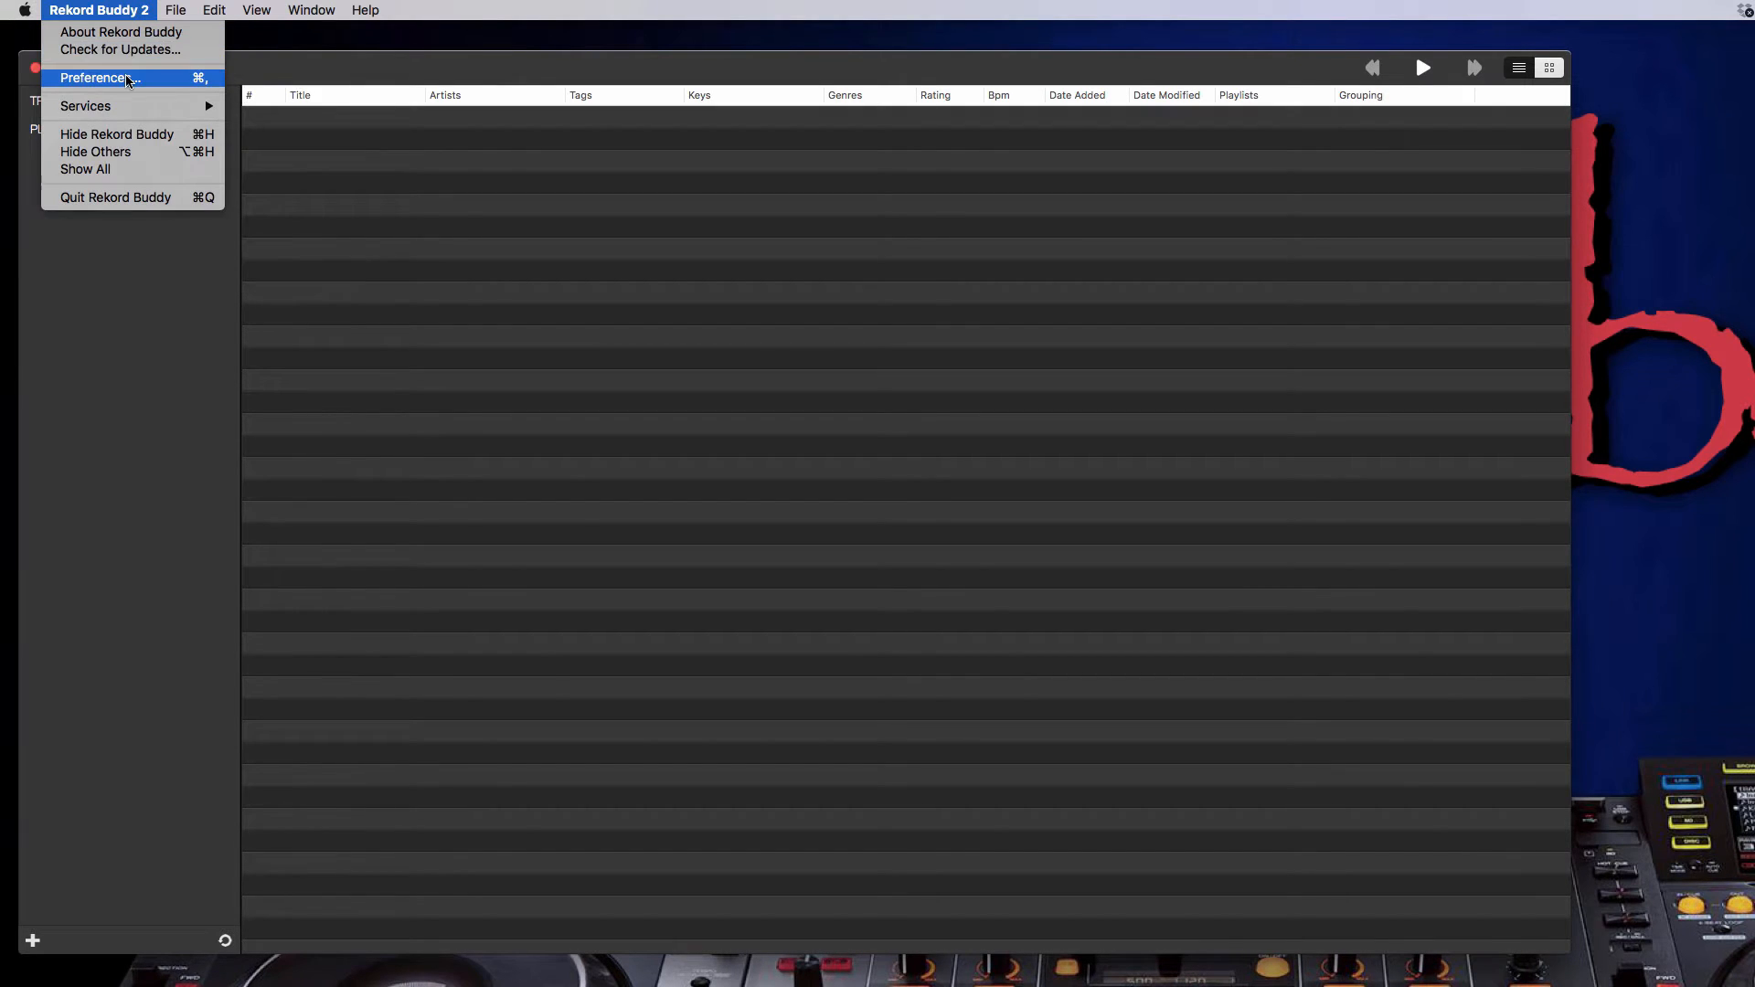
click(82, 75)
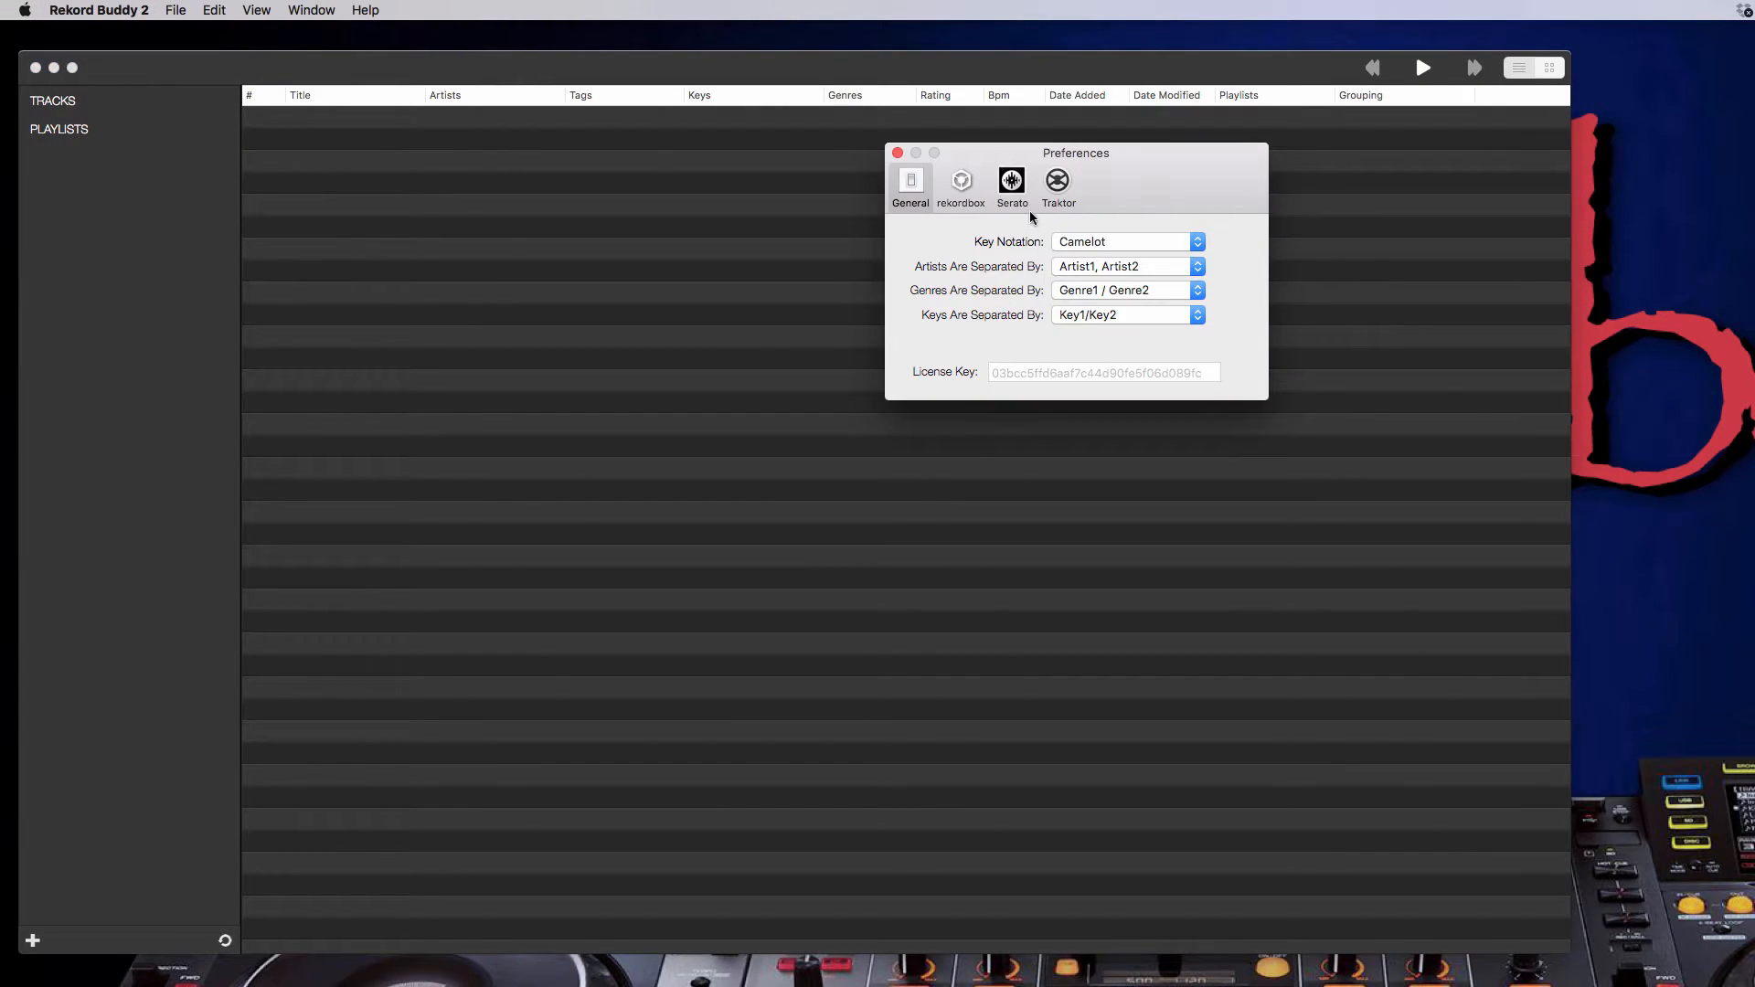
click(1060, 186)
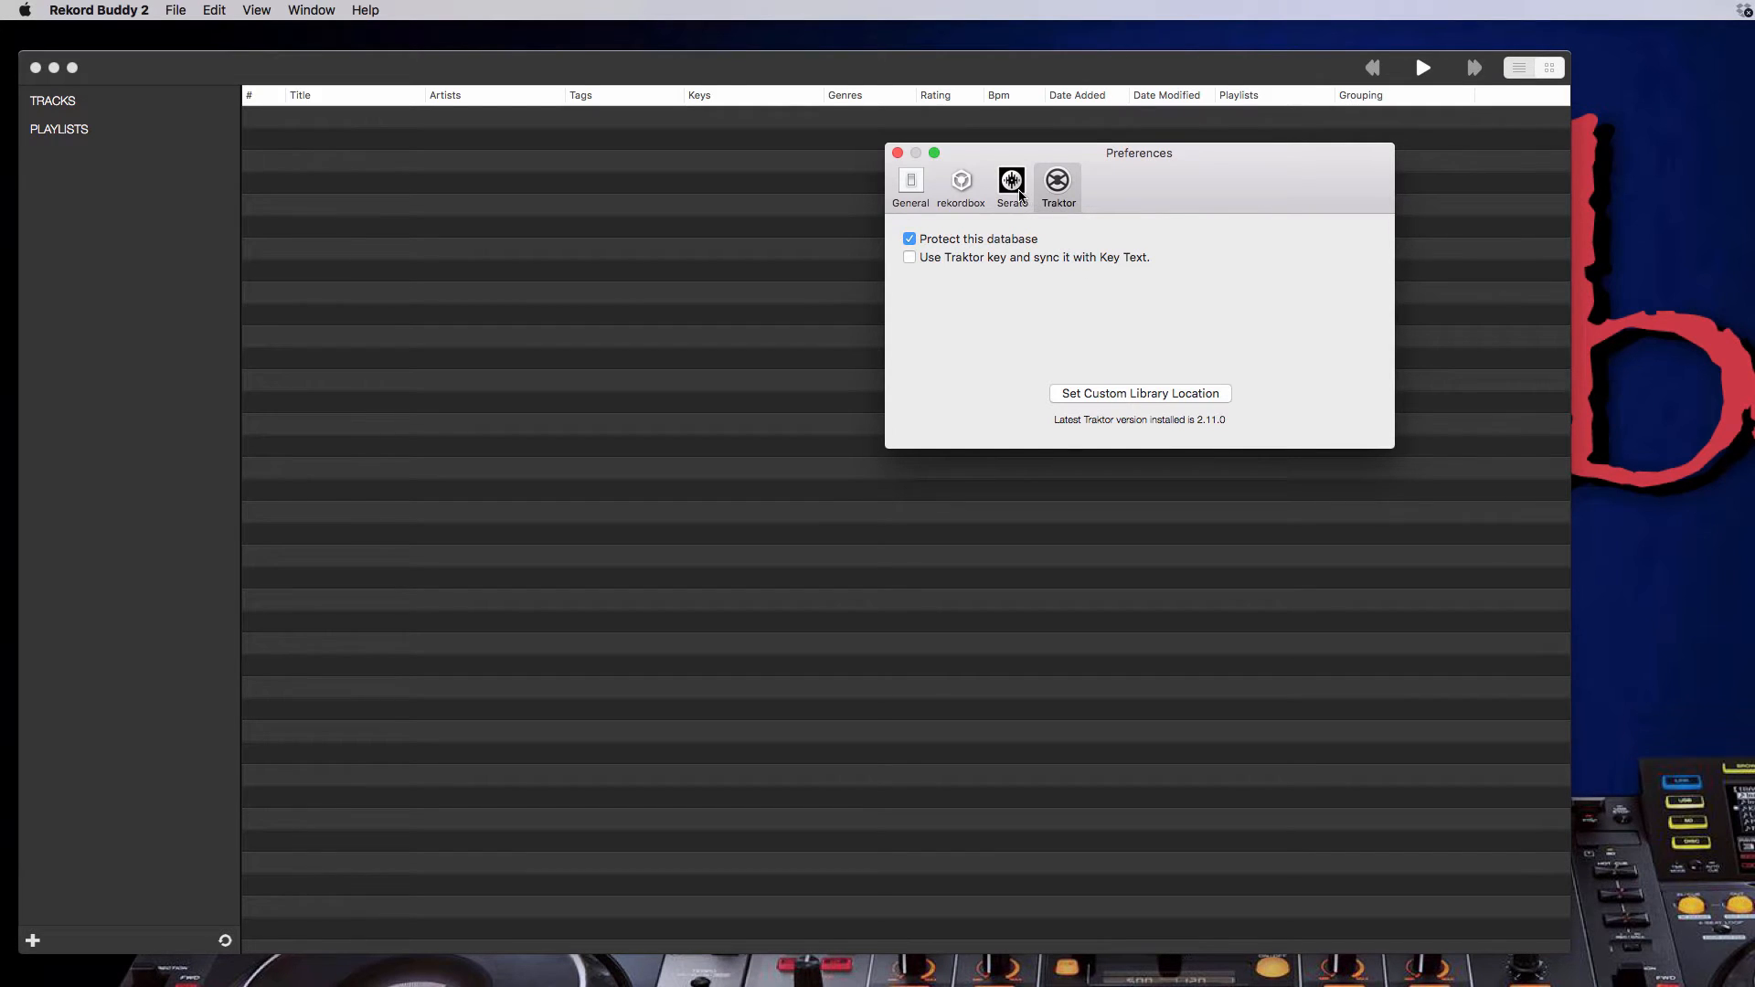
click(1021, 193)
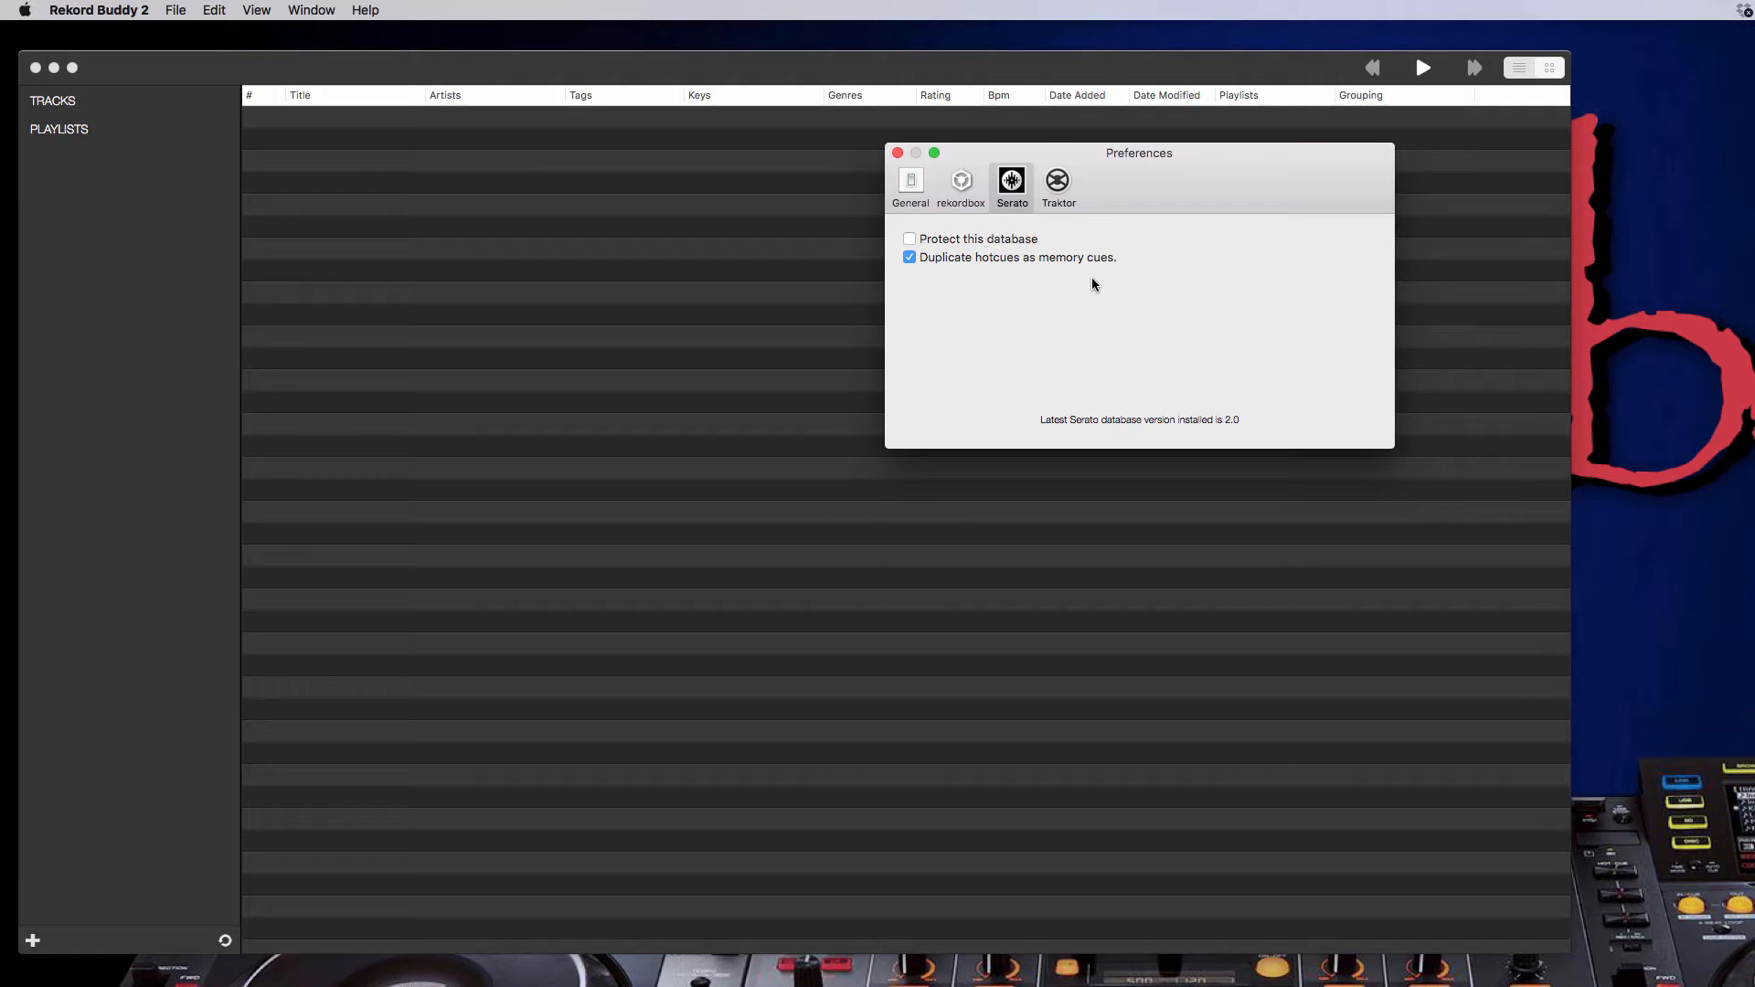
click(970, 195)
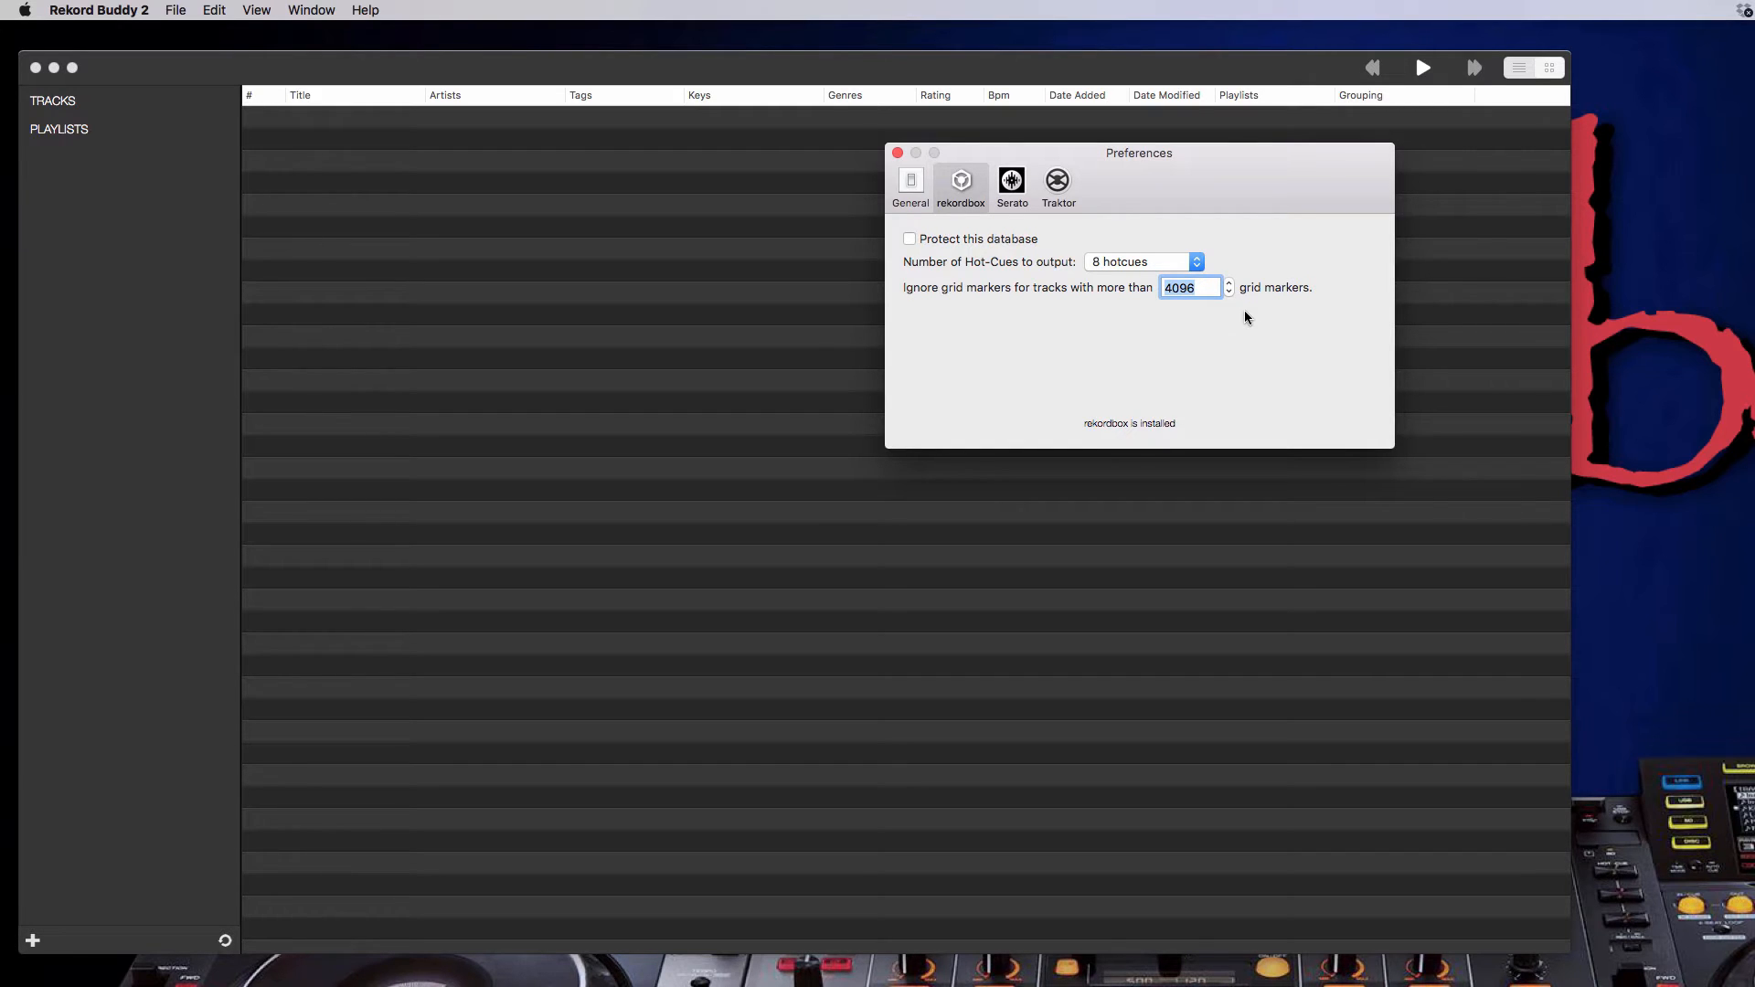
drag(1236, 188, 832, 337)
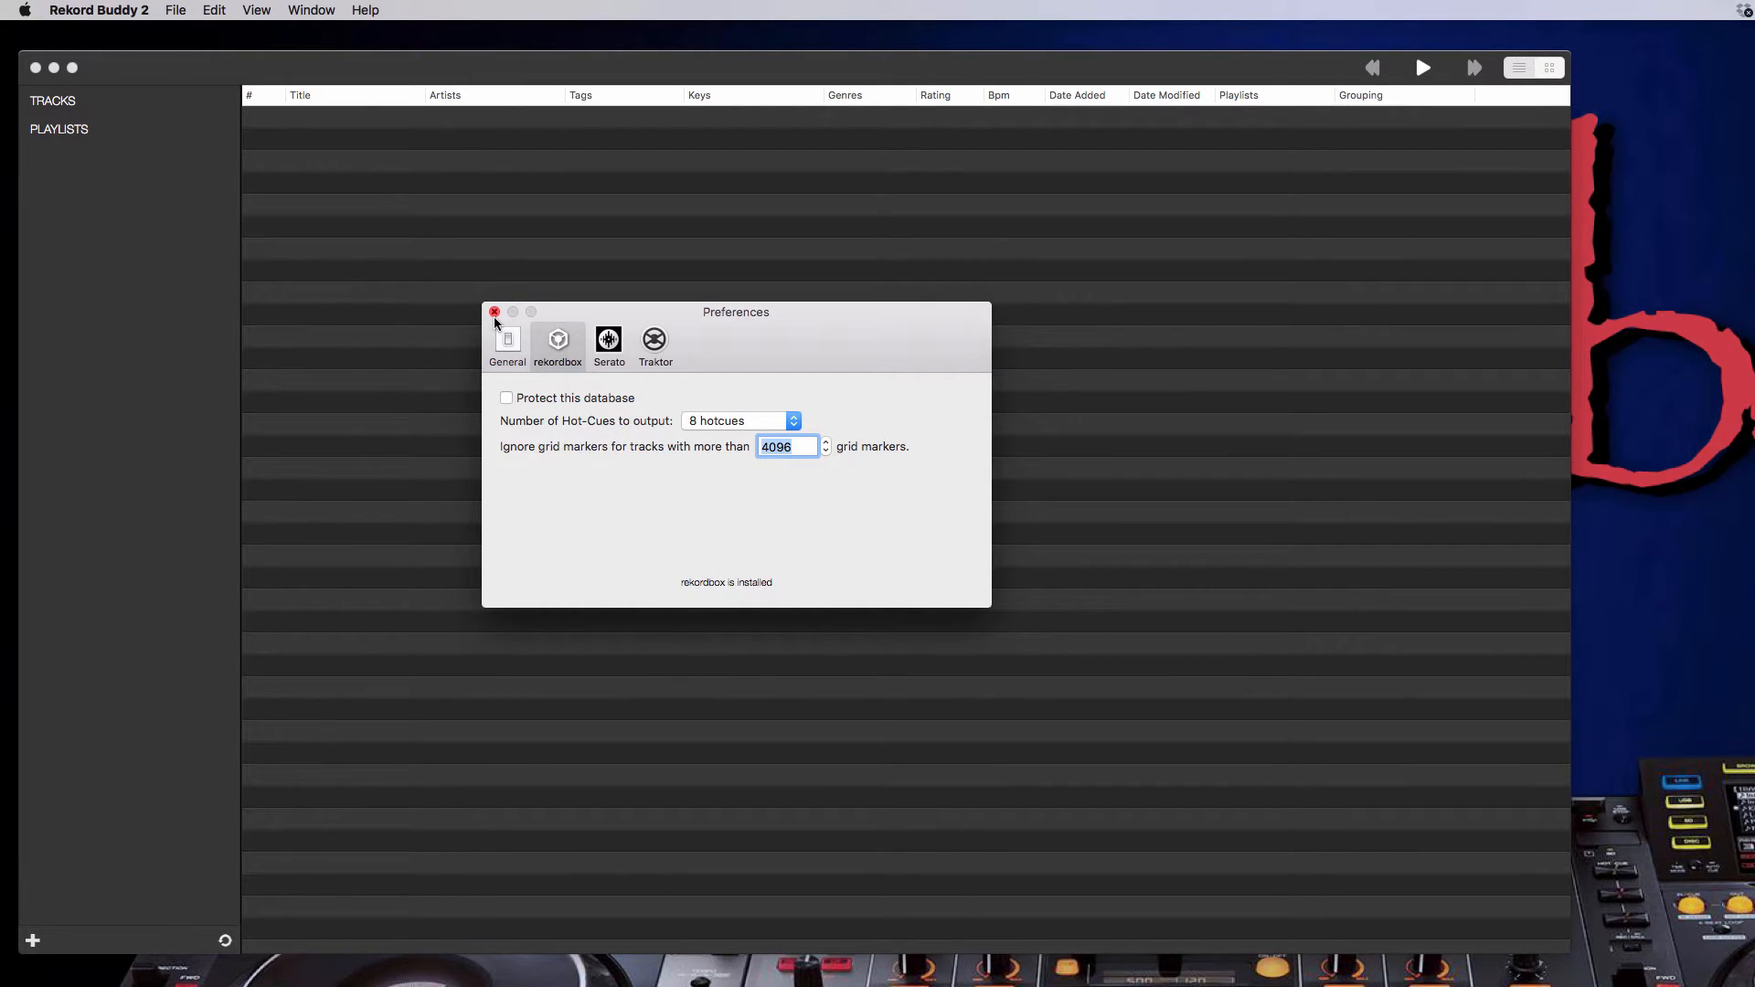
click(660, 347)
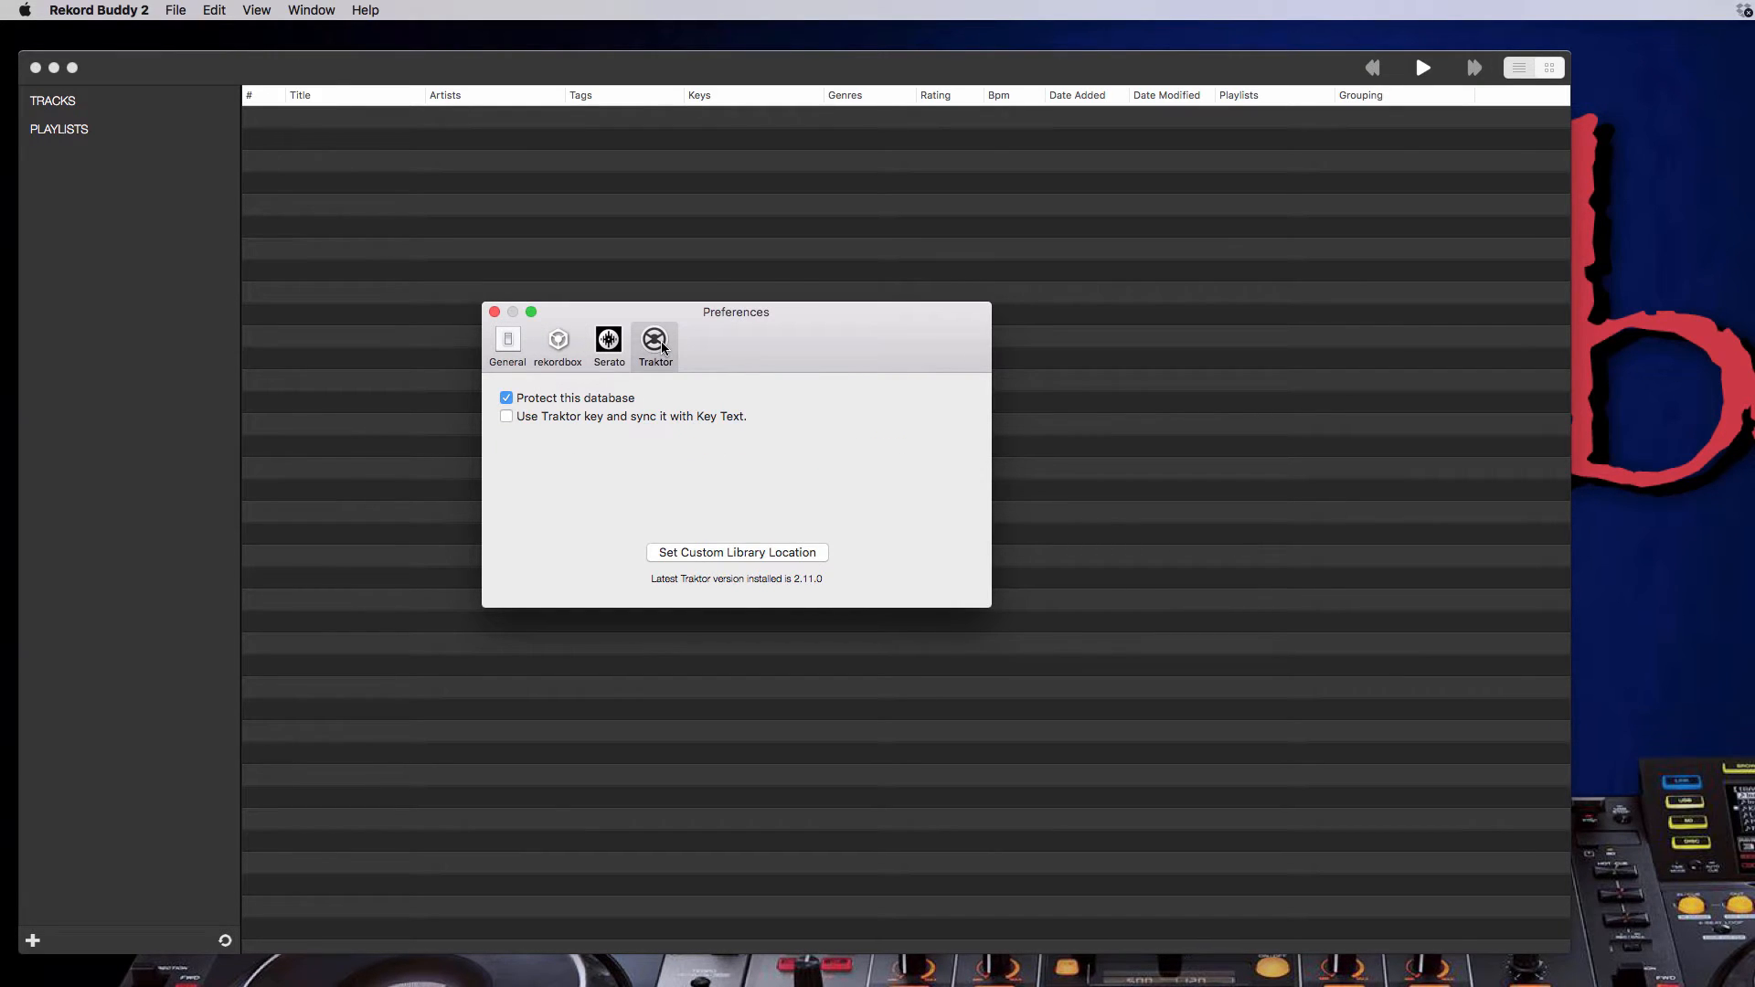
click(494, 314)
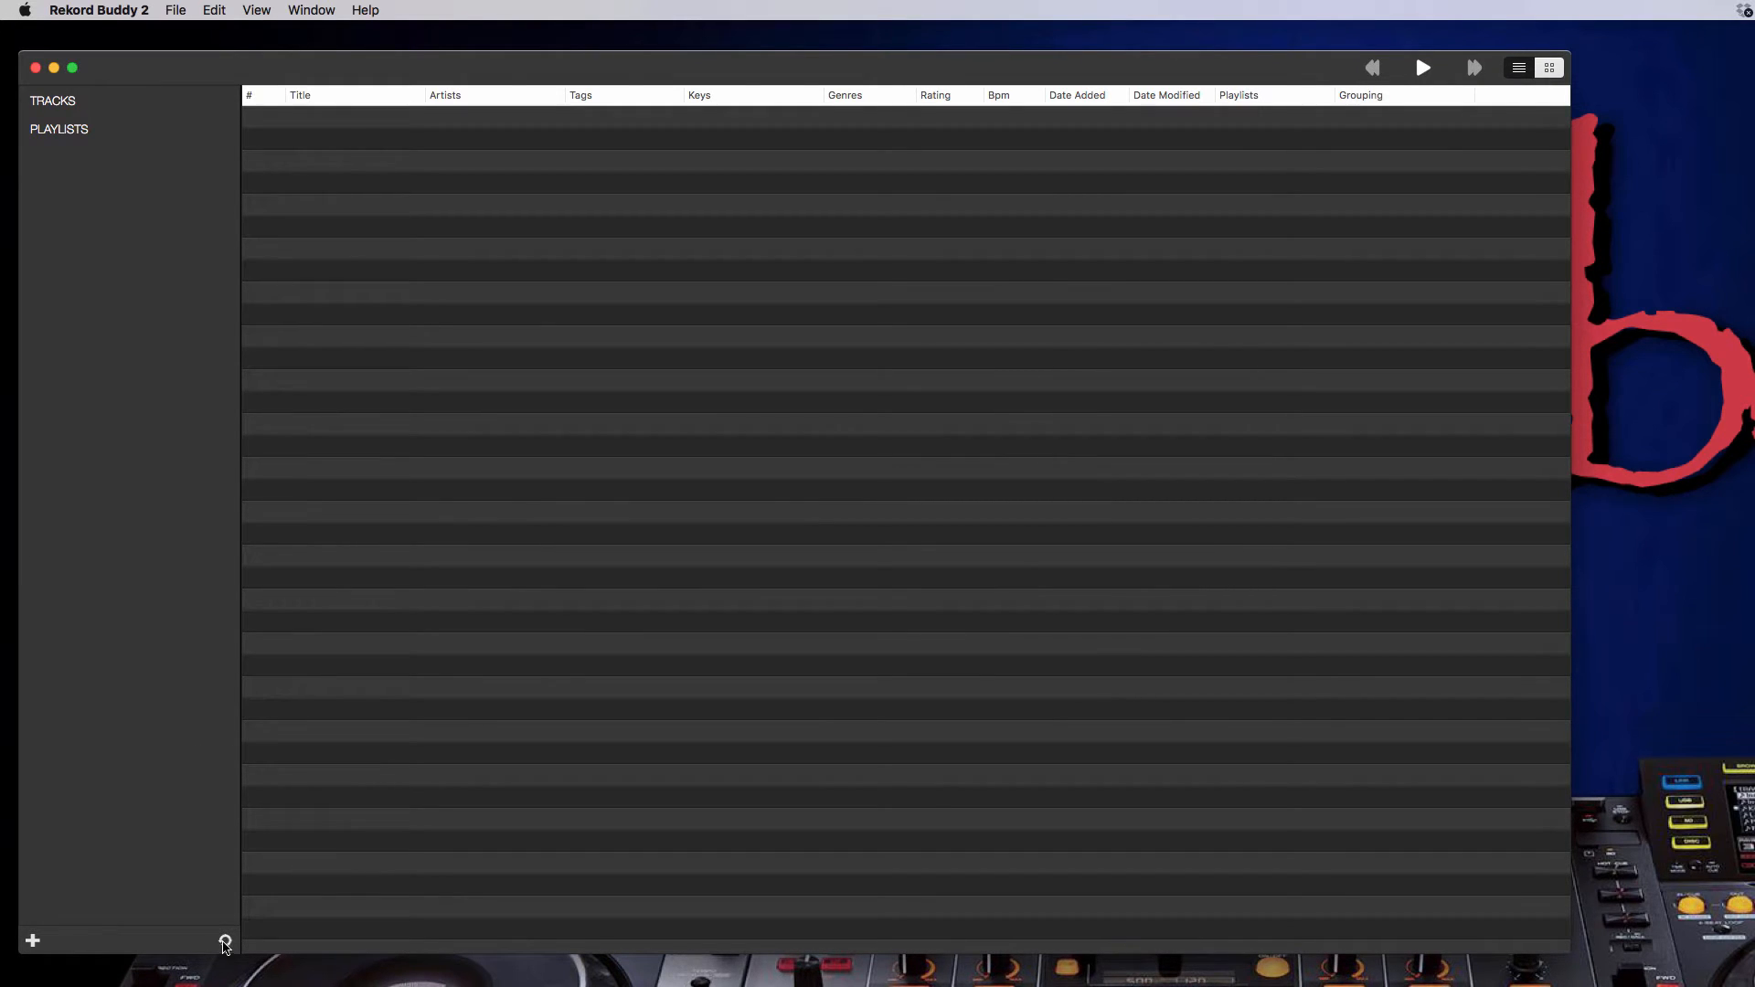
Start the first sync, initializing Rekord Buddy 2 from the Traktor collection.
click(225, 942)
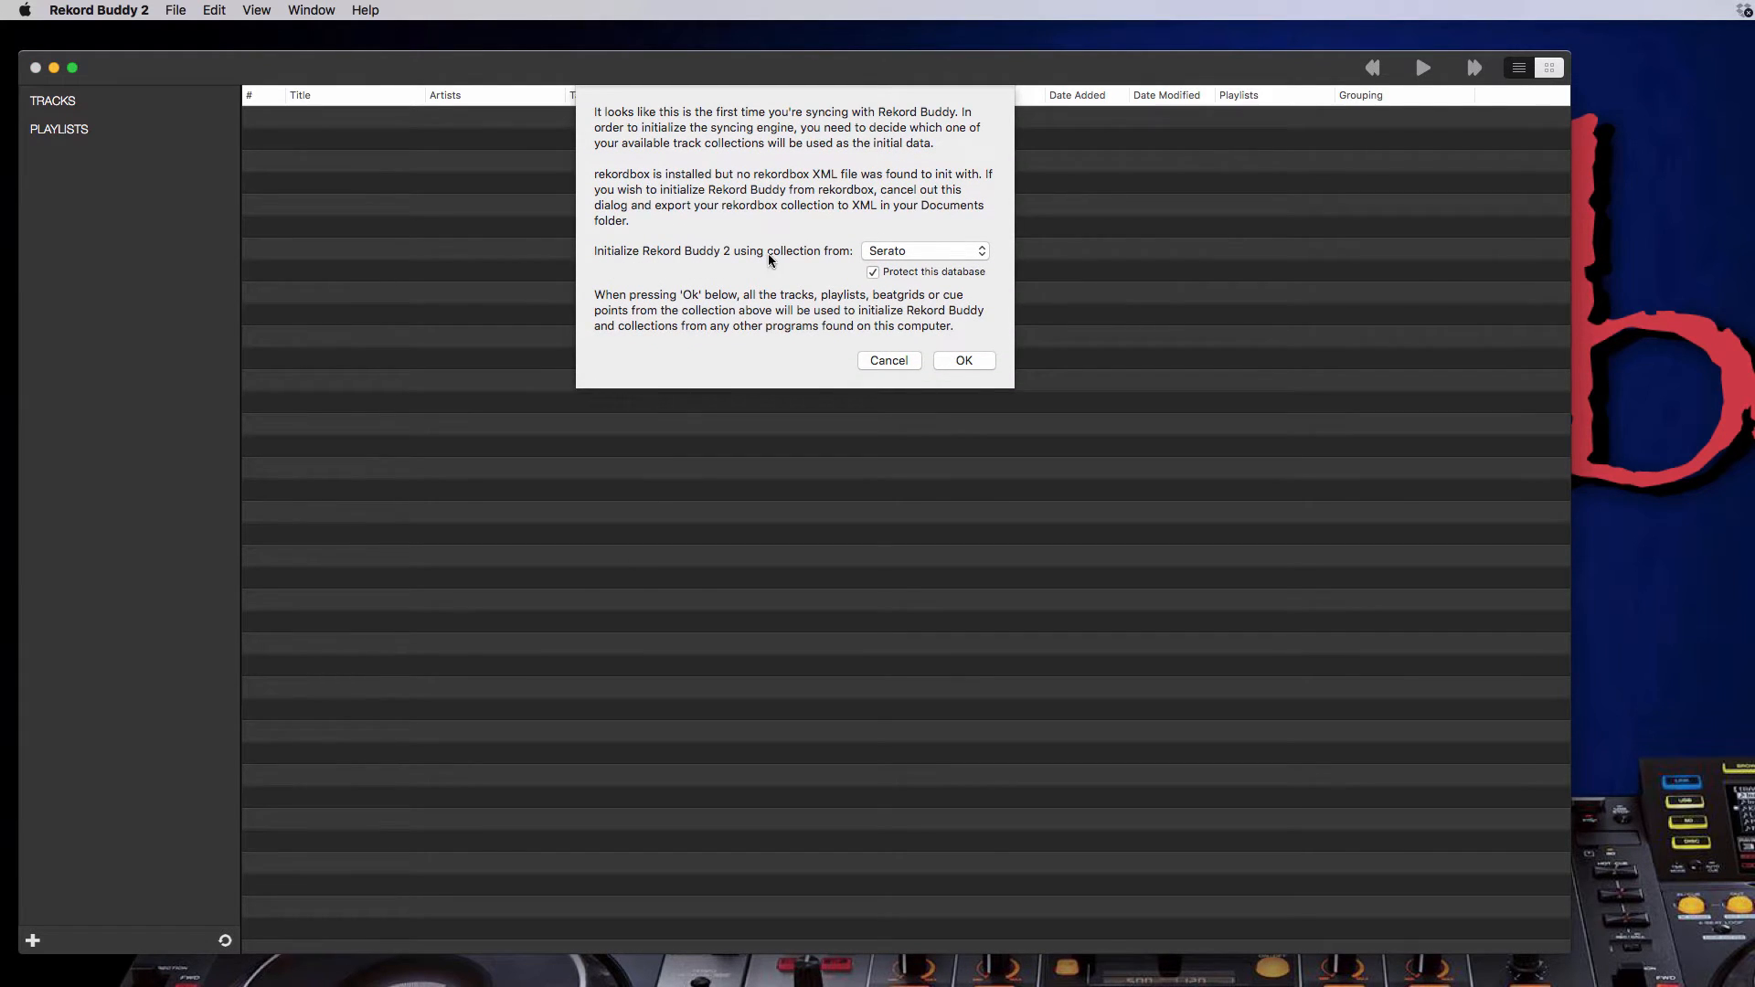
click(900, 249)
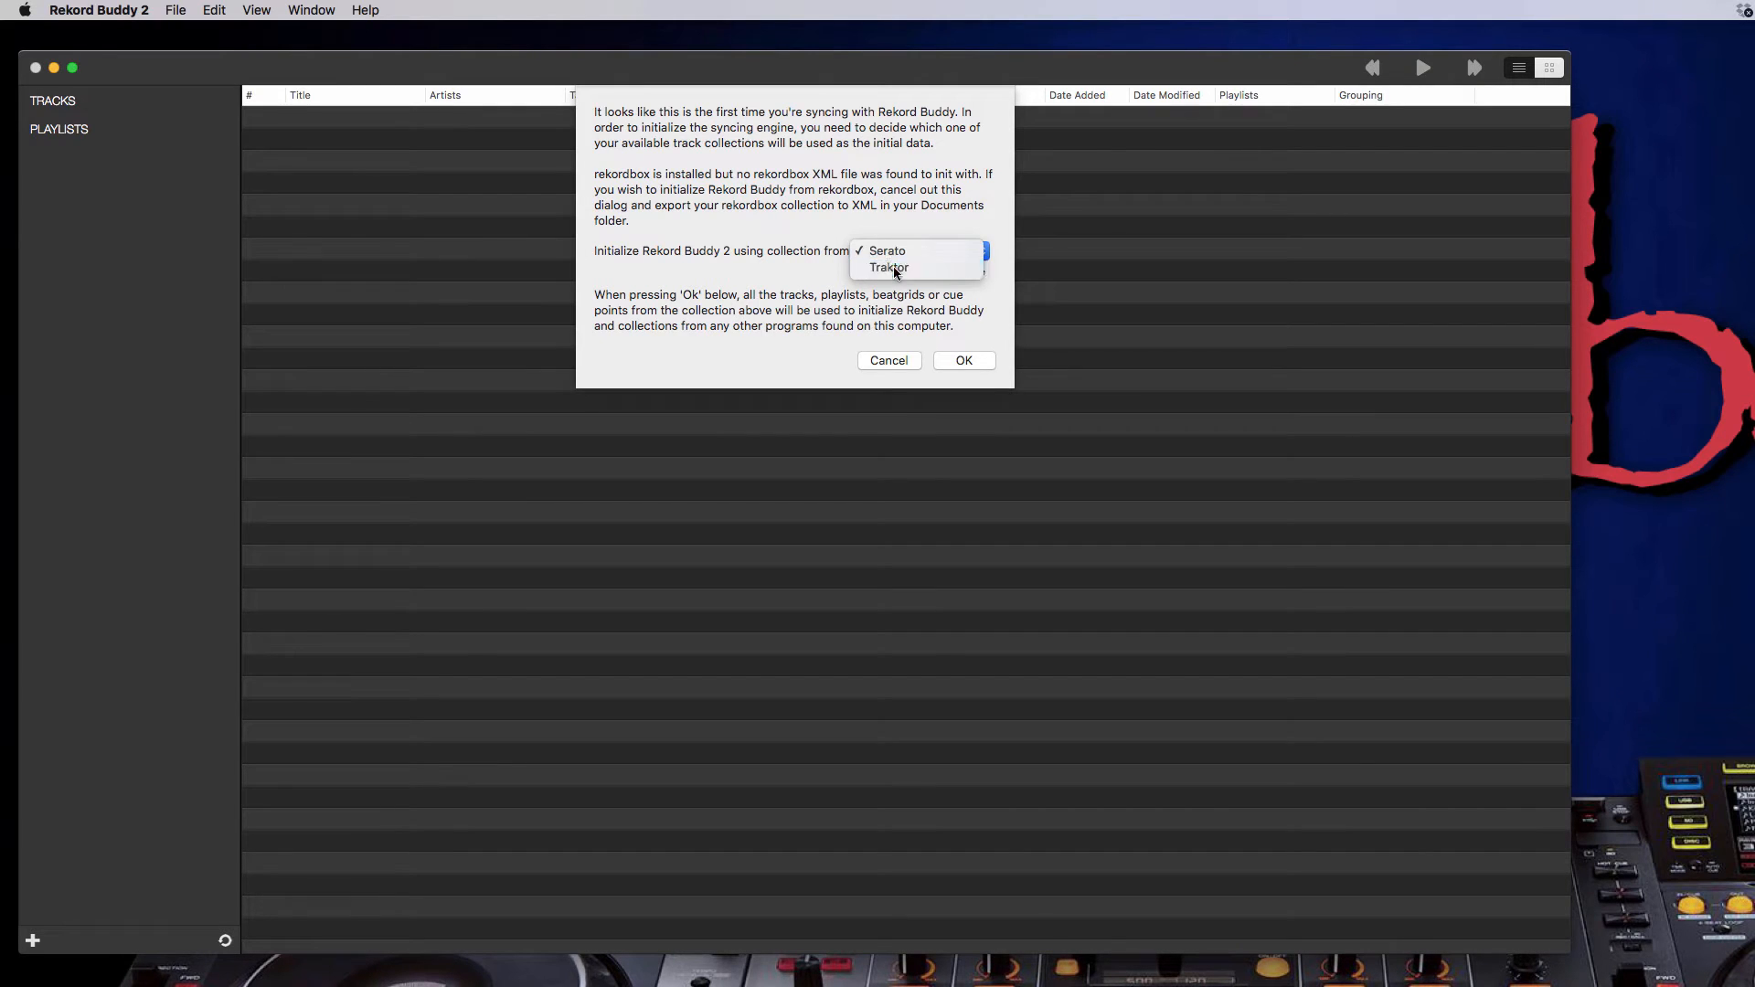
click(893, 267)
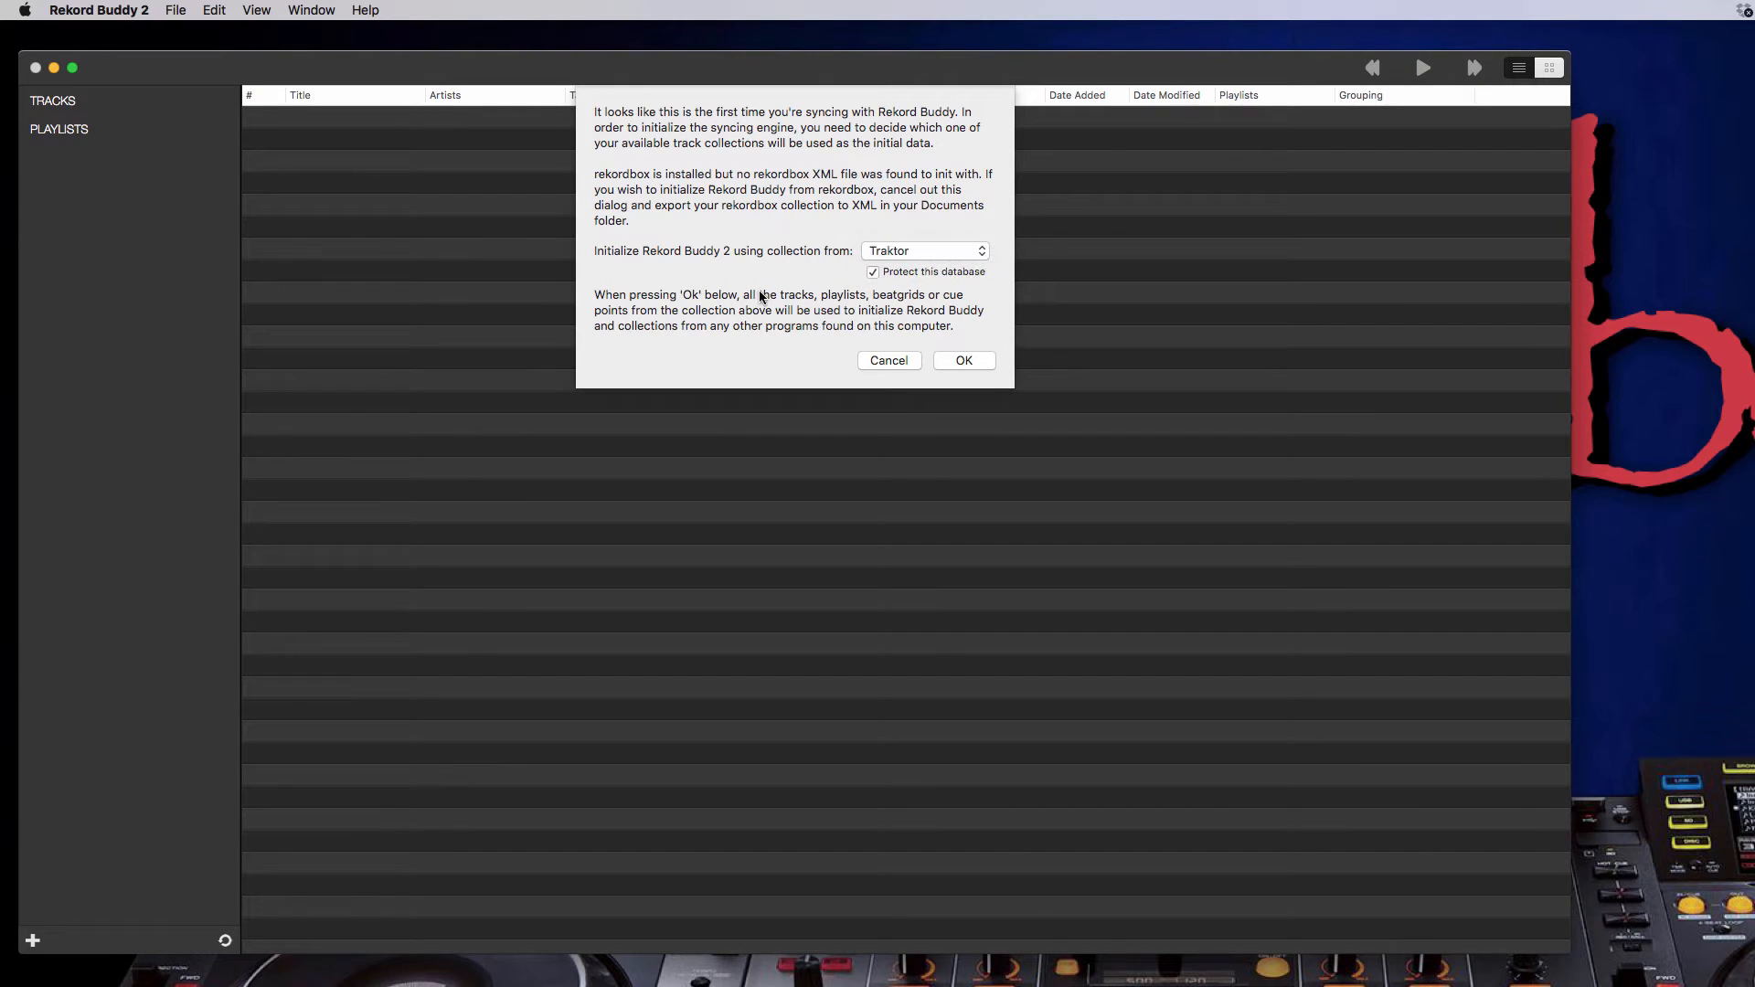
click(963, 360)
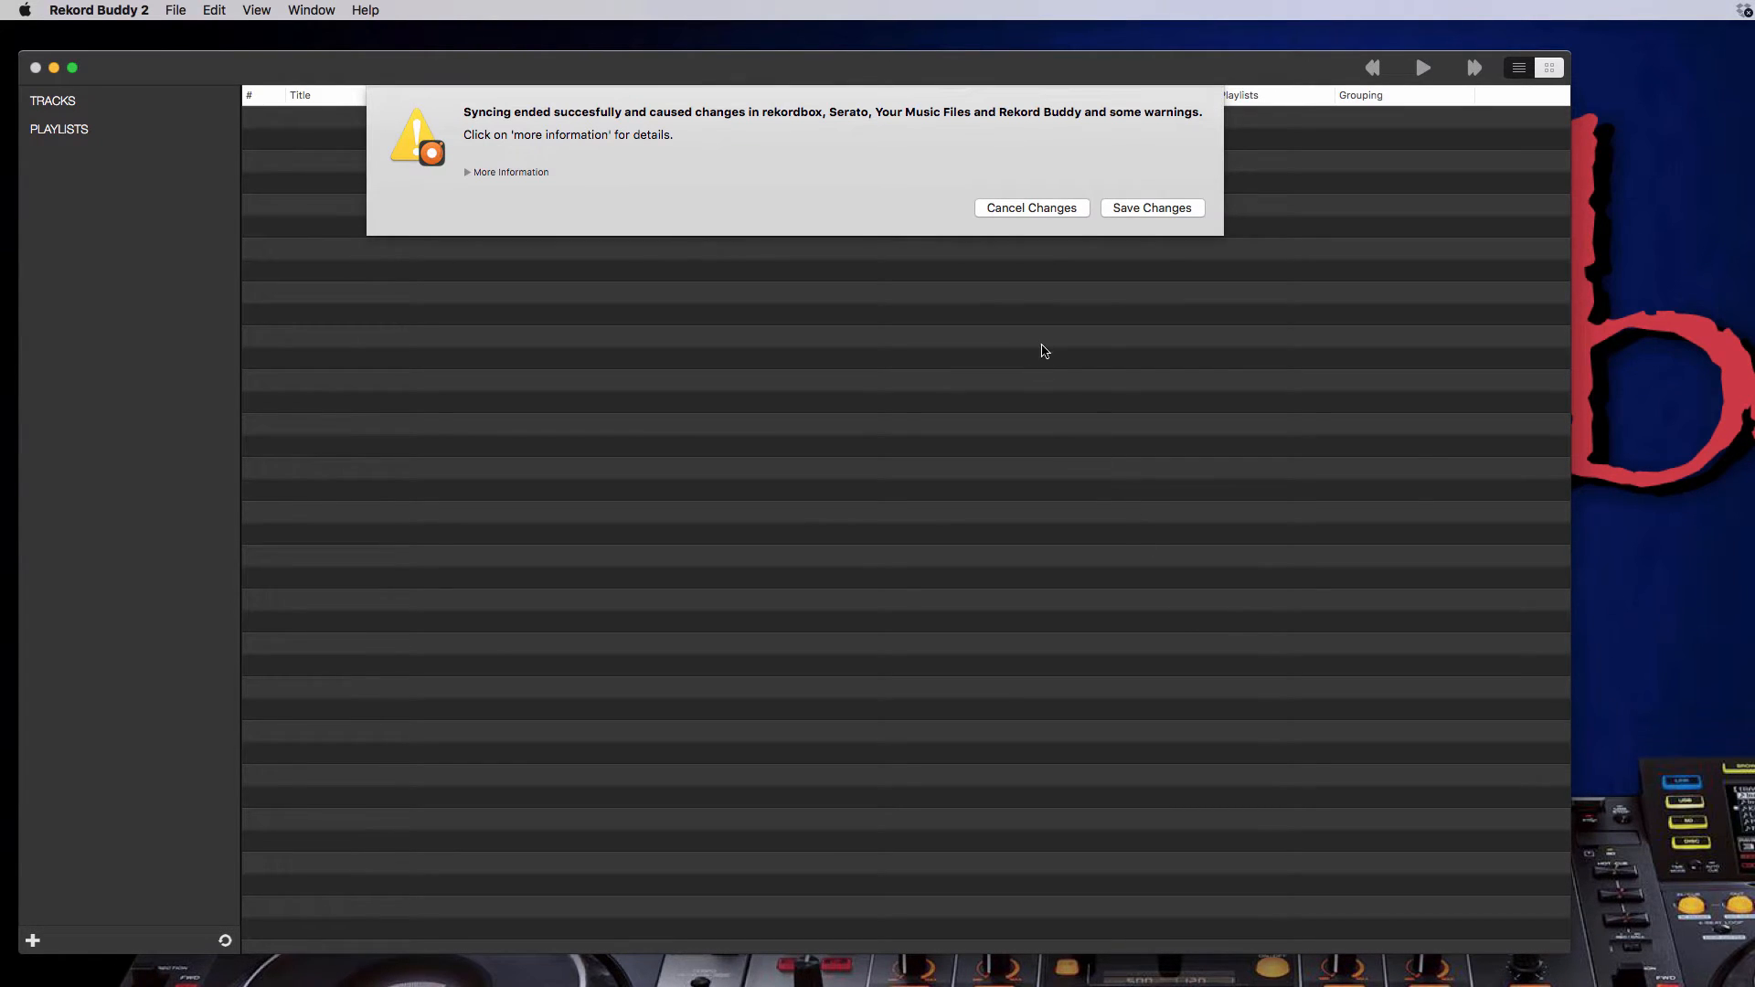
Expand and enlarge the sync report to examine its list of warnings, and collapse the details.
click(466, 171)
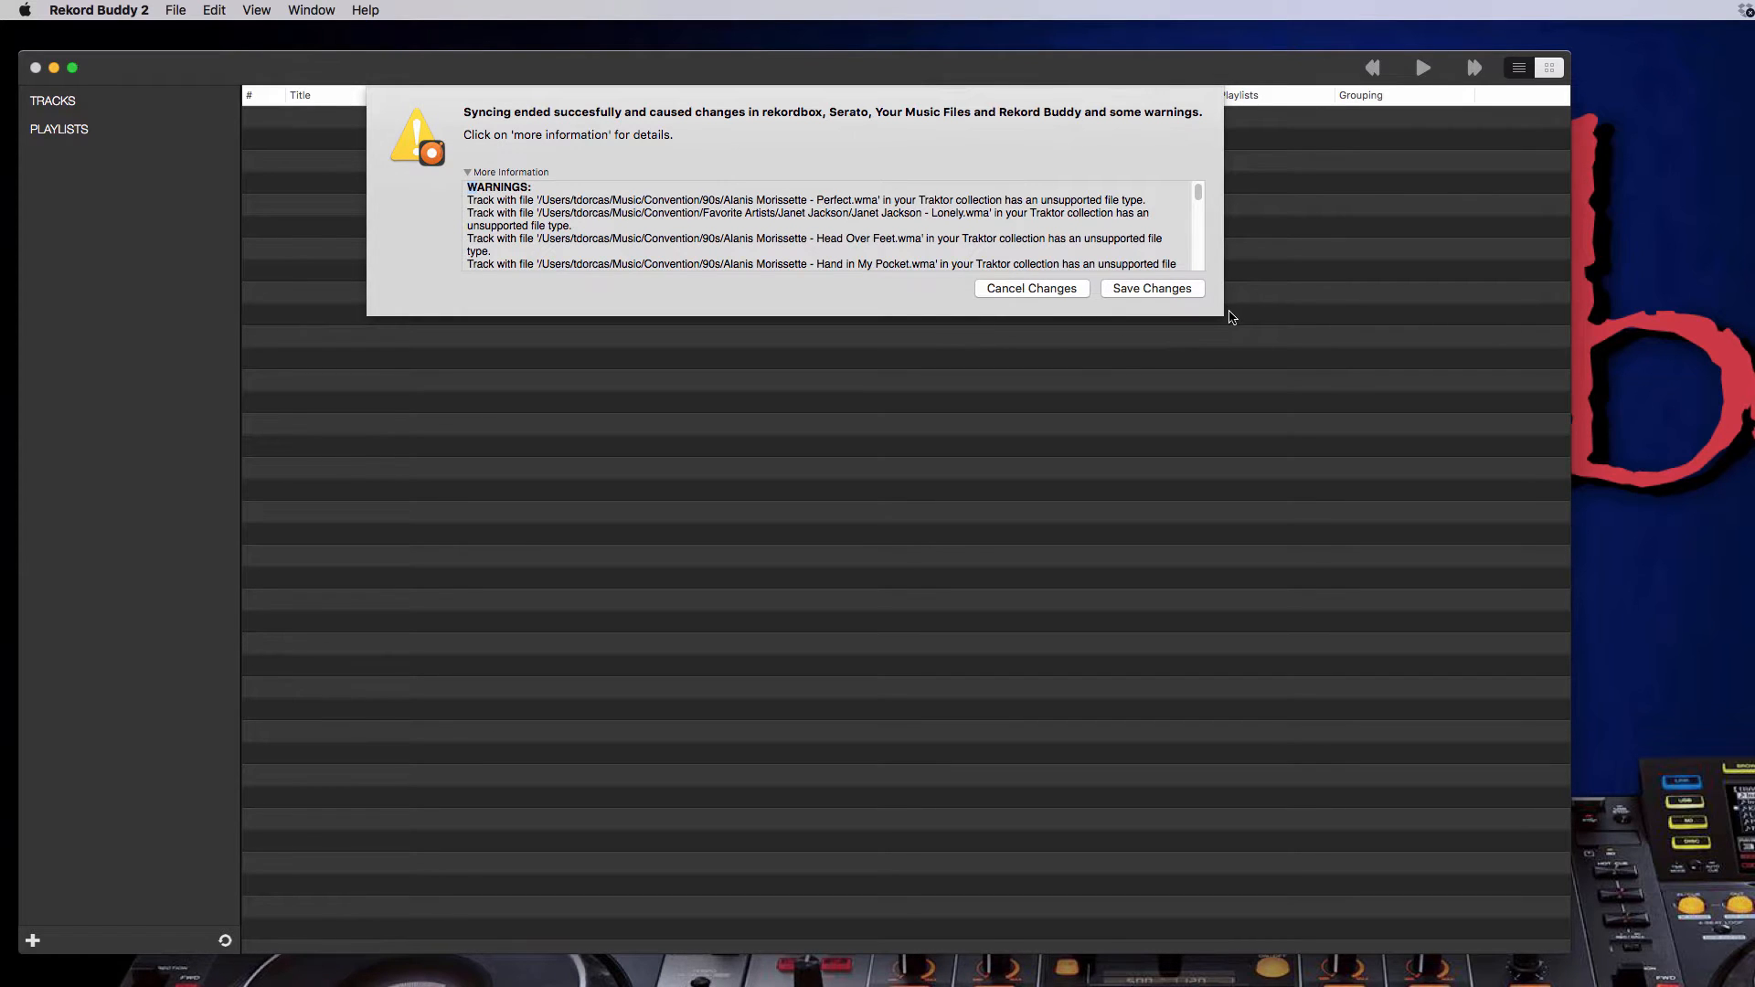
drag(1223, 316, 1382, 982)
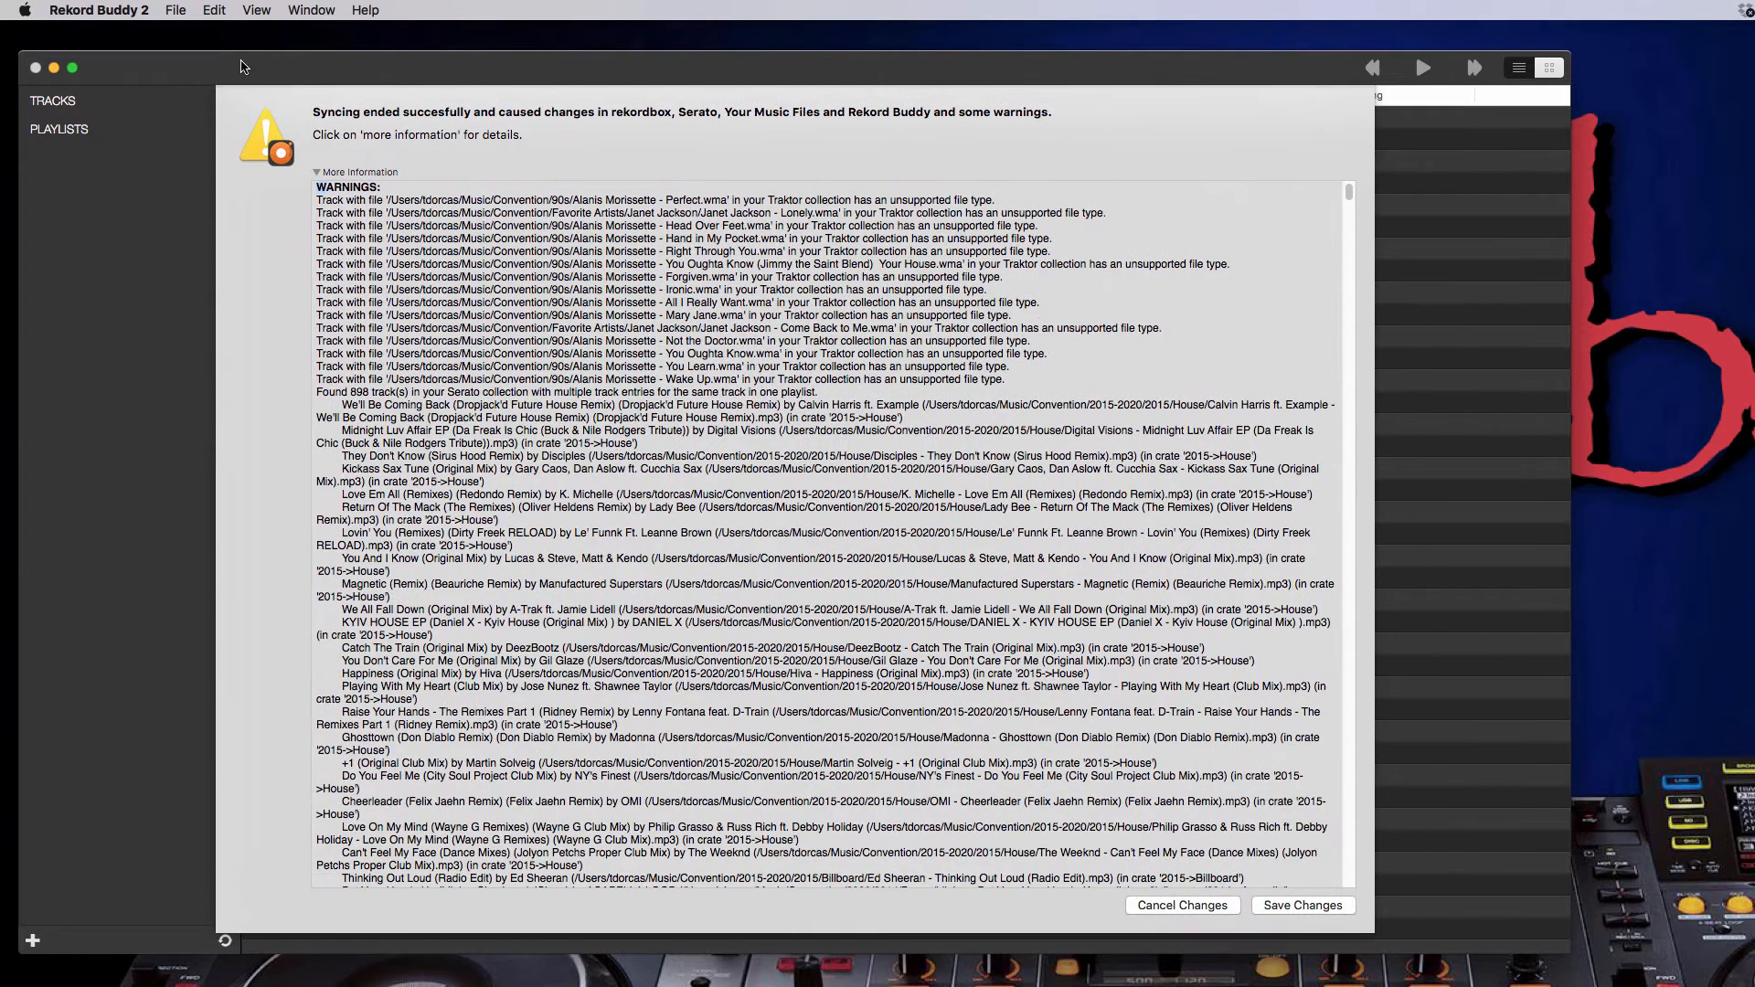
drag(1349, 189, 1375, 559)
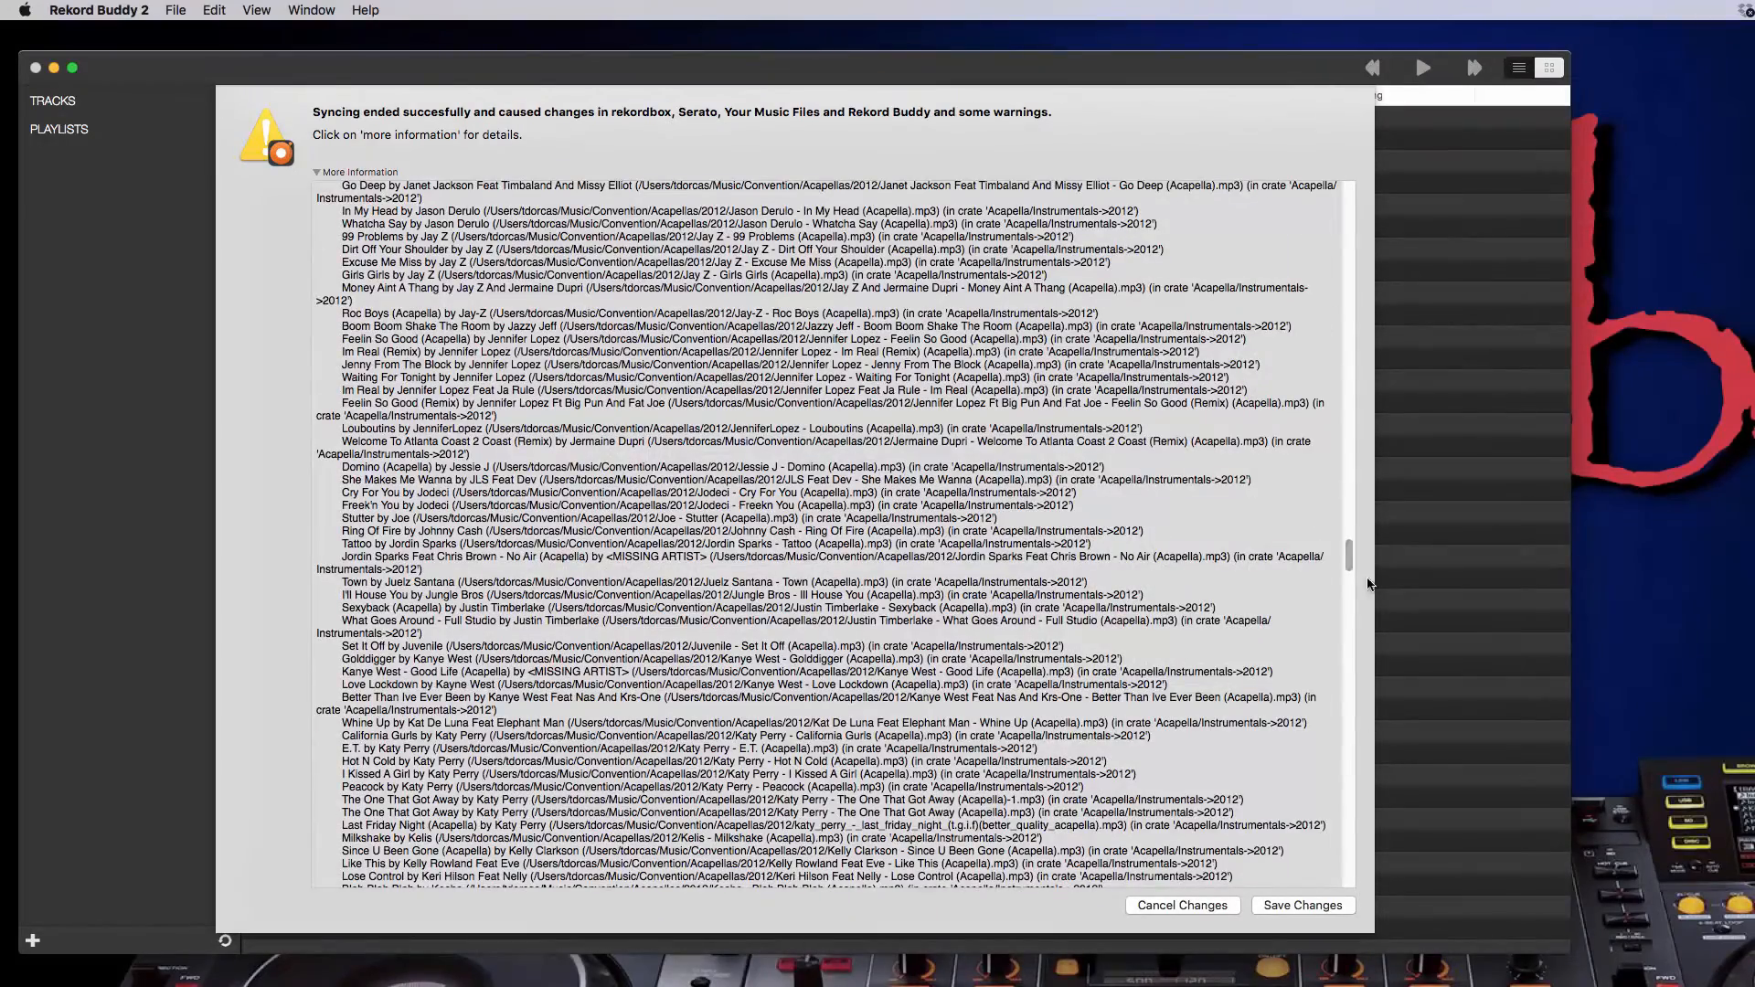
click(316, 172)
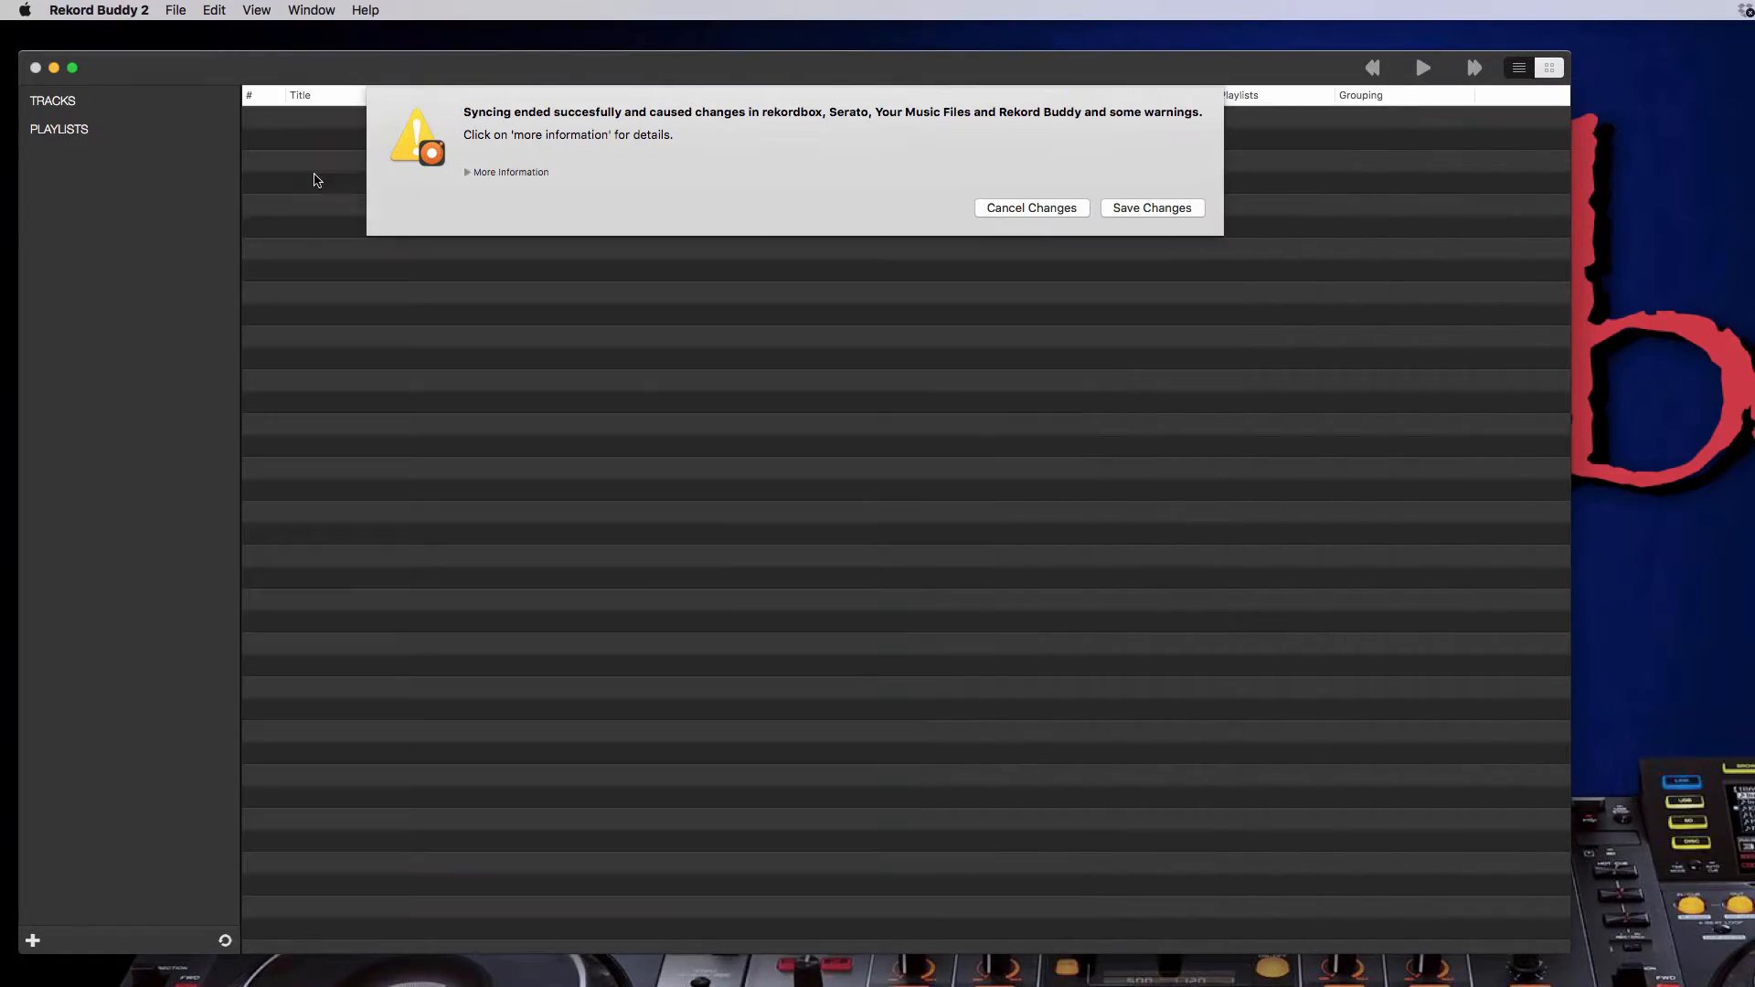
Save the sync changes, check the details of the save warnings and dismiss the report.
click(1139, 215)
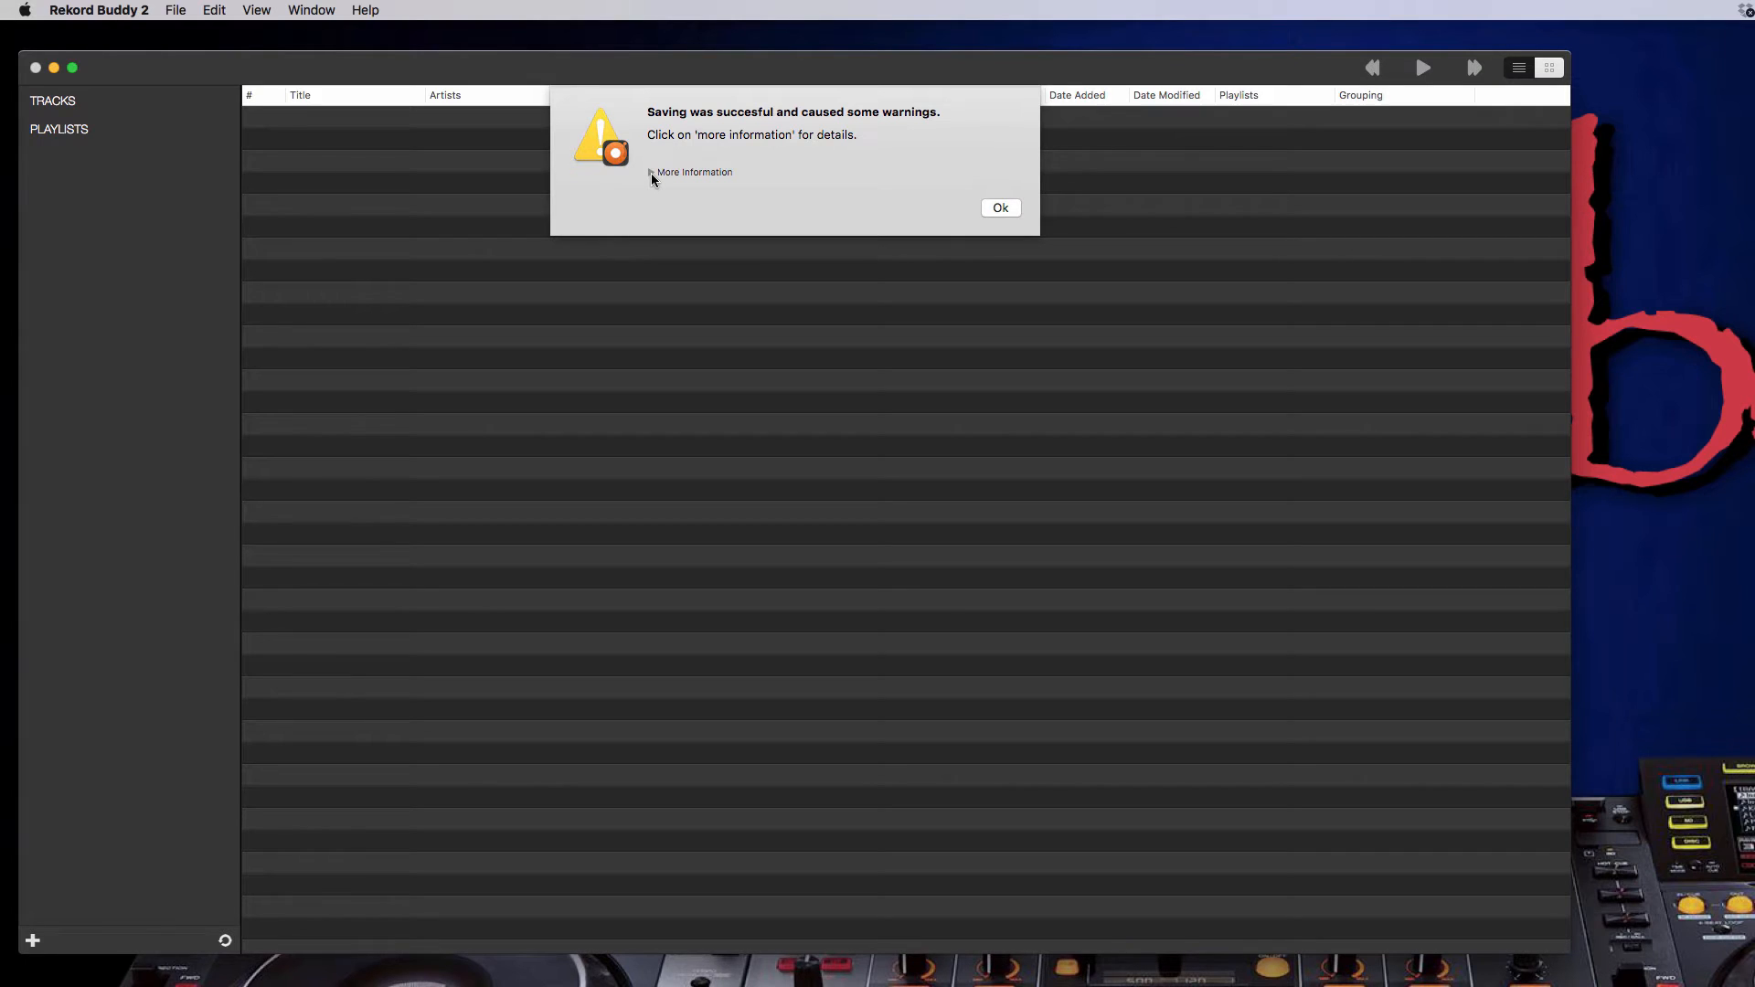
click(651, 173)
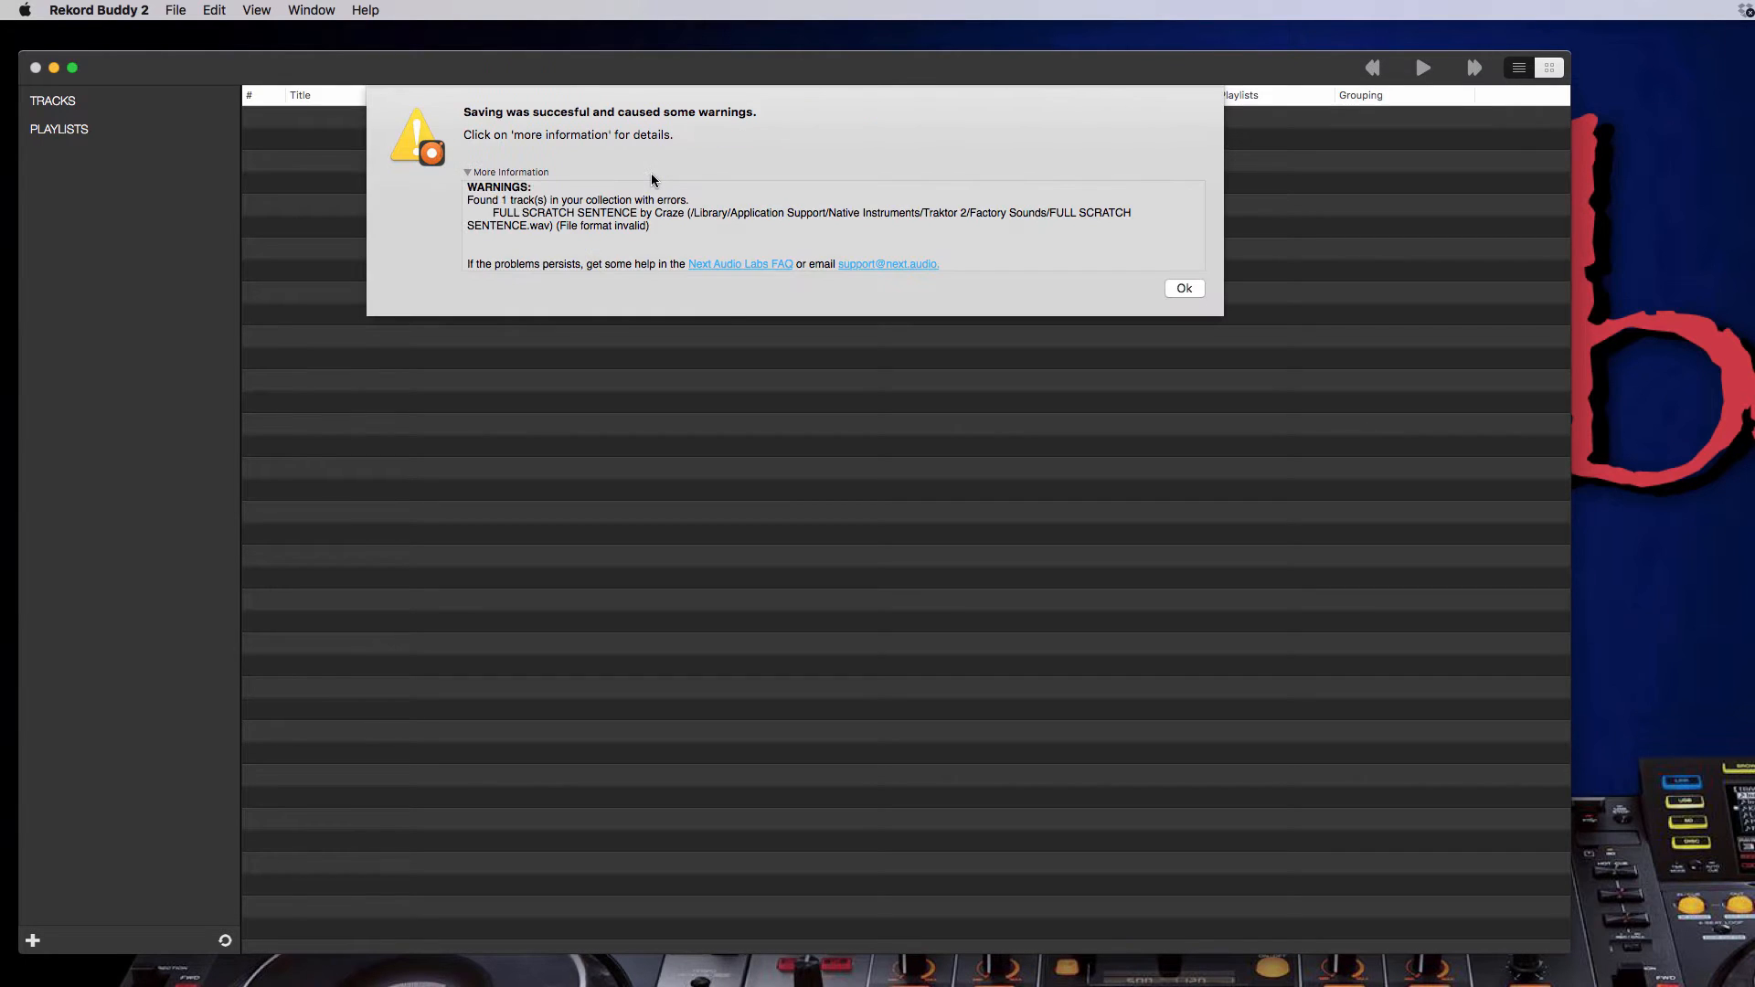
click(469, 173)
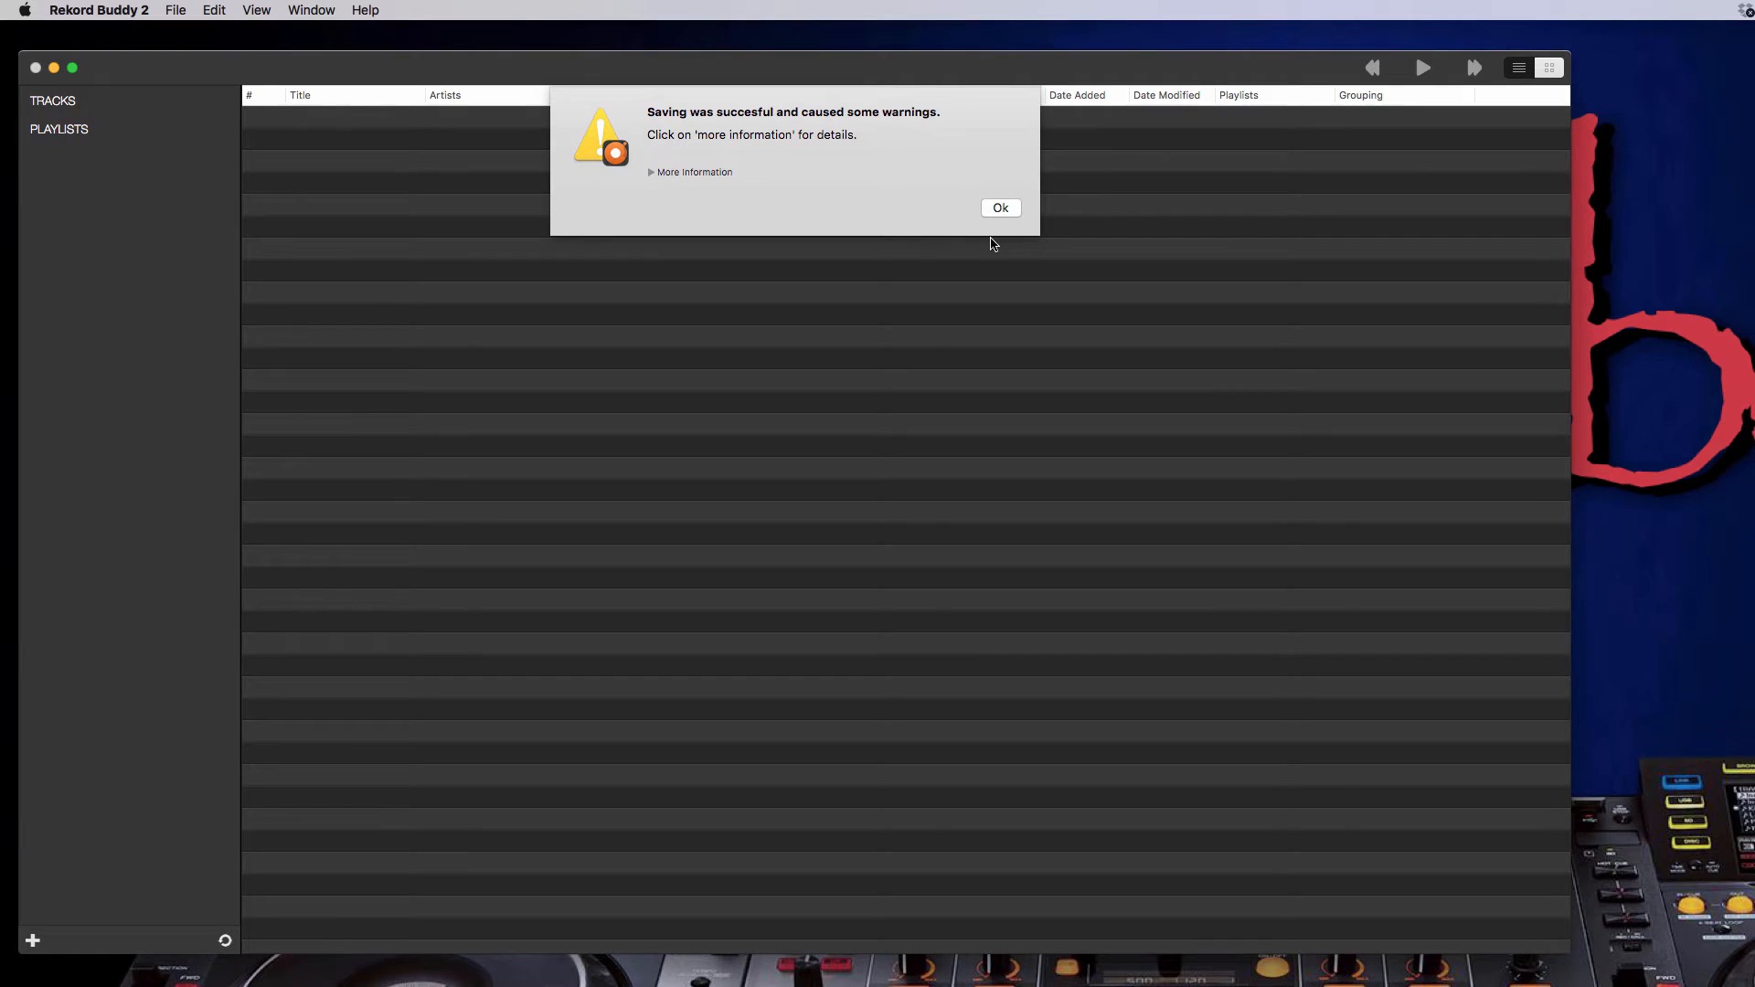
click(1001, 208)
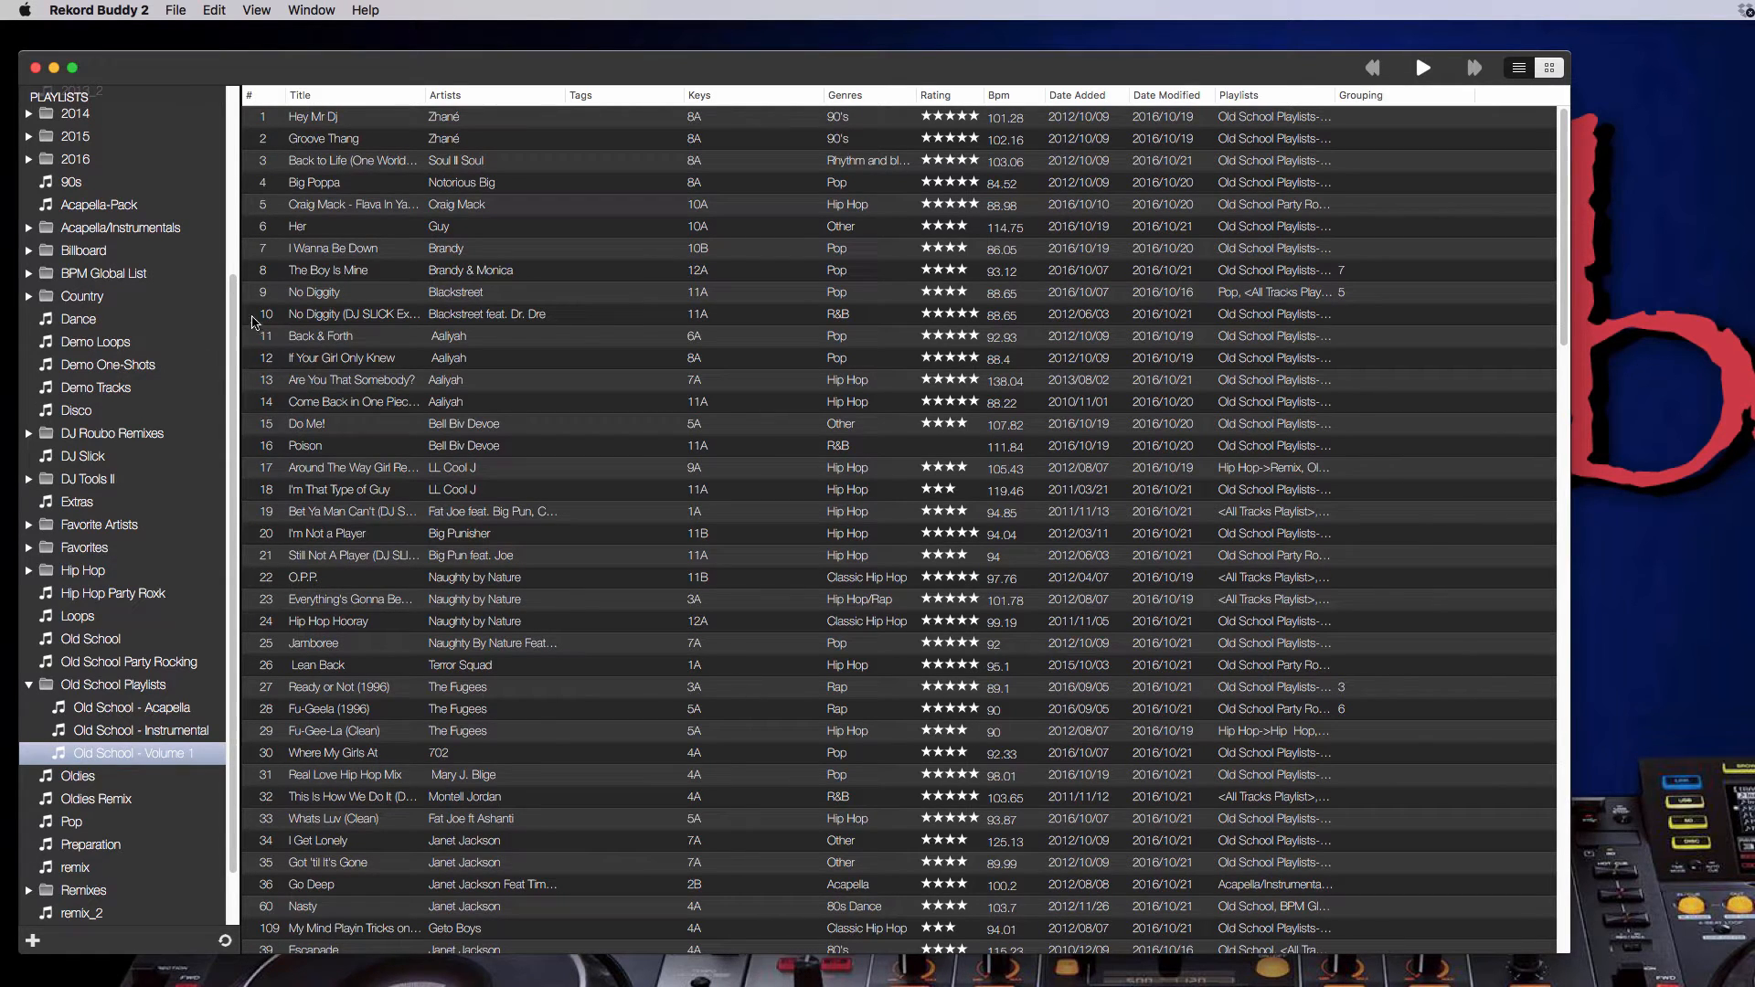
Look over the synced playlists in the sidebar and collapse the Old School Playlists folder.
scroll(240, 263, up, 10)
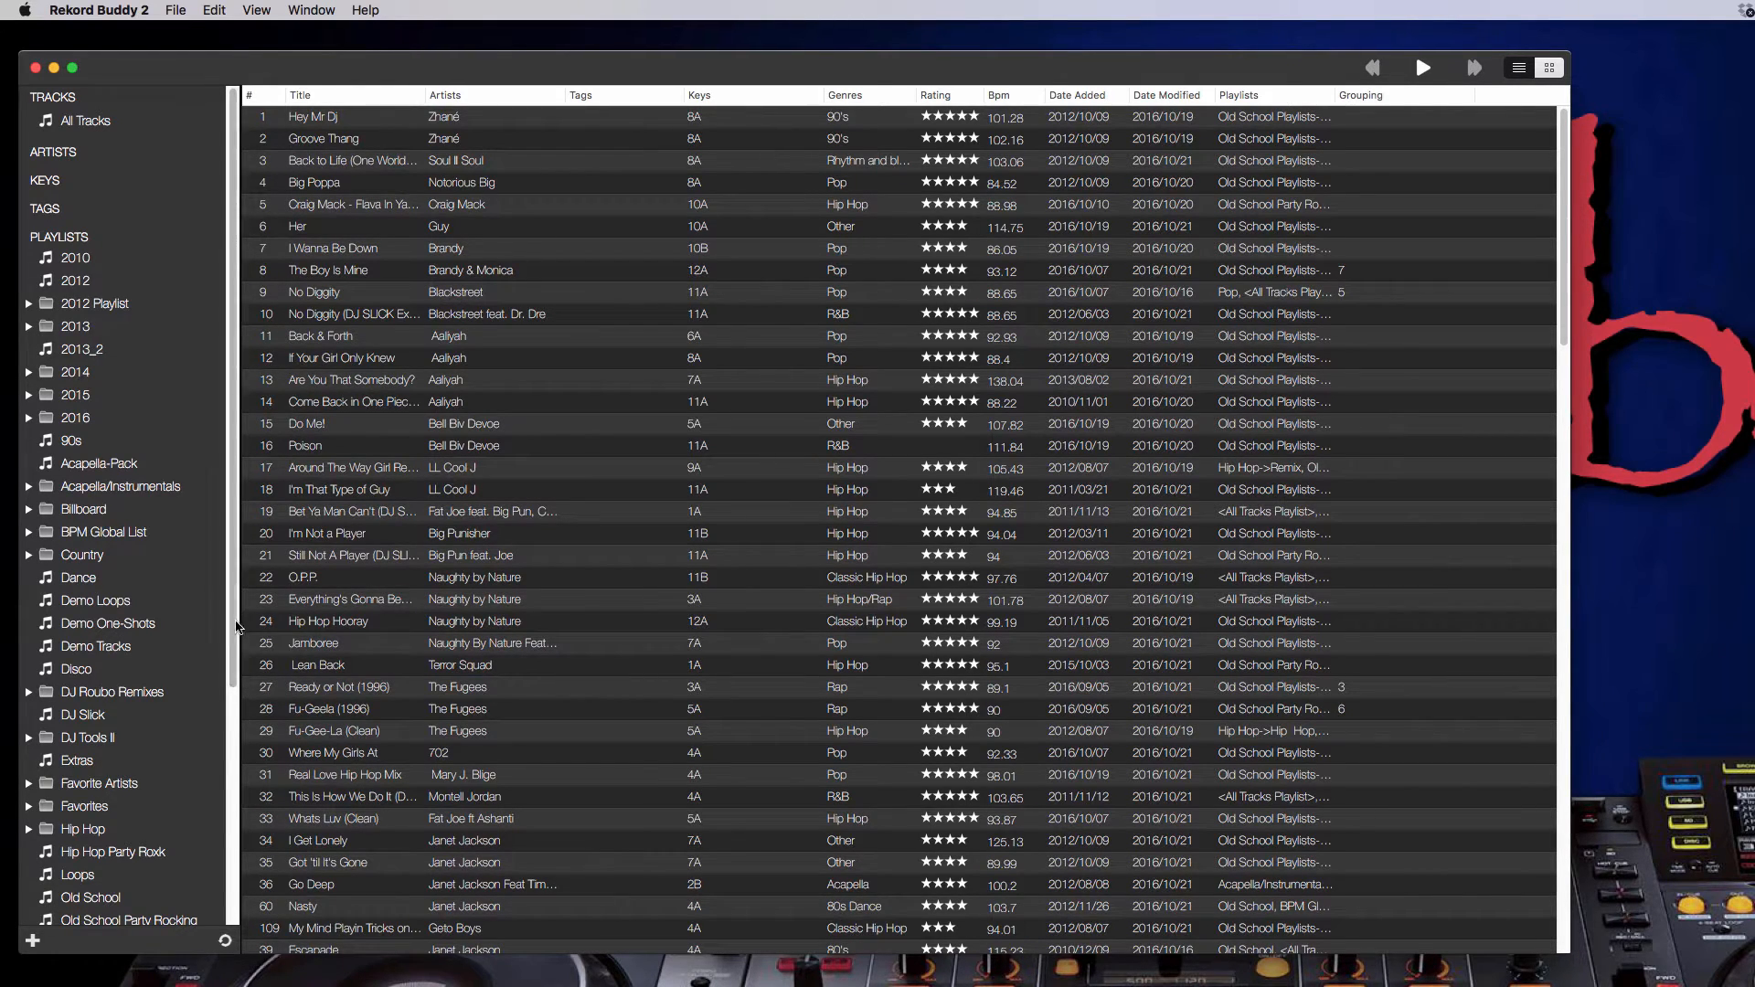
scroll(218, 795, down, 4)
scroll(216, 791, down, 2)
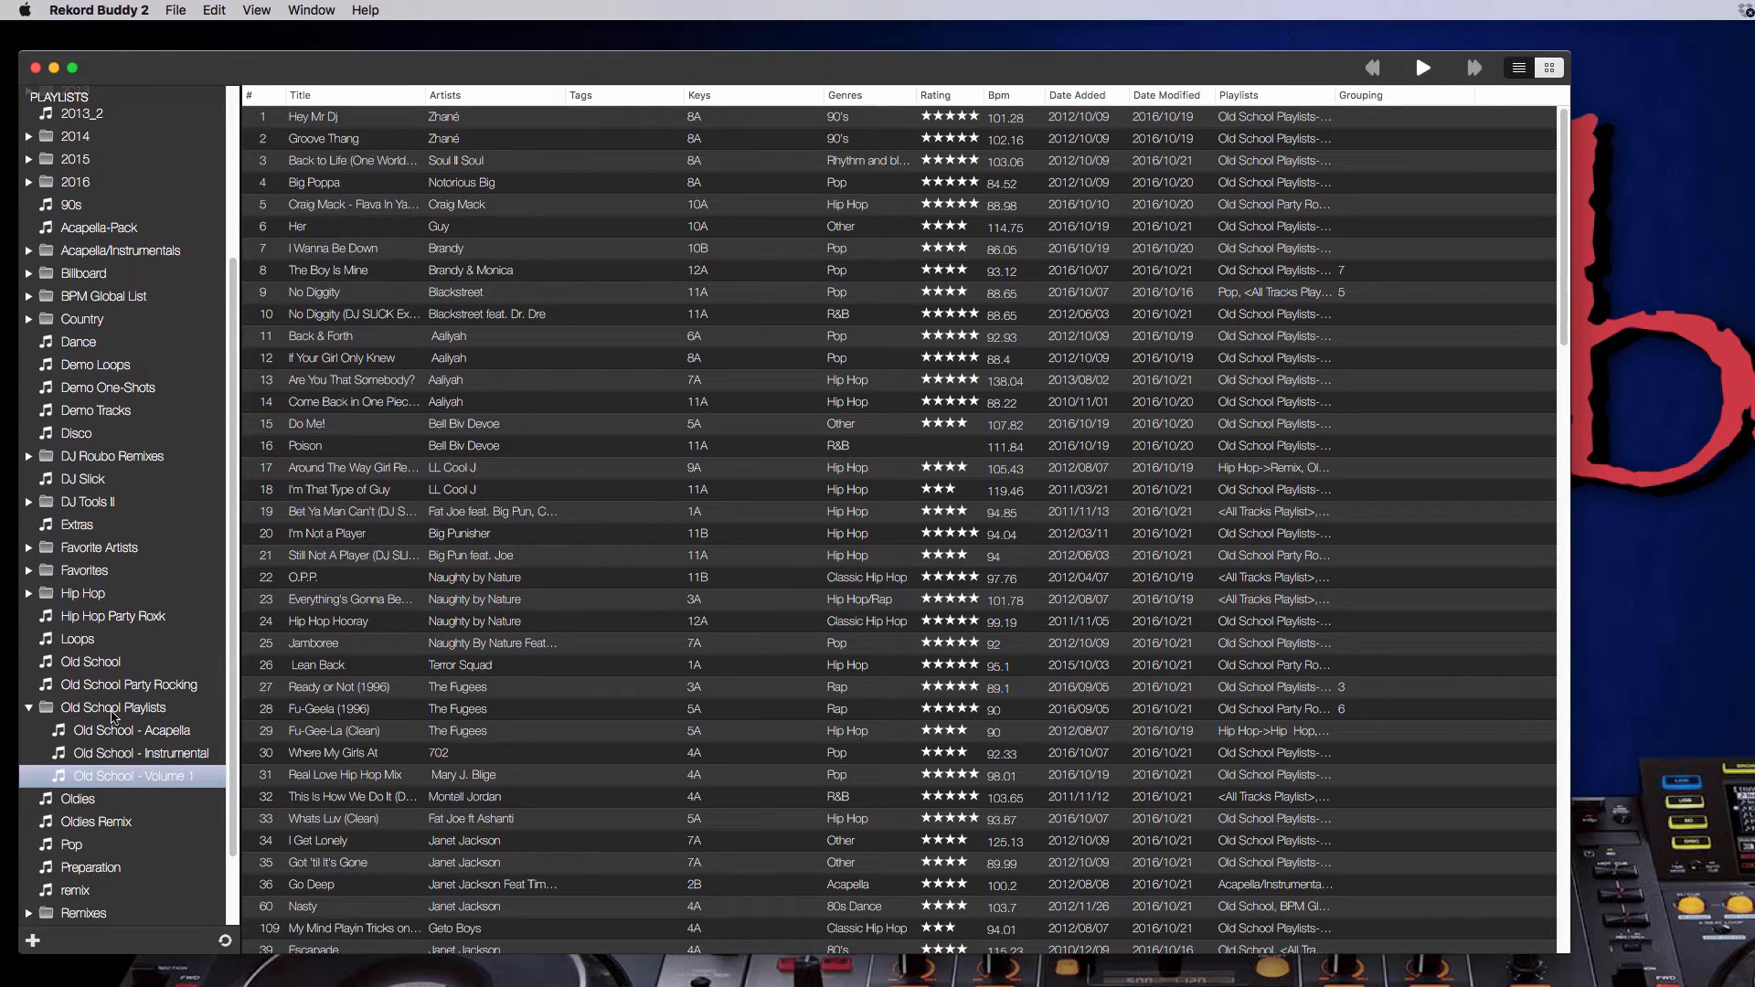
click(28, 708)
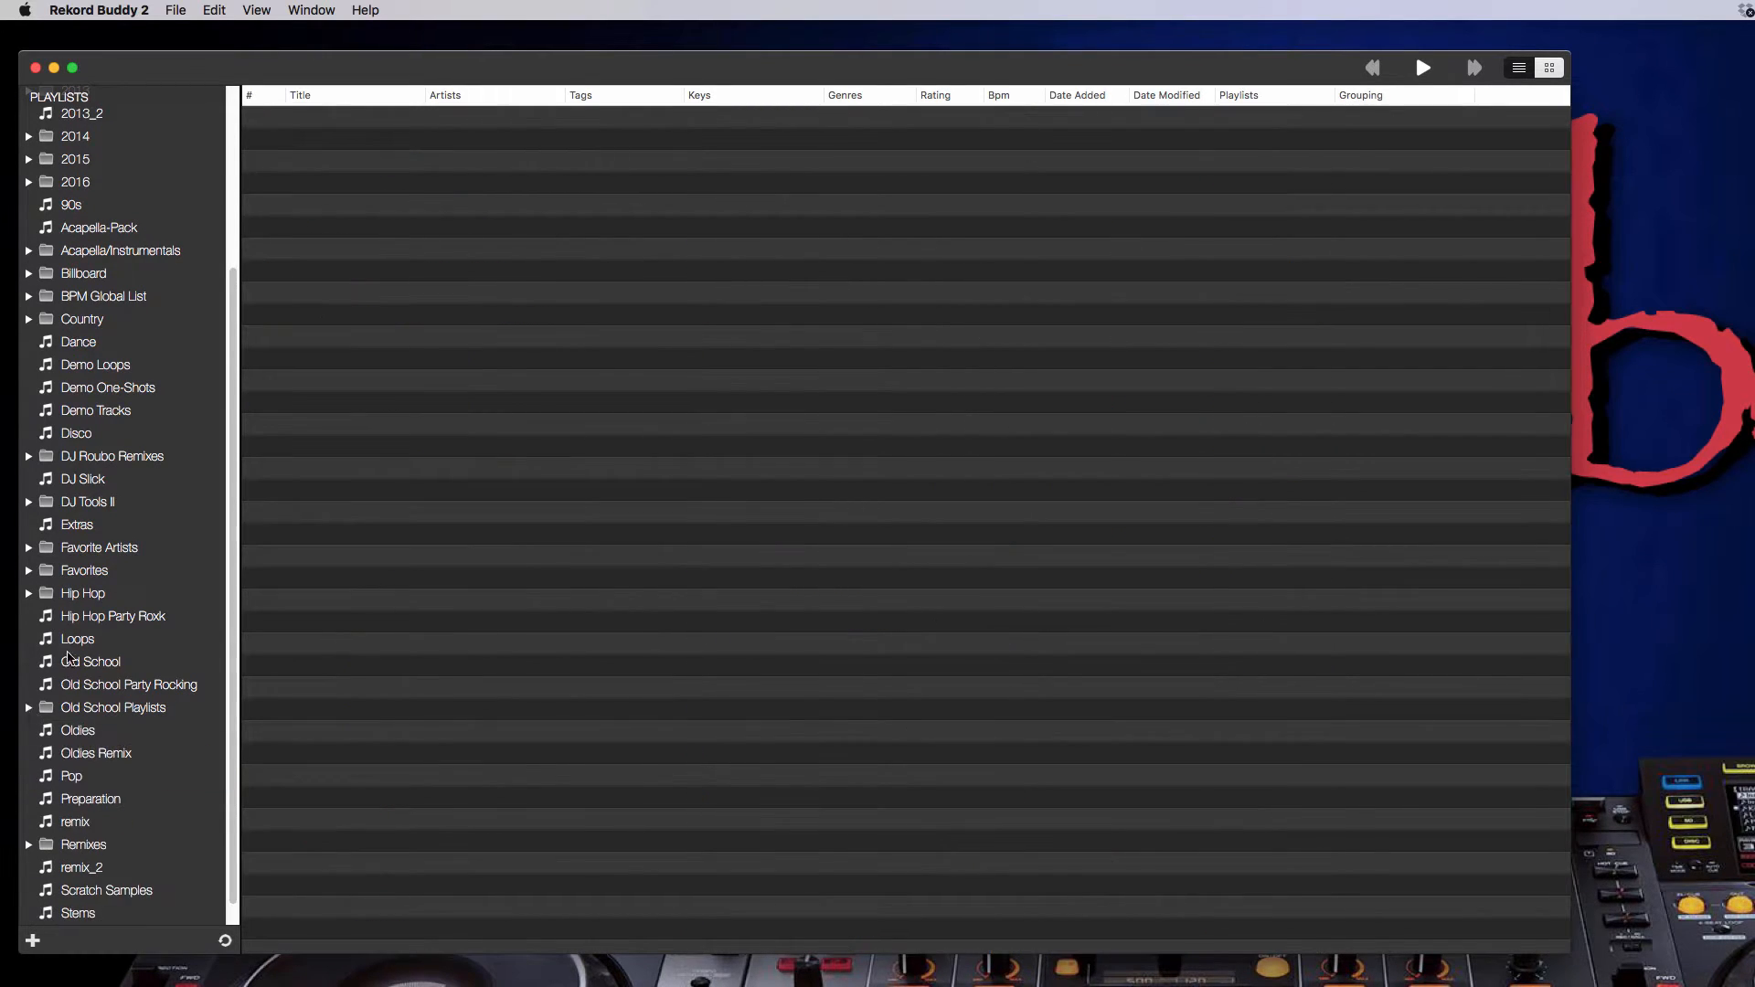
Create a smart playlist in the root folder with the rule BPM is greater than or equal to 120.
scroll(235, 324, up, 5)
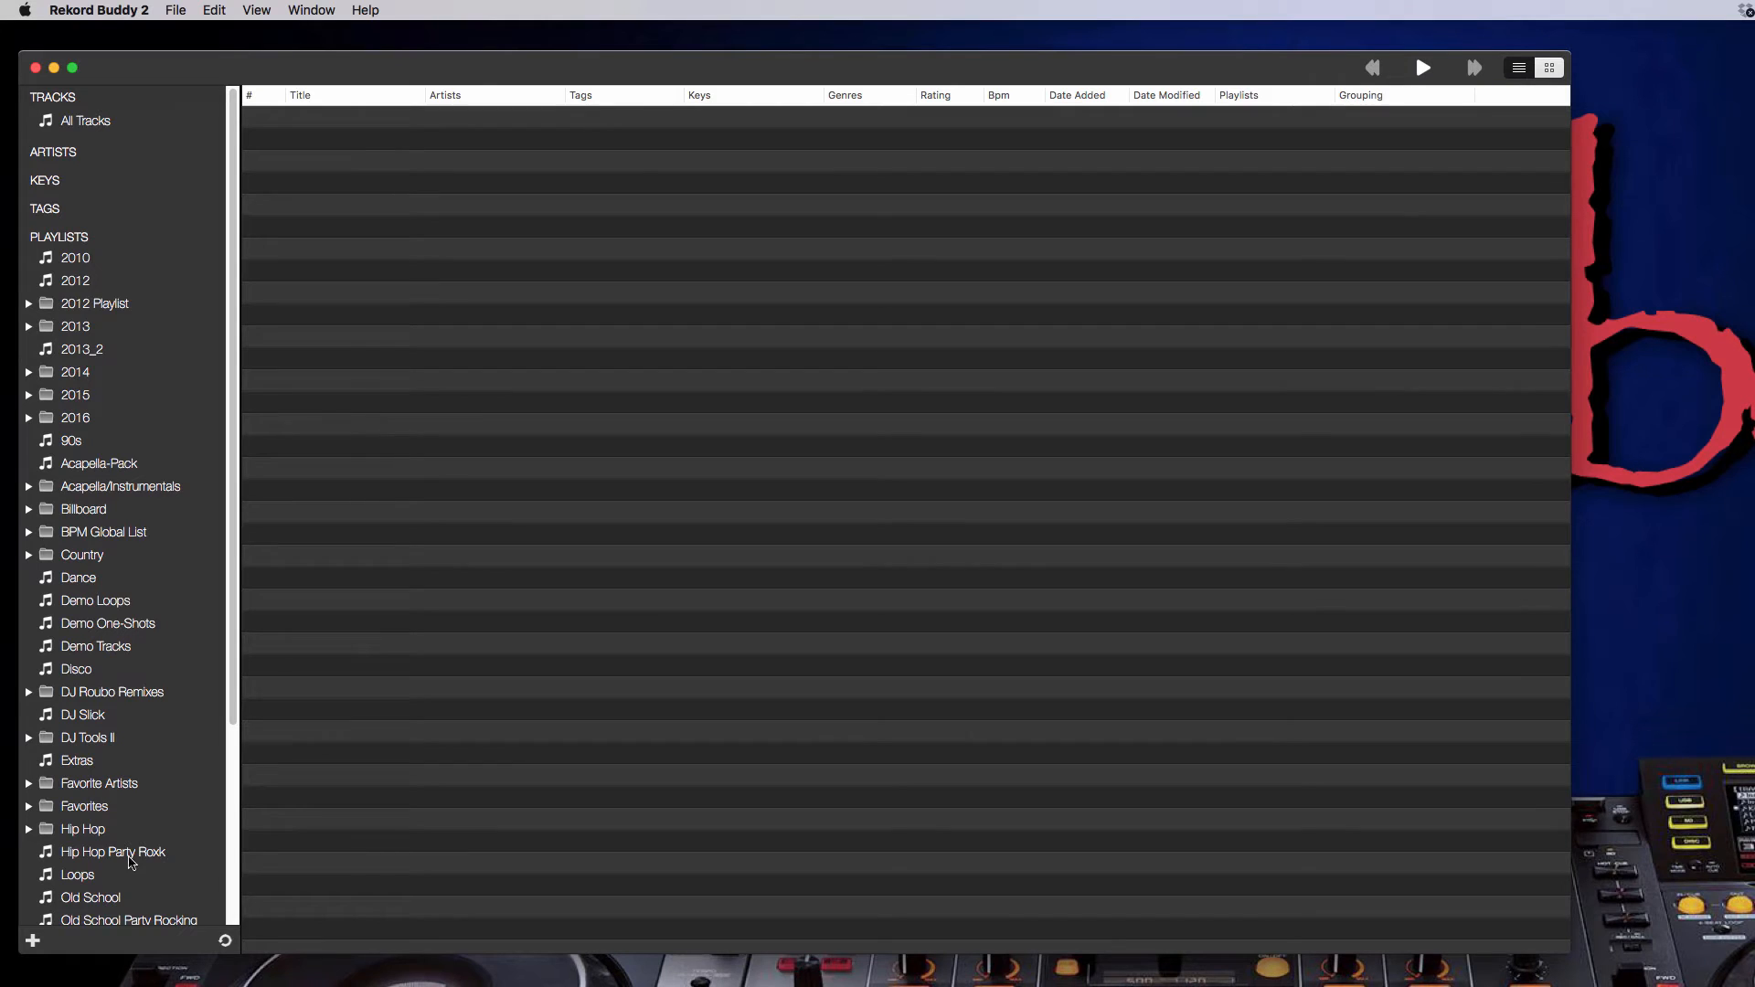
right_click(254, 272)
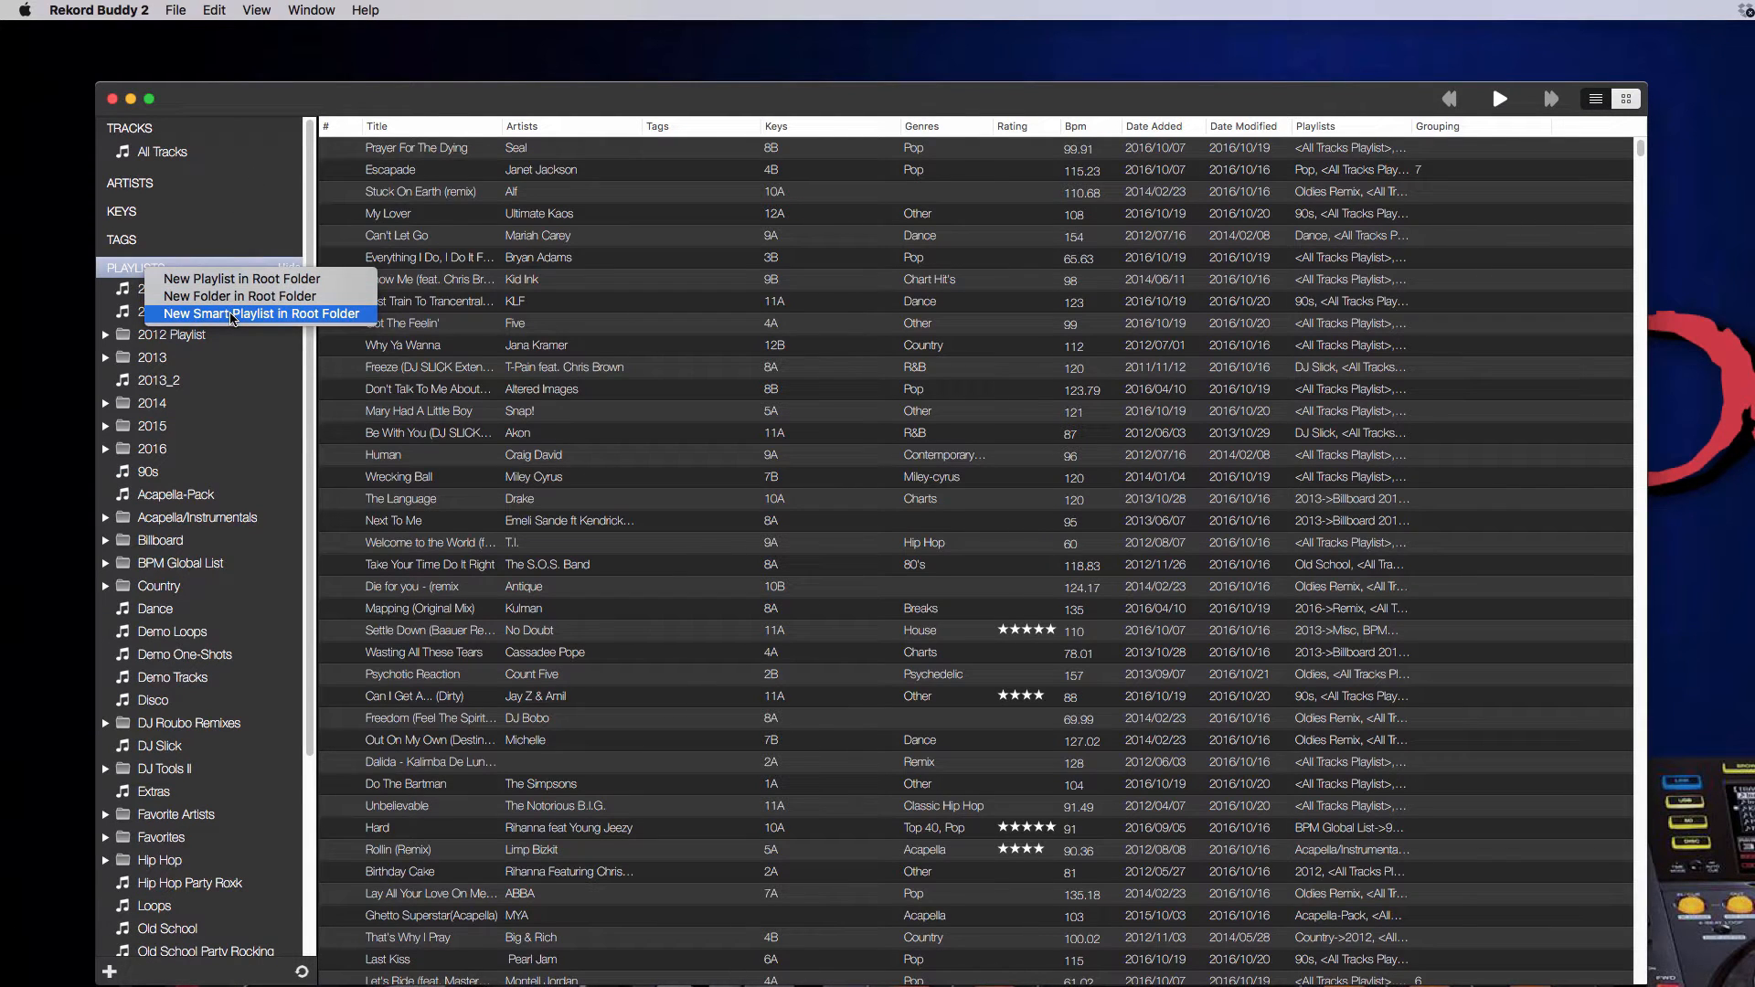
click(242, 316)
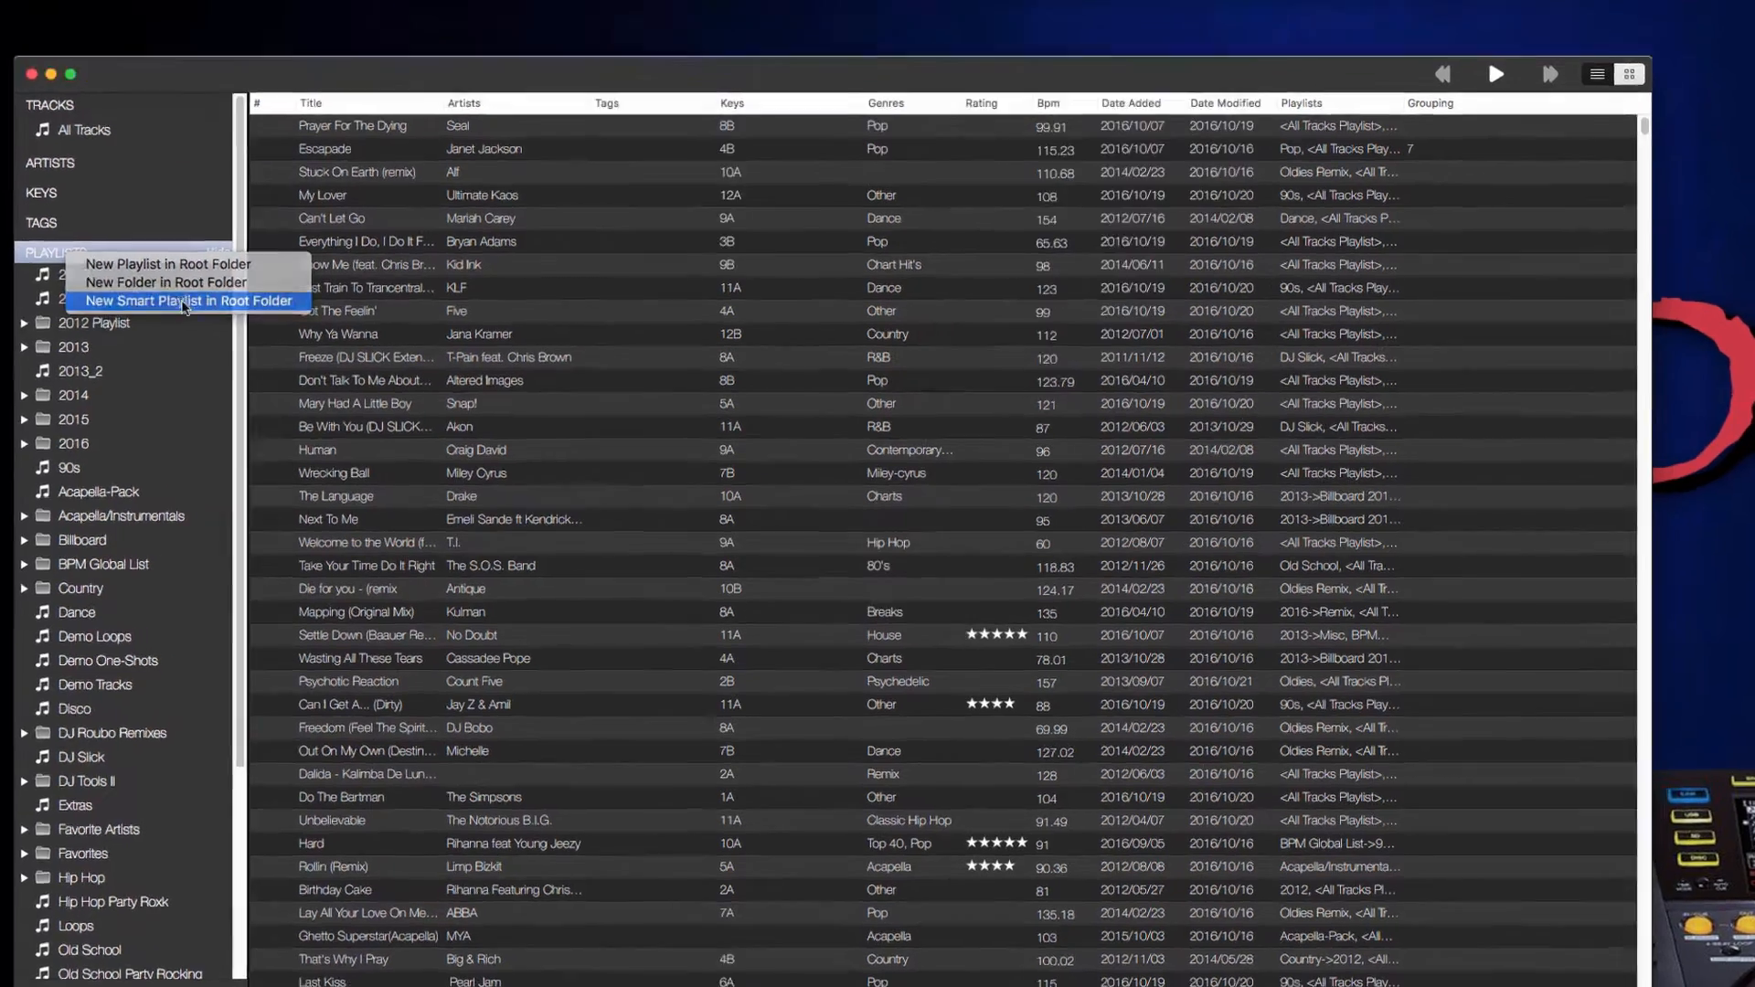
click(252, 316)
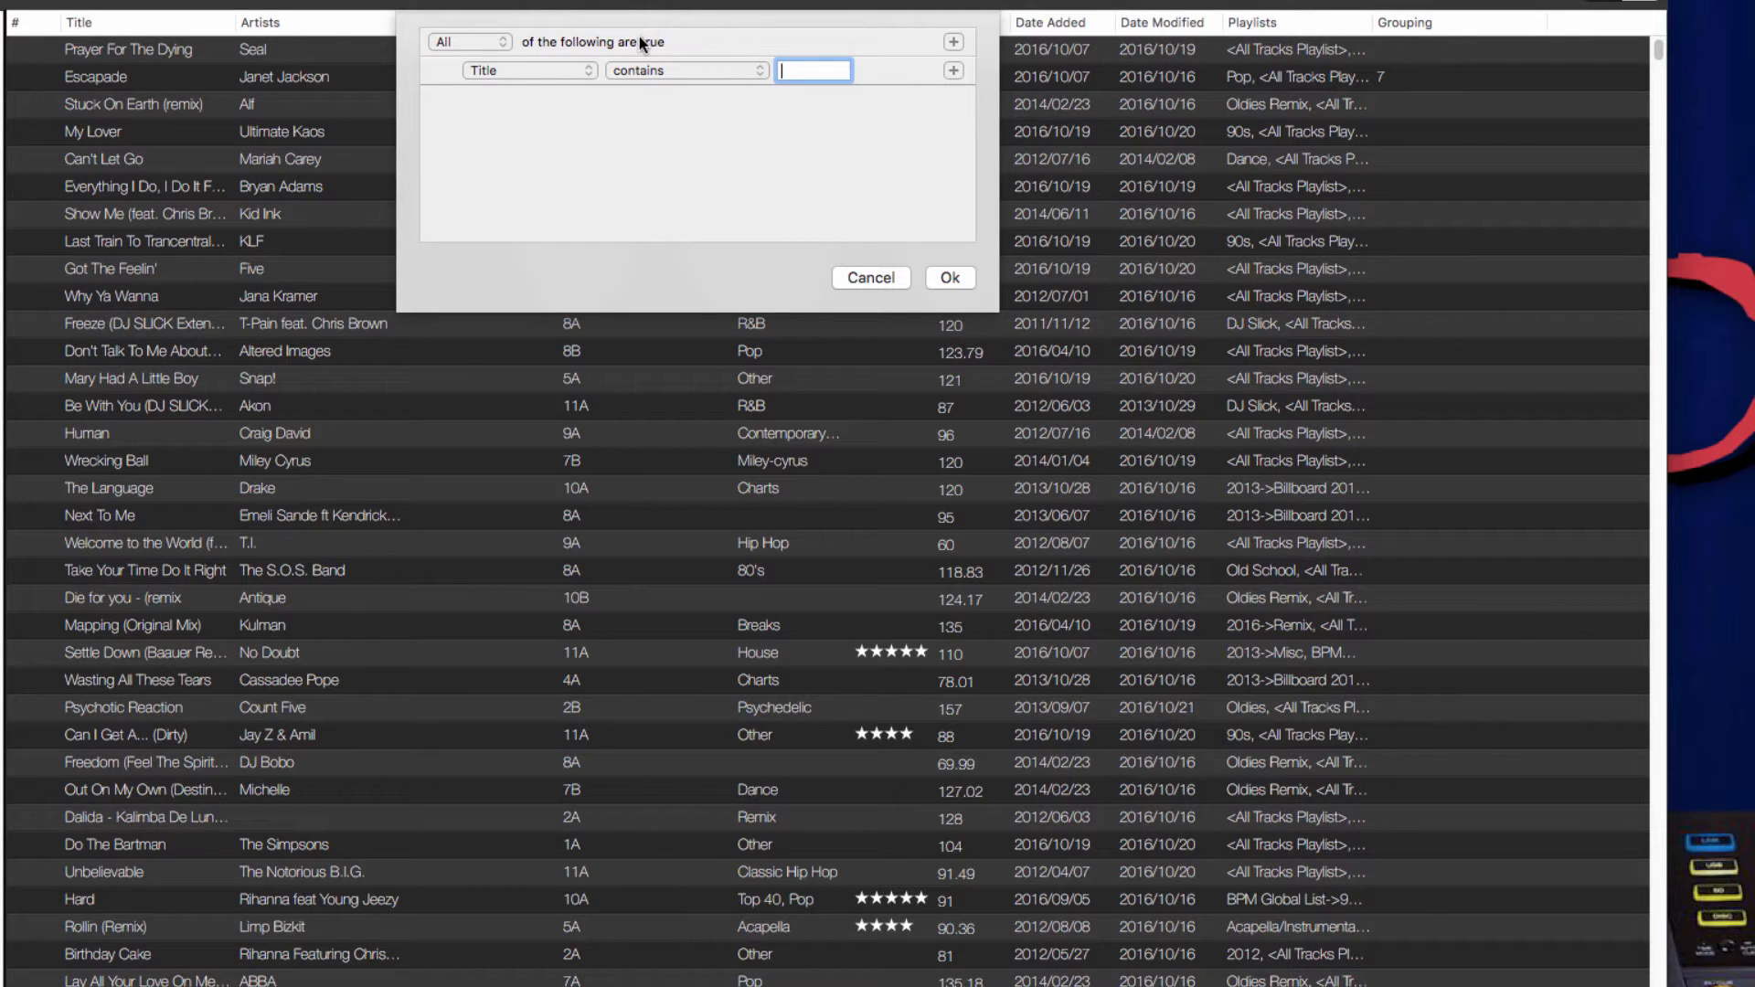
click(549, 72)
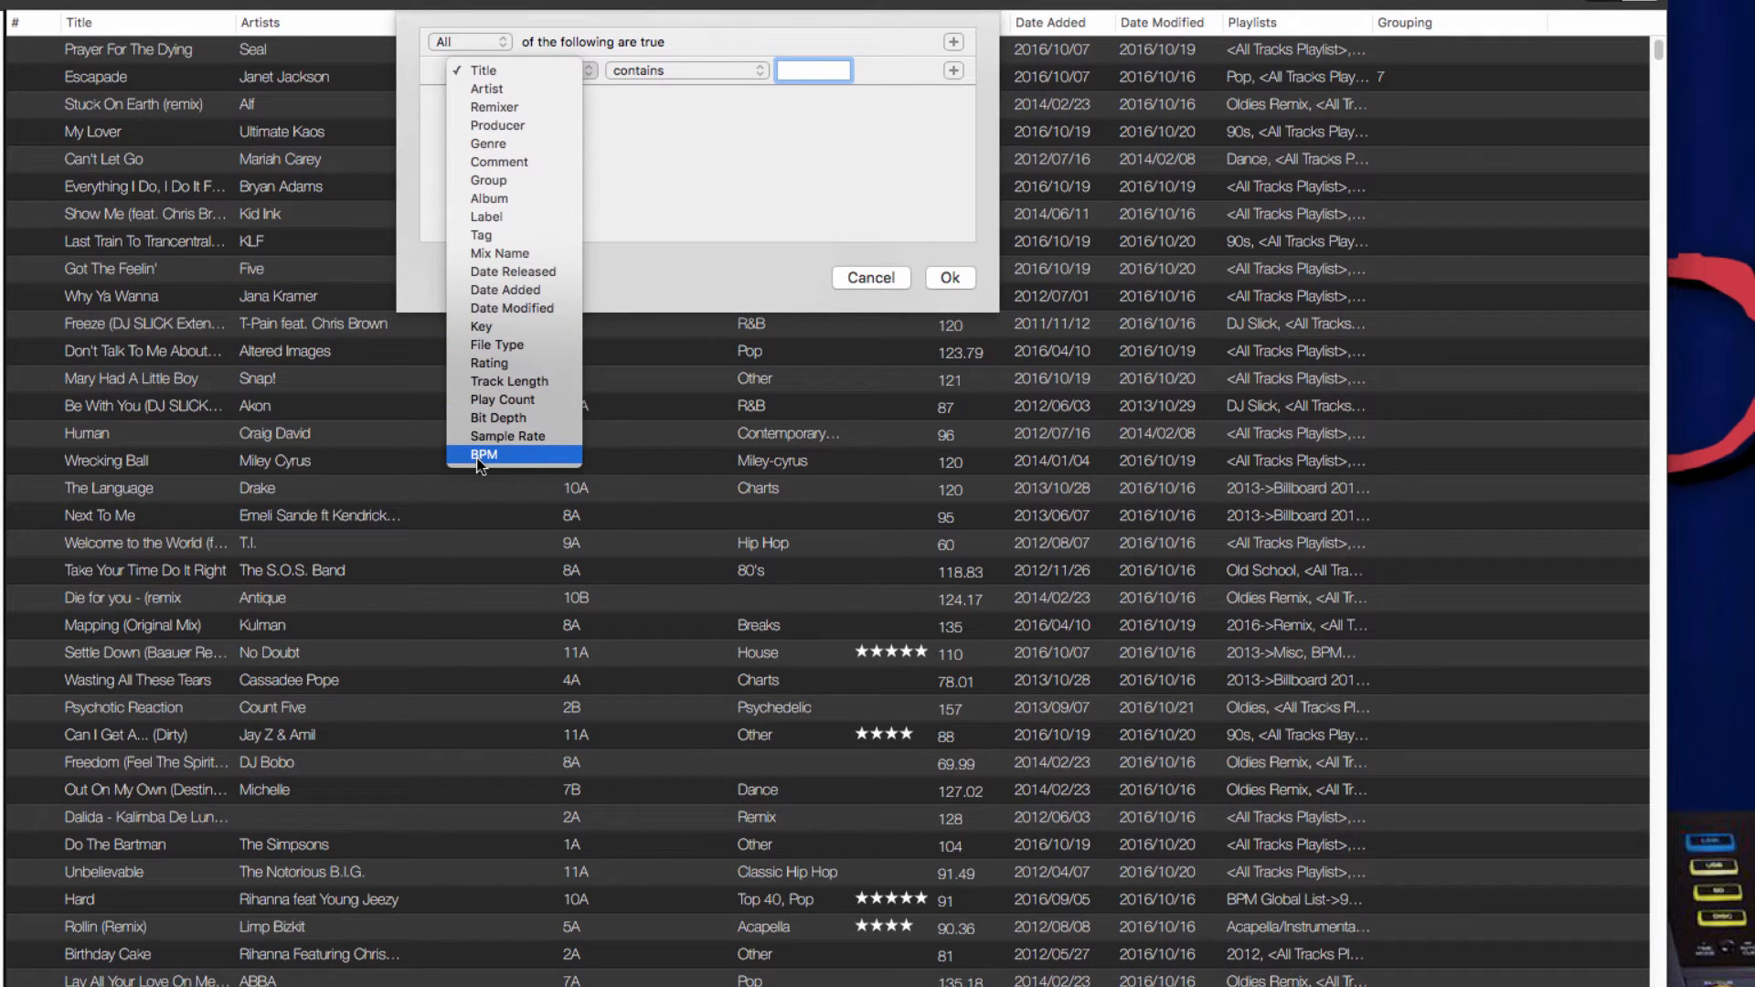
click(513, 459)
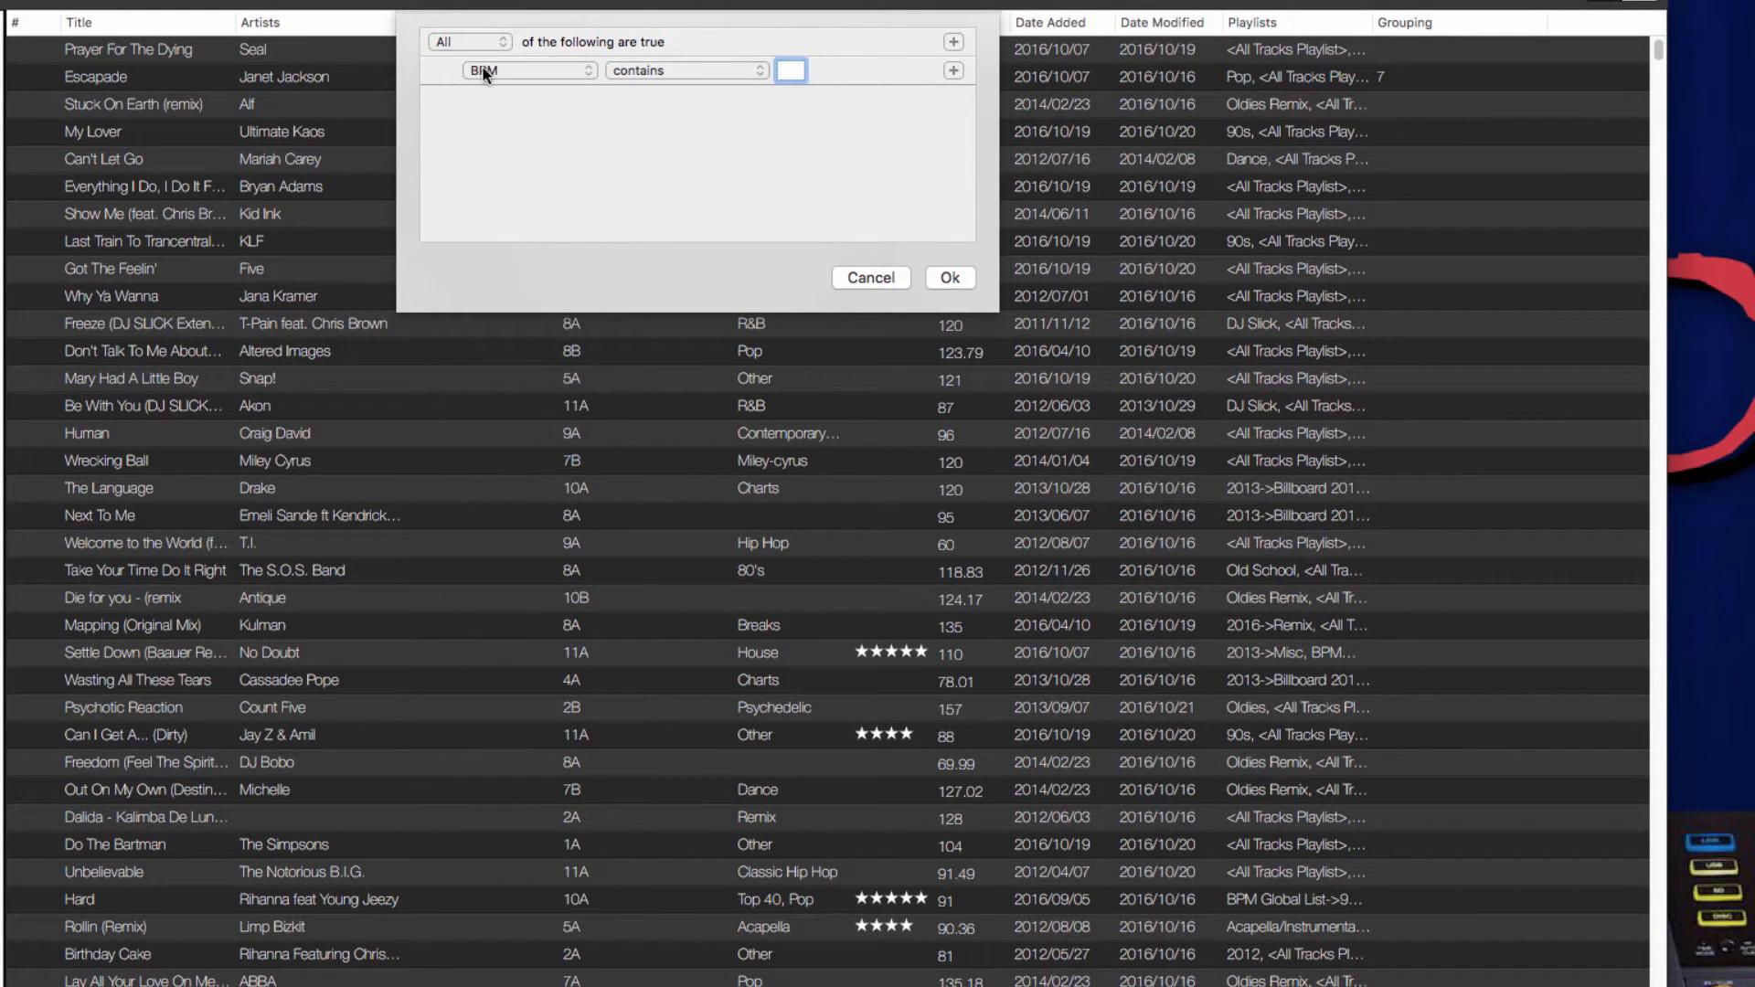
click(664, 71)
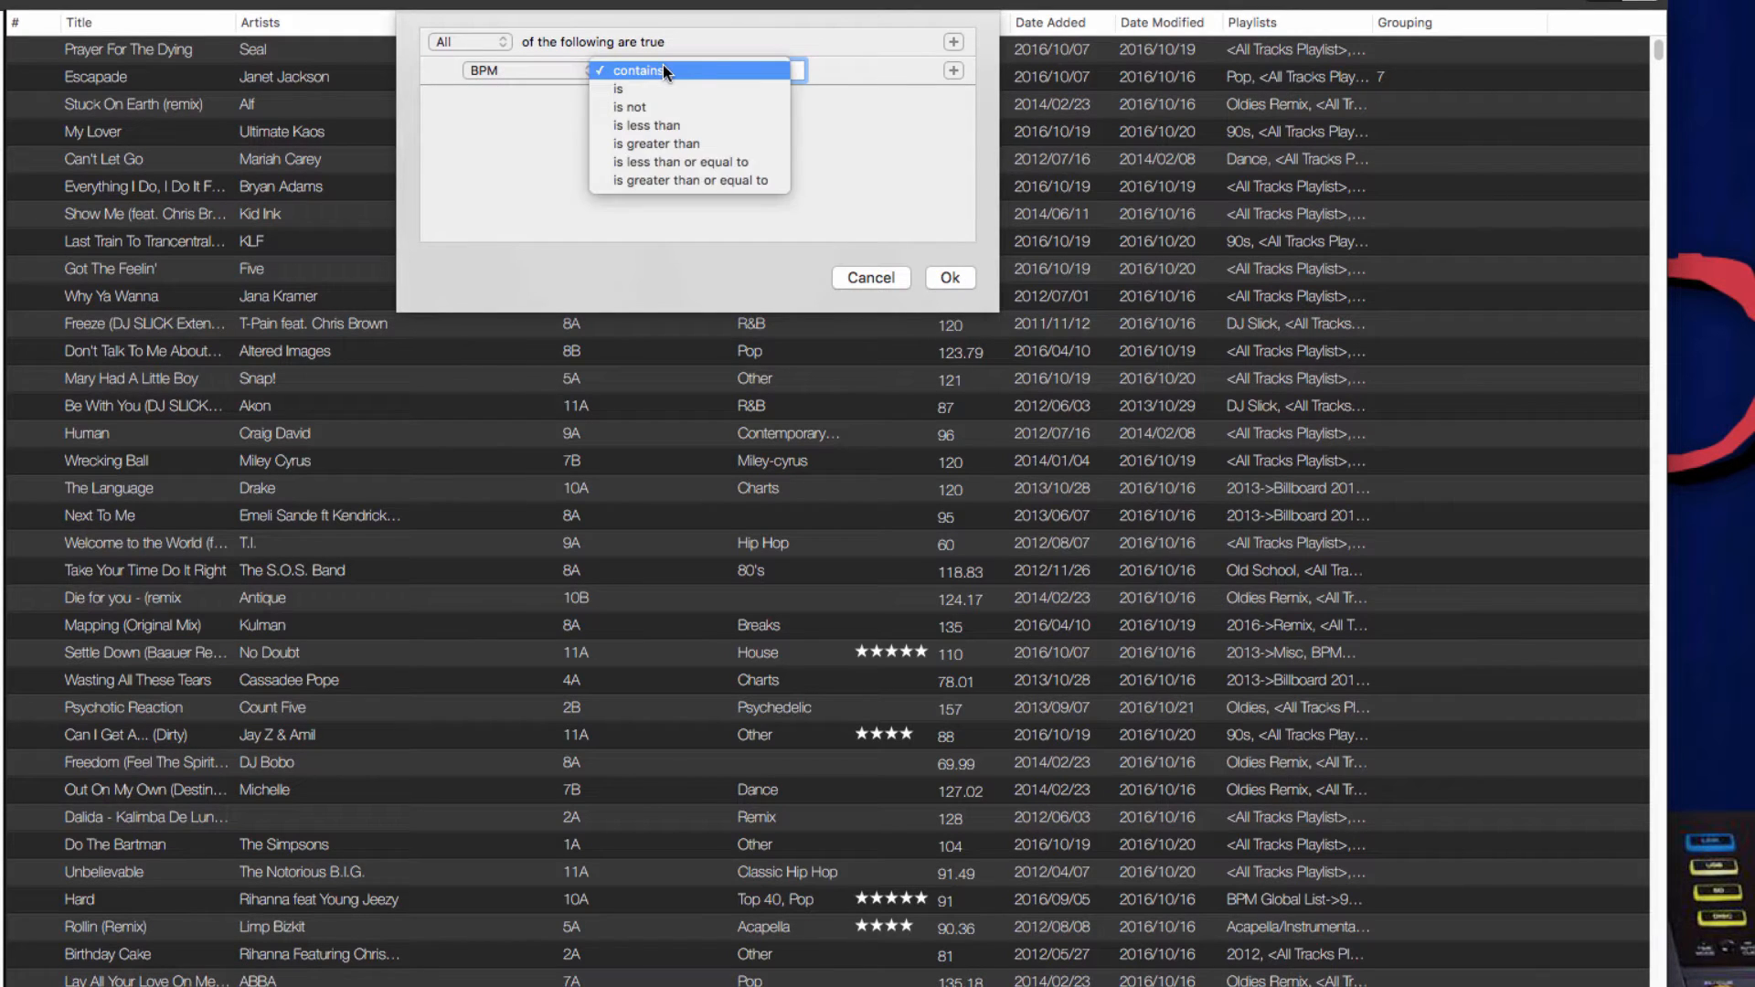
click(672, 179)
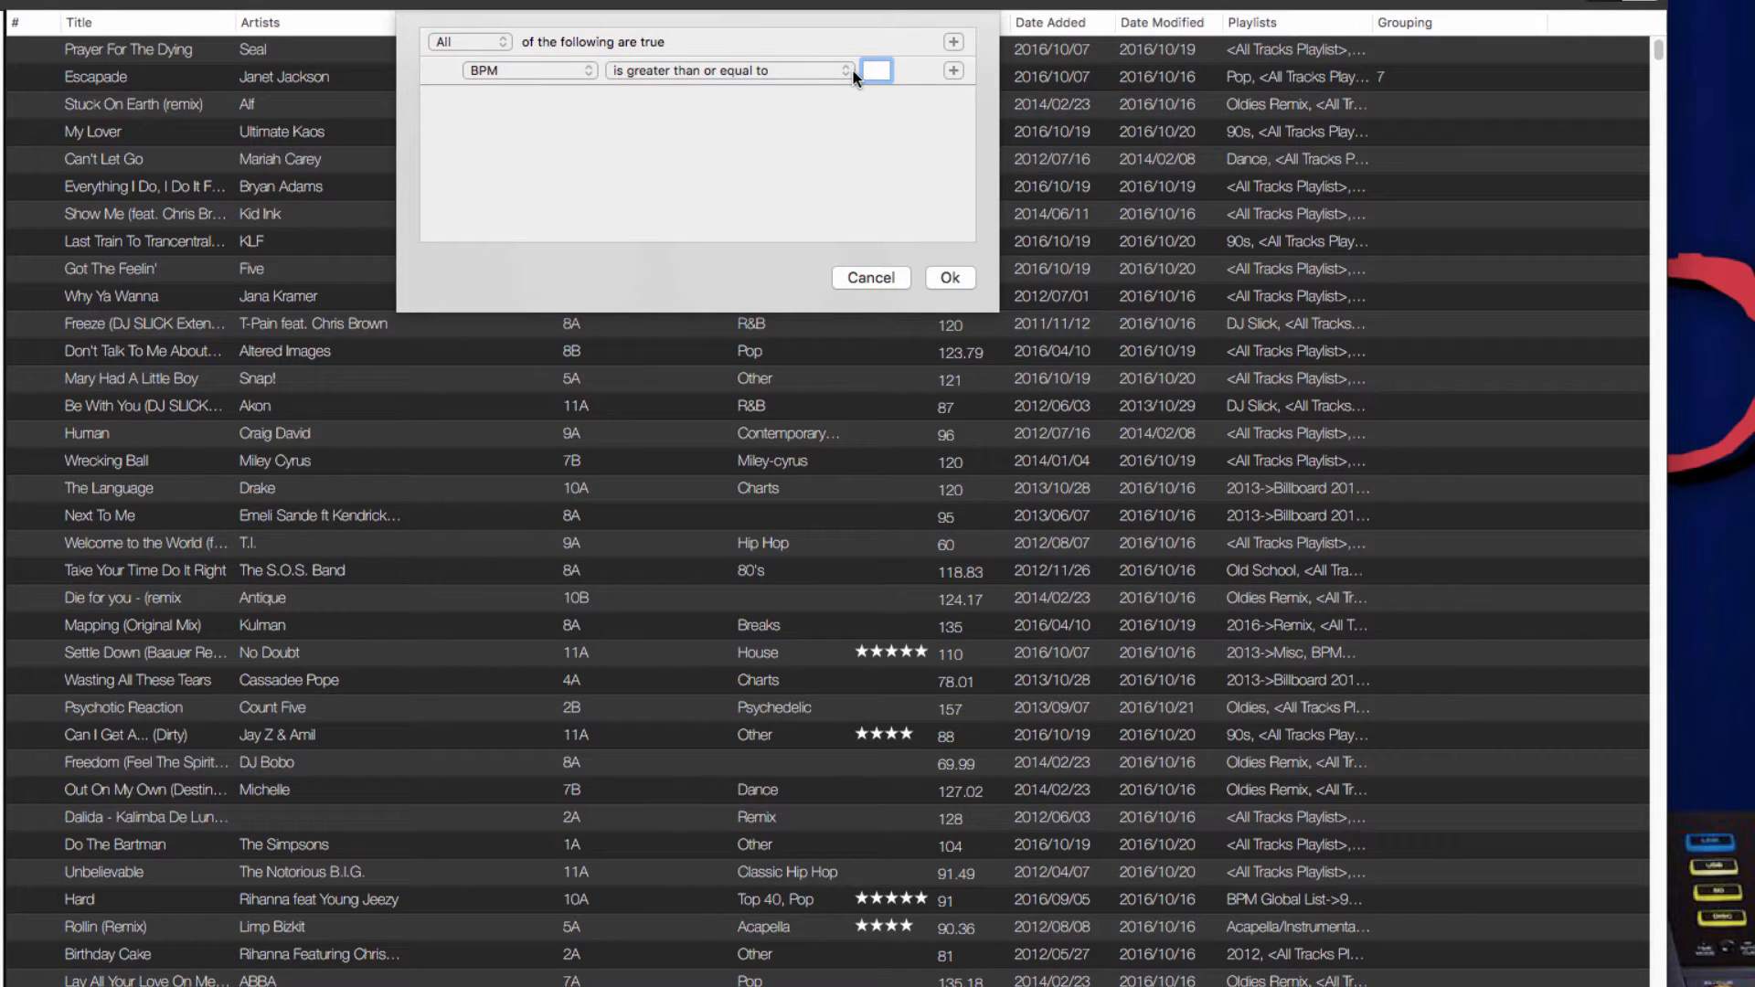
text(120)
Add a second smart playlist rule requiring BPM is less than or equal to 129.
click(954, 71)
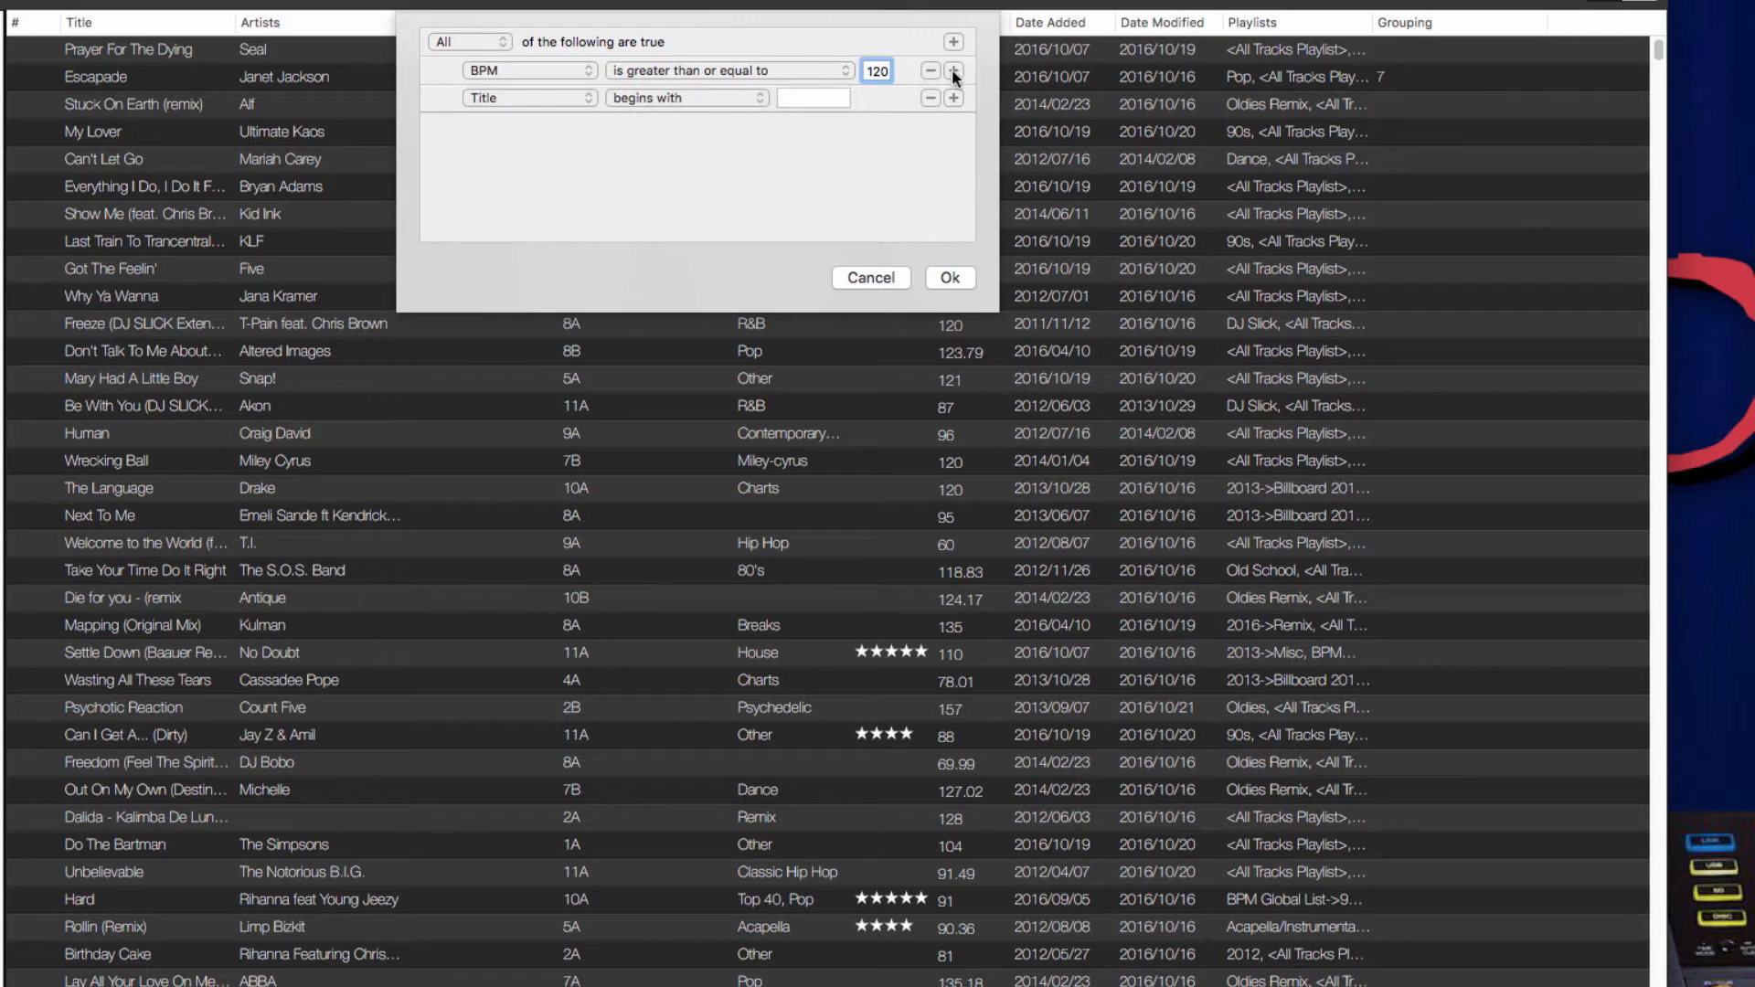
click(541, 98)
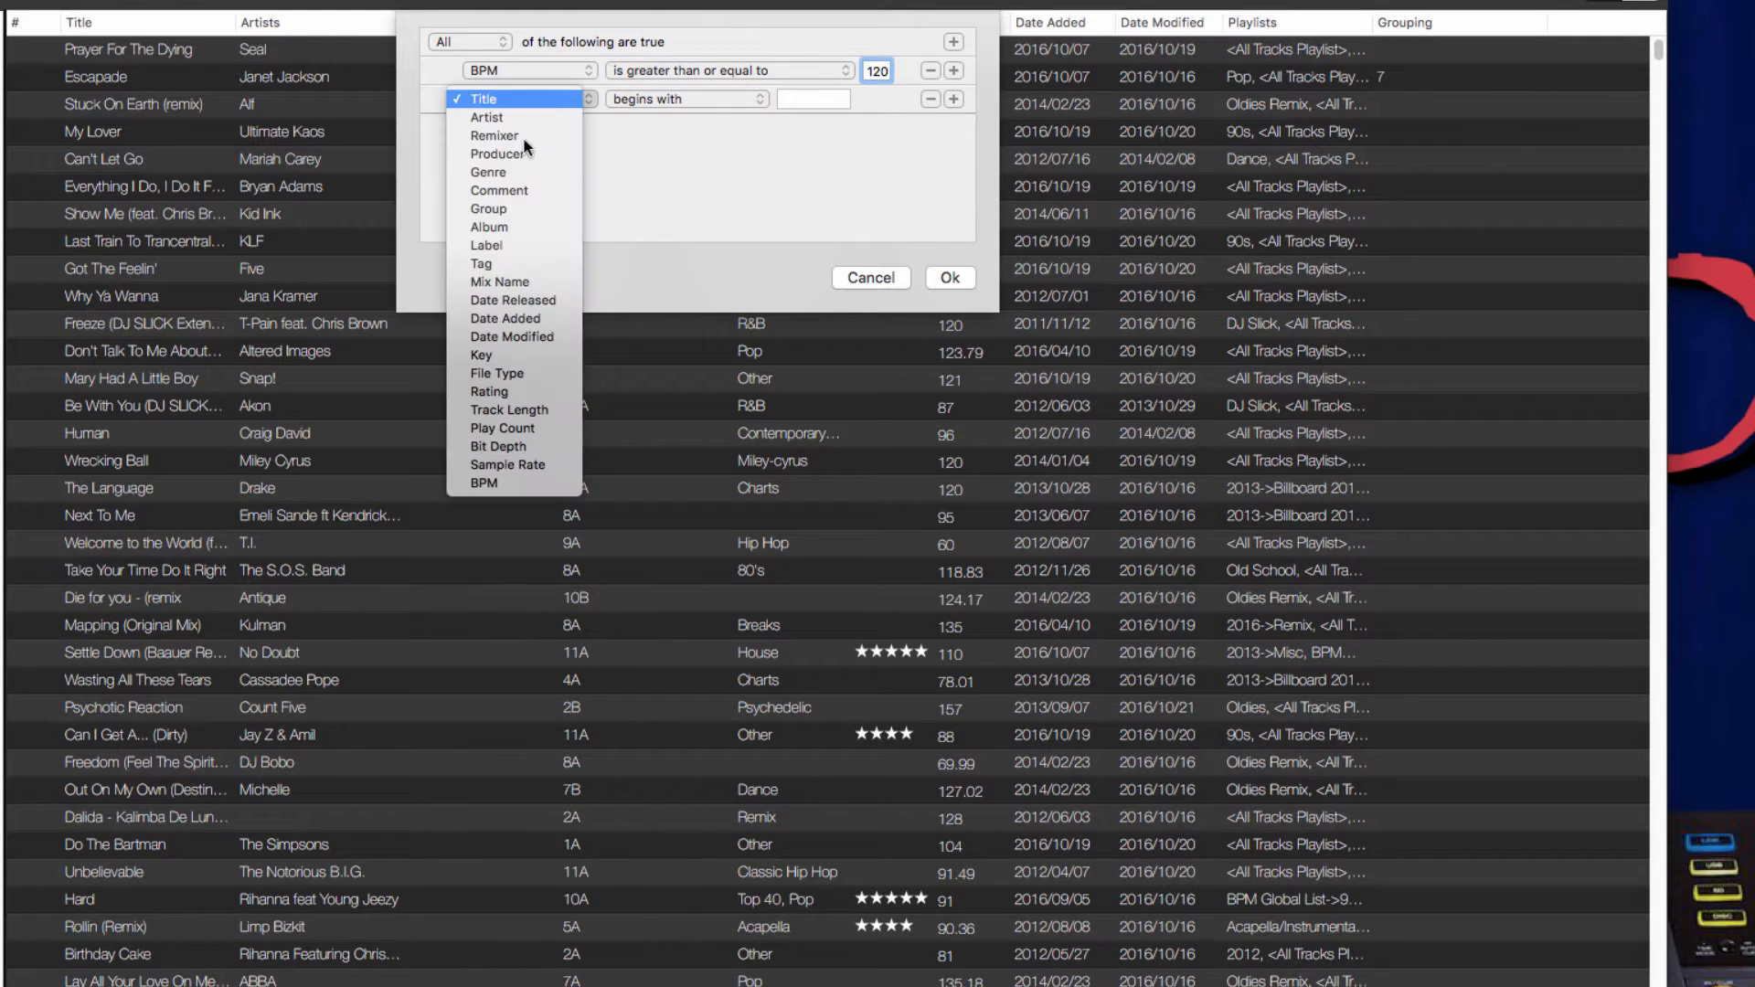
click(493, 484)
click(640, 95)
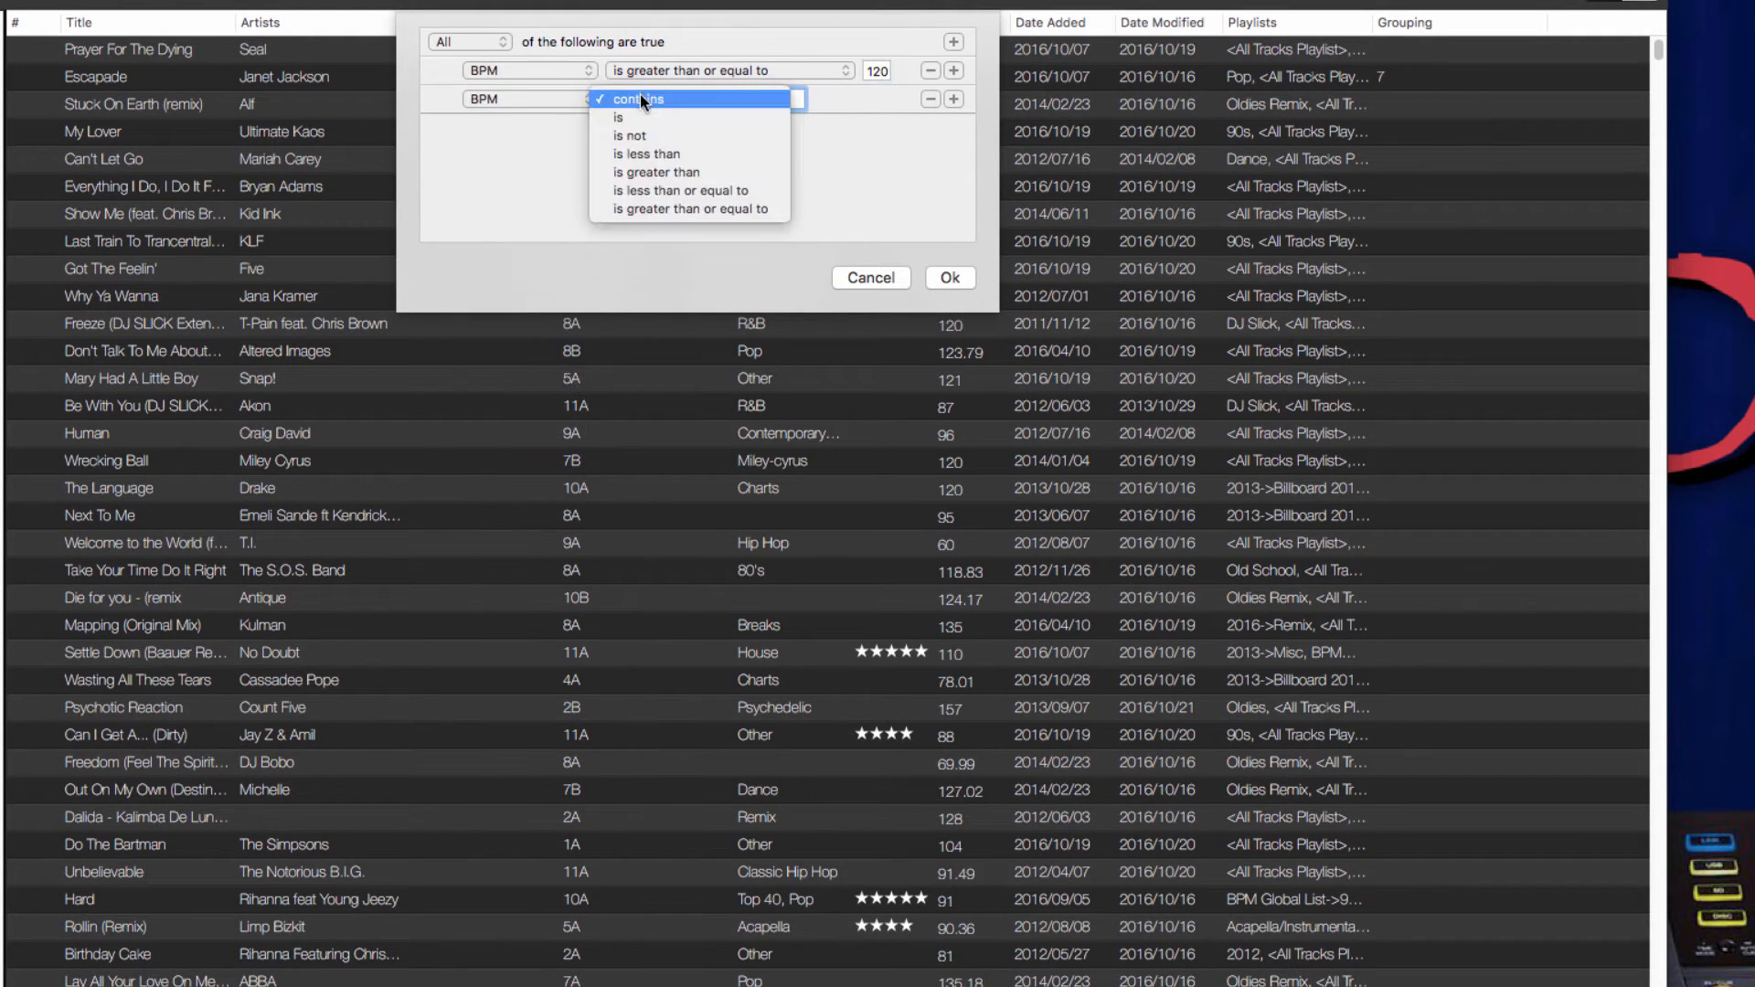
click(652, 193)
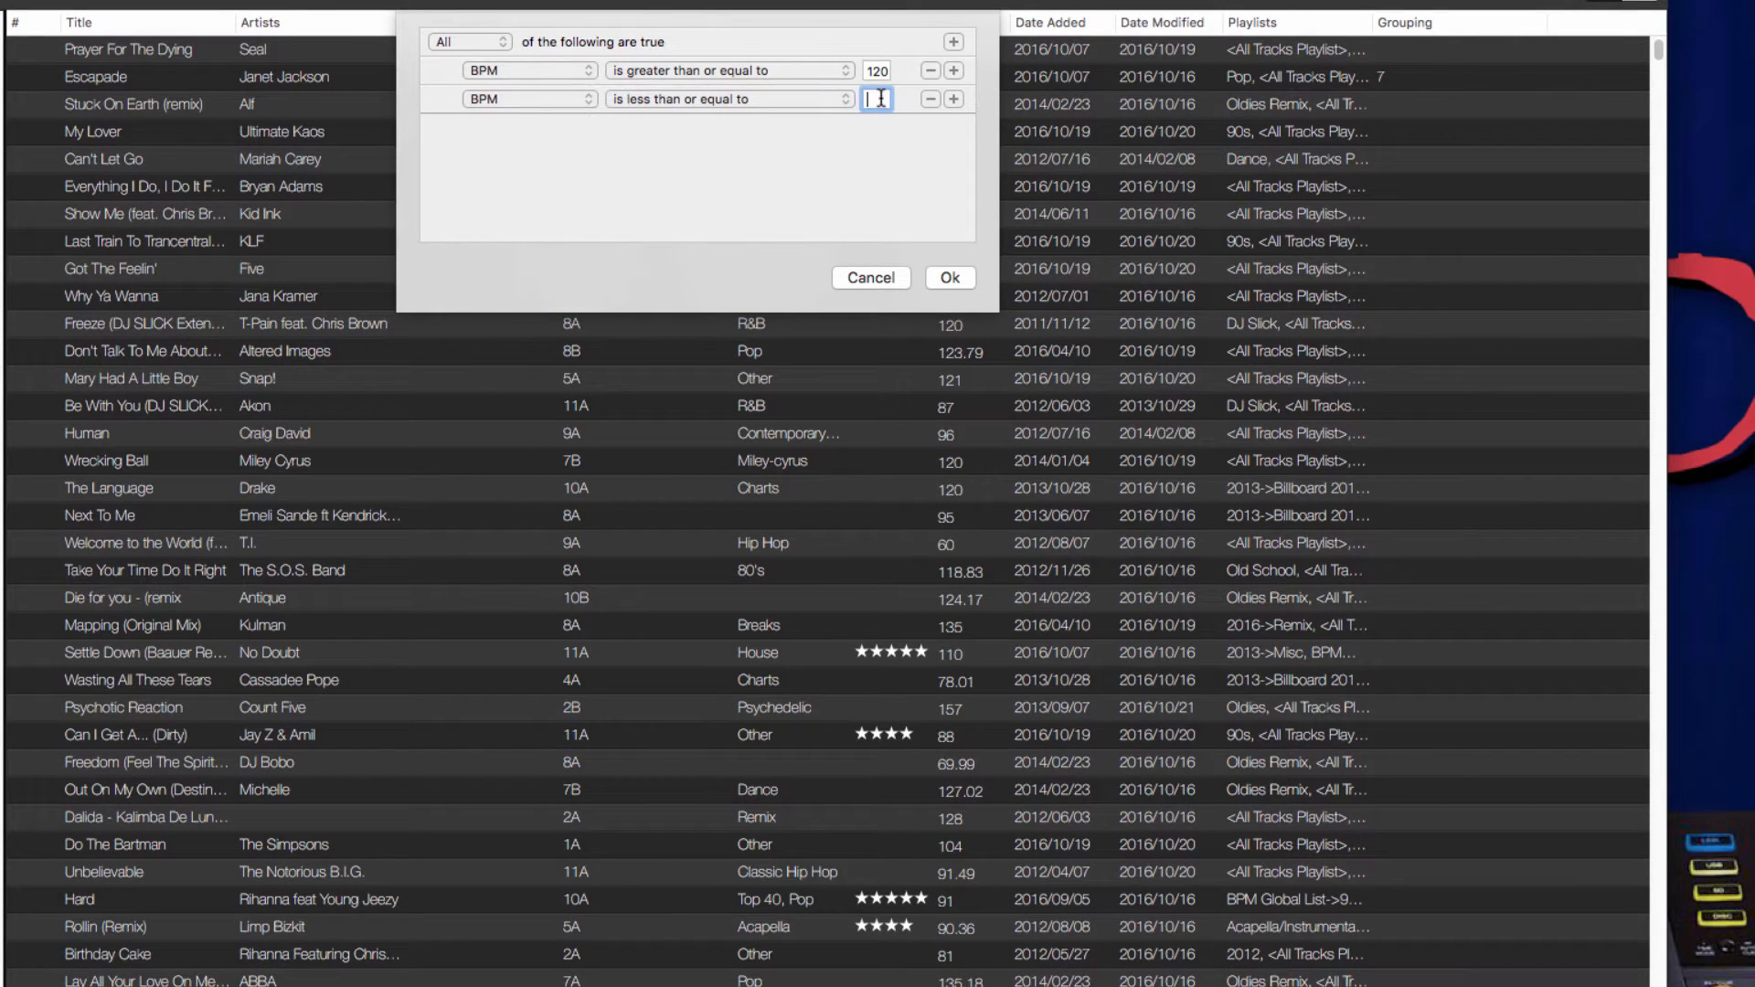
text(129)
Add a third rule below the BPM rules, Rating is greater than 3, and confirm the smart playlist.
click(954, 42)
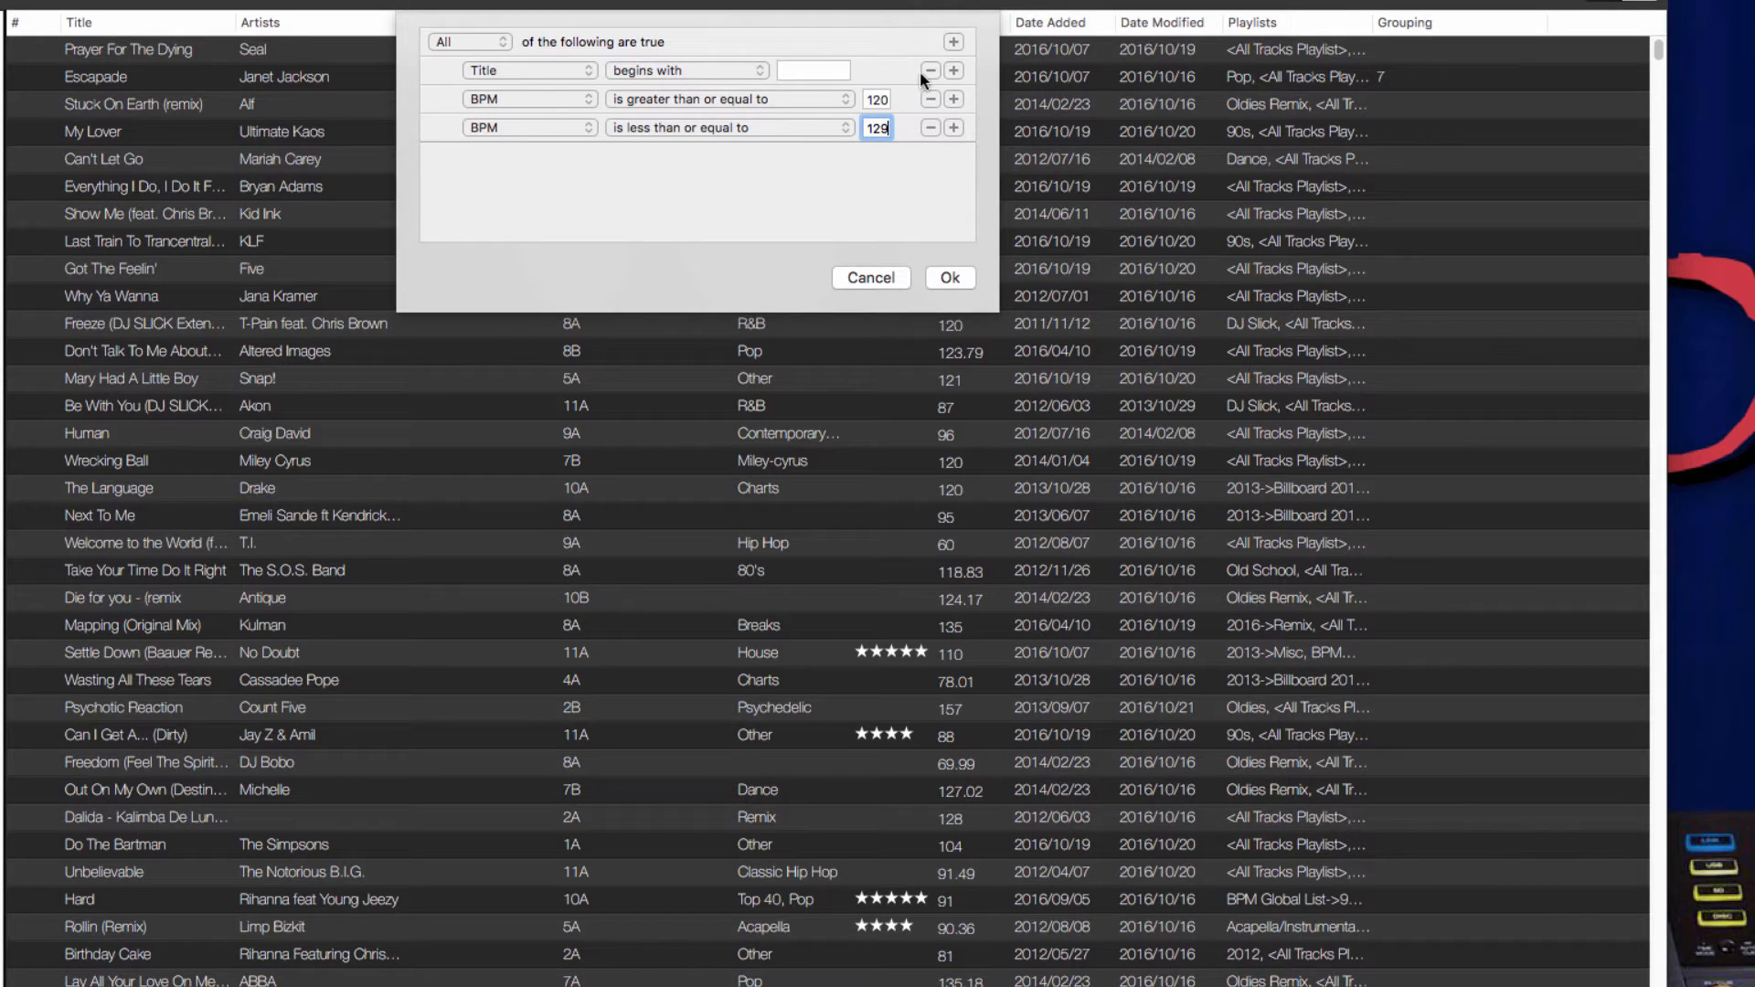
click(930, 72)
click(953, 98)
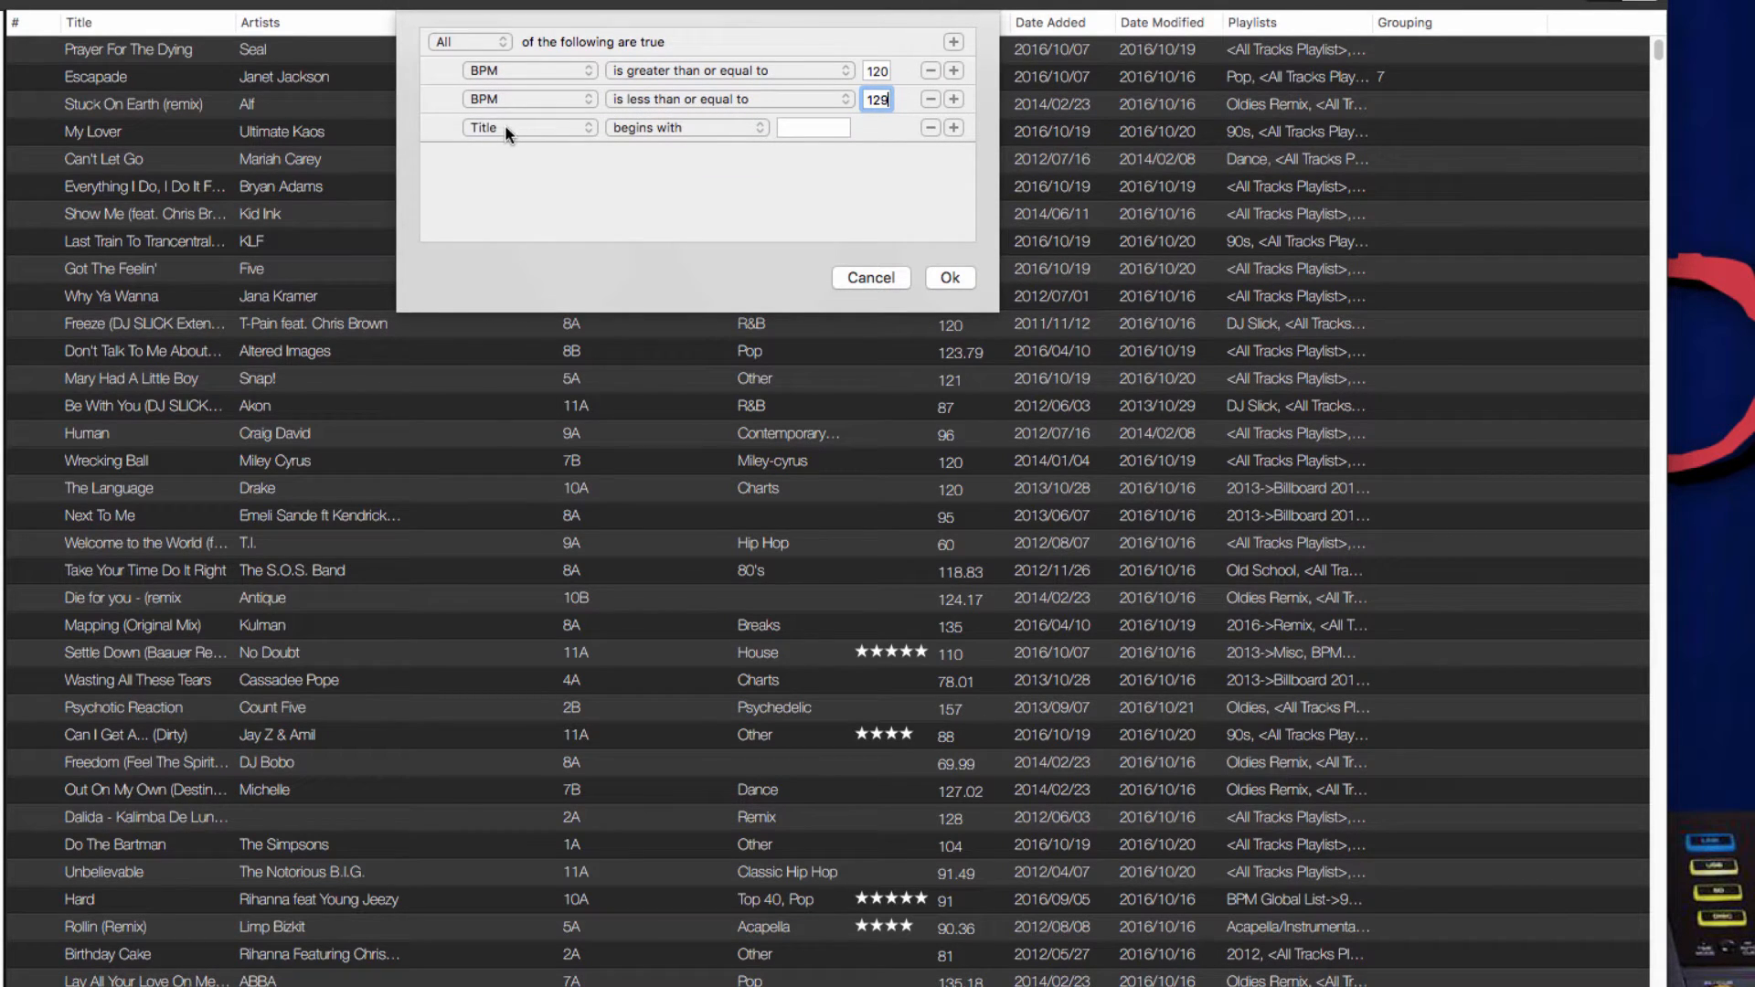
click(504, 127)
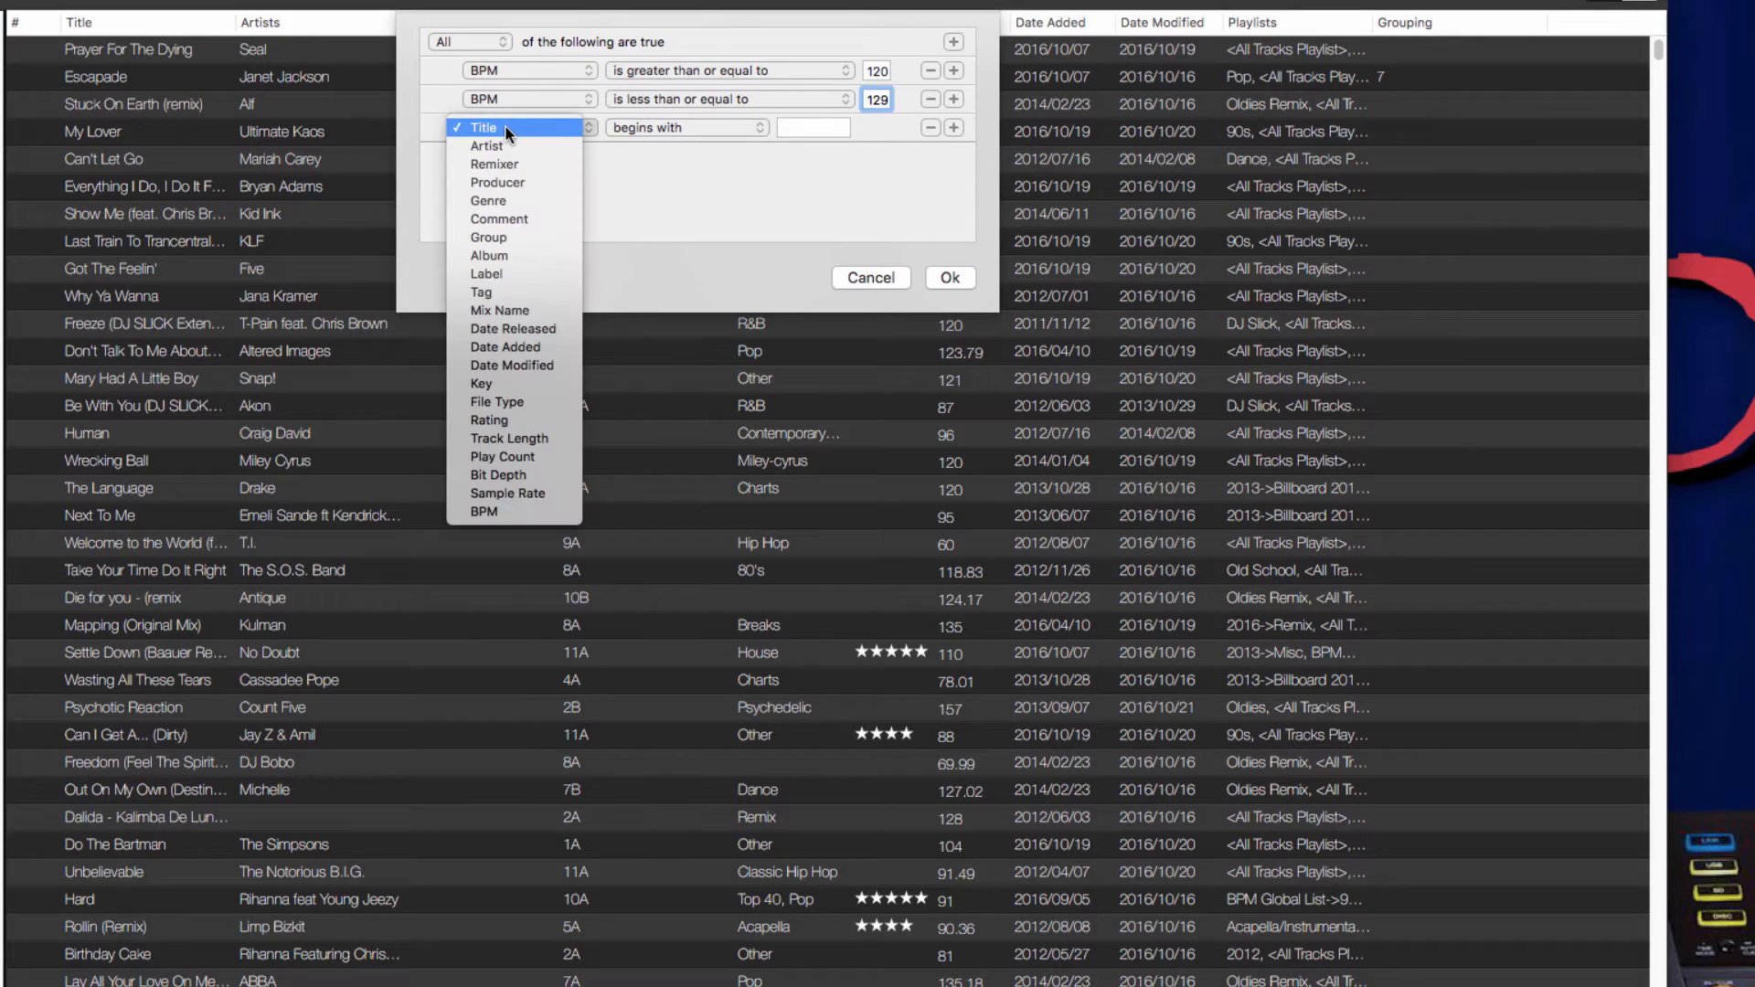
click(539, 421)
click(636, 127)
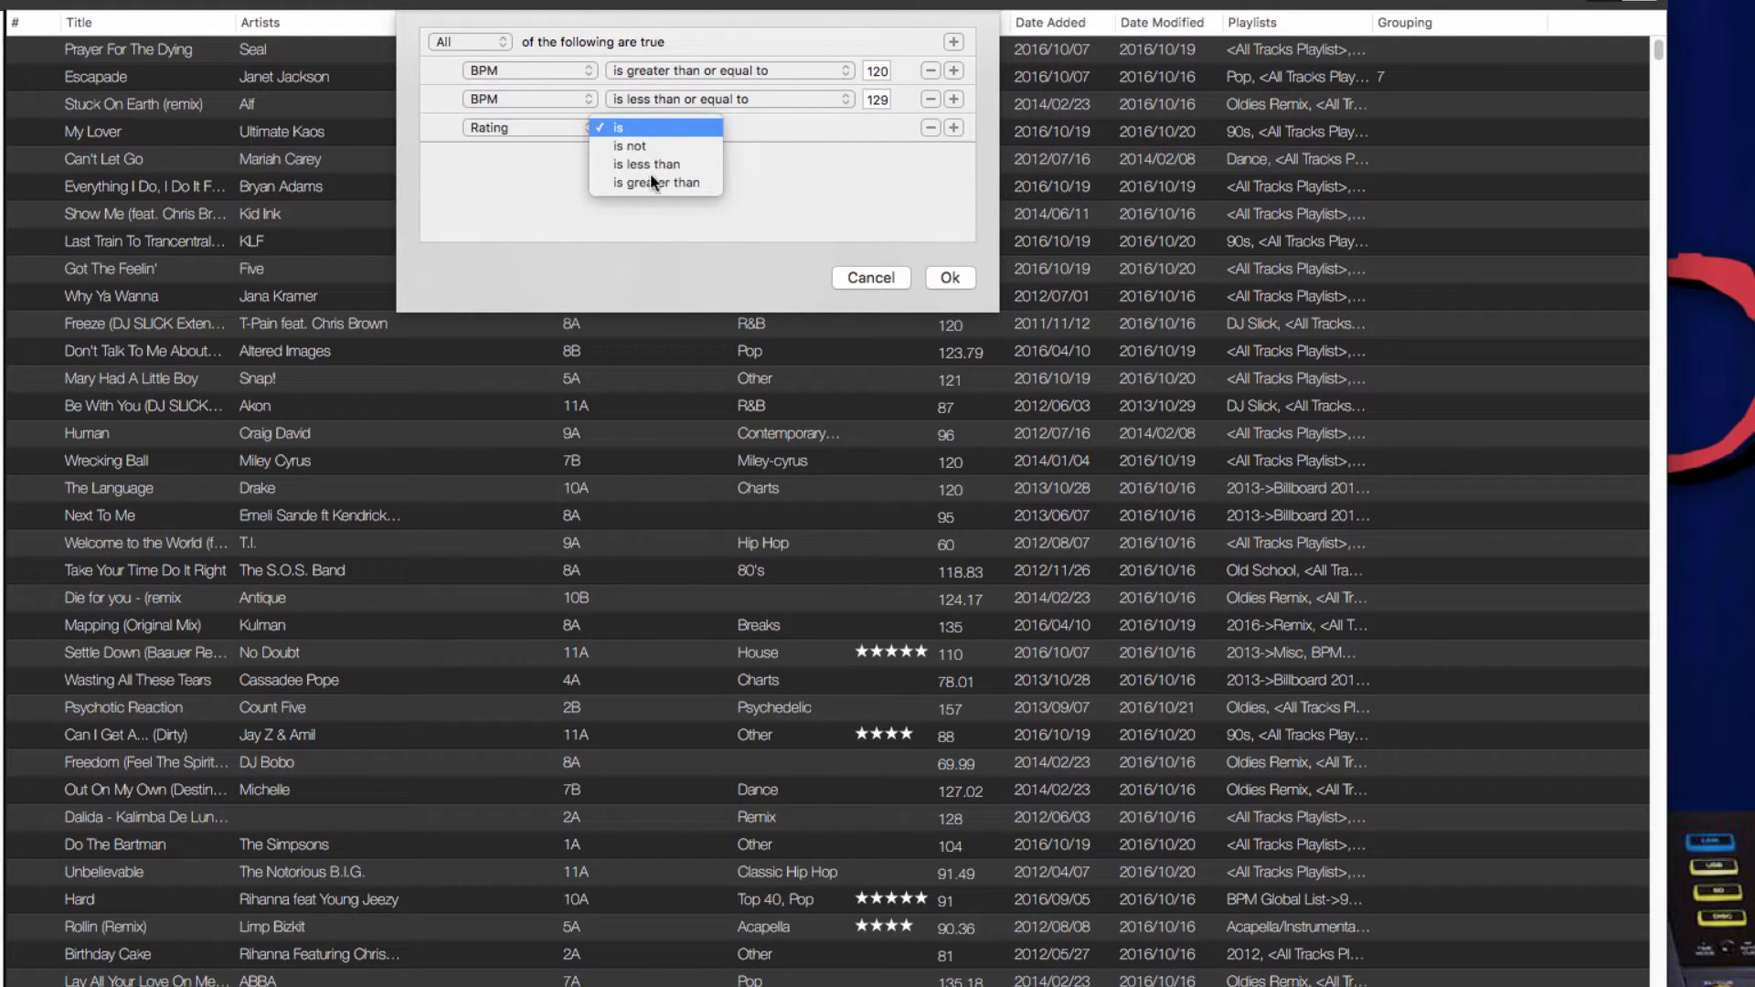
click(654, 183)
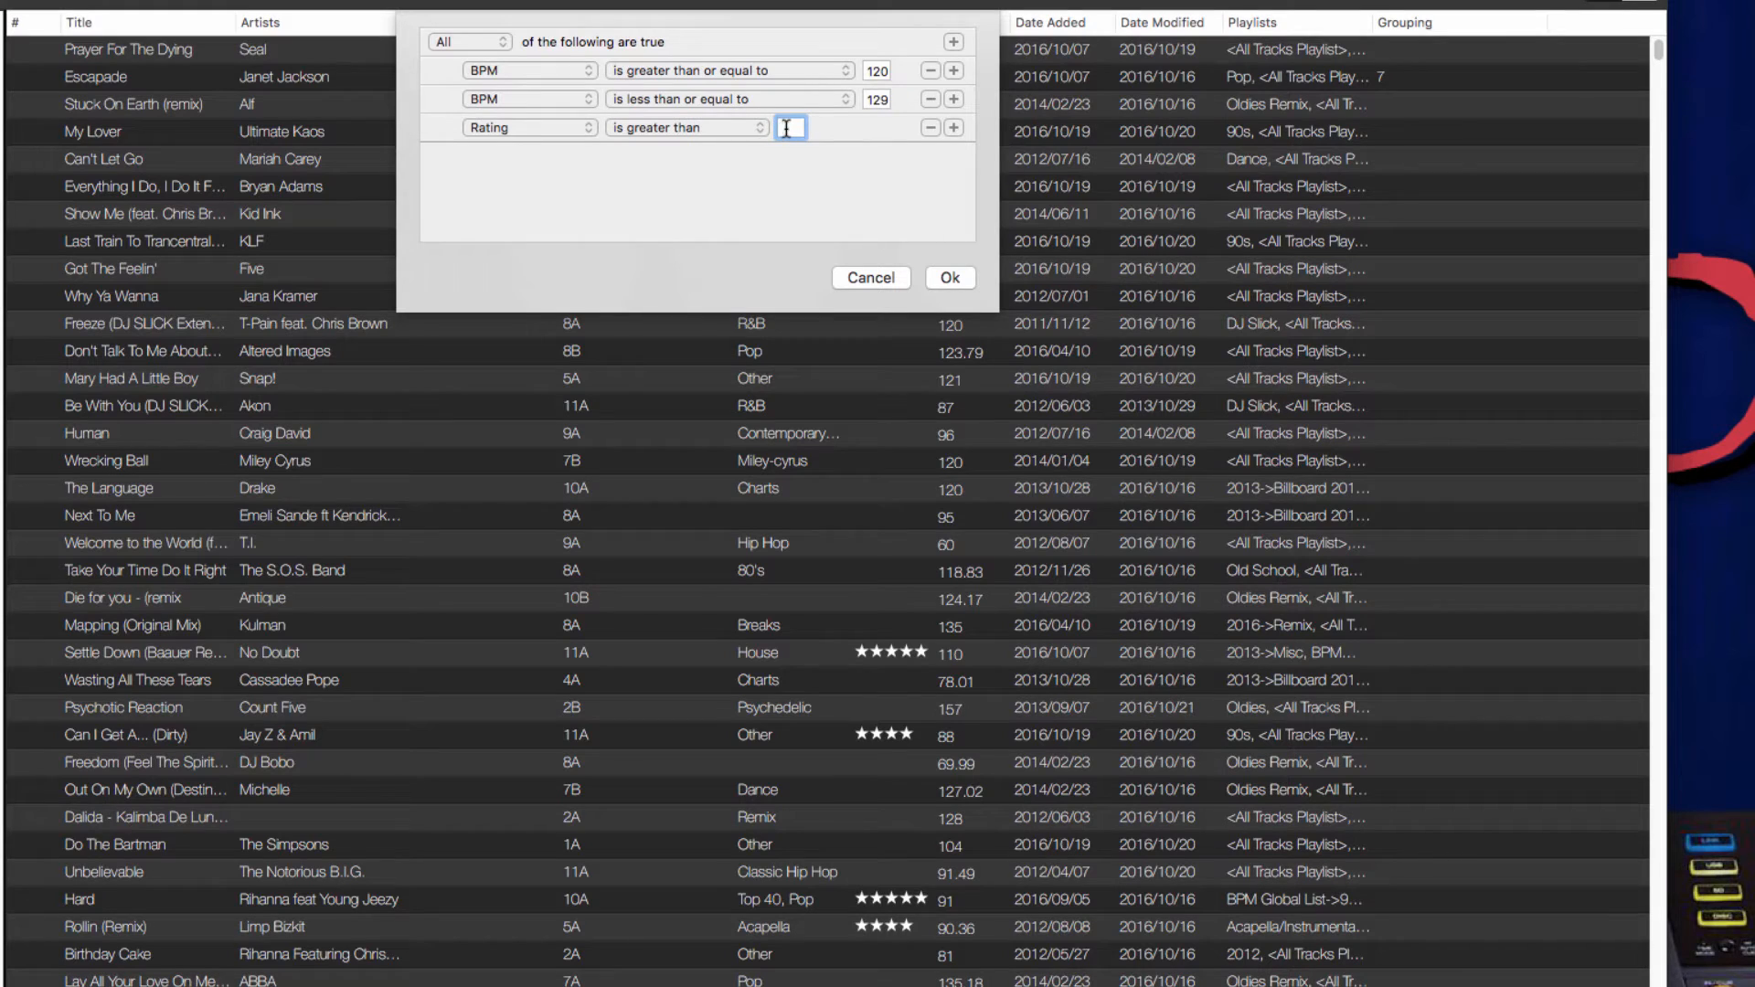
text(3)
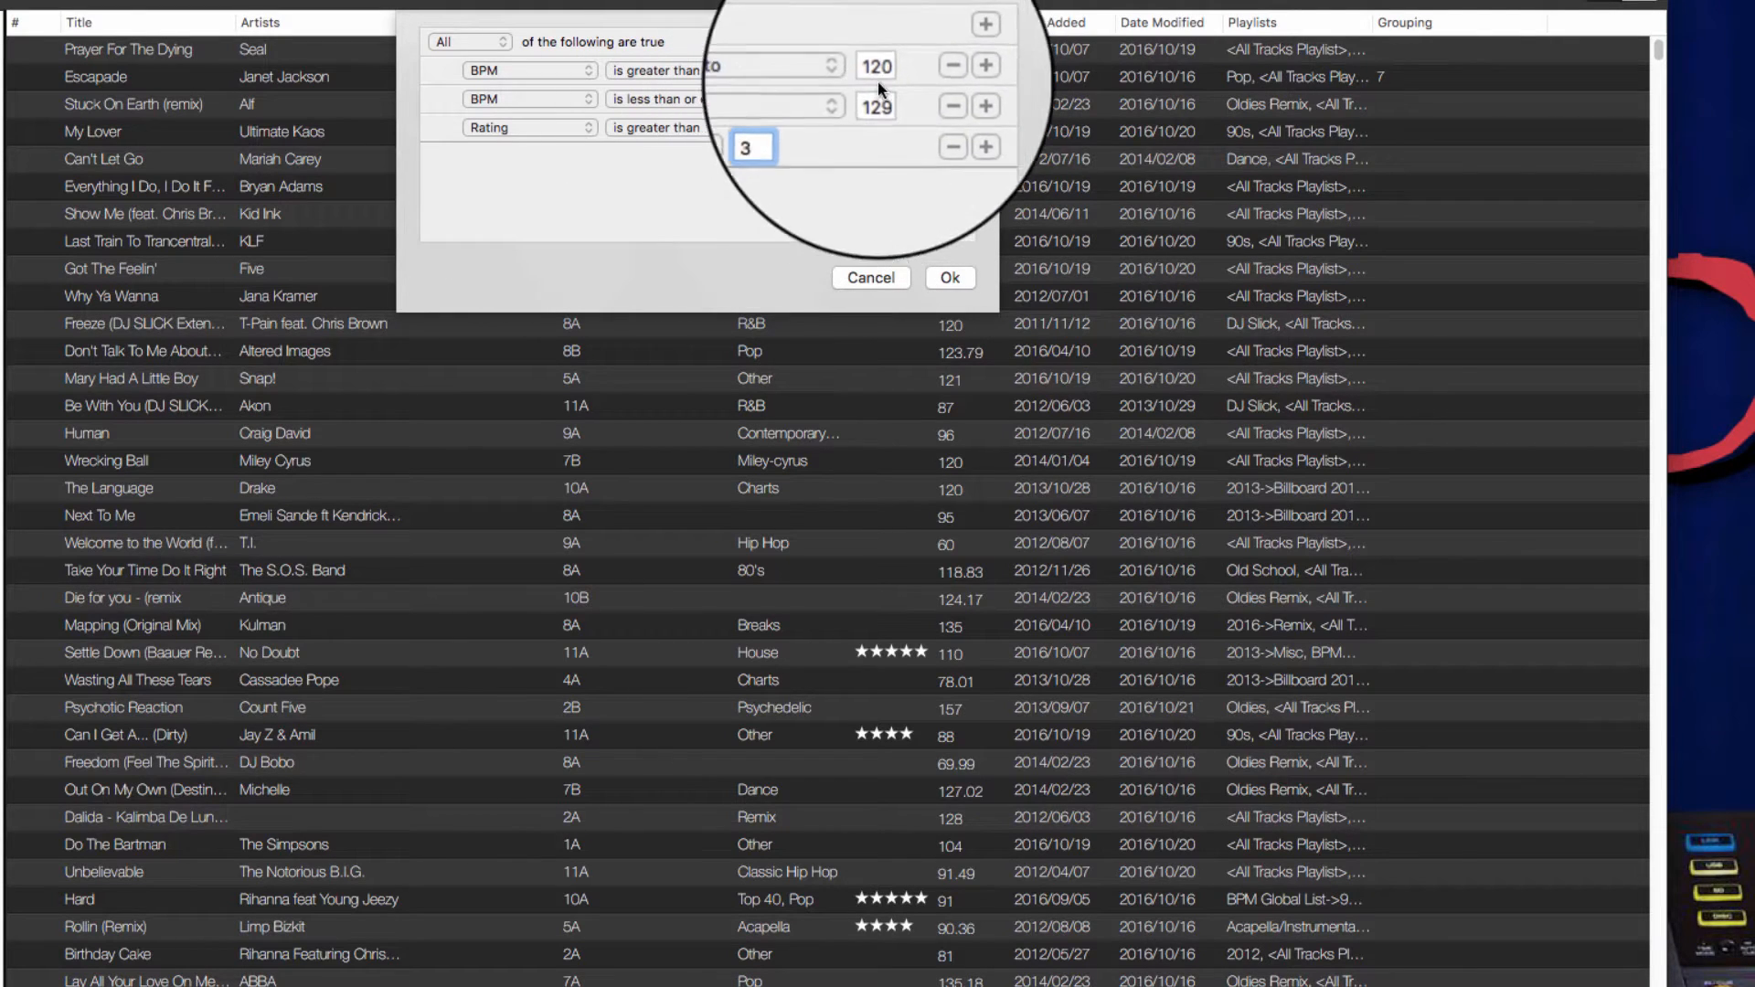
click(951, 277)
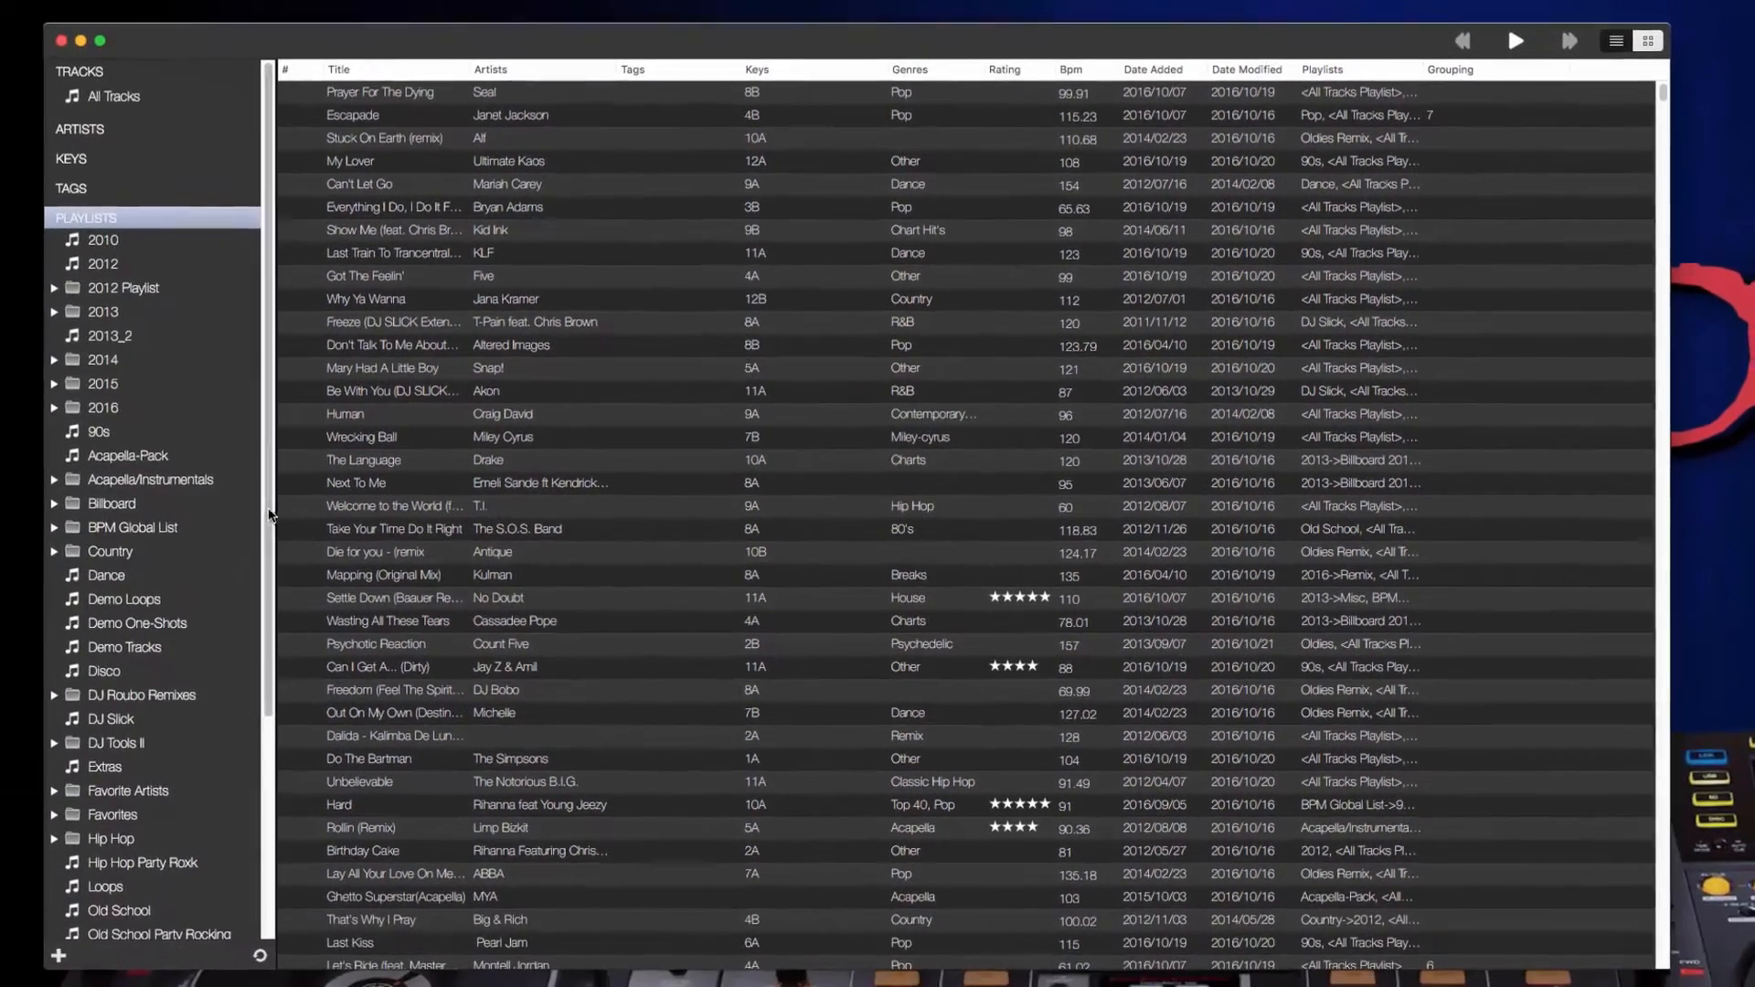
Open the new smart playlist and examine its tracks sorted by key and by rating.
drag(266, 522, 262, 859)
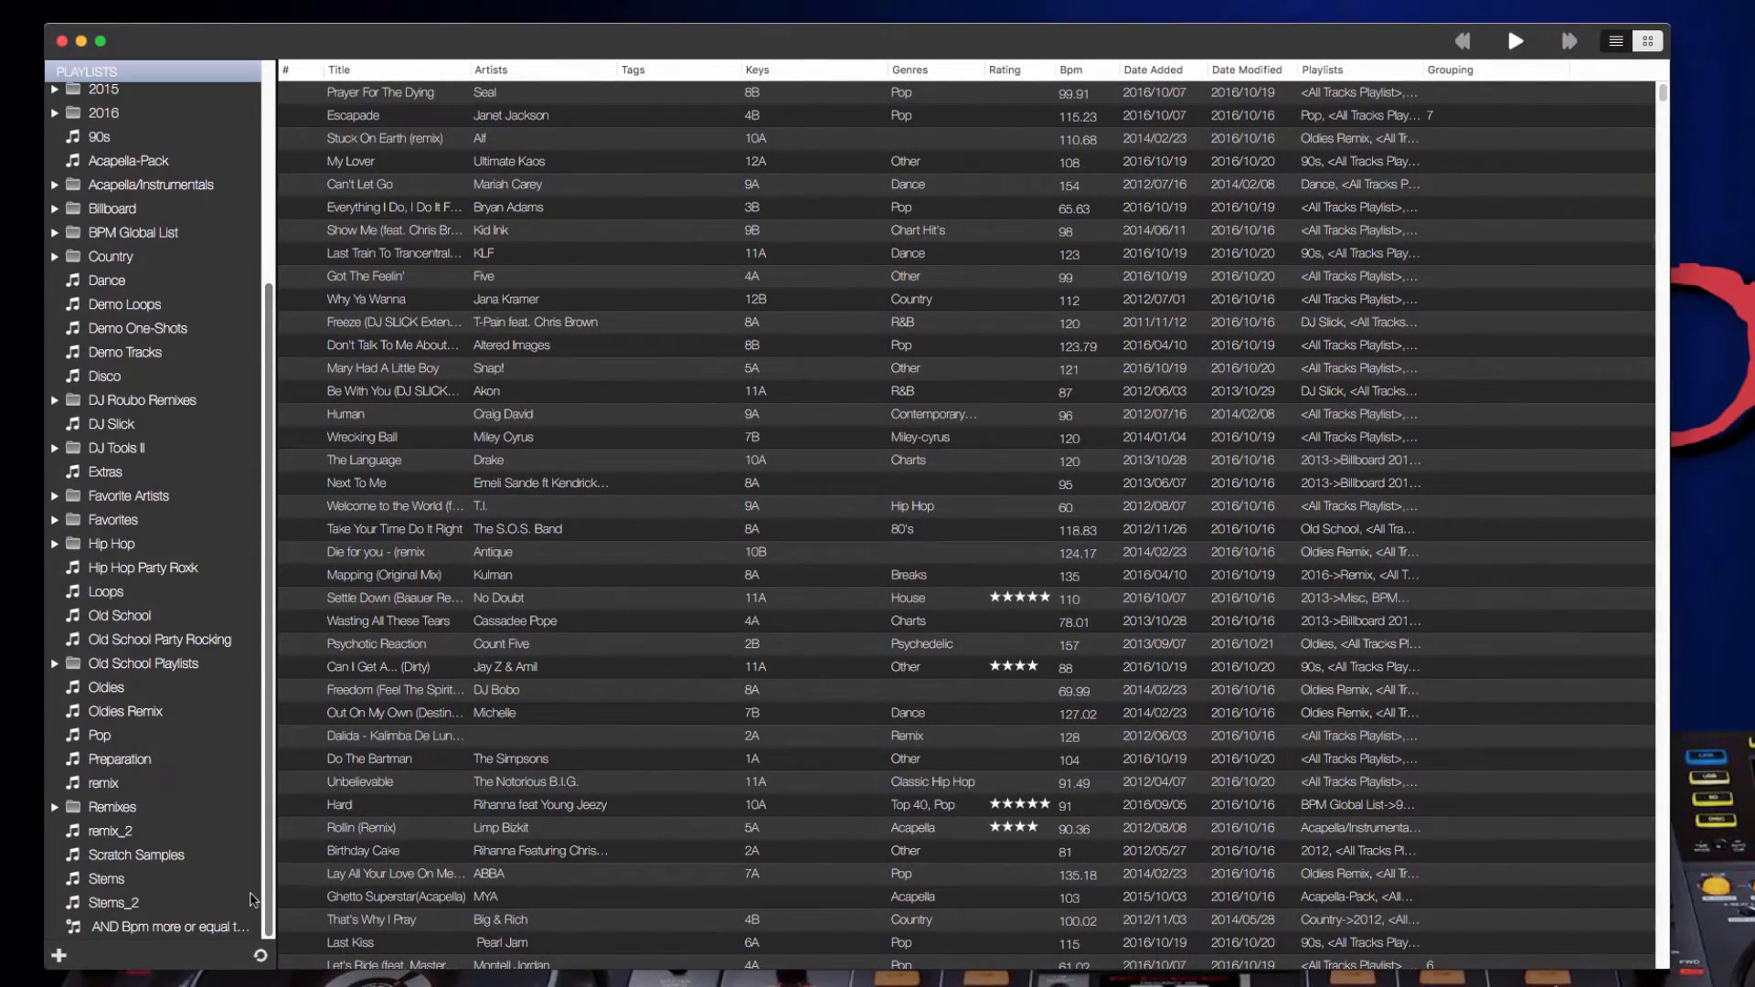
click(209, 928)
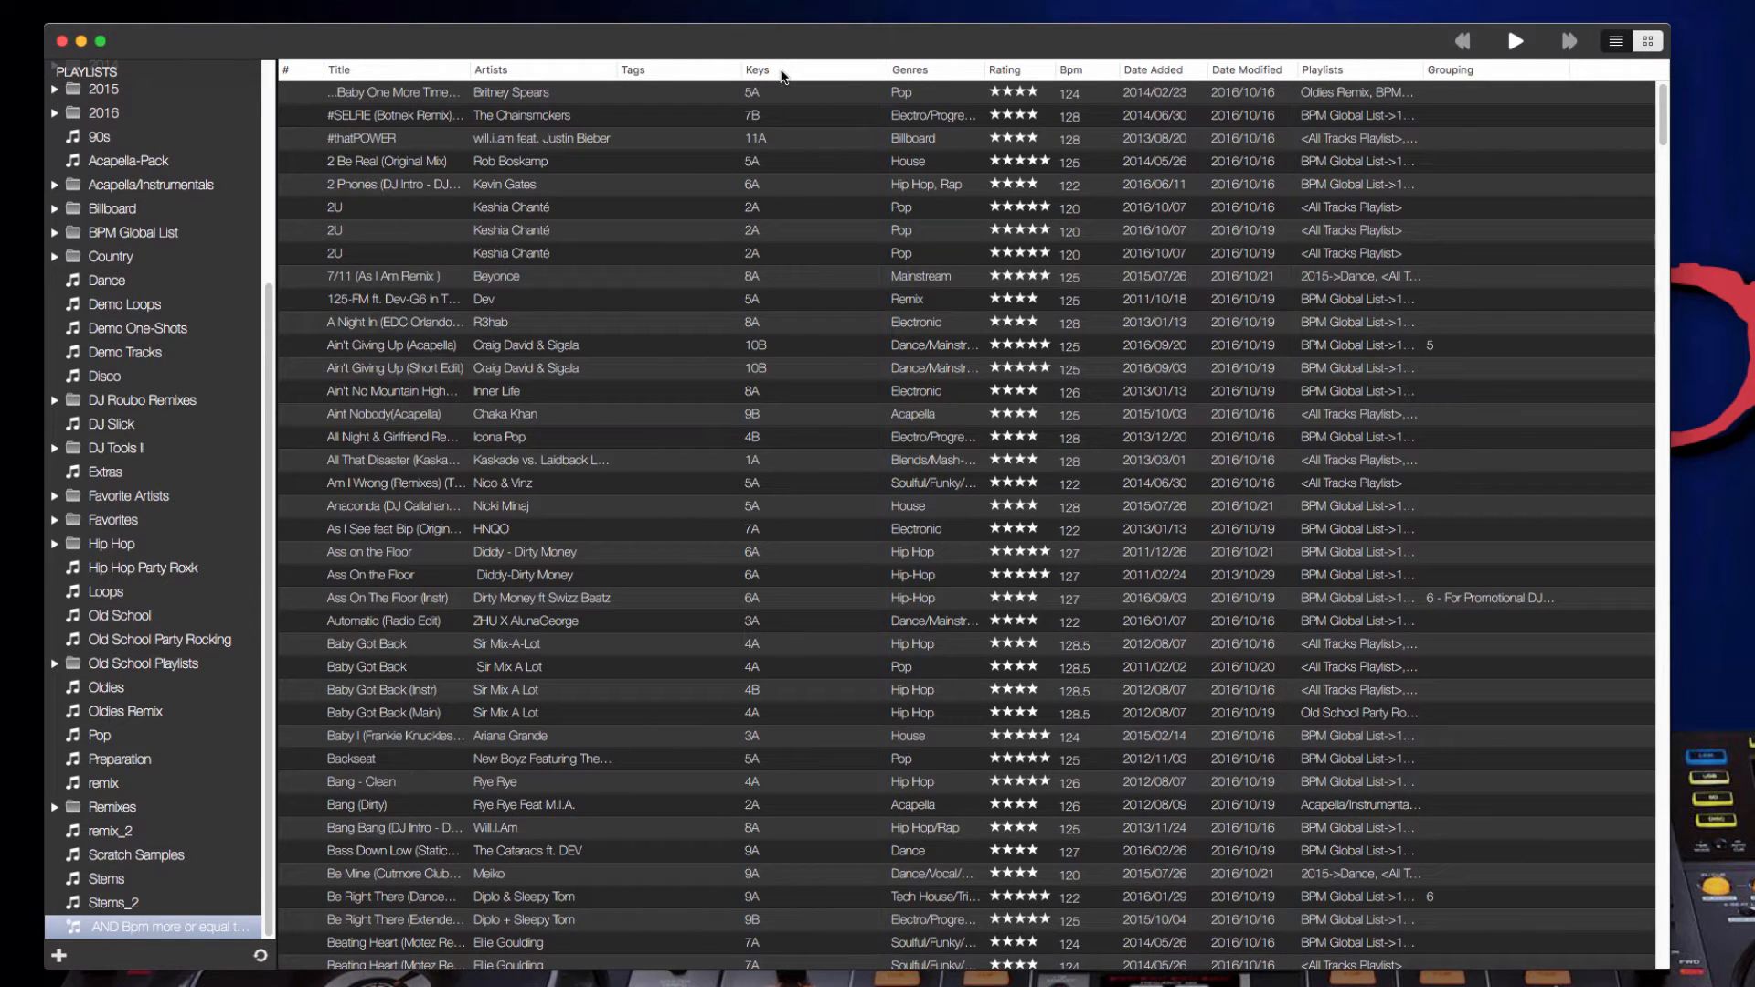
click(782, 75)
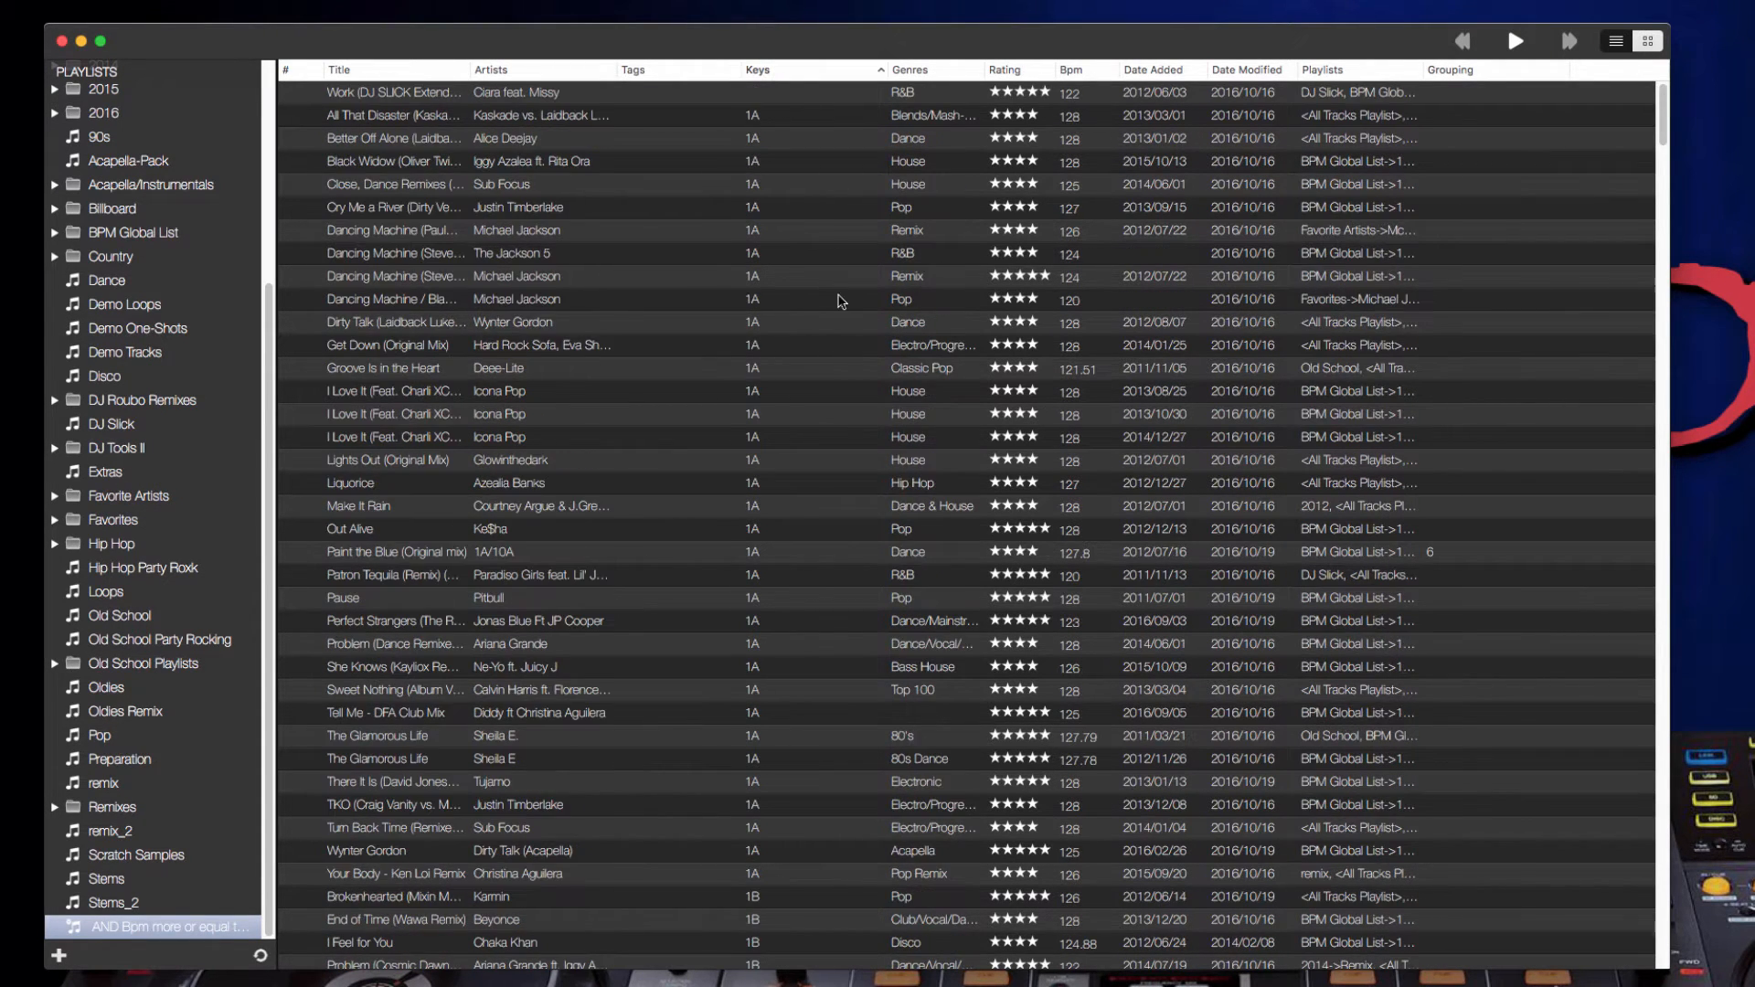
scroll(871, 419, down, 10)
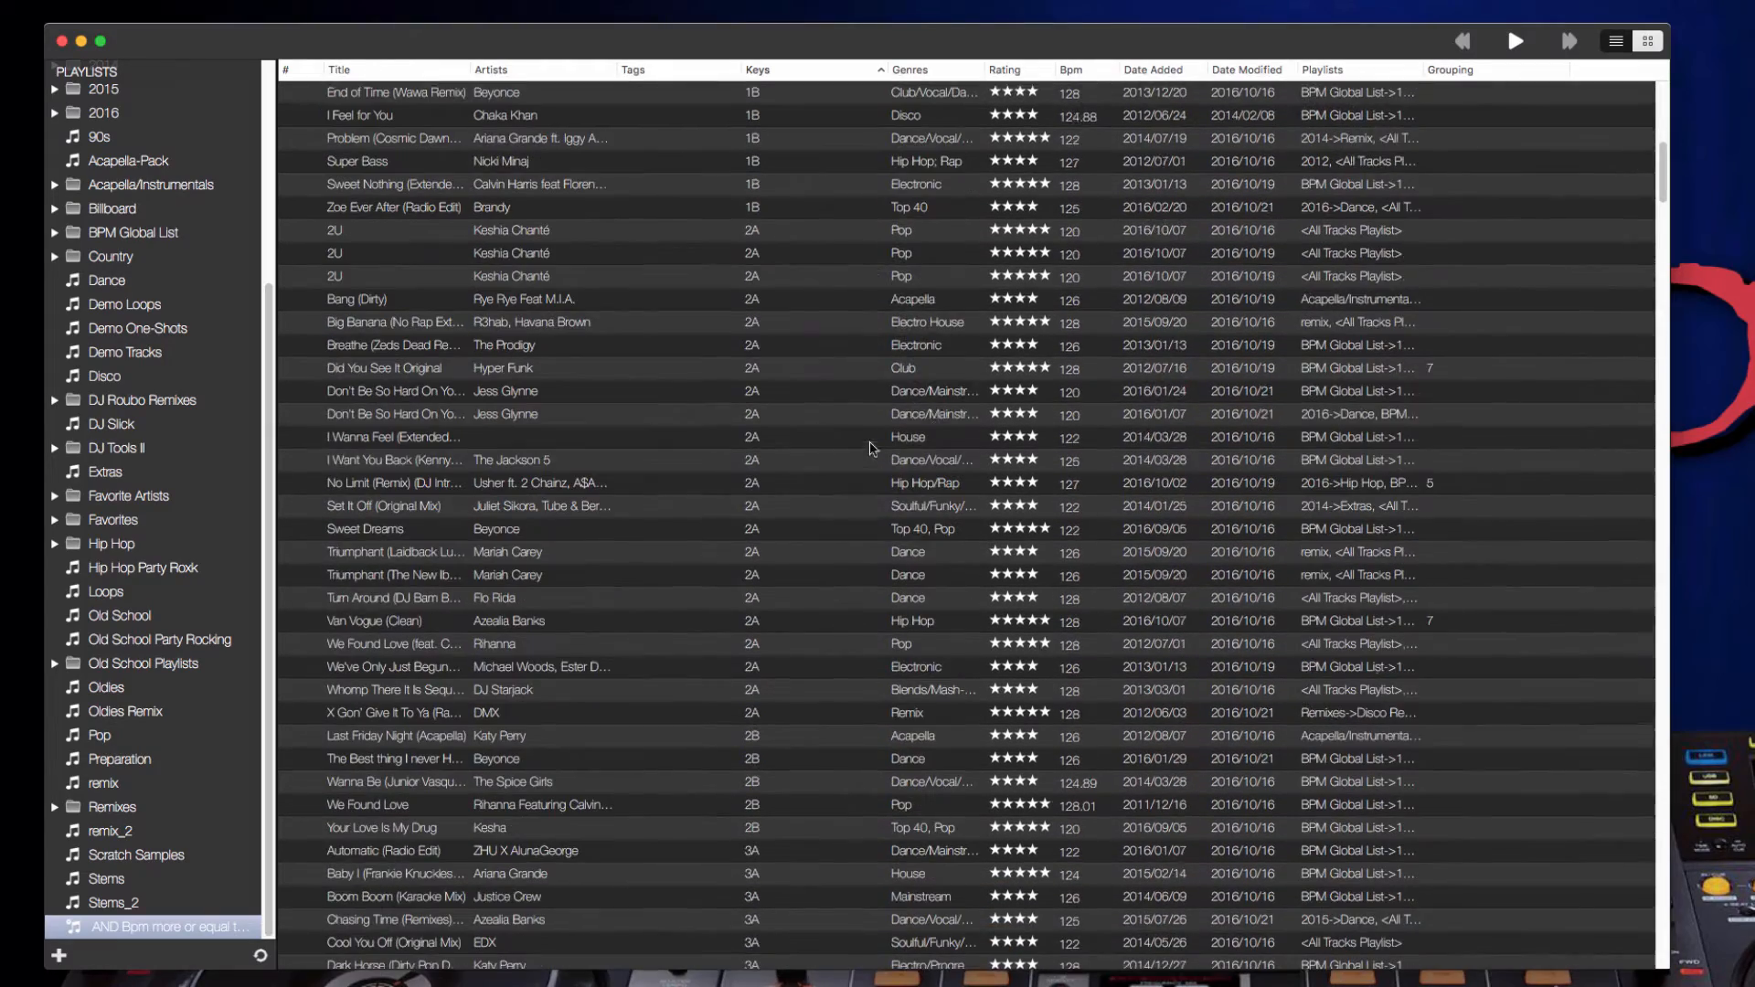
scroll(1025, 393, down, 5)
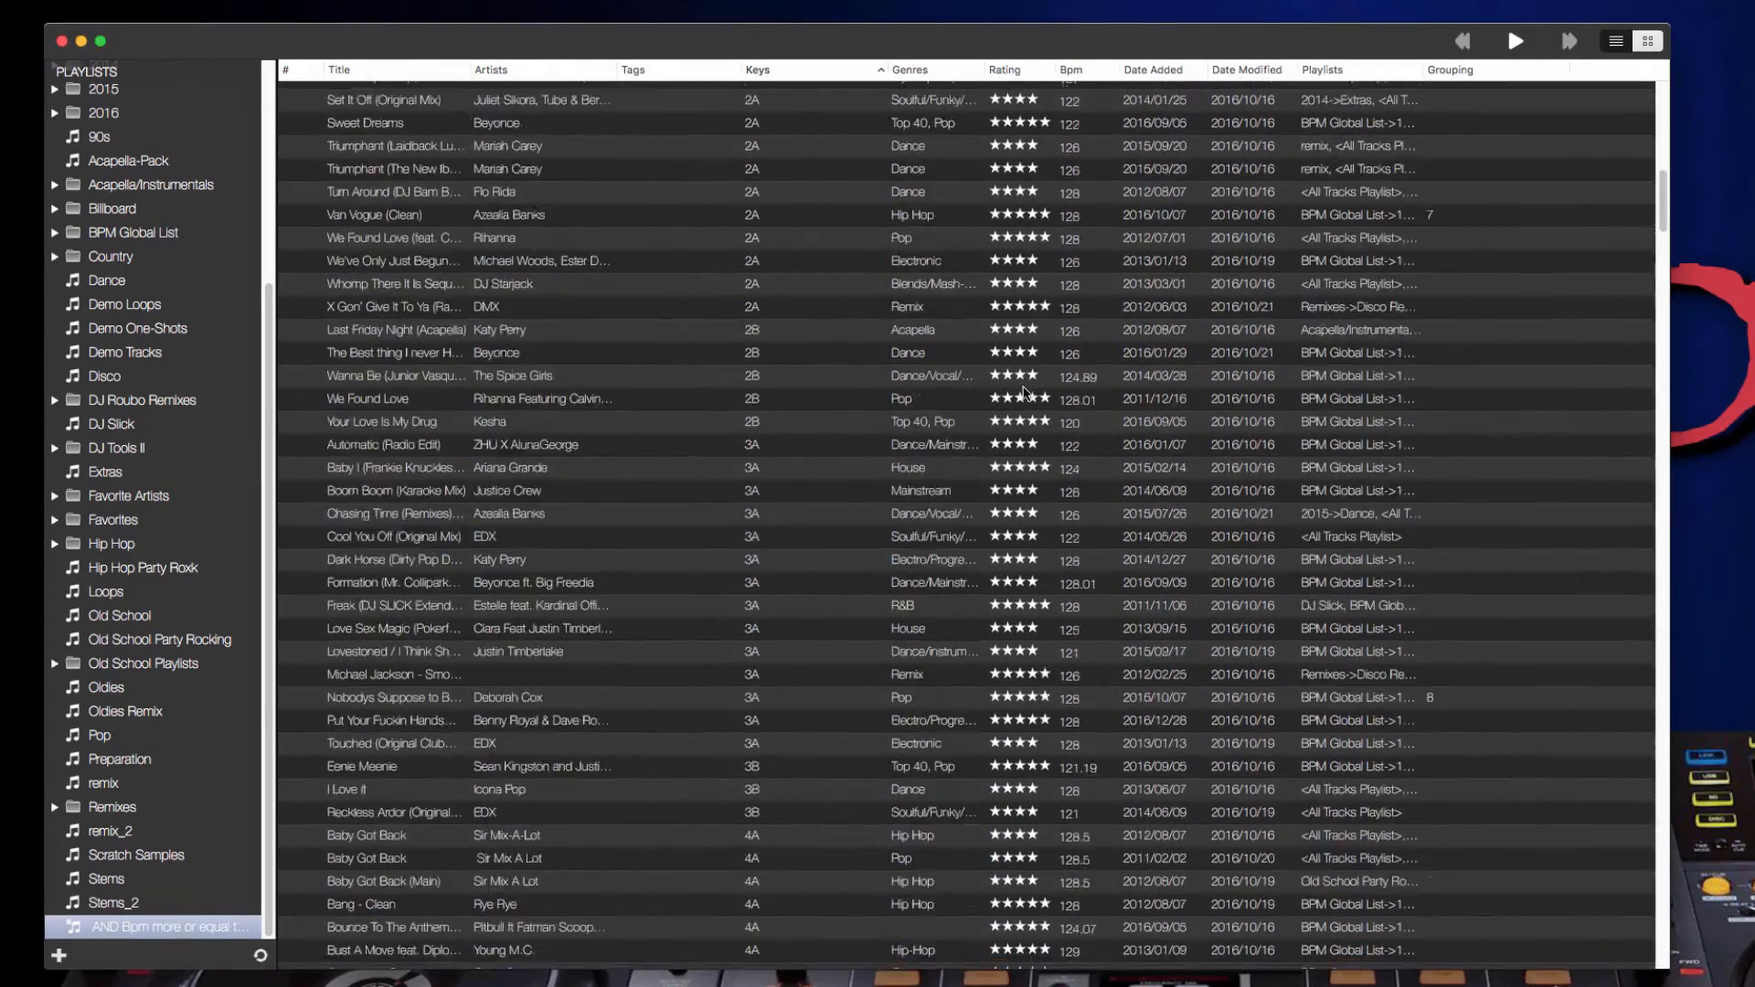
scroll(1025, 393, up, 12)
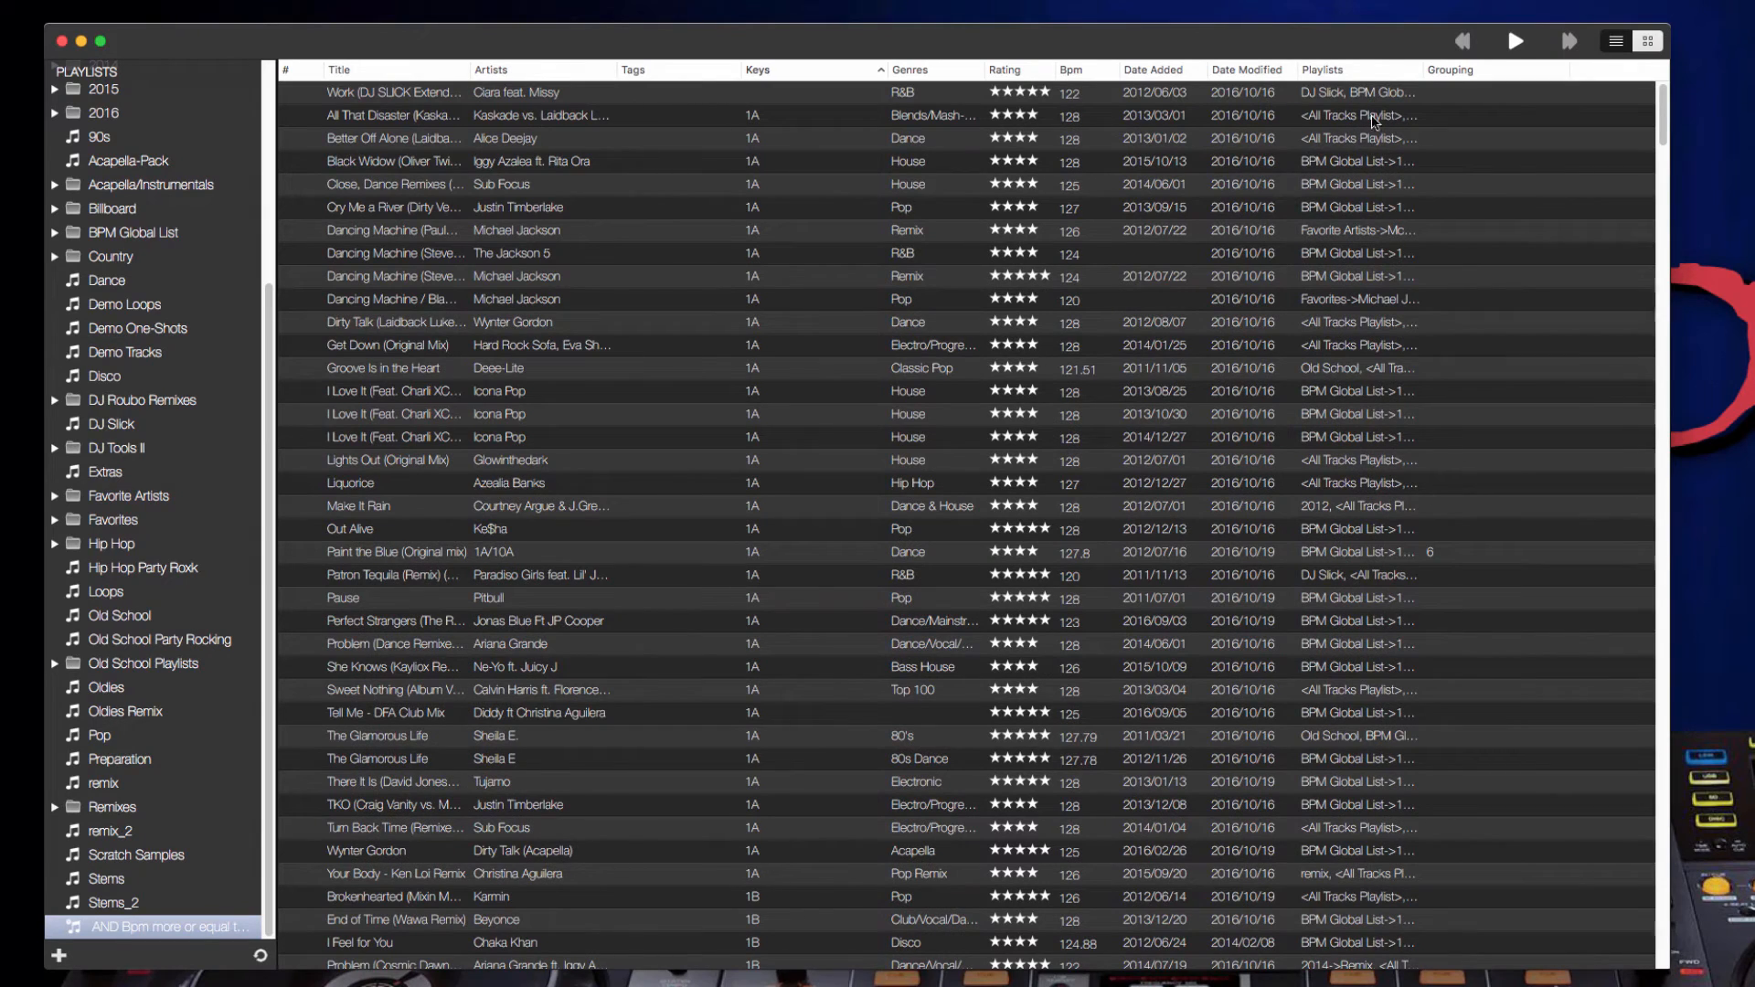
click(1013, 70)
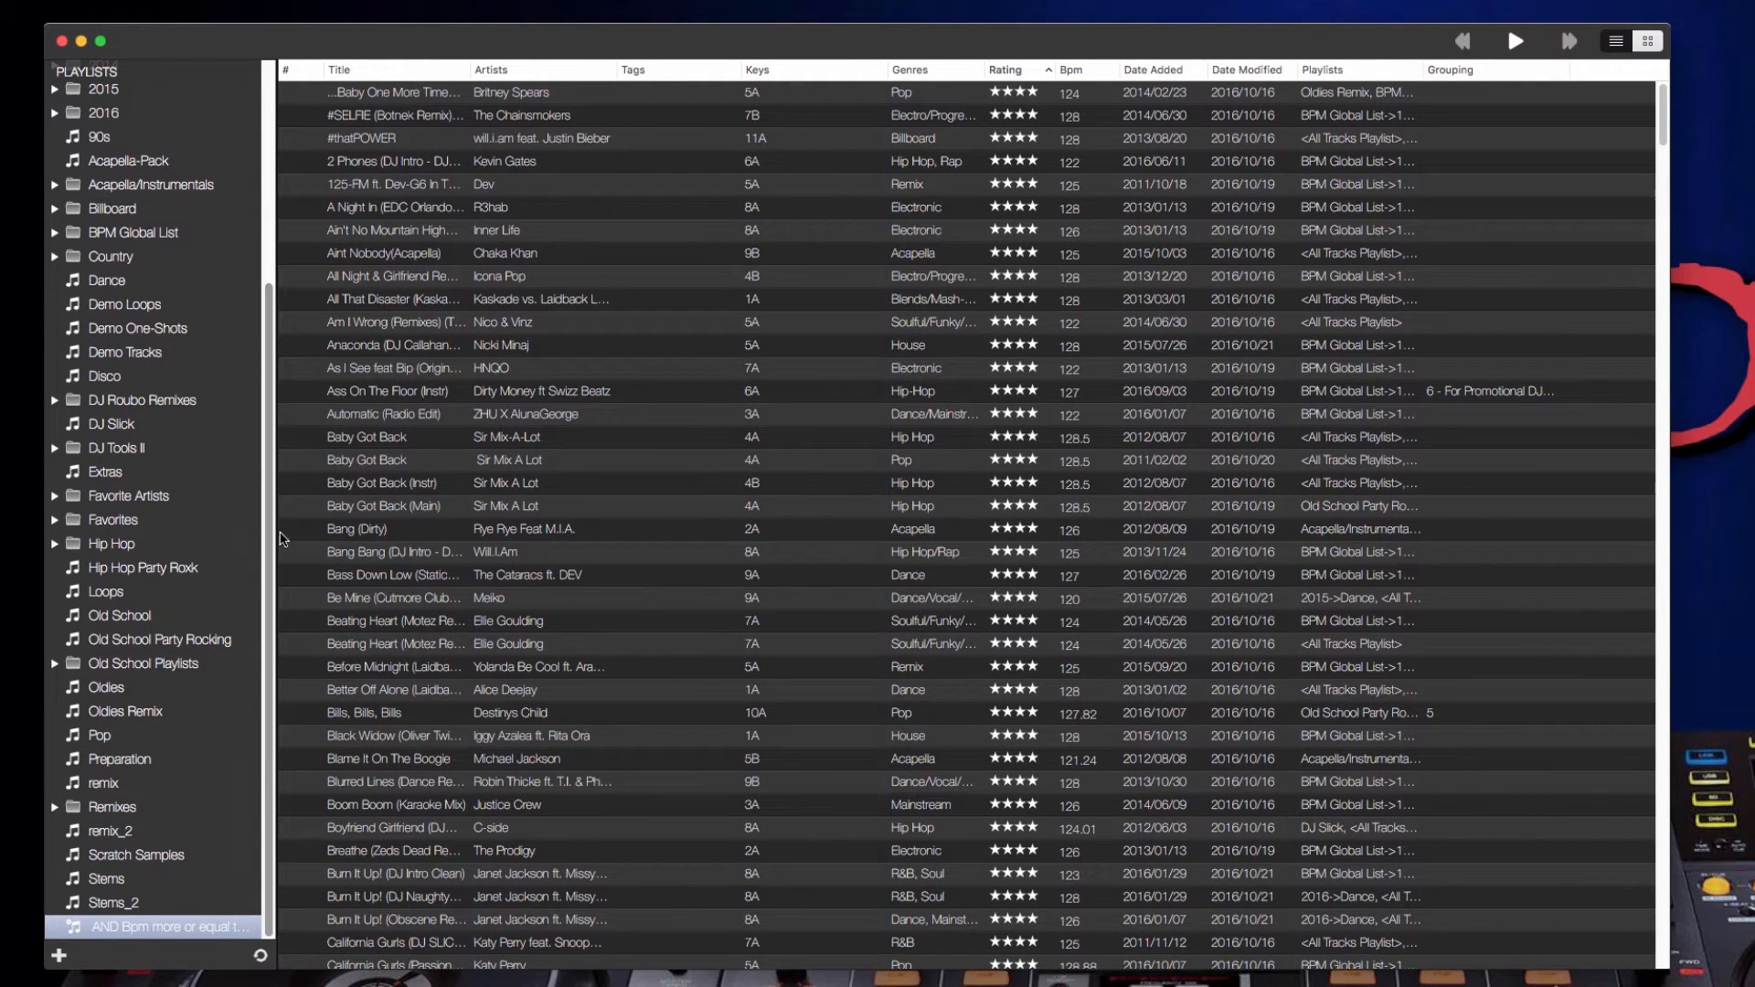
Rename the new smart playlist as 120-129 Favs.
right_click(140, 930)
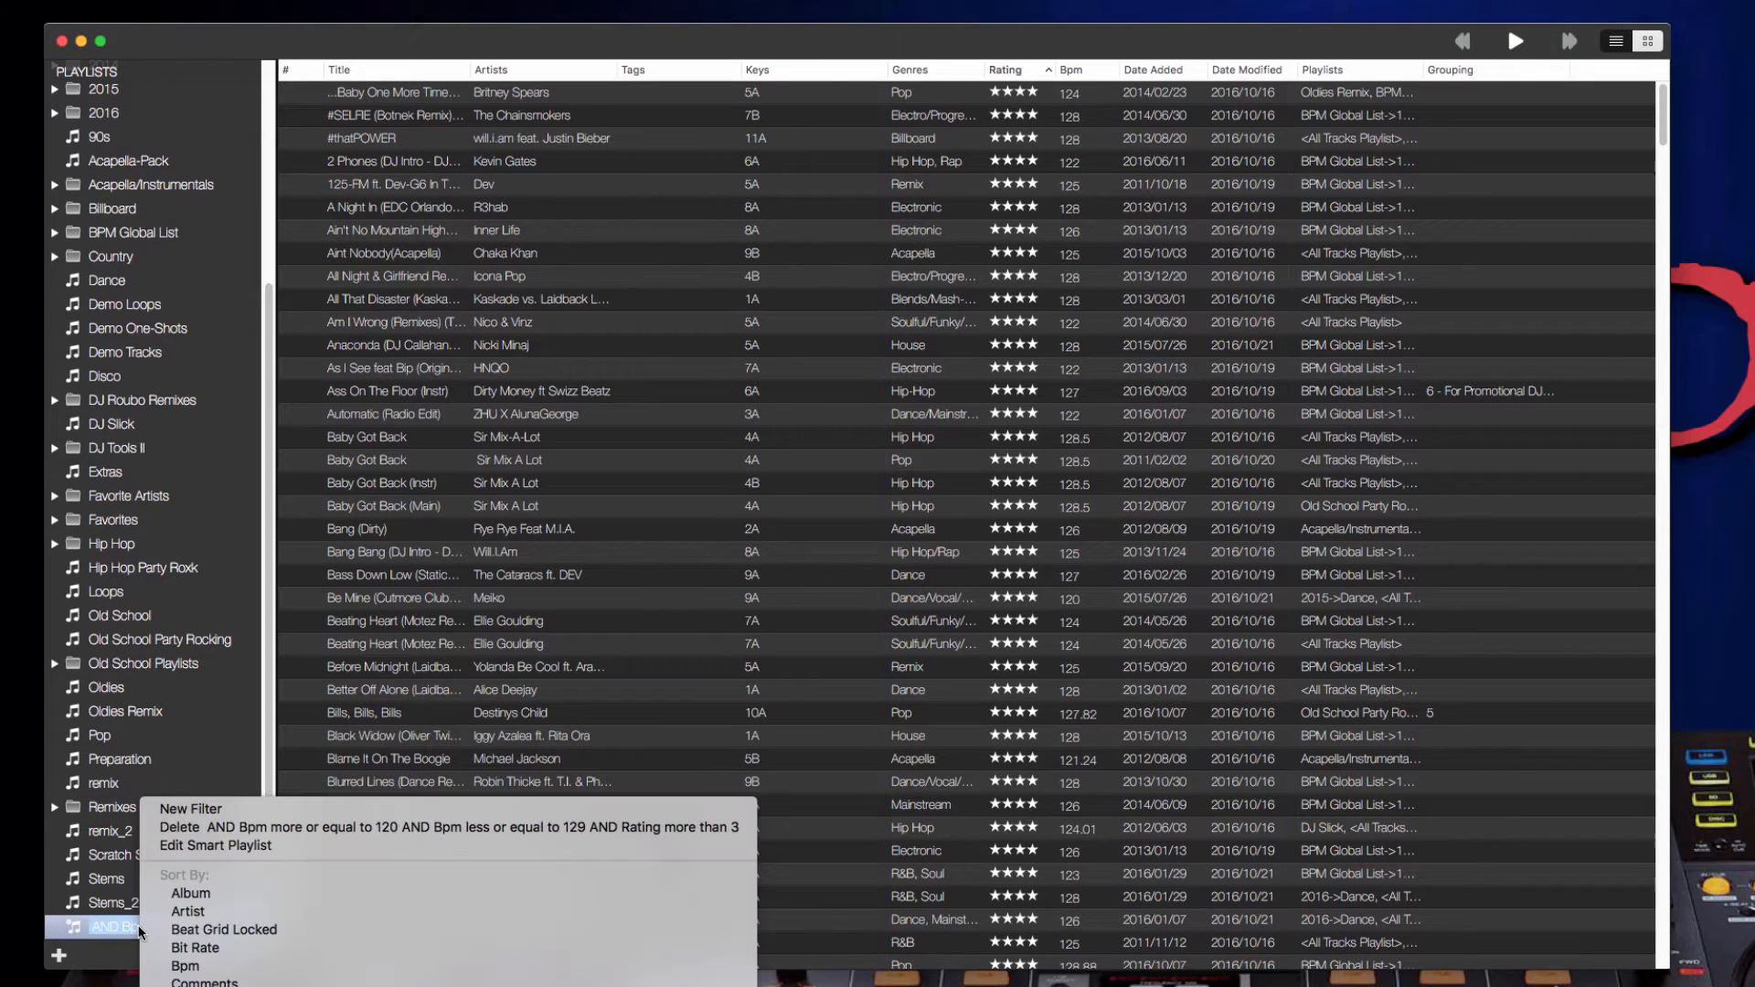
click(114, 927)
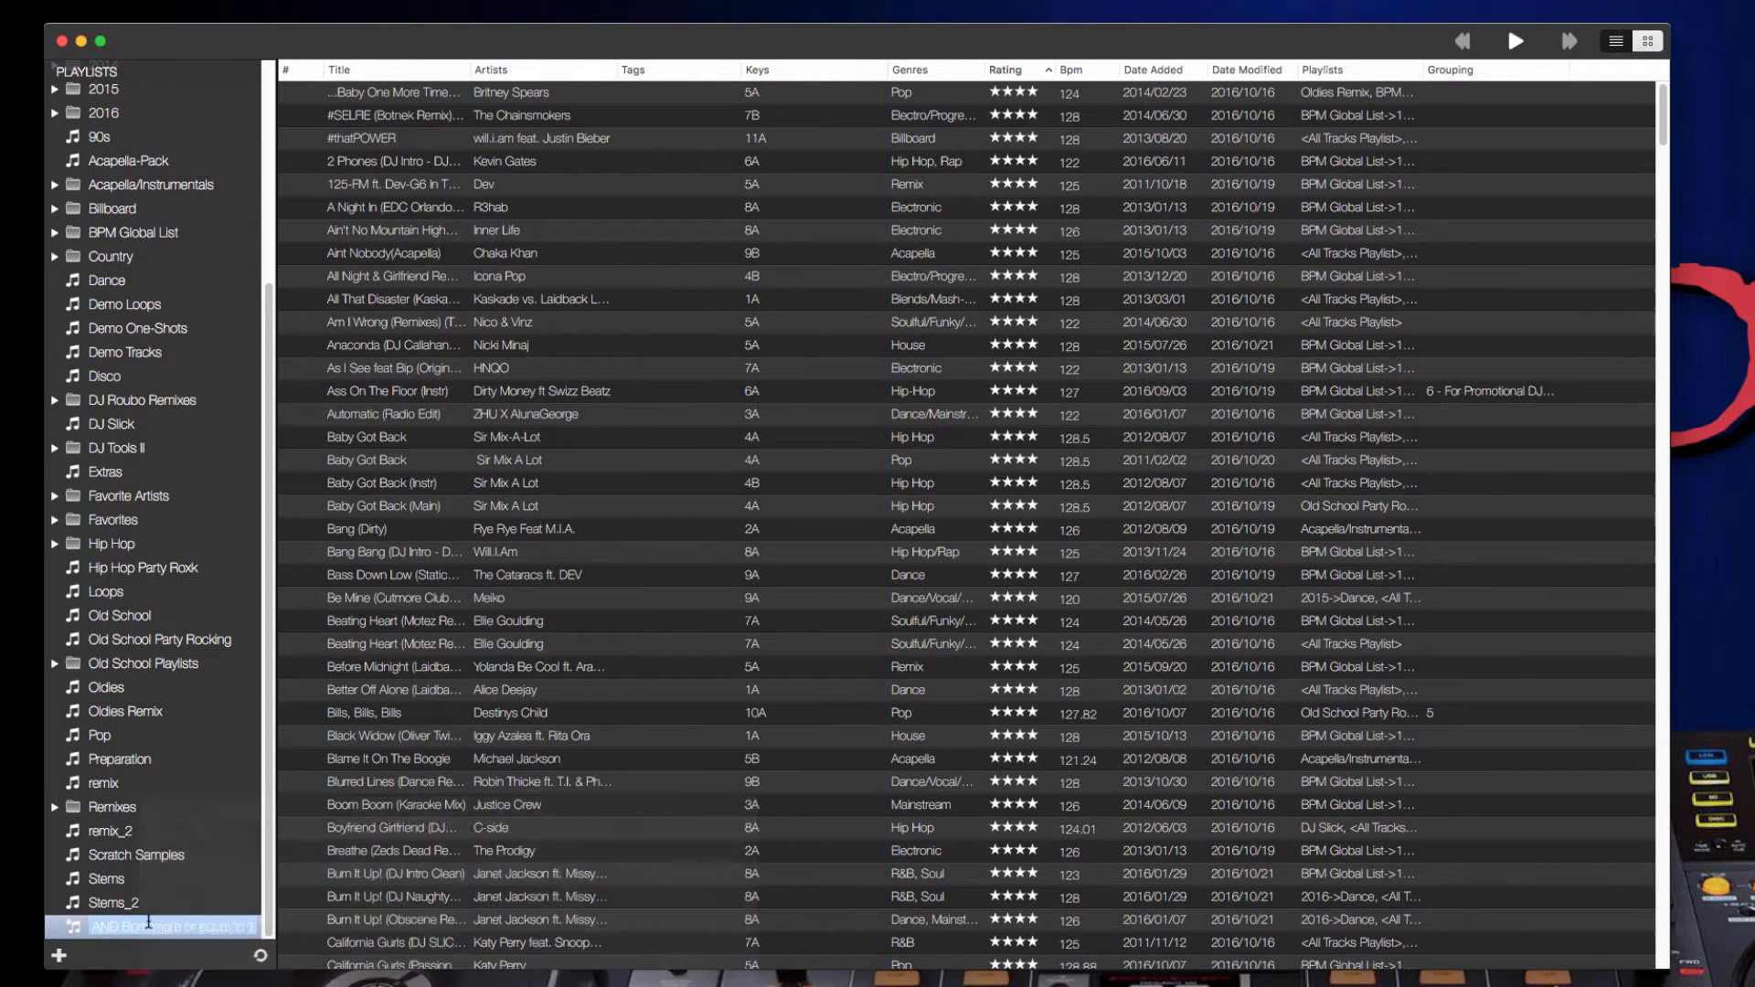
click(166, 927)
key(Right)
key(Right)
key(Right)
key(Right)
key(Right)
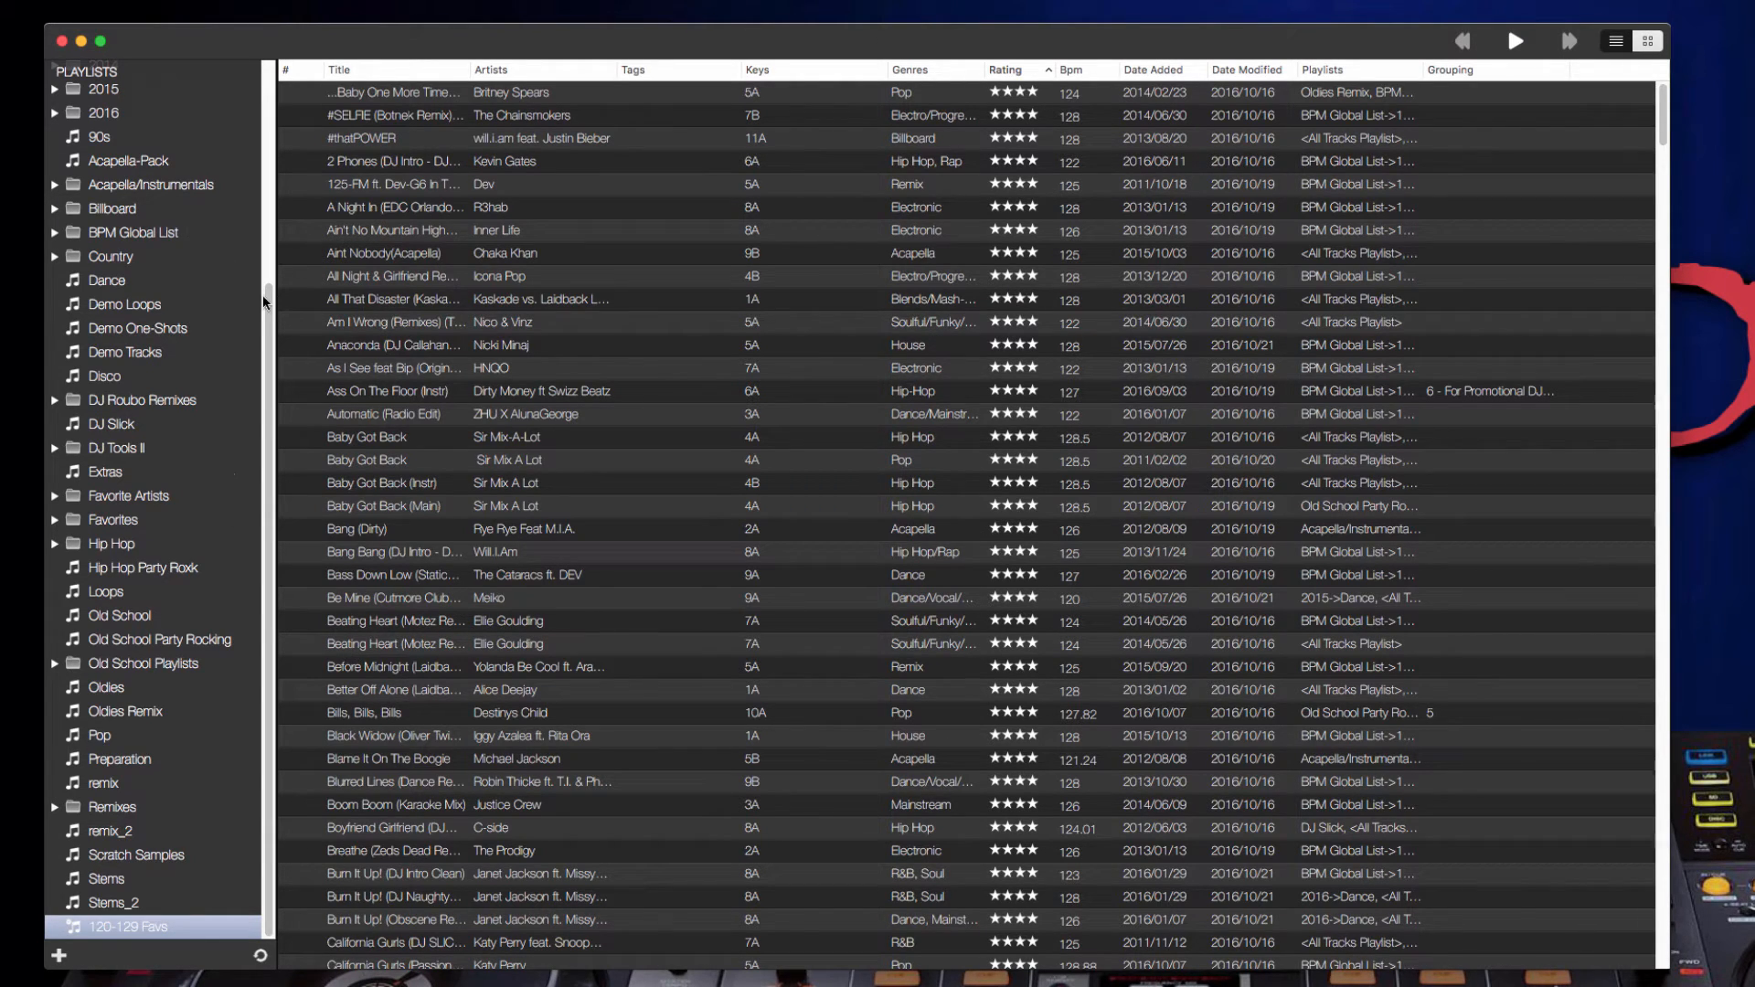
Look over the rule criteria available for another smart playlist in the root folder, and cancel its creation.
drag(265, 301, 294, 90)
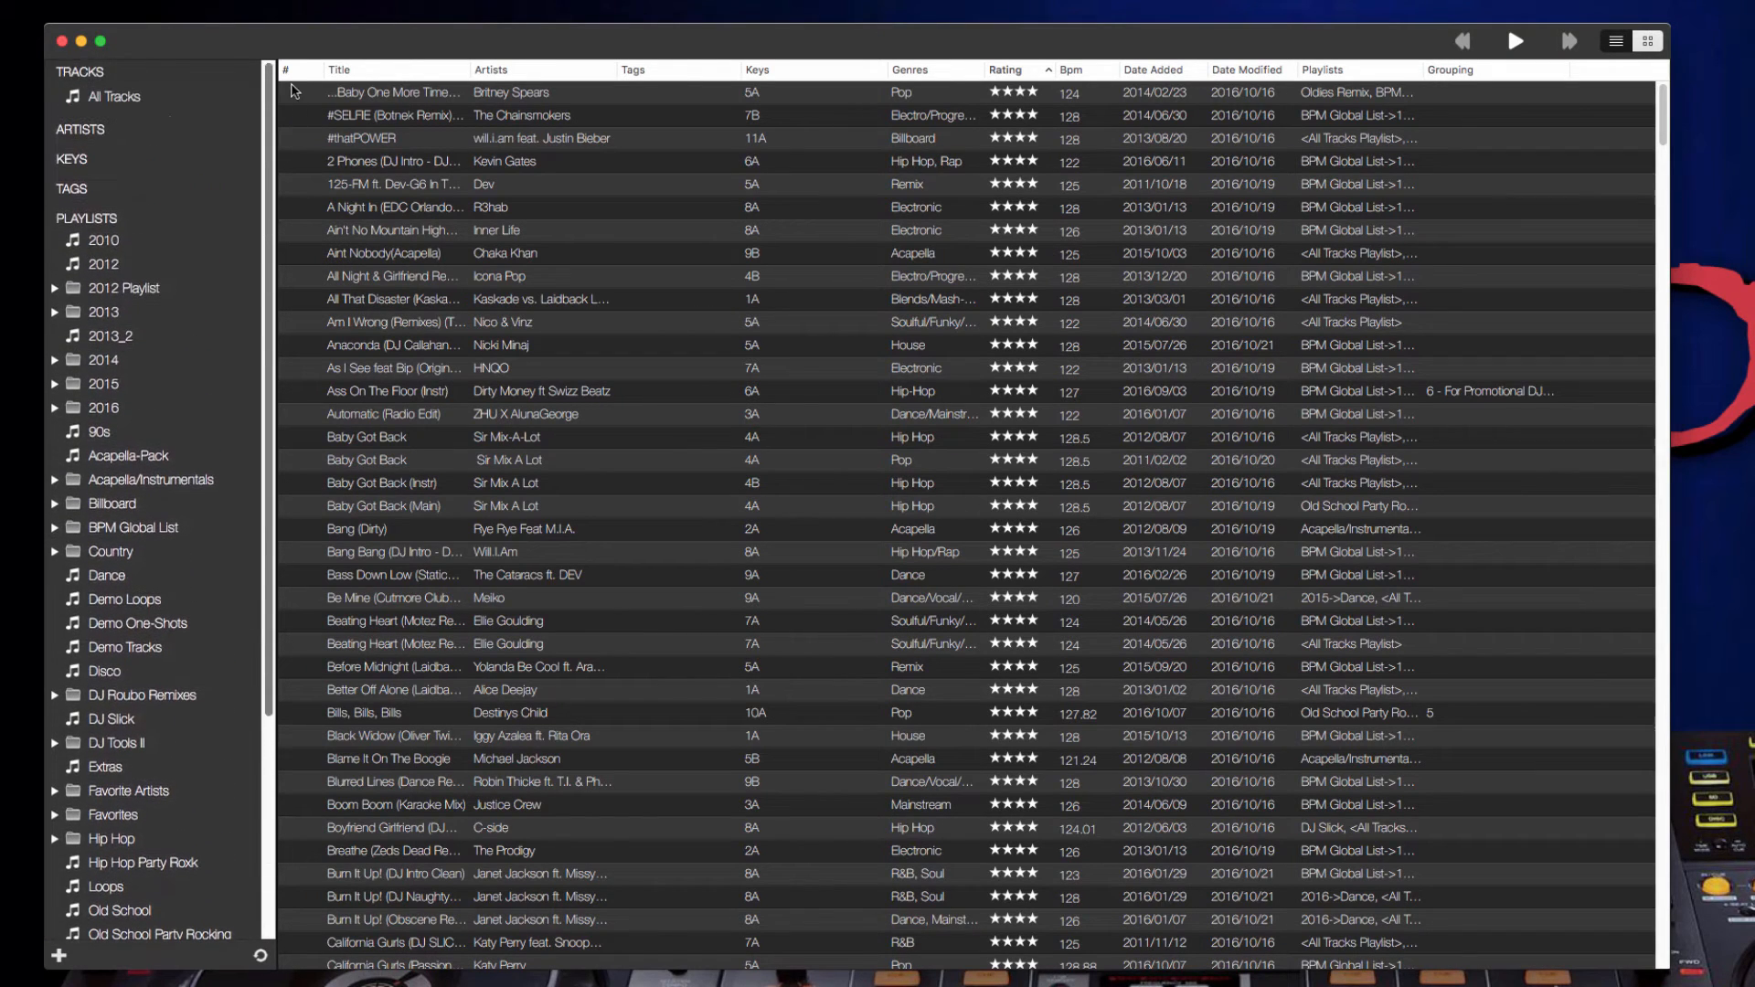
right_click(103, 223)
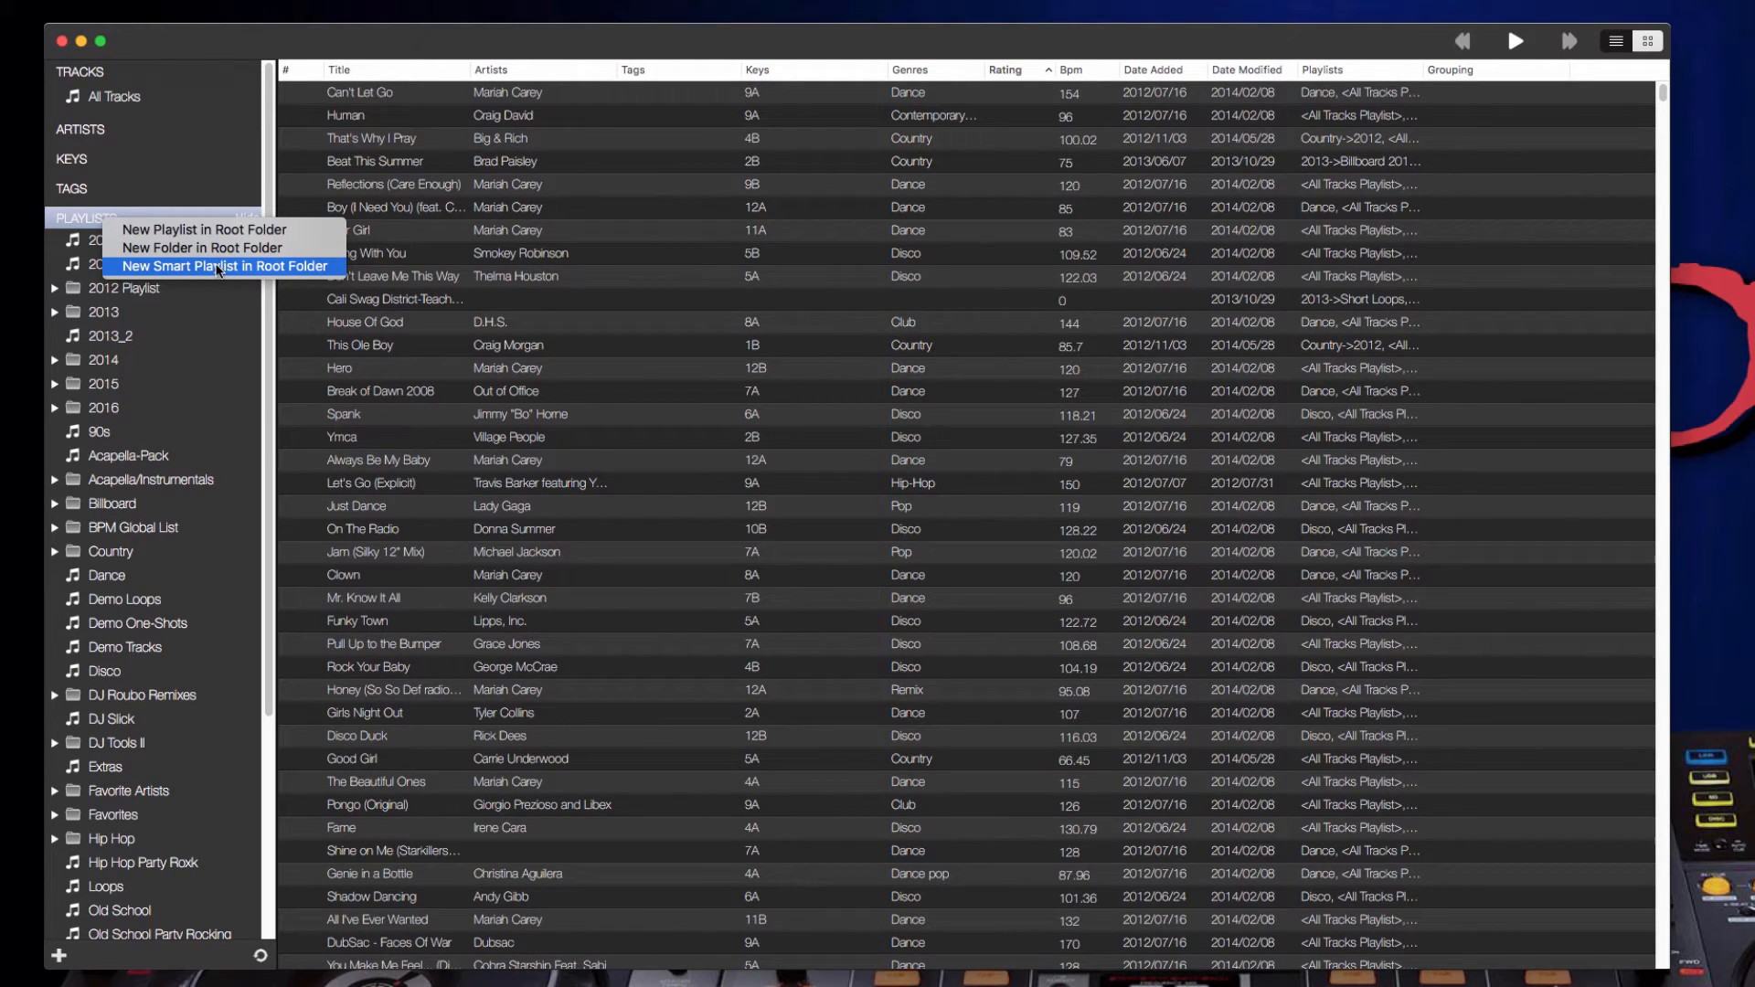
click(219, 268)
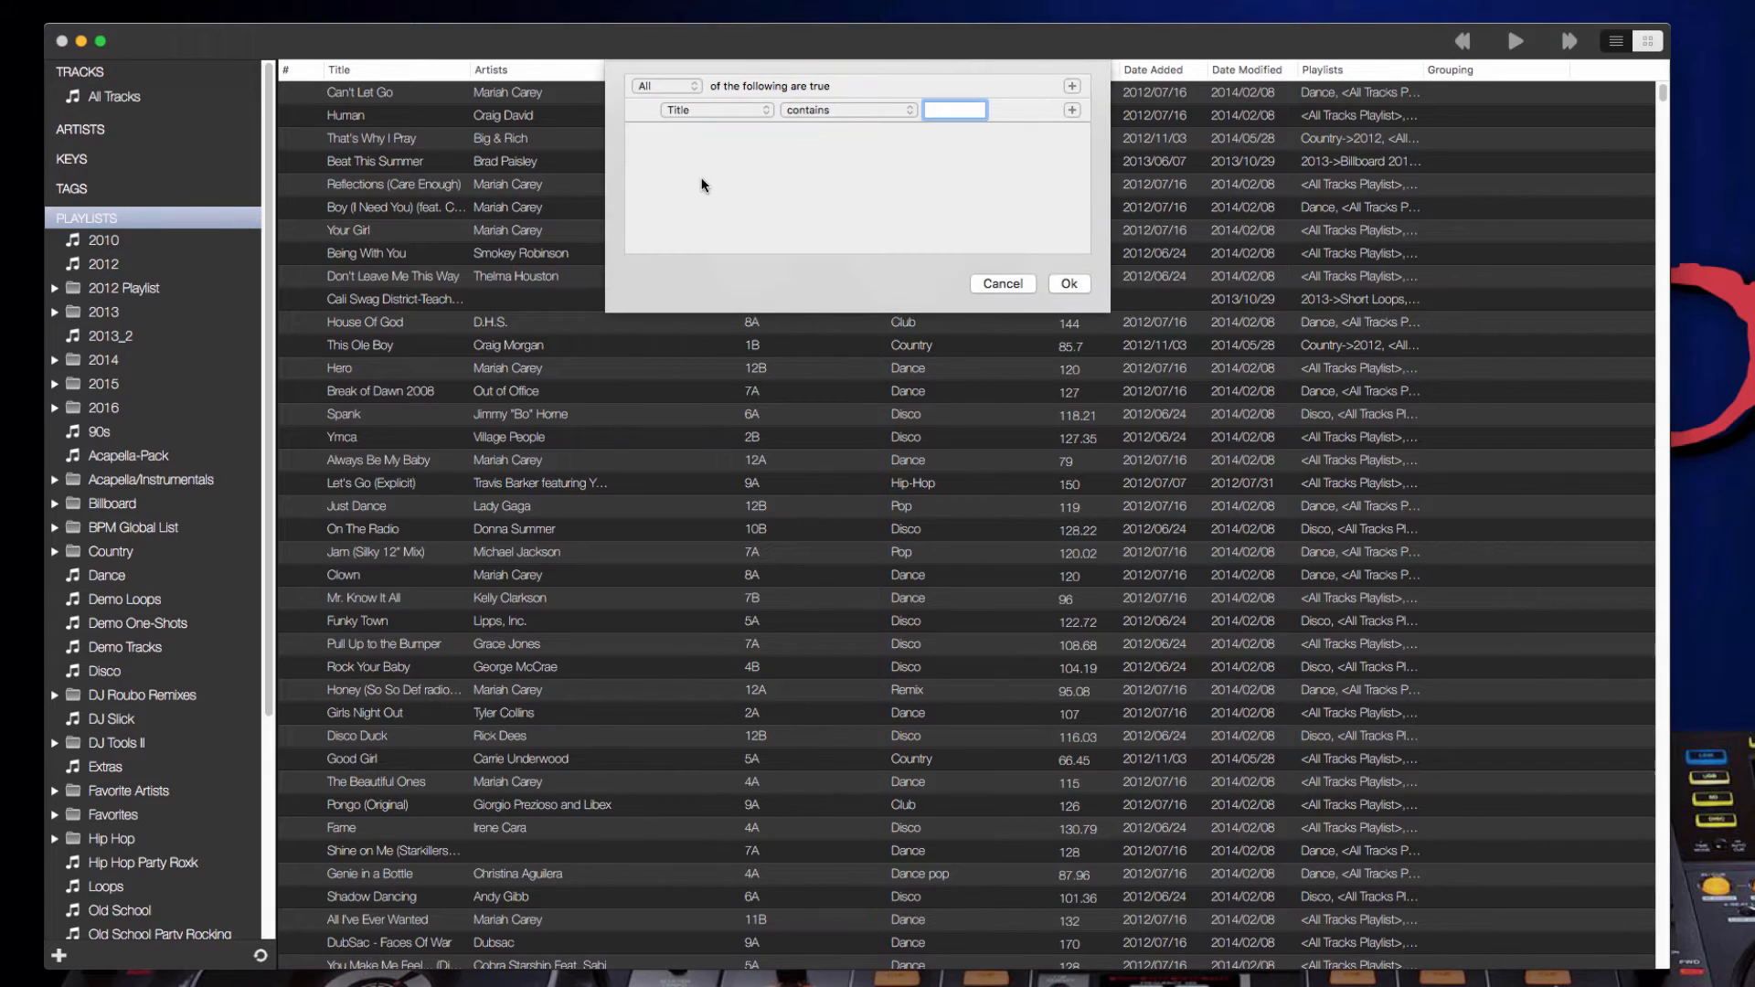
click(728, 110)
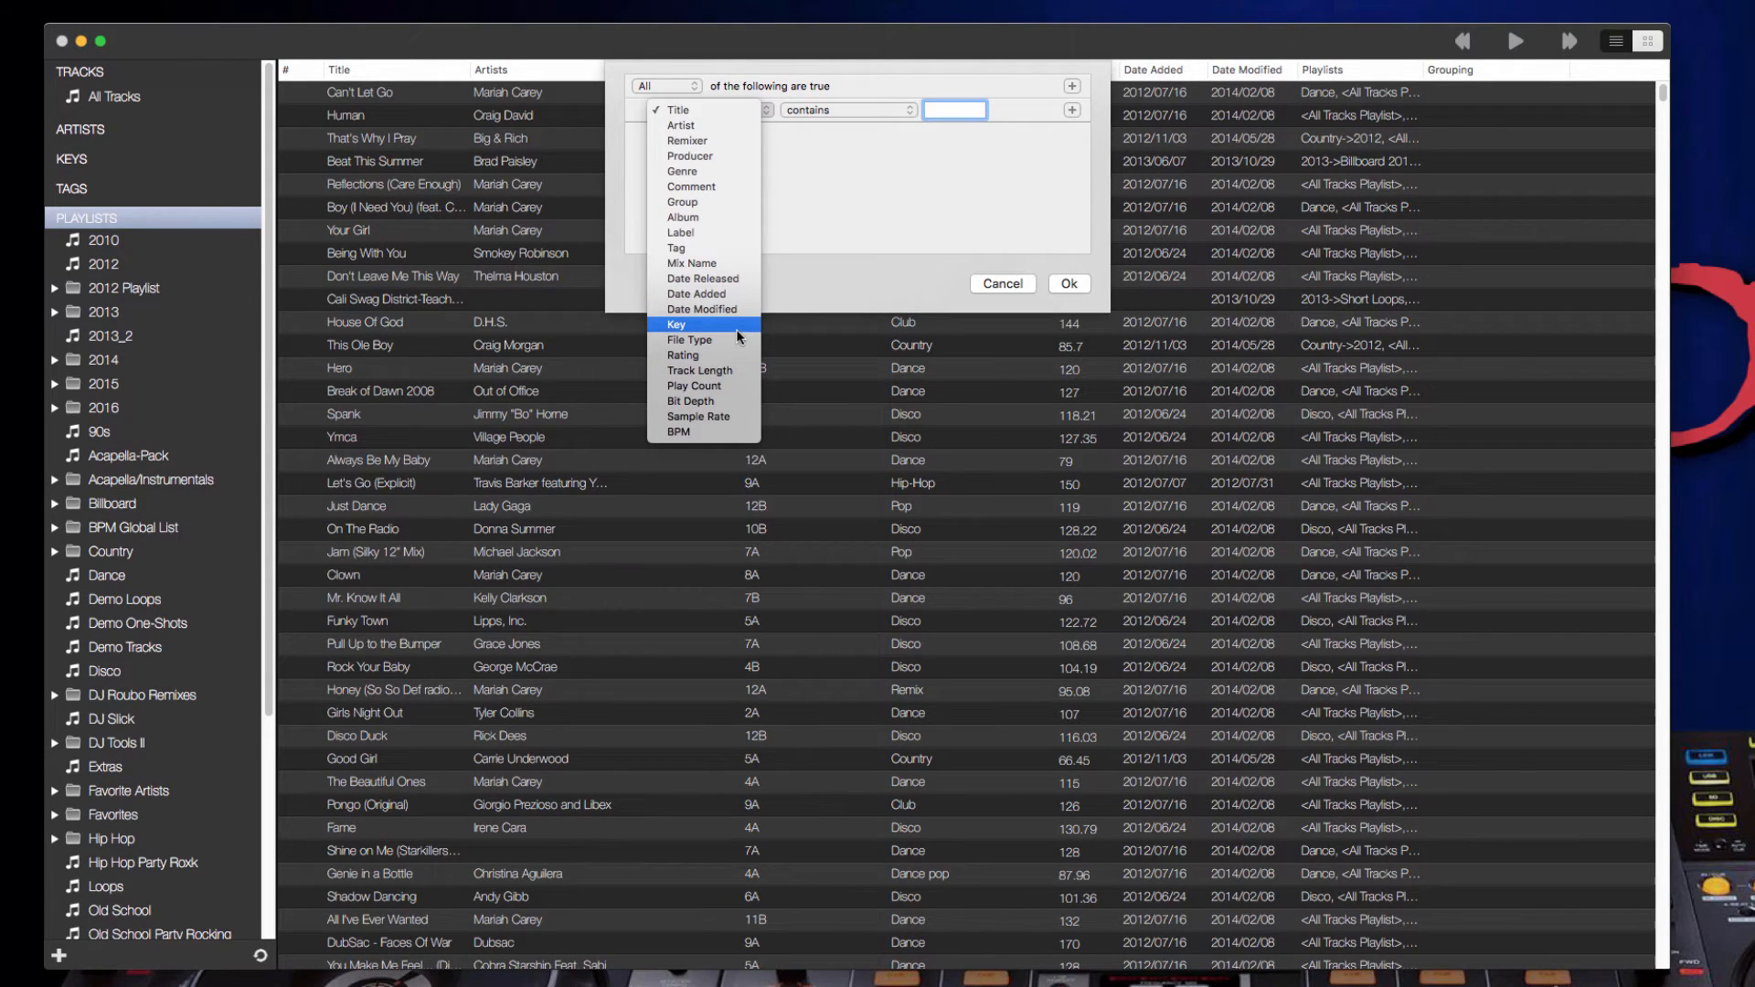
click(1003, 287)
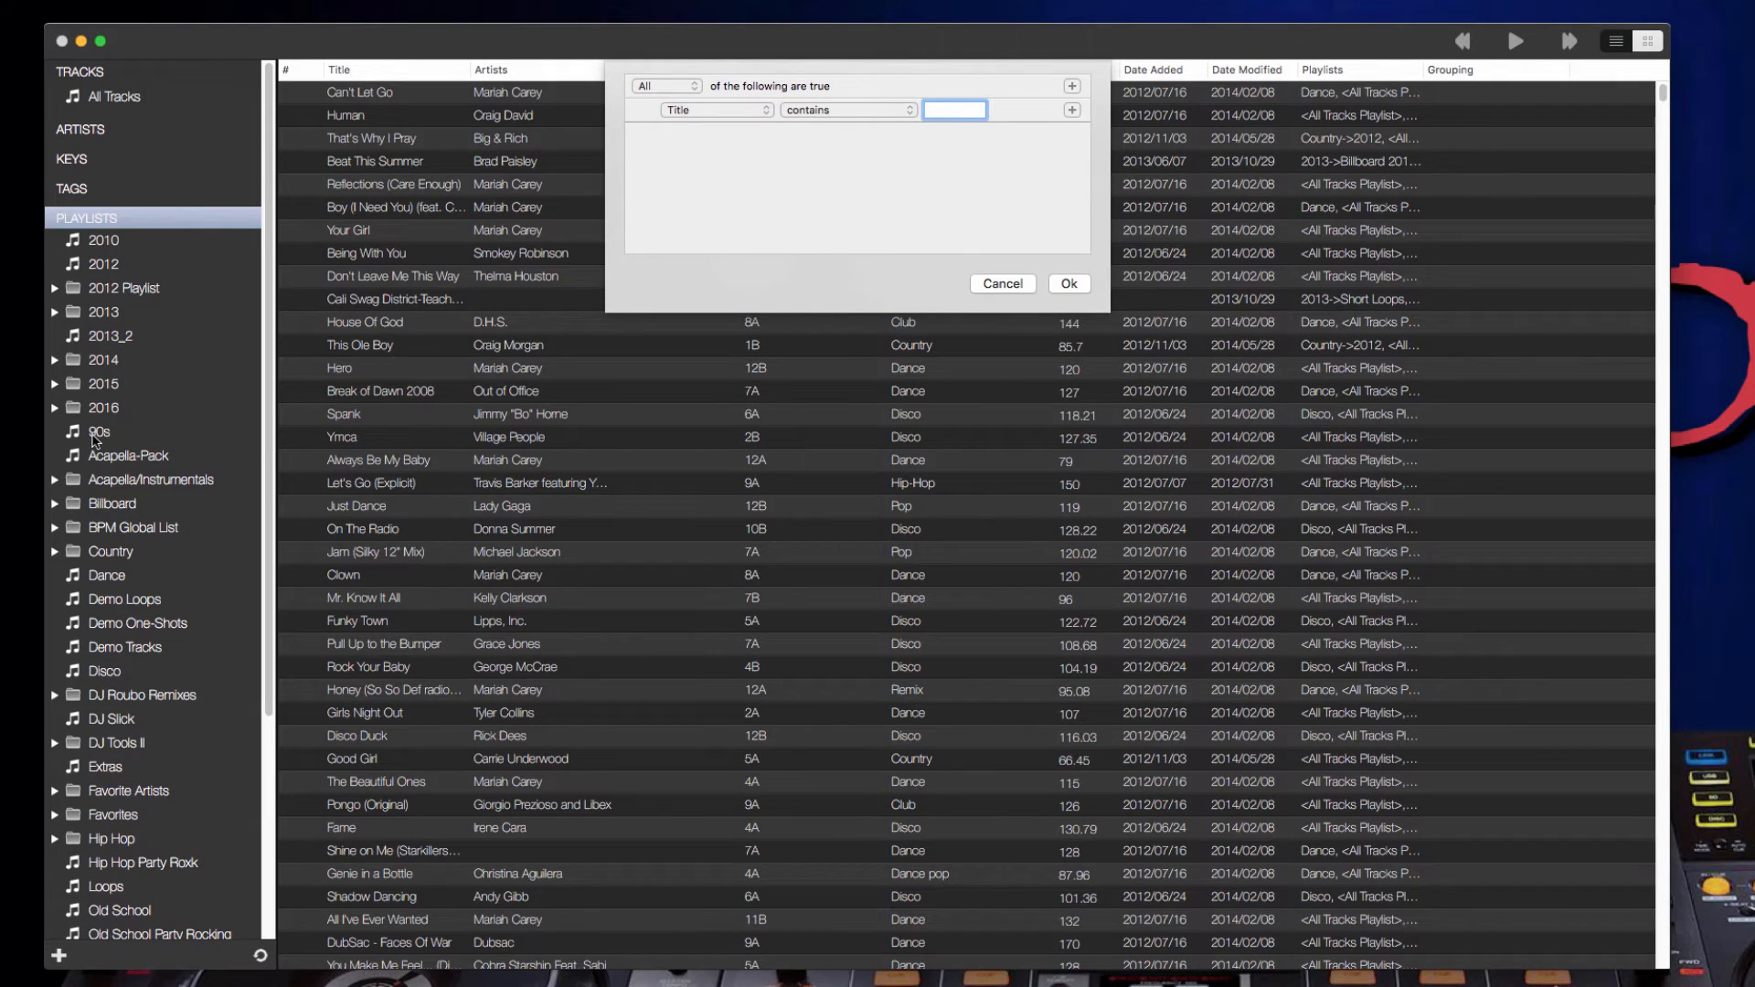
click(1003, 283)
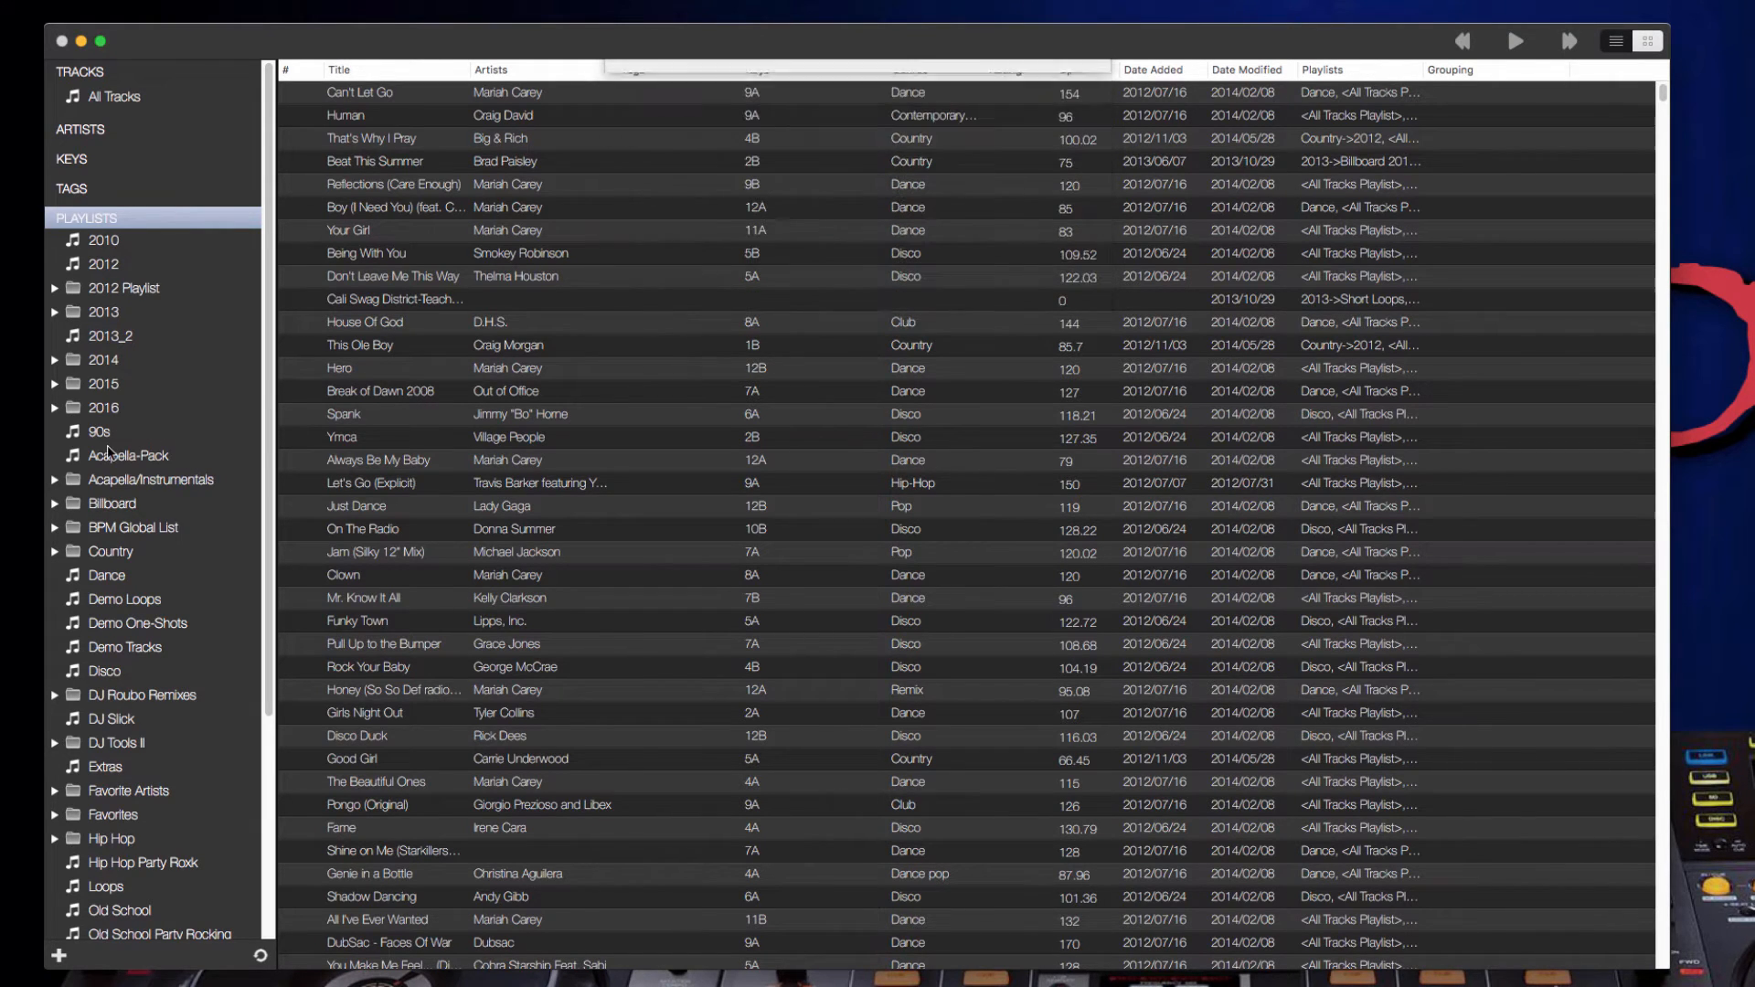
Open the 90s playlist and look through its tracks to the end of the list in numbered order.
click(105, 440)
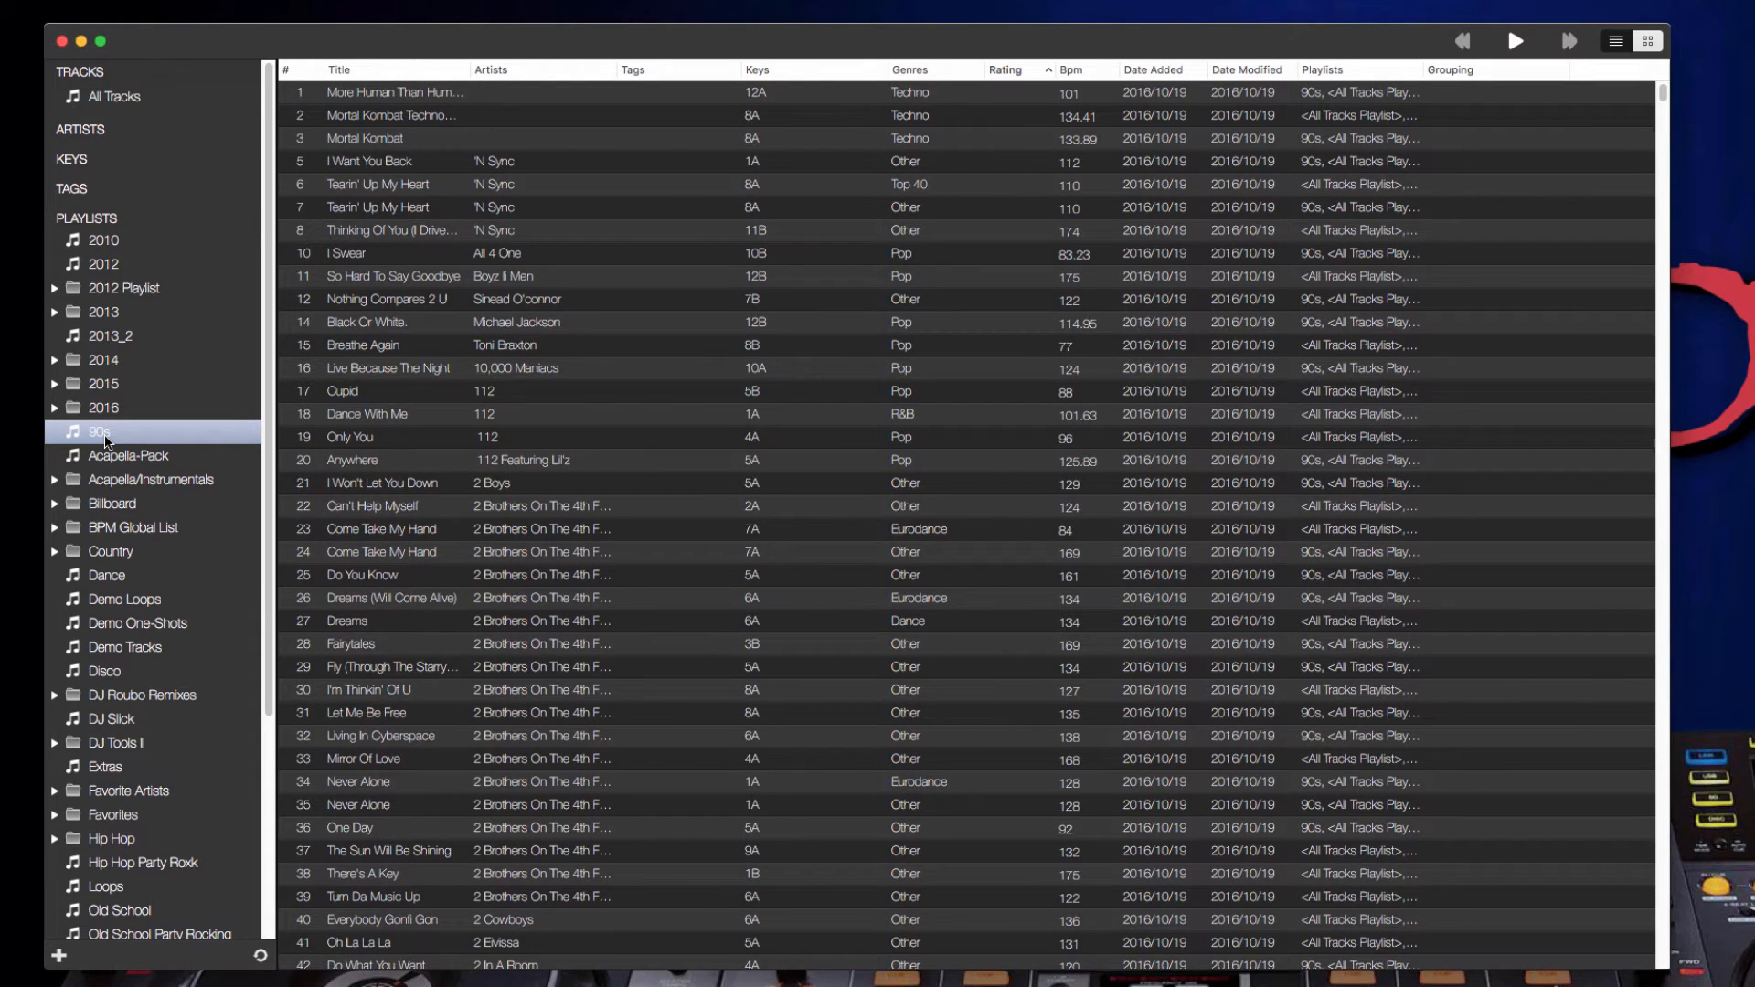
click(105, 441)
click(645, 139)
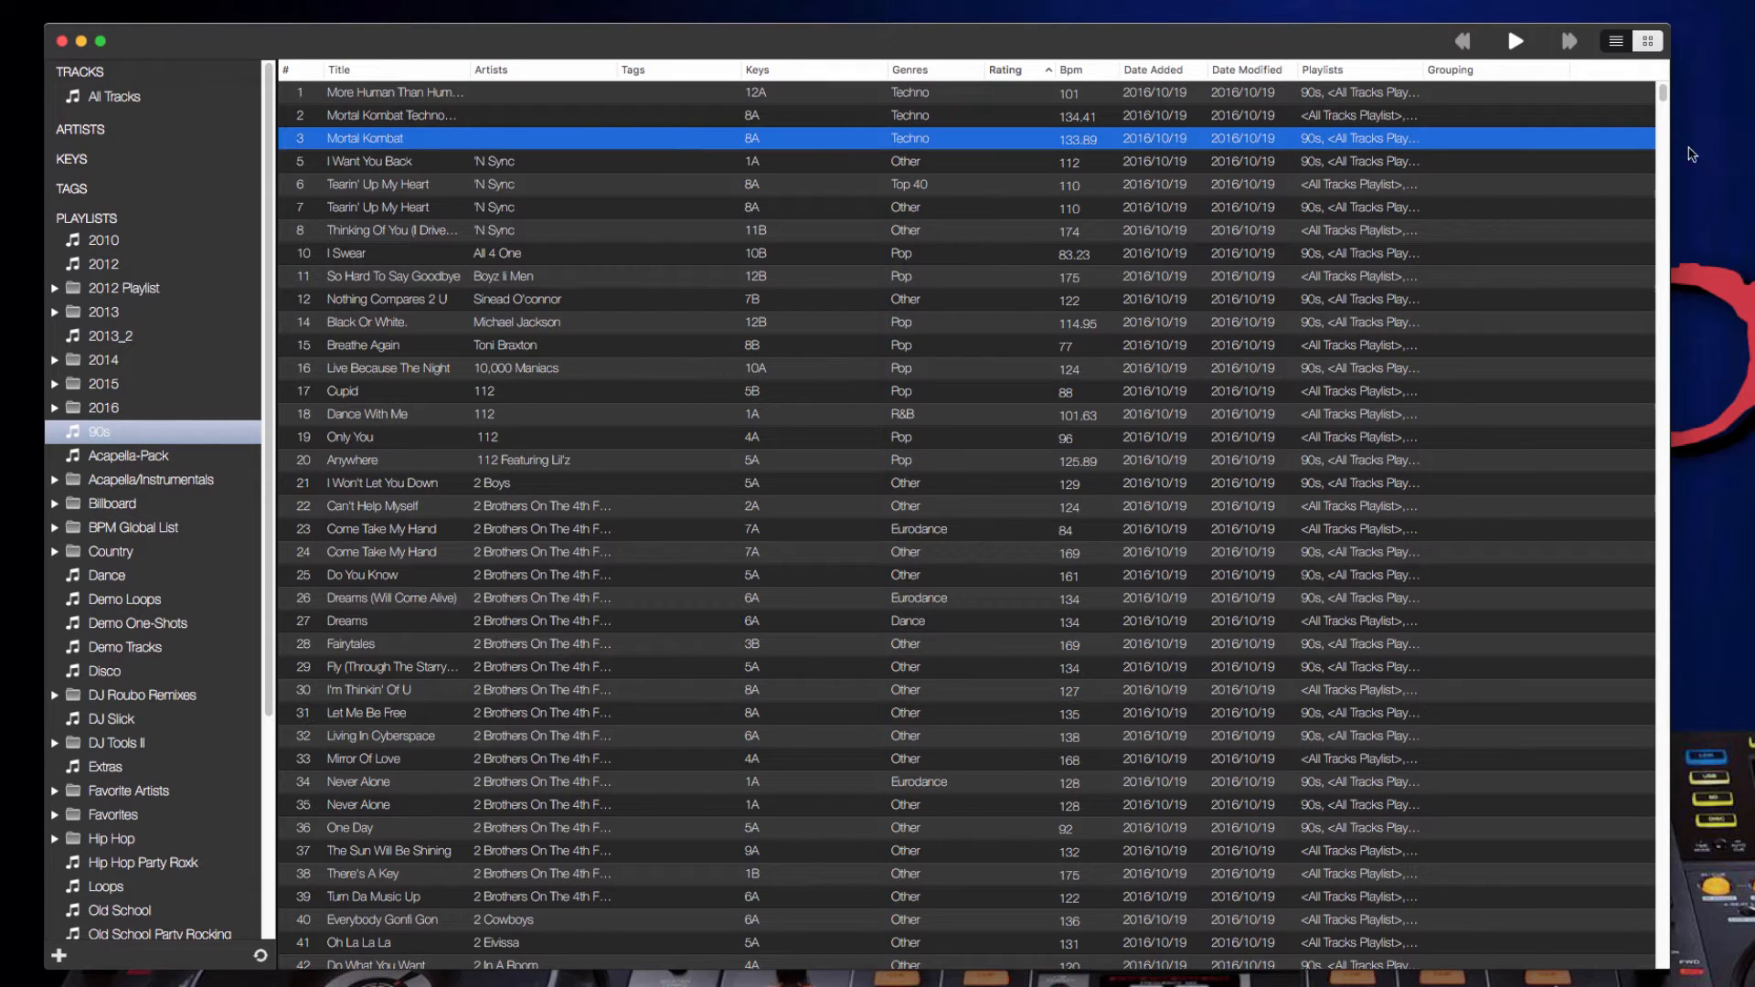
drag(1662, 99, 1662, 947)
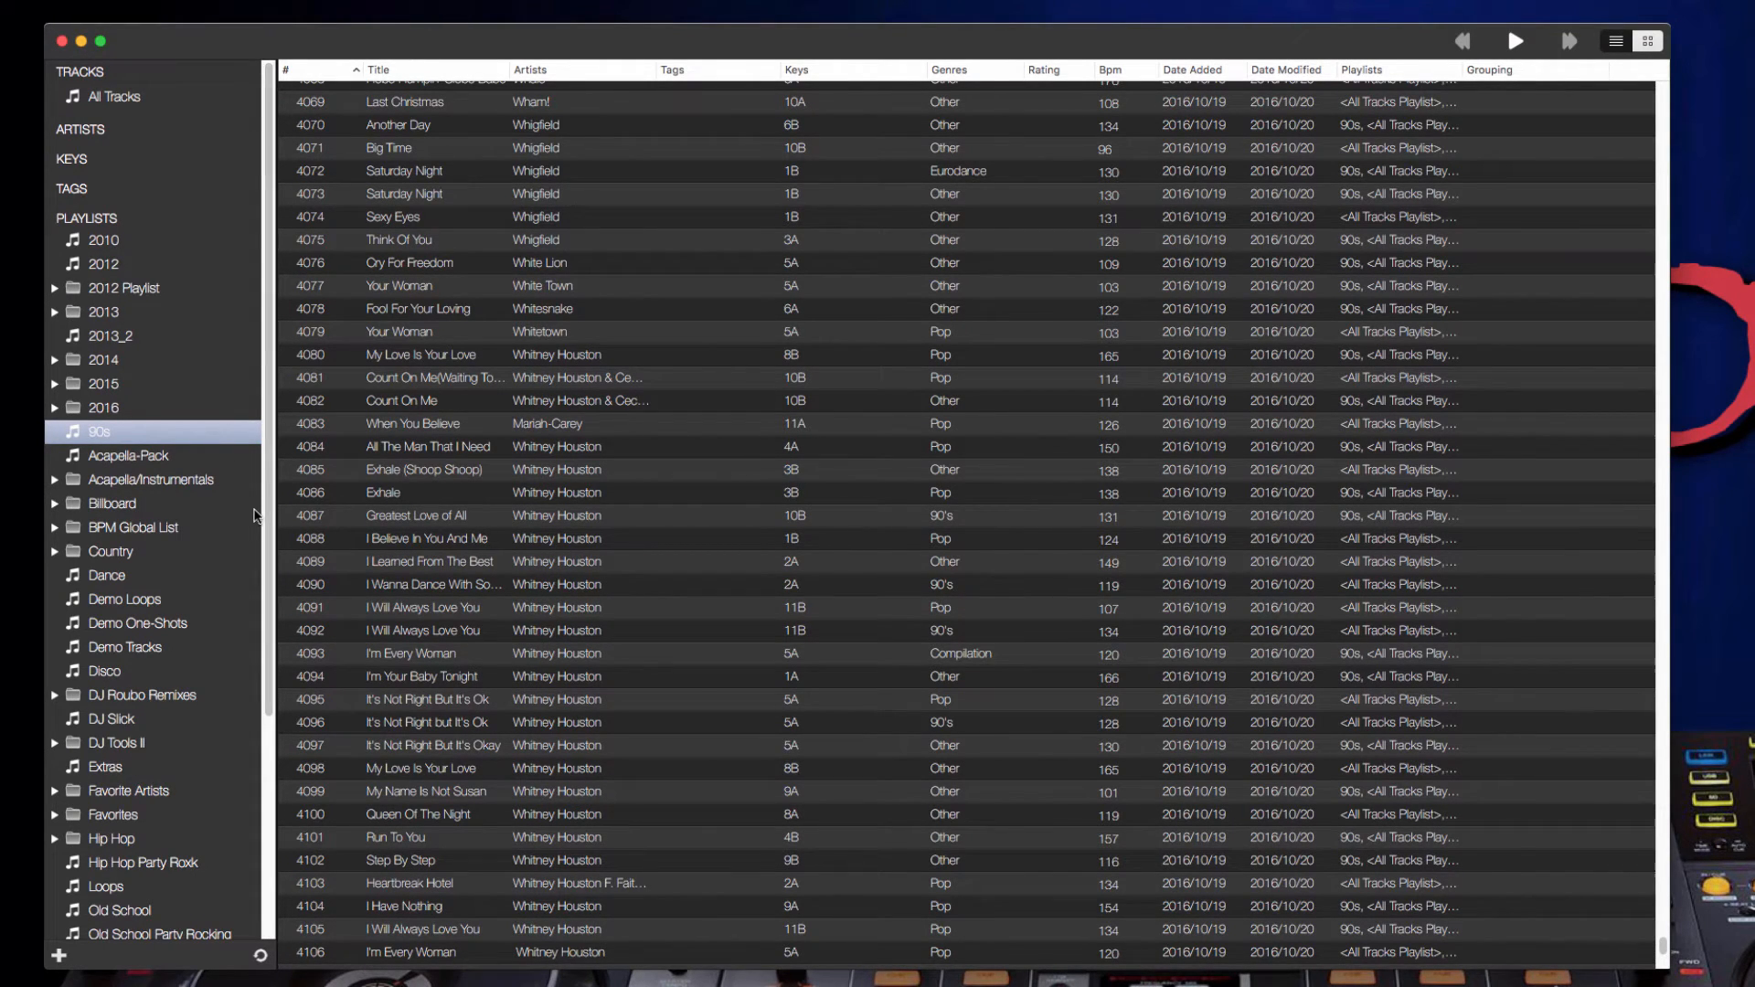
Clone the 90s playlist and locate the copy in the playlist list.
right_click(193, 441)
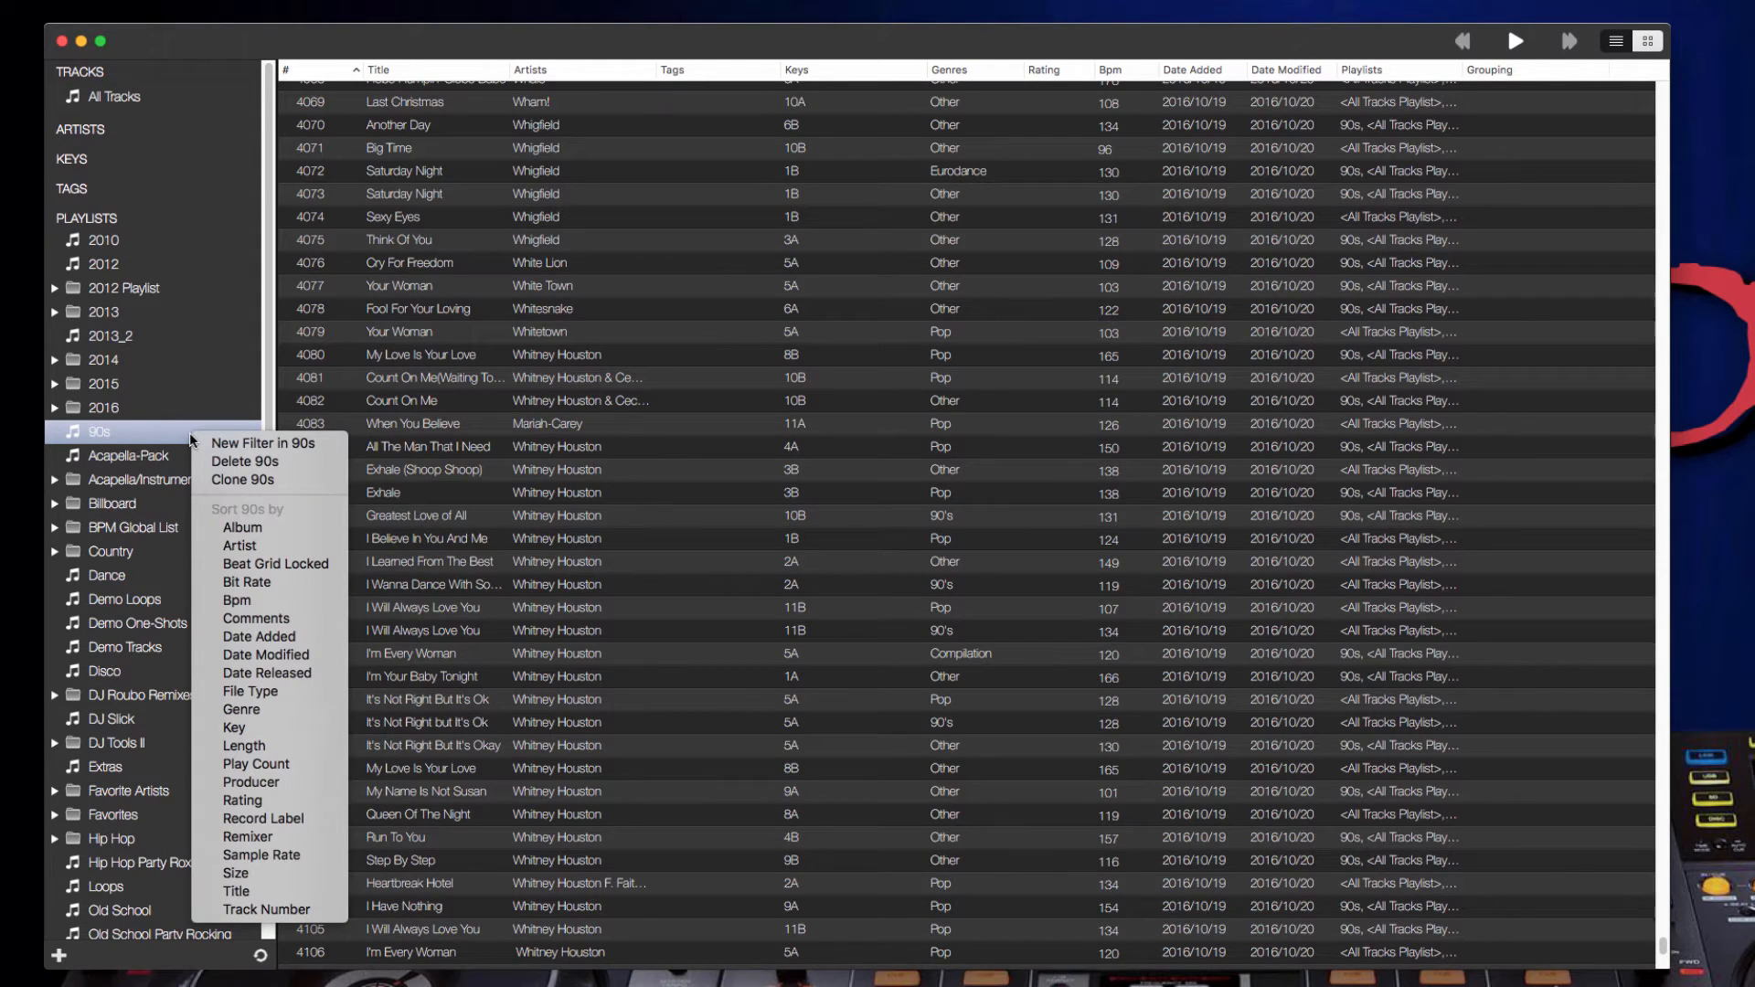
click(225, 481)
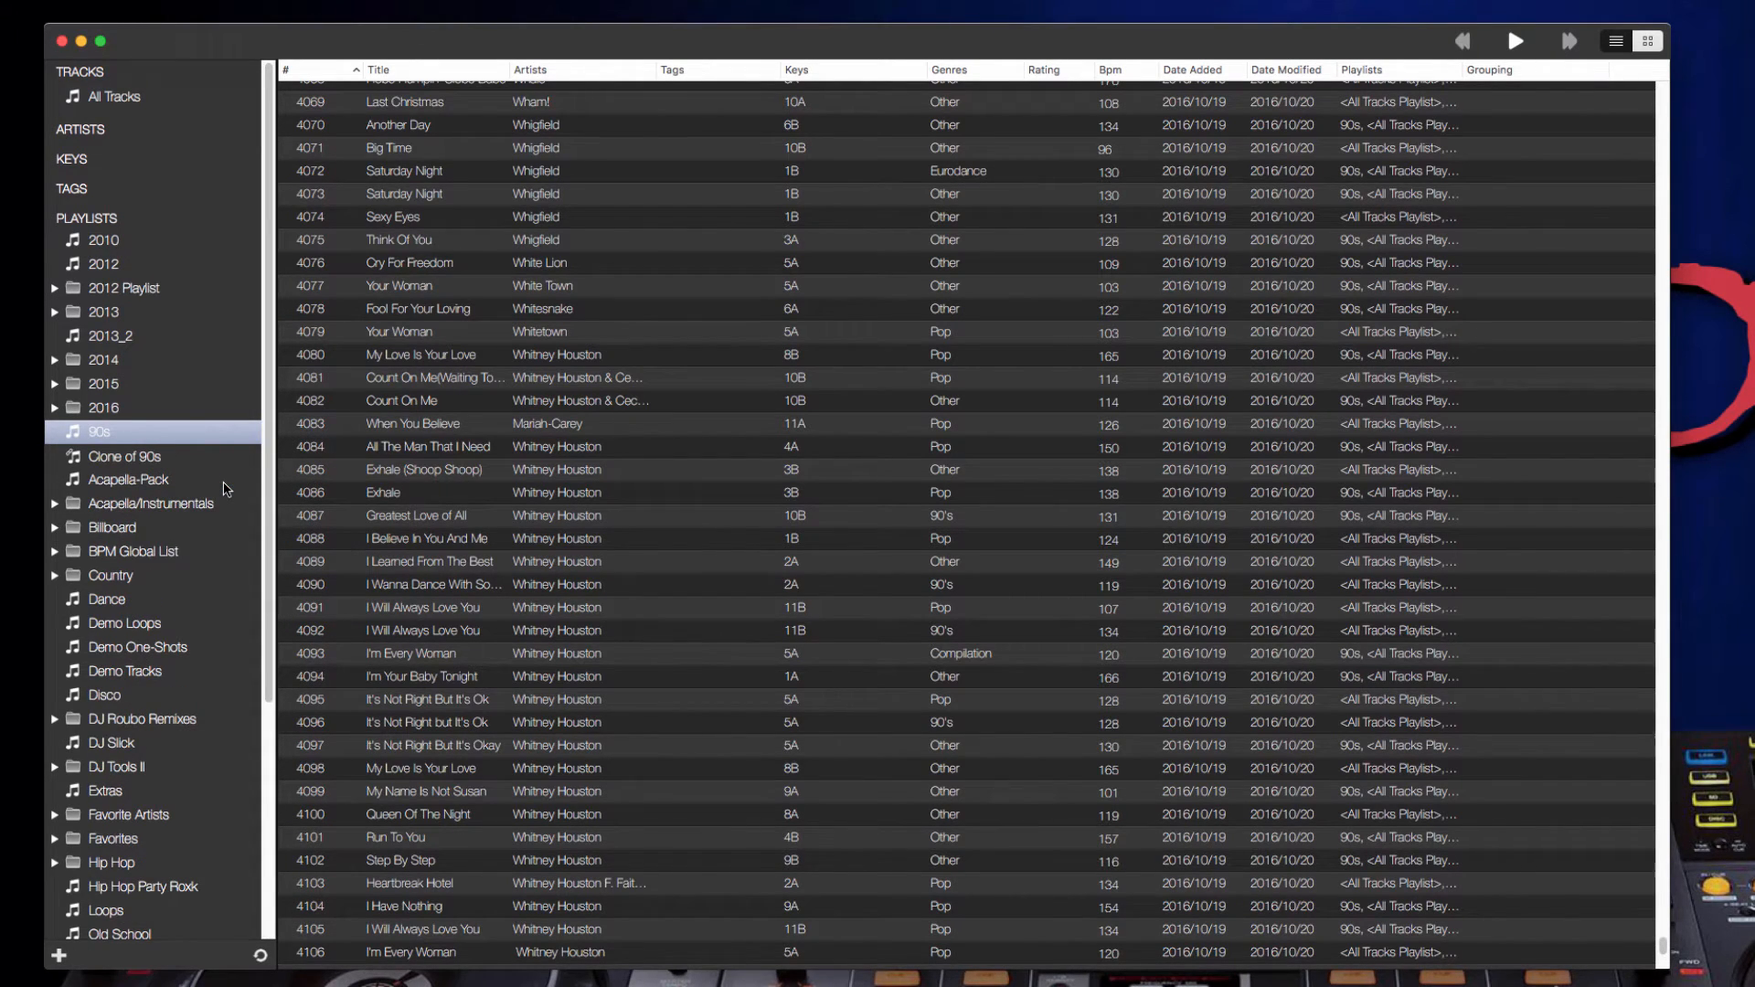
scroll(227, 548, down, 7)
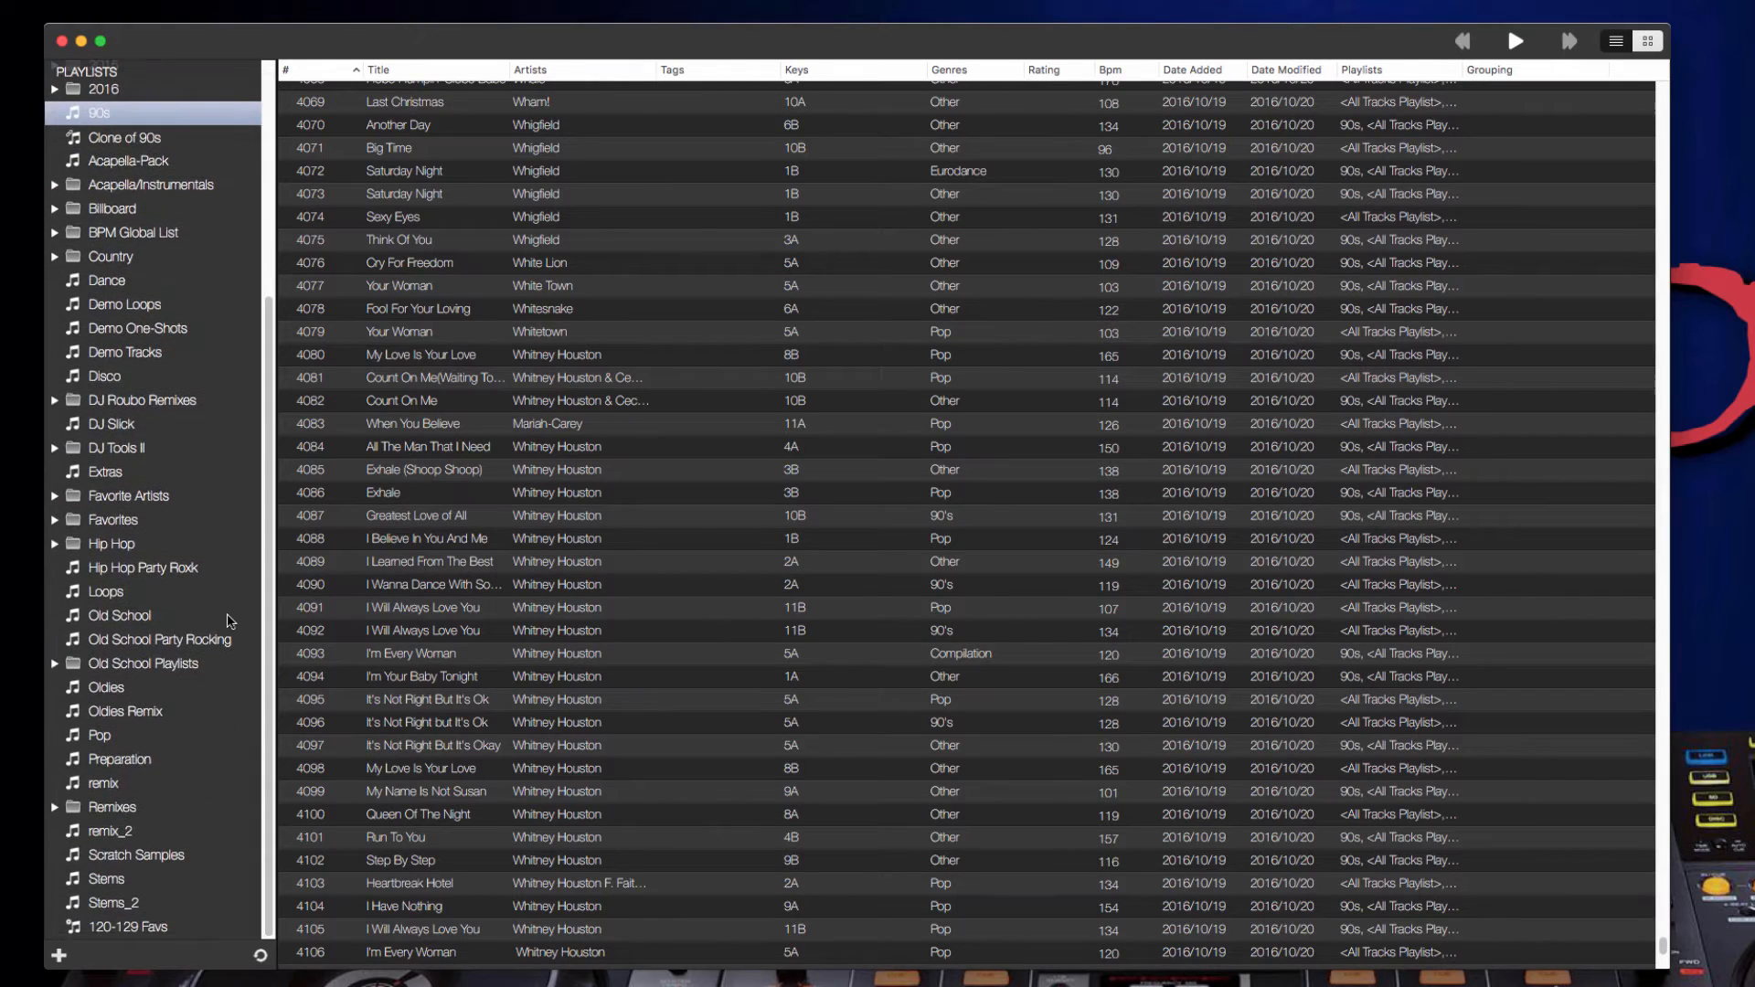
scroll(229, 622, up, 7)
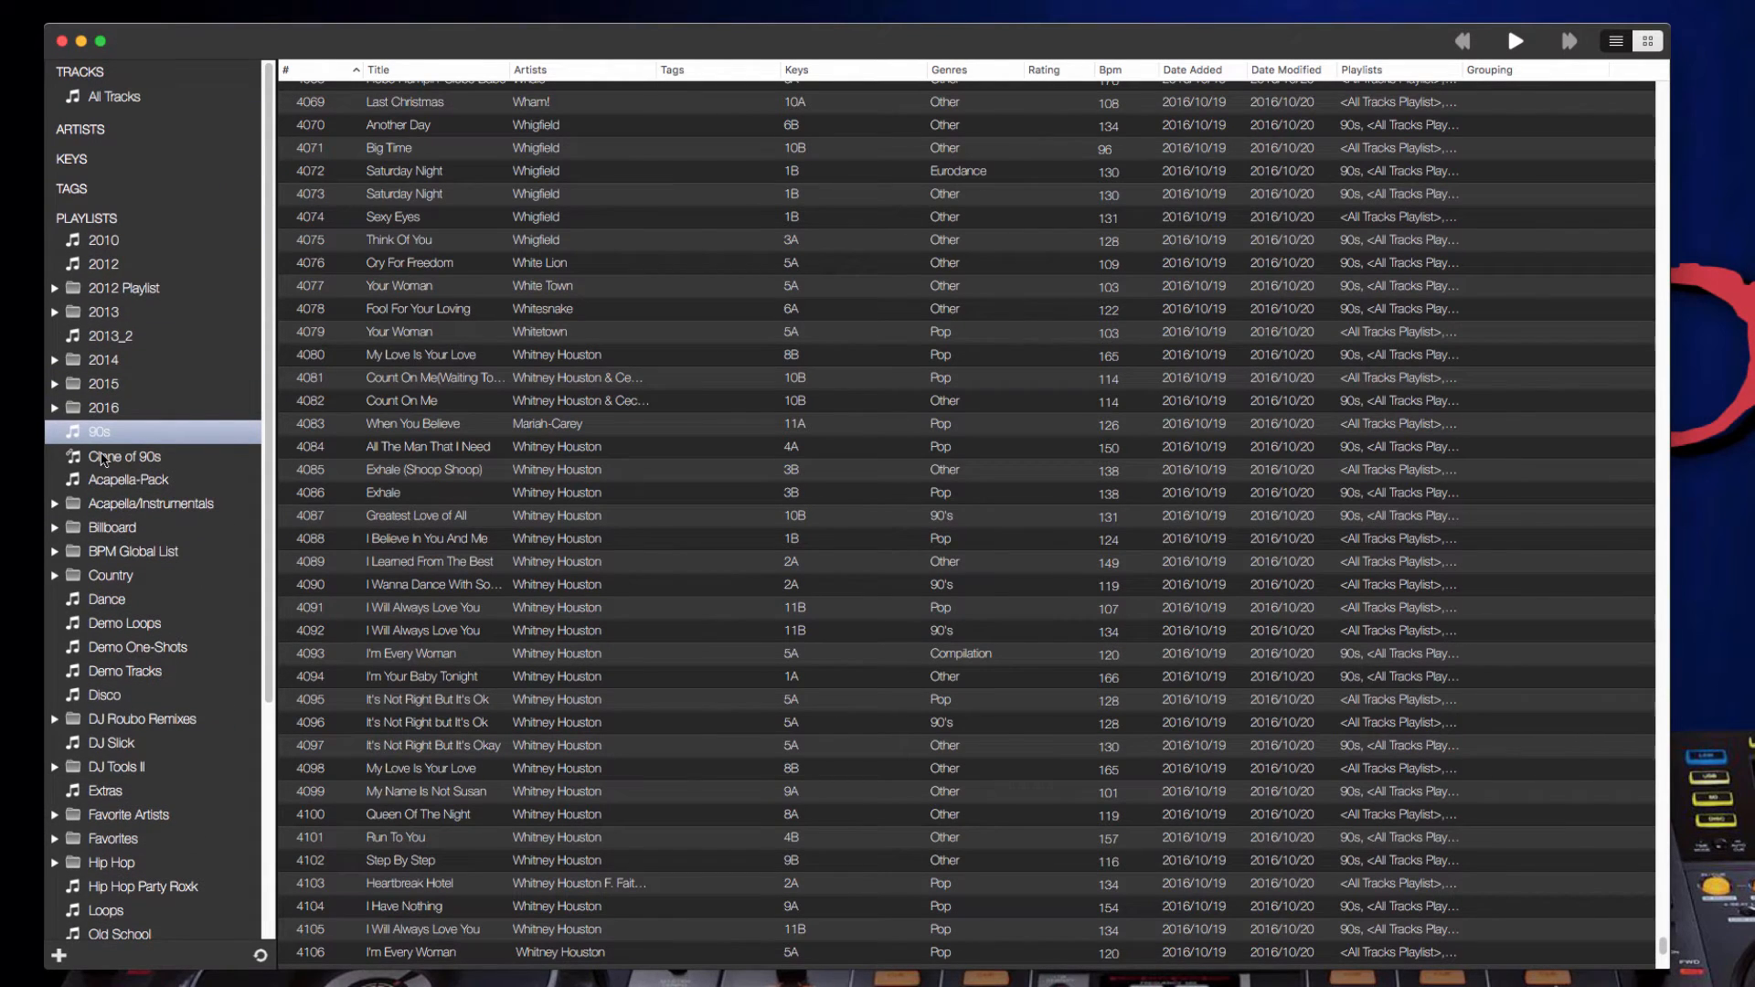
Rename the cloned 90s playlist as 90s by Key.
click(106, 460)
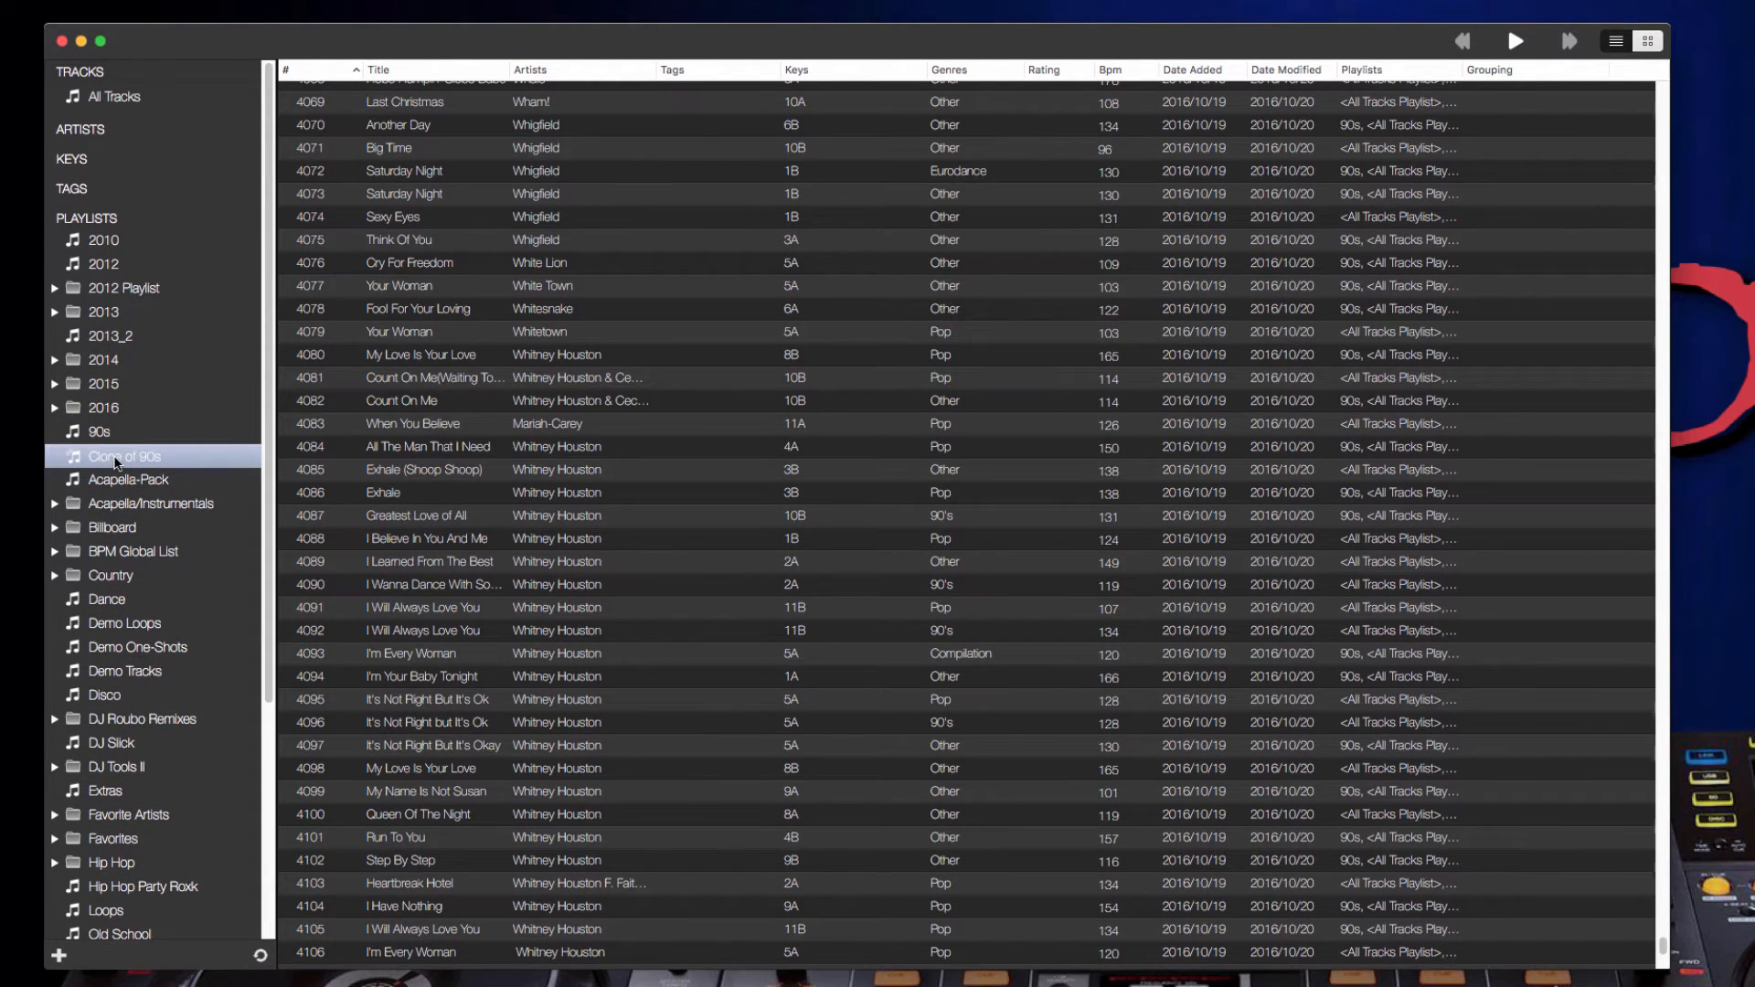
right_click(116, 464)
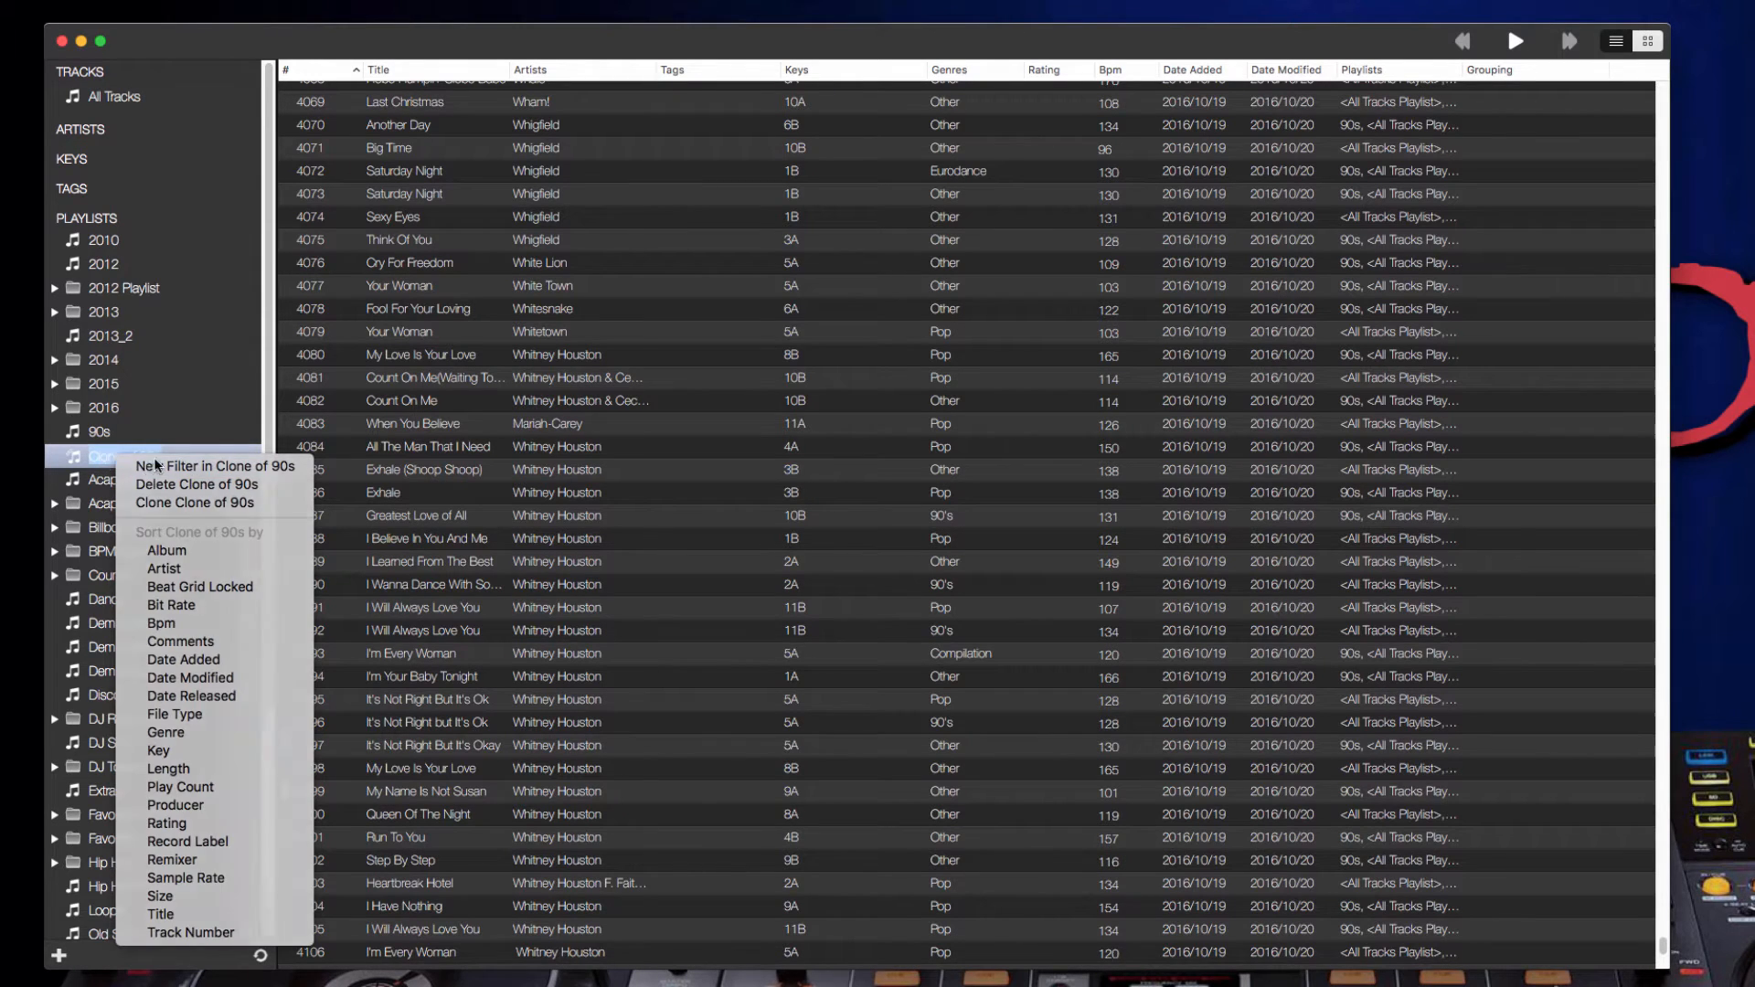
click(155, 458)
click(140, 457)
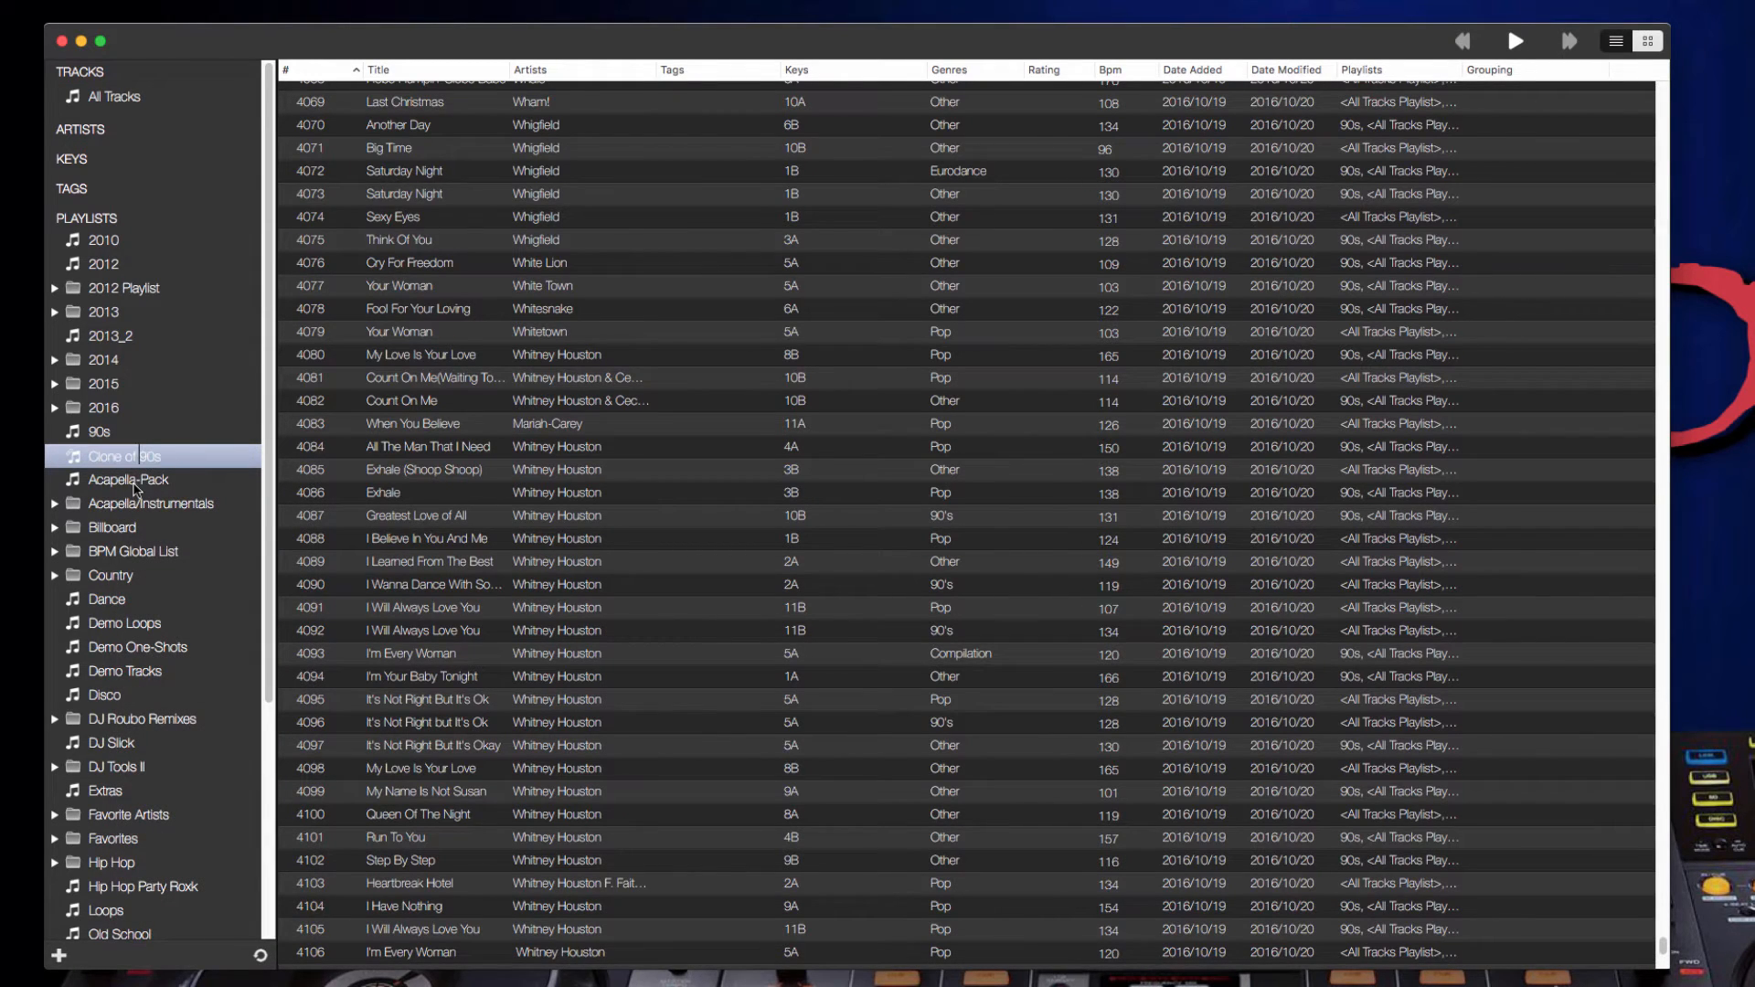
key(BackSpace)
key(BackSpace)
key(BackSpace)
key(BackSpace)
key(BackSpace)
key(BackSpace)
key(BackSpace)
key(BackSpace)
key(BackSpace)
key(Right)
key(Right)
key(Right)
text(by Key)
key(ctrl+Up)
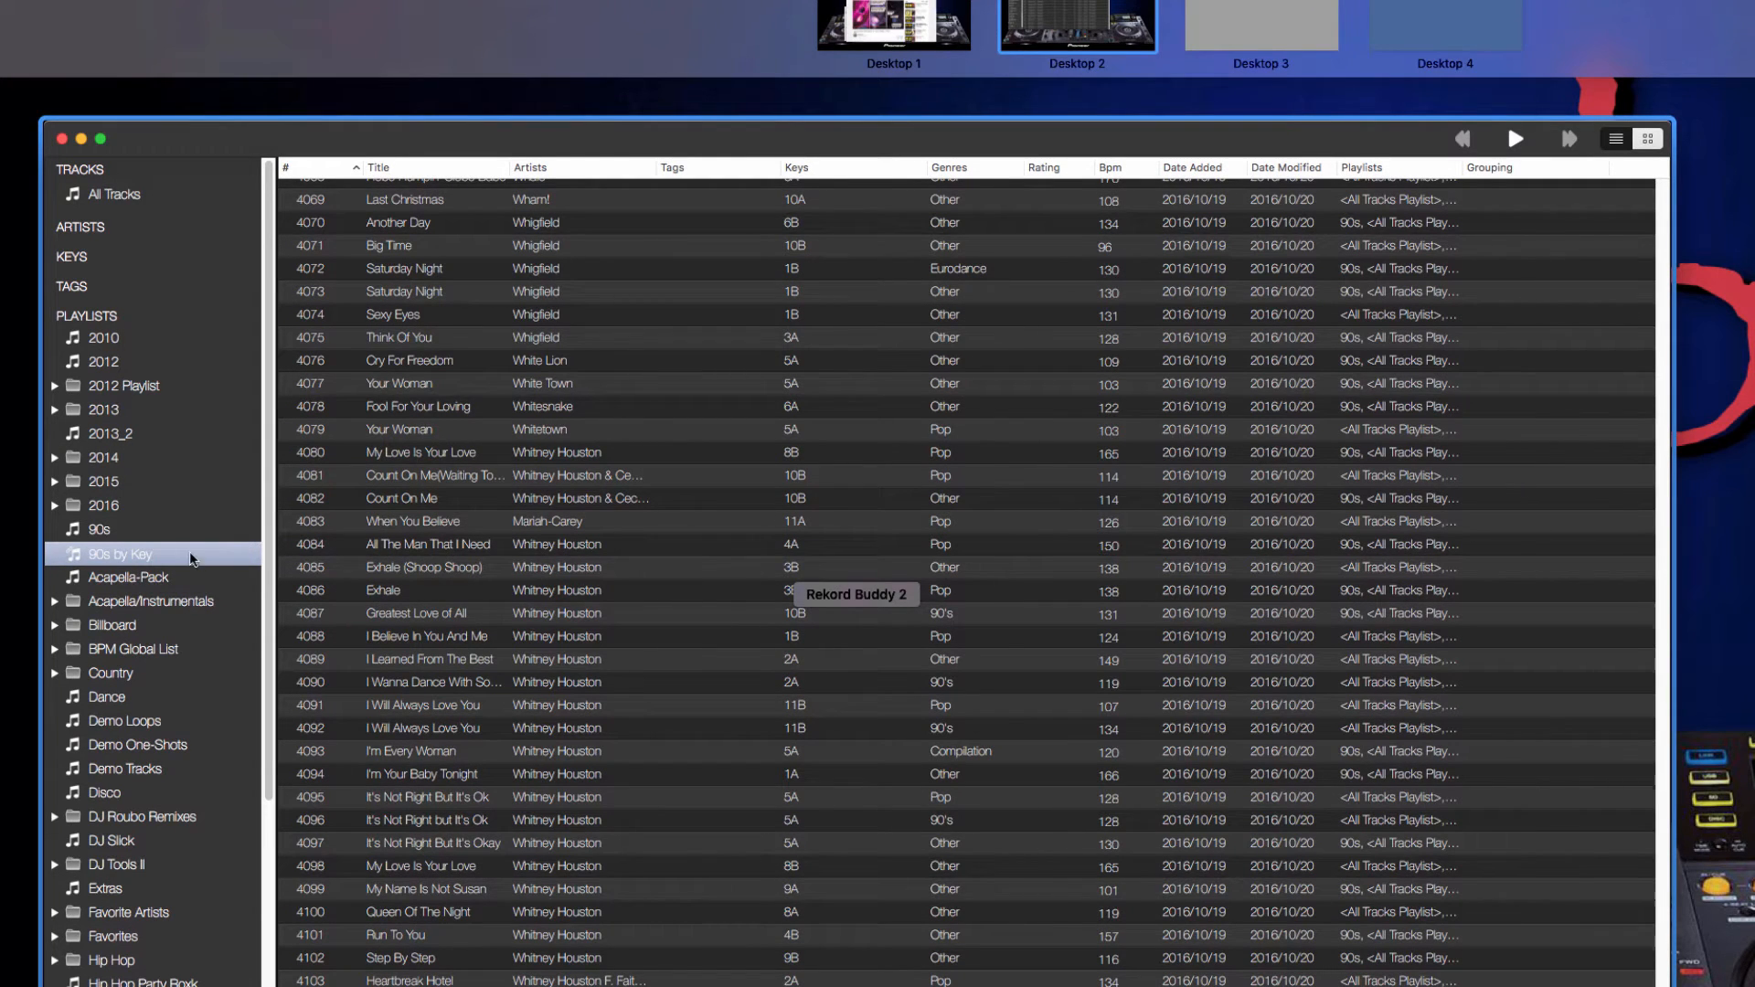
Sort the 90s by Key playlist by Key to split it into key sub-playlists.
click(123, 585)
right_click(147, 457)
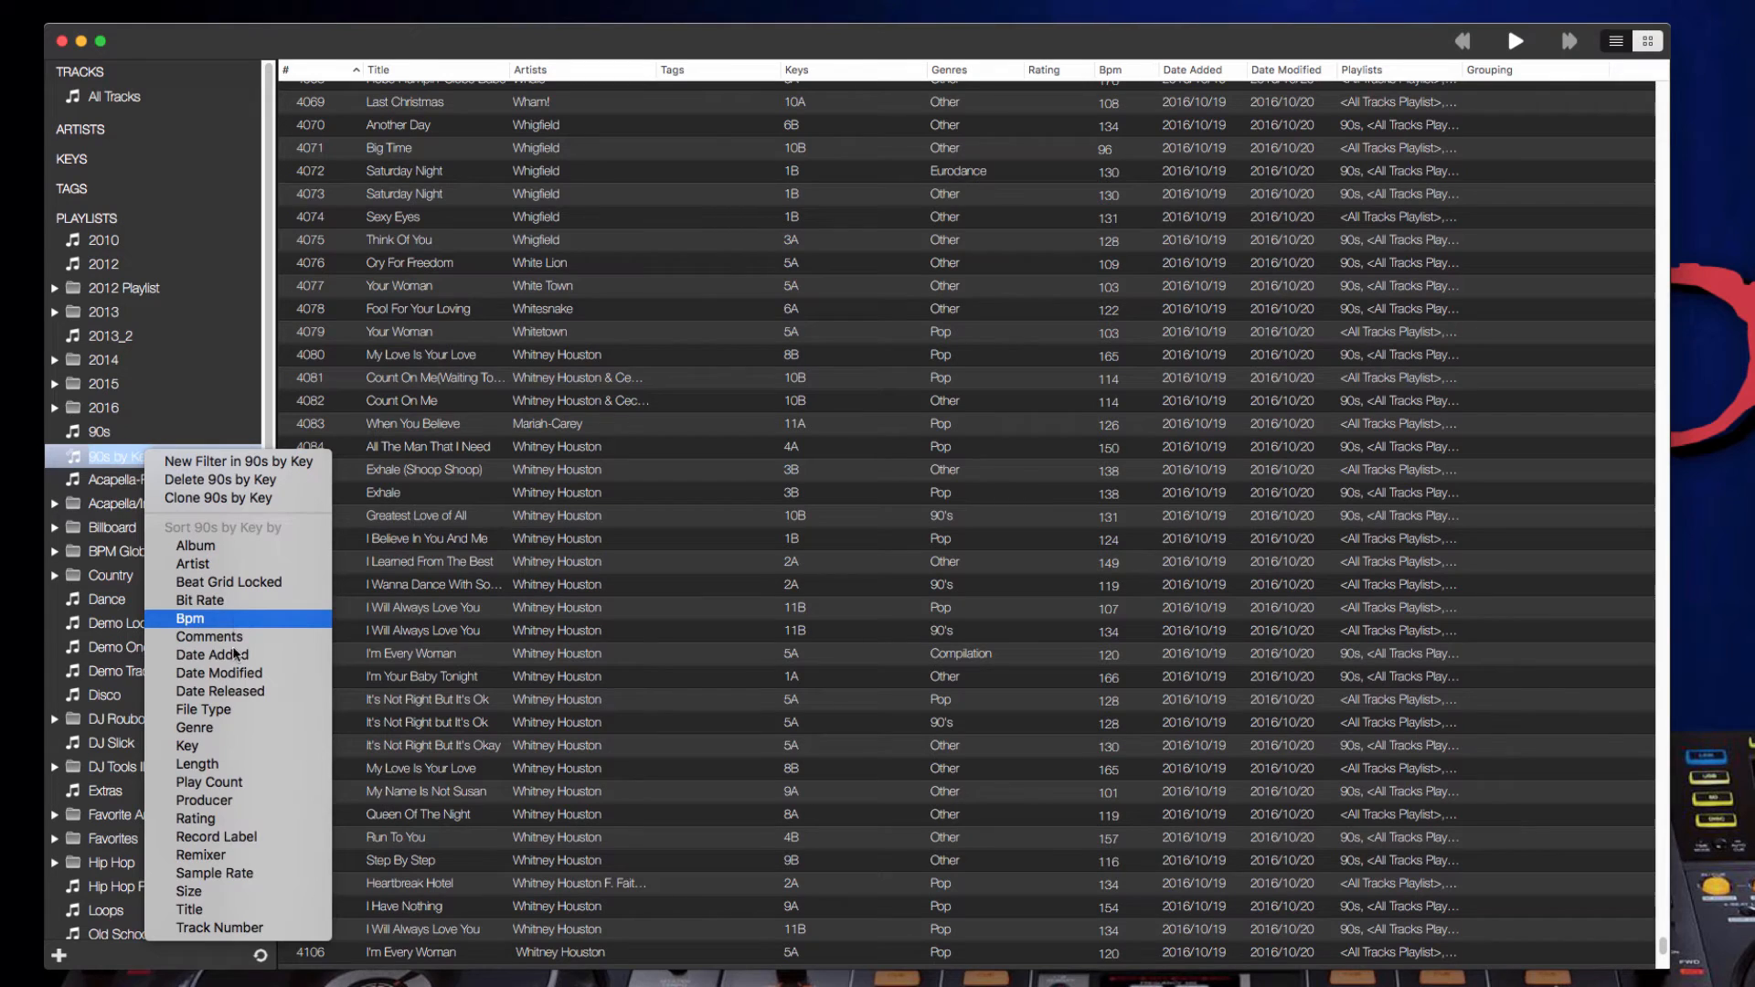
click(223, 752)
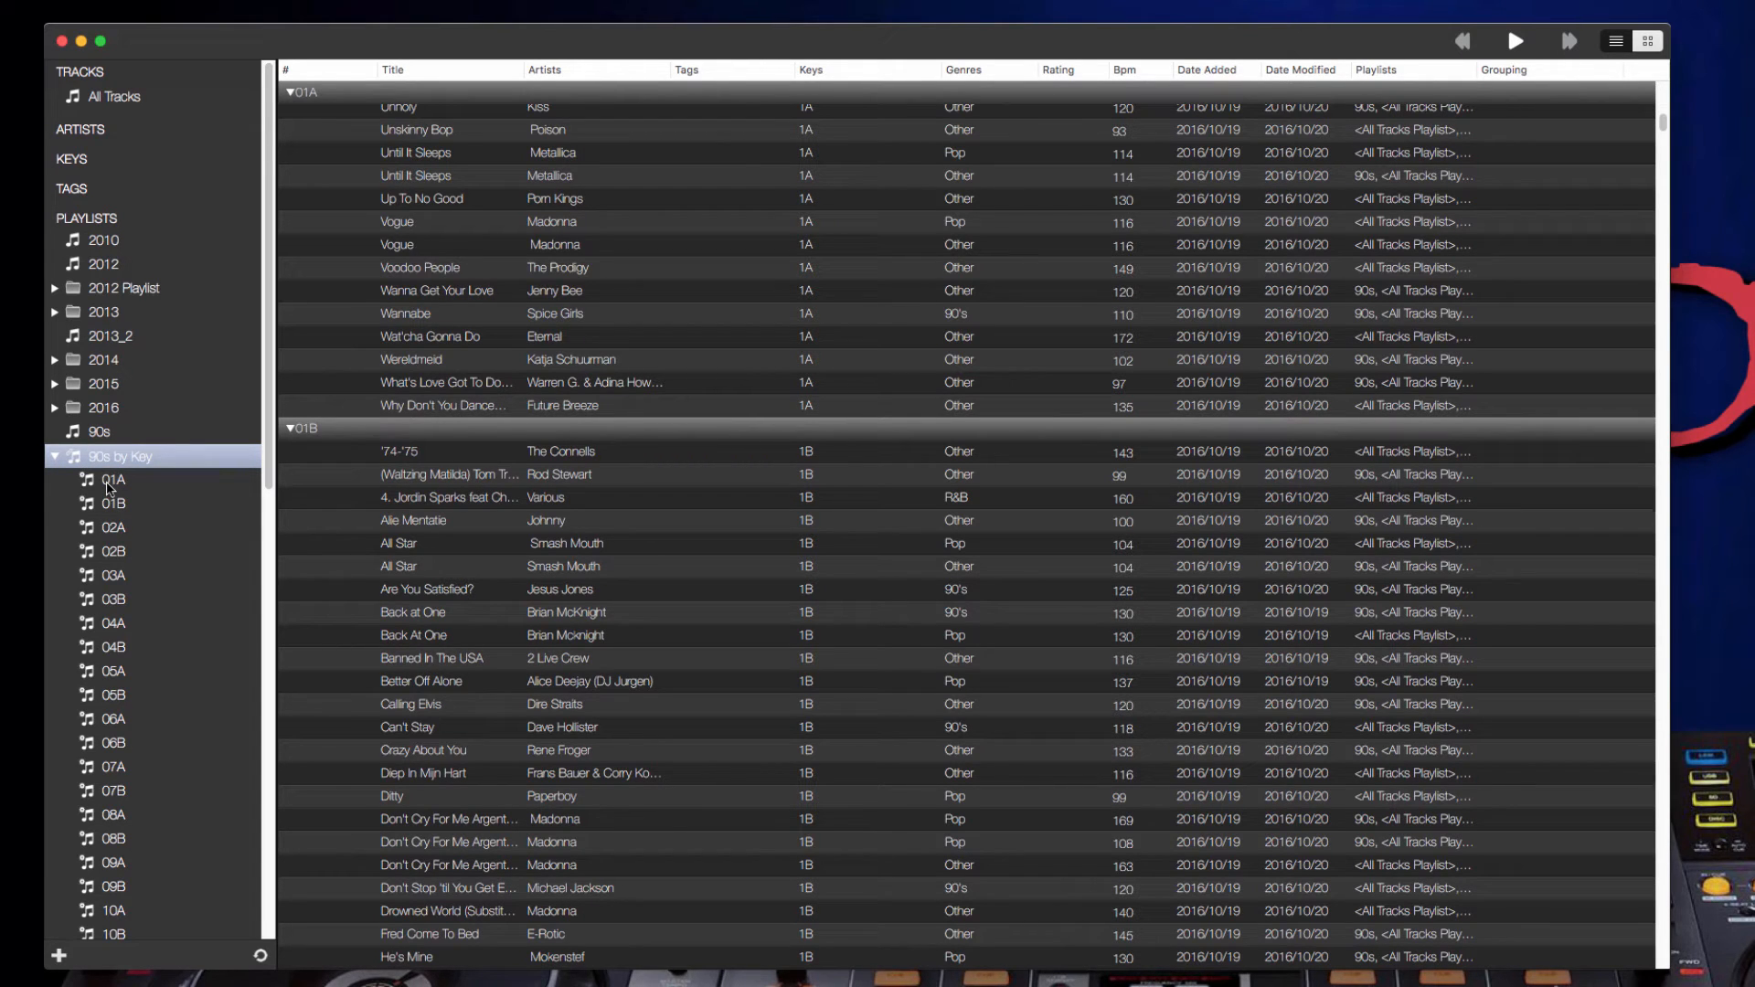
Open the 01A sub-playlist of 90s by Key and examine its tracks sorted by BPM.
click(110, 484)
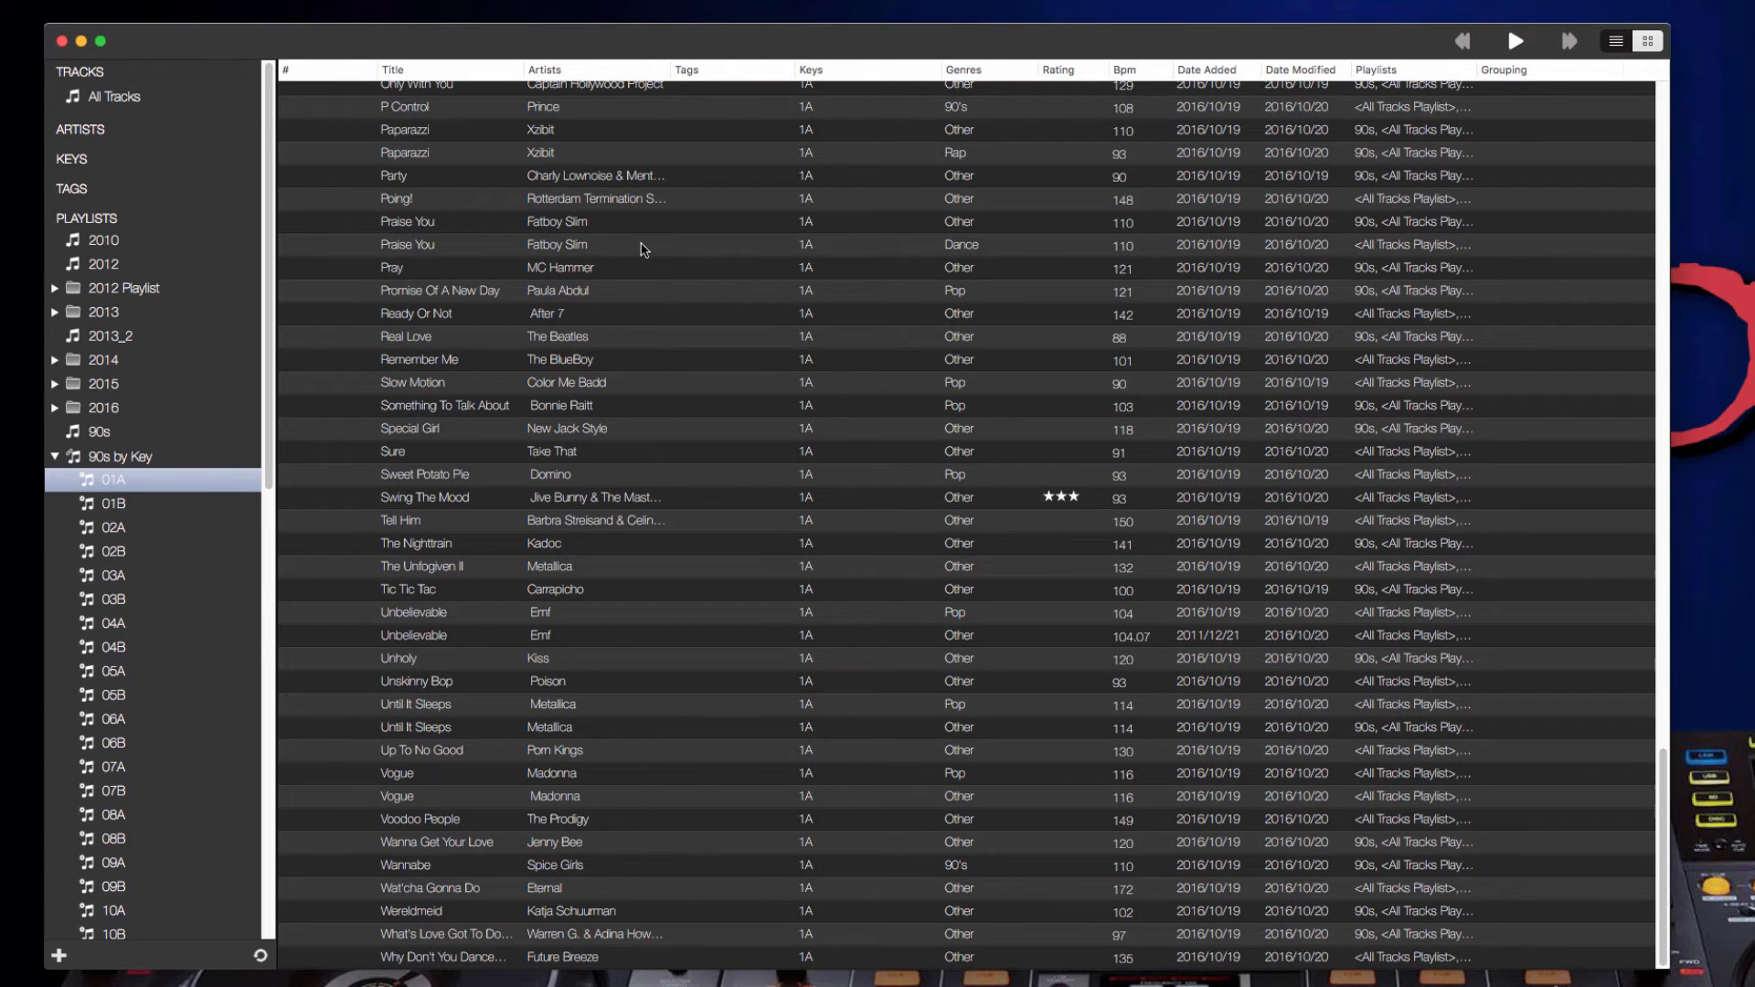
click(1130, 76)
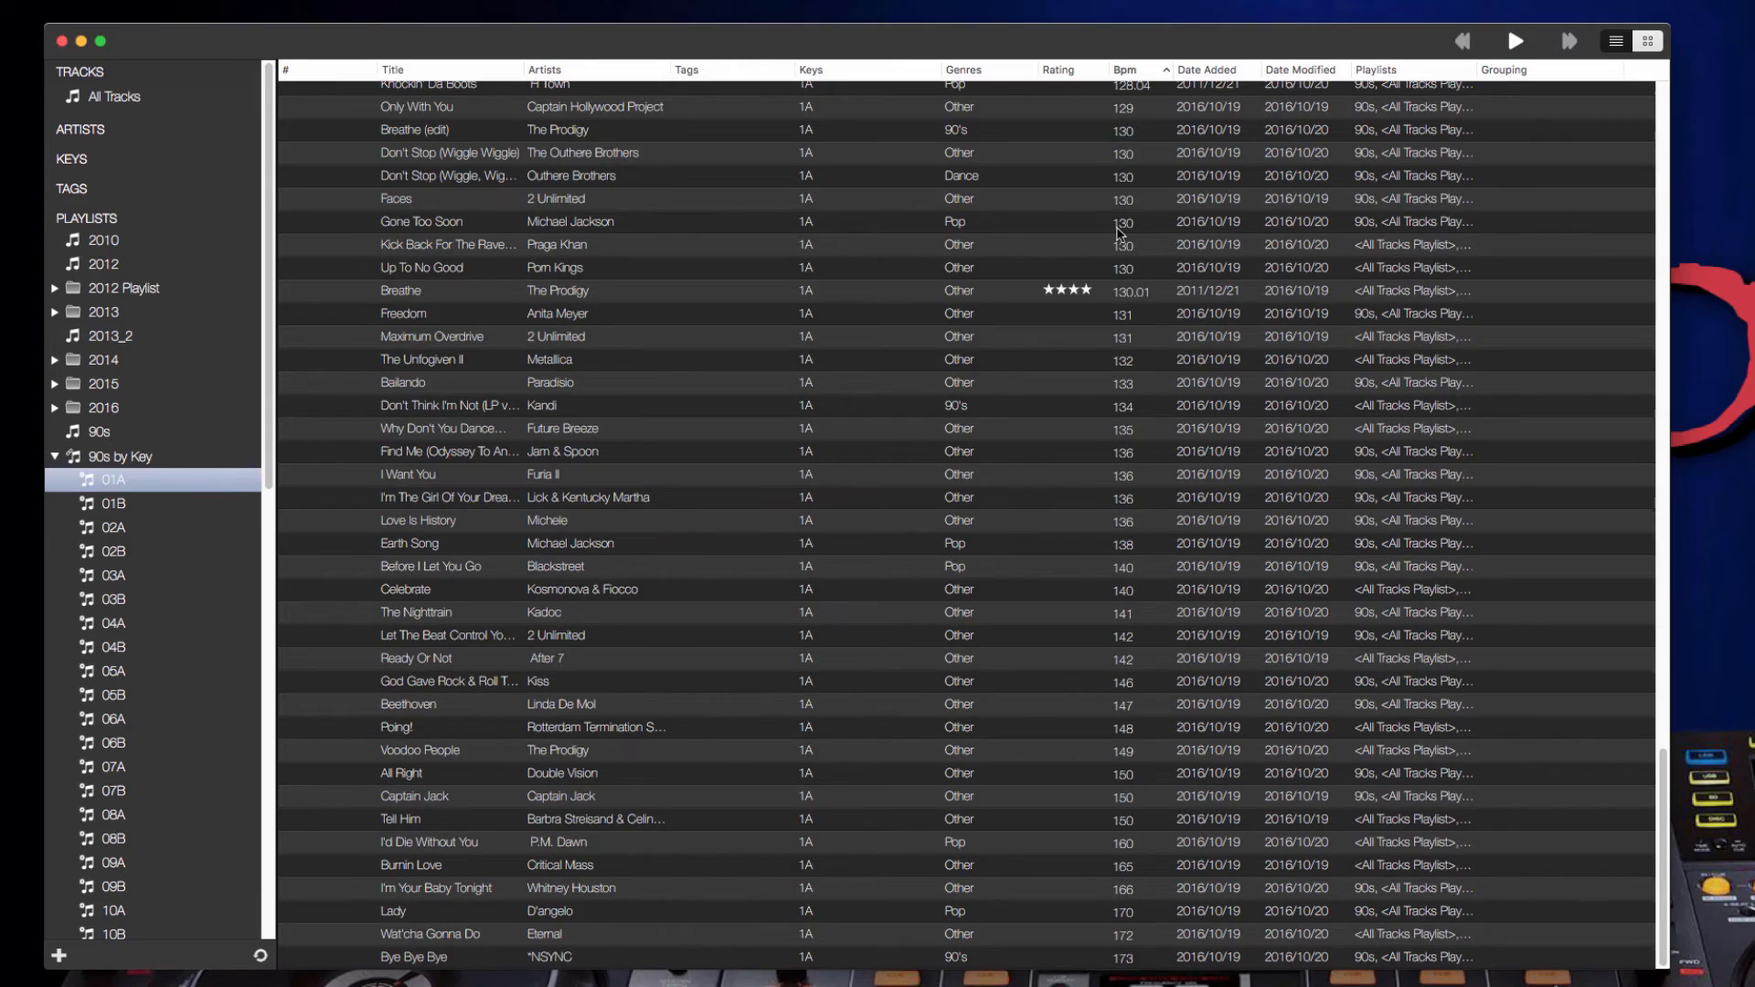
scroll(1119, 233, down, 5)
scroll(1119, 233, up, 10)
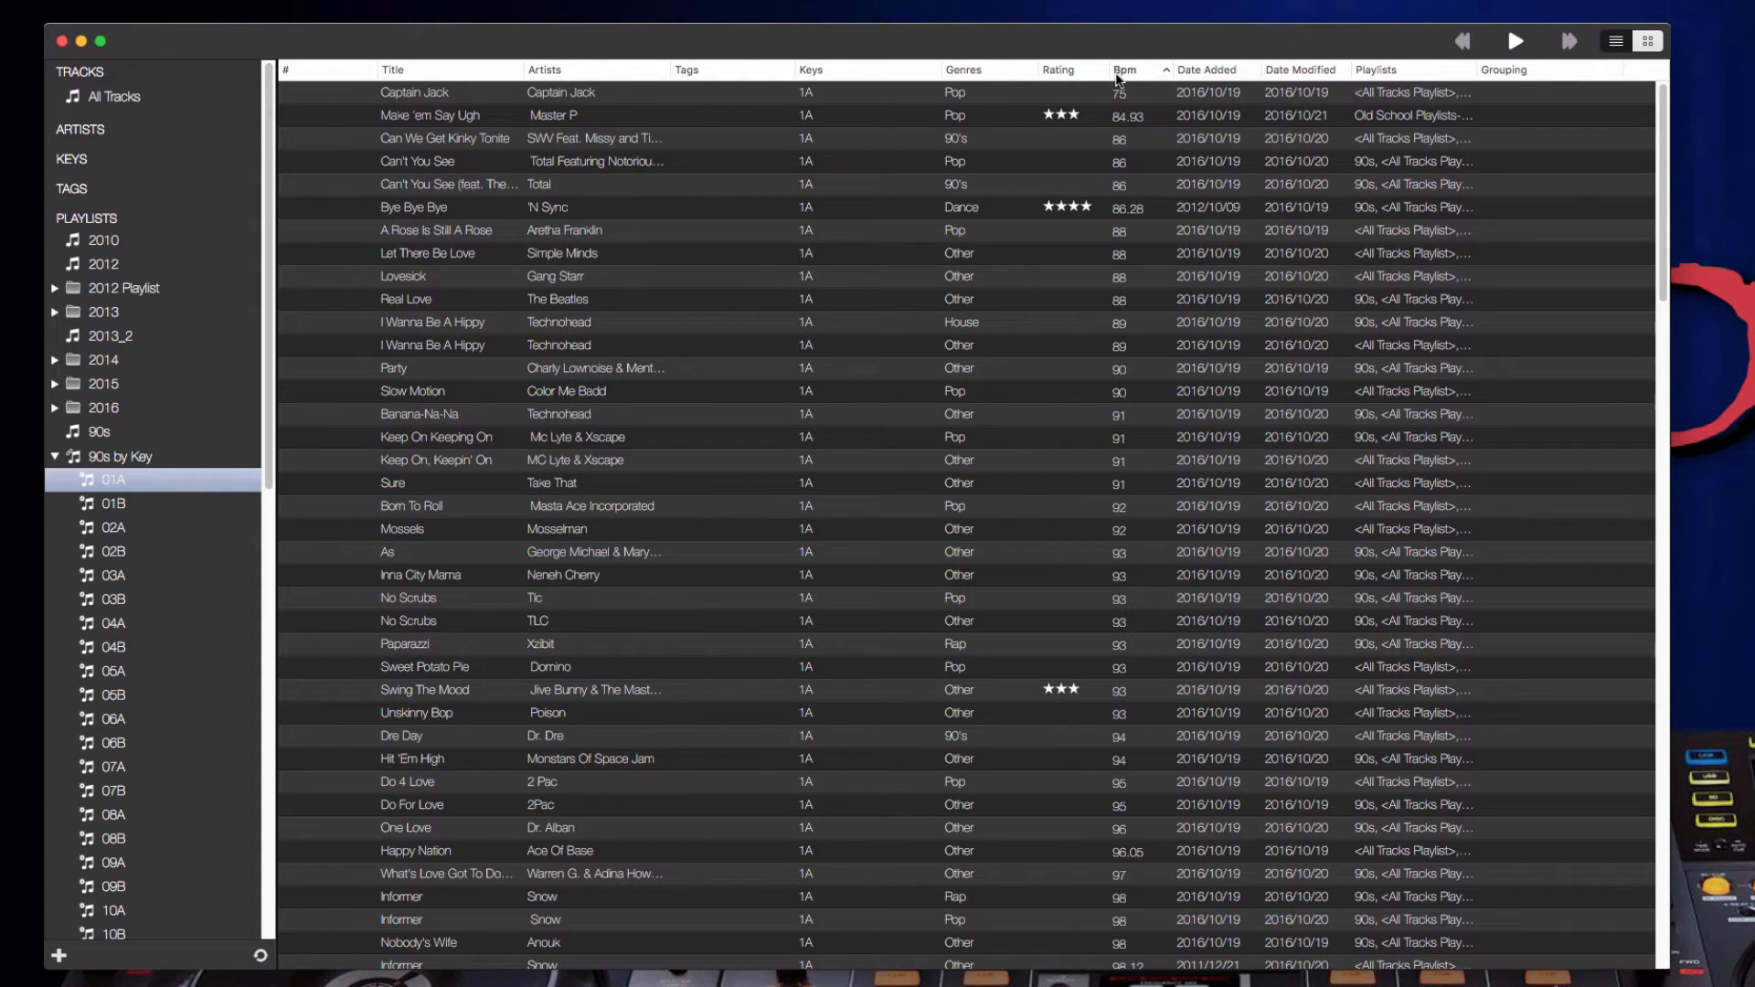
Sort the 01A key sub-playlist by Genre and look through its genre groups.
right_click(169, 489)
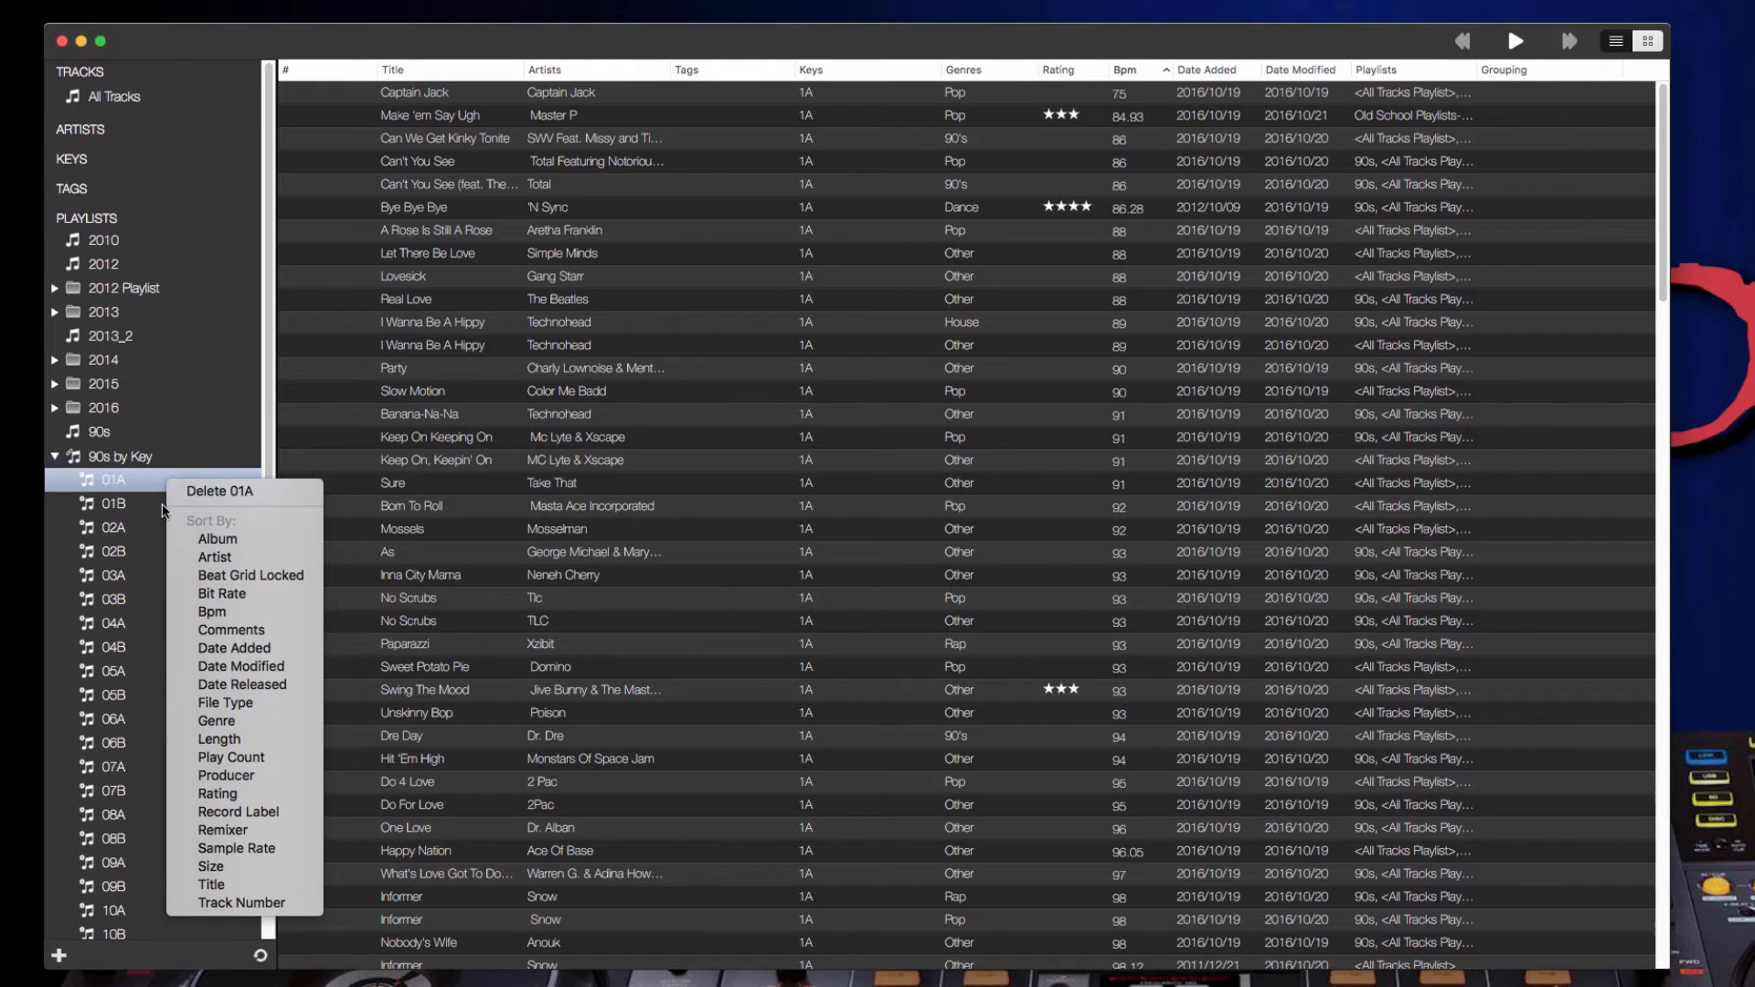
click(251, 720)
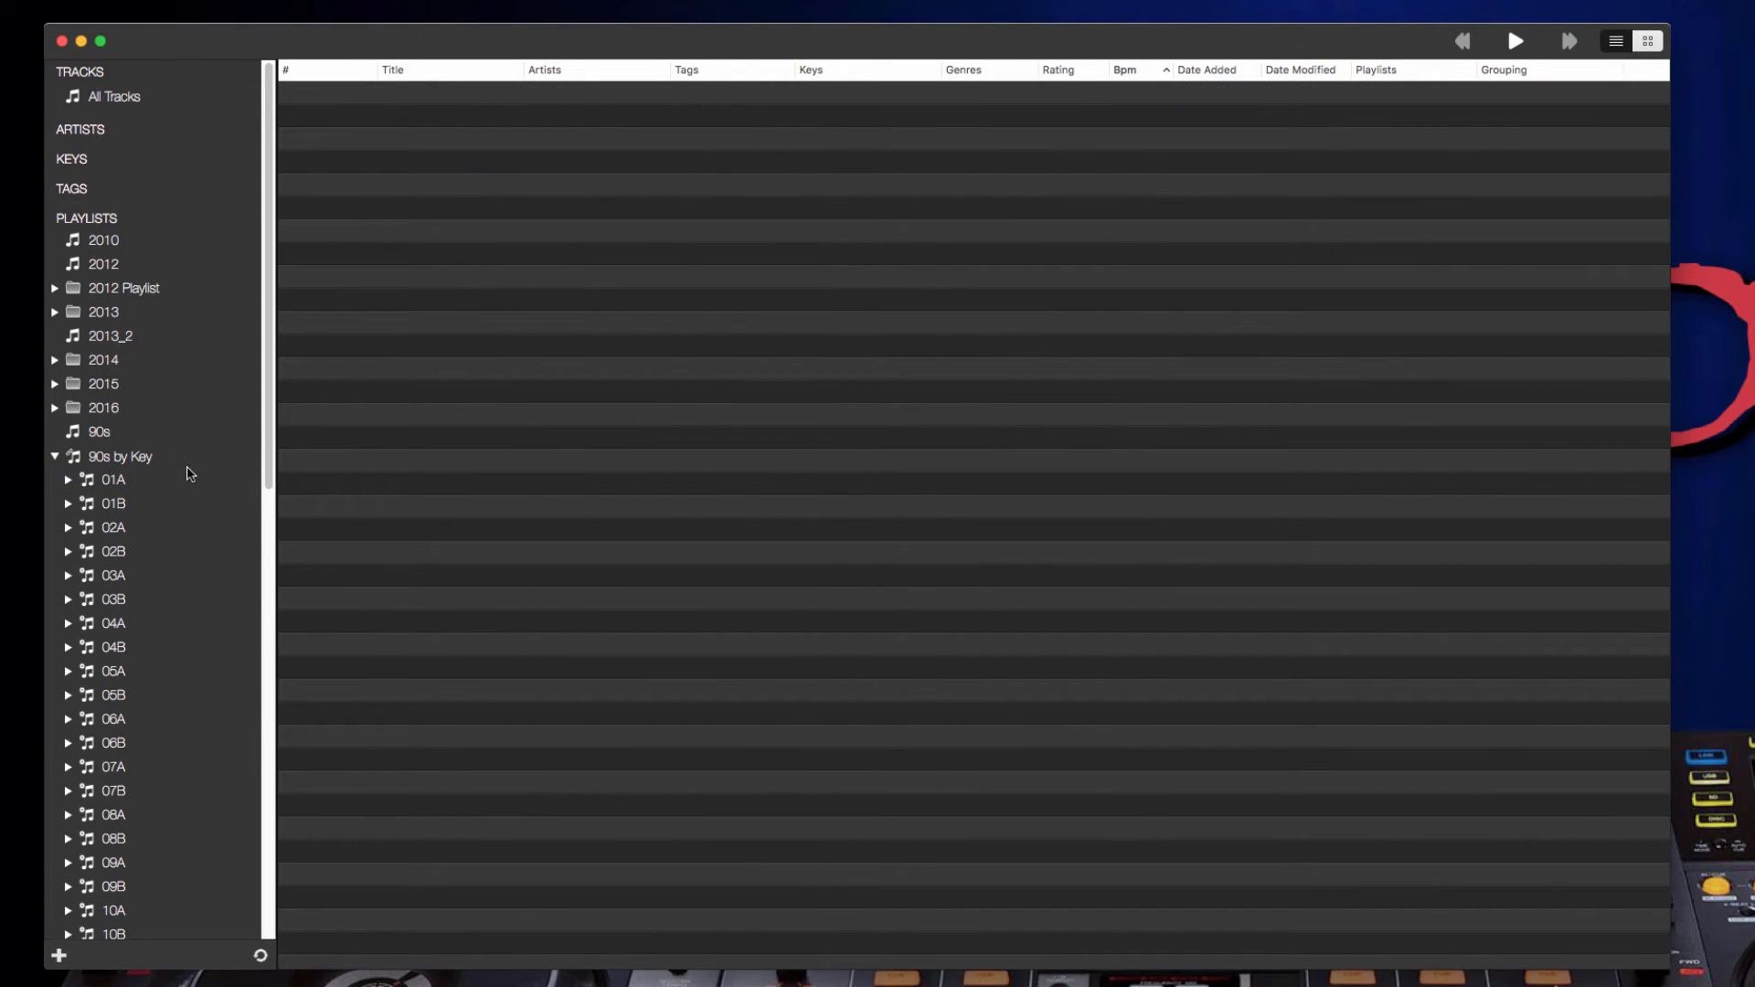
click(79, 485)
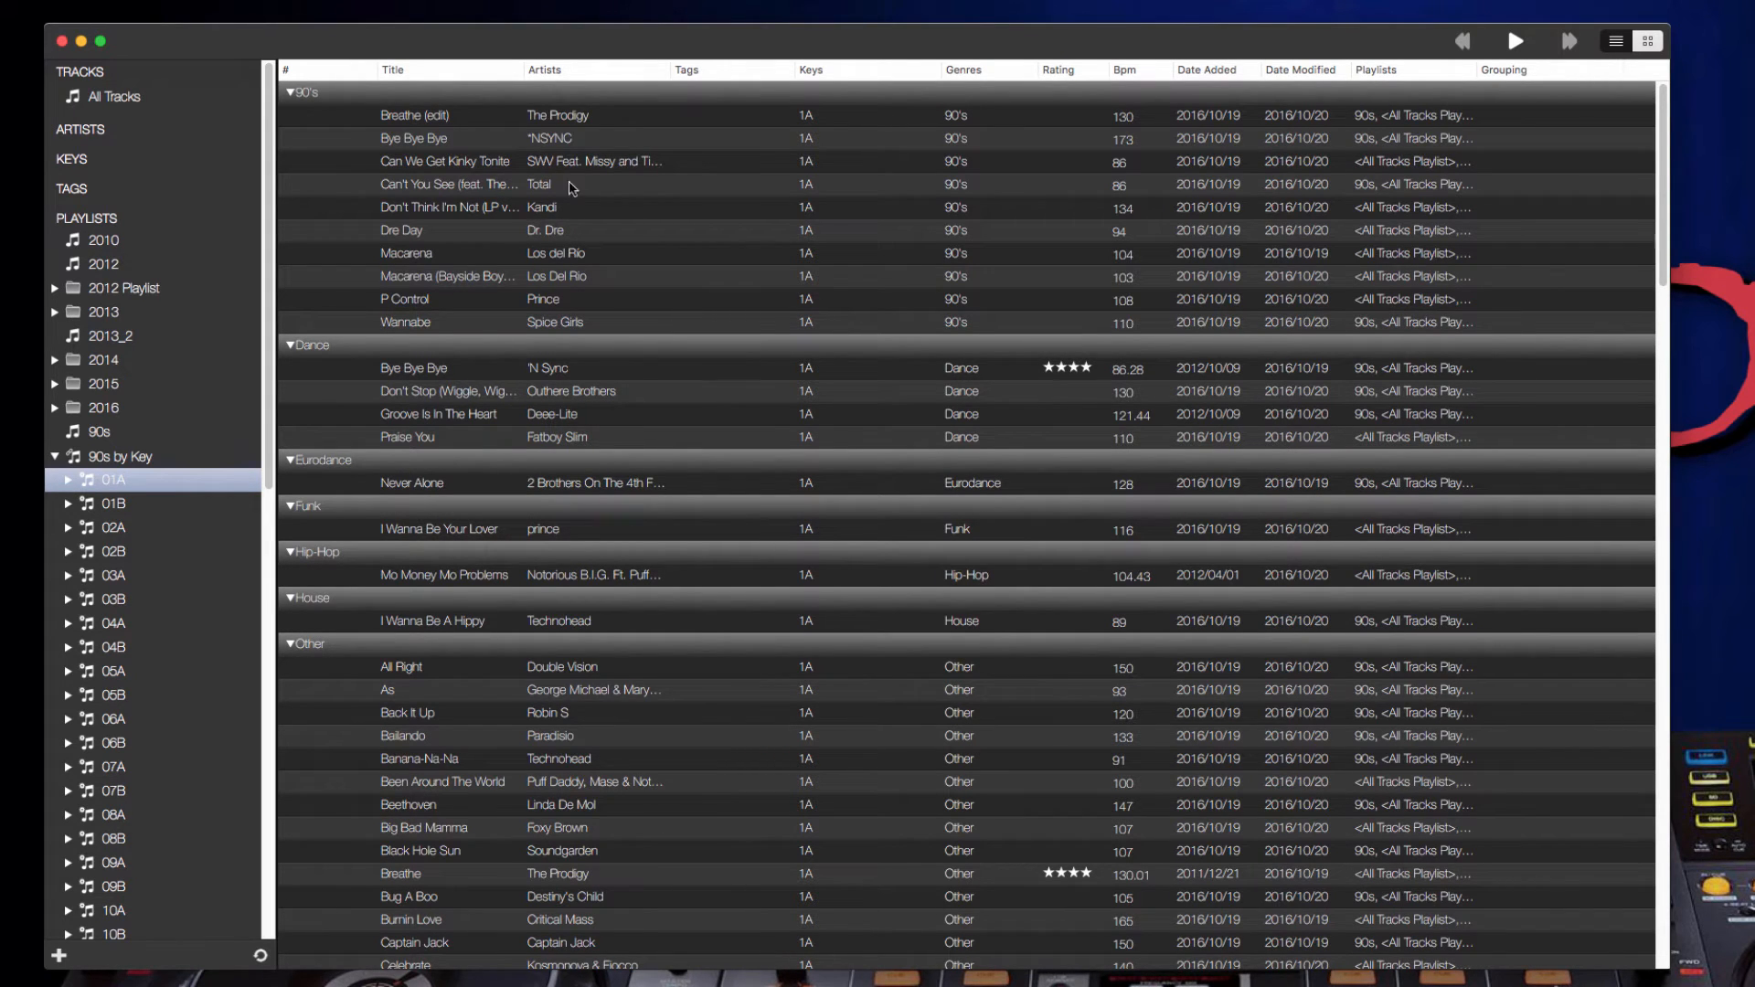
scroll(689, 410, down, 5)
scroll(402, 458, up, 5)
scroll(681, 583, down, 9)
scroll(681, 587, down, 6)
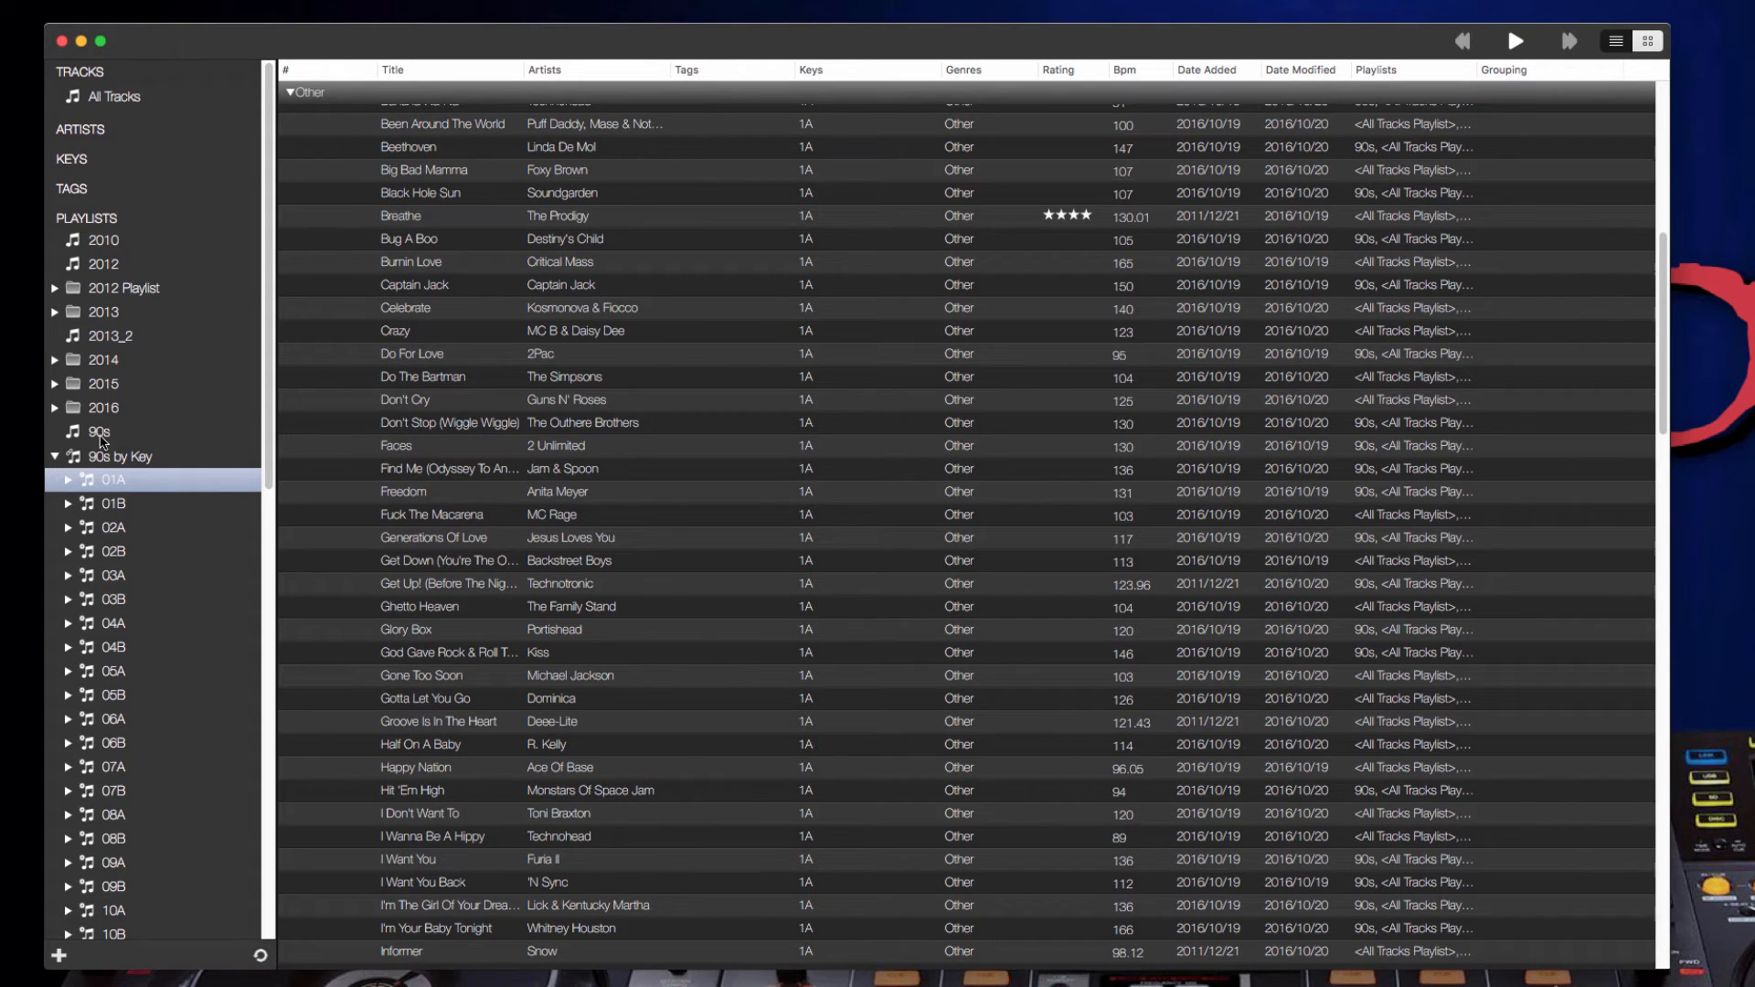
Reopen the original 90s playlist and look through its undivided track list from beginning to end.
click(100, 433)
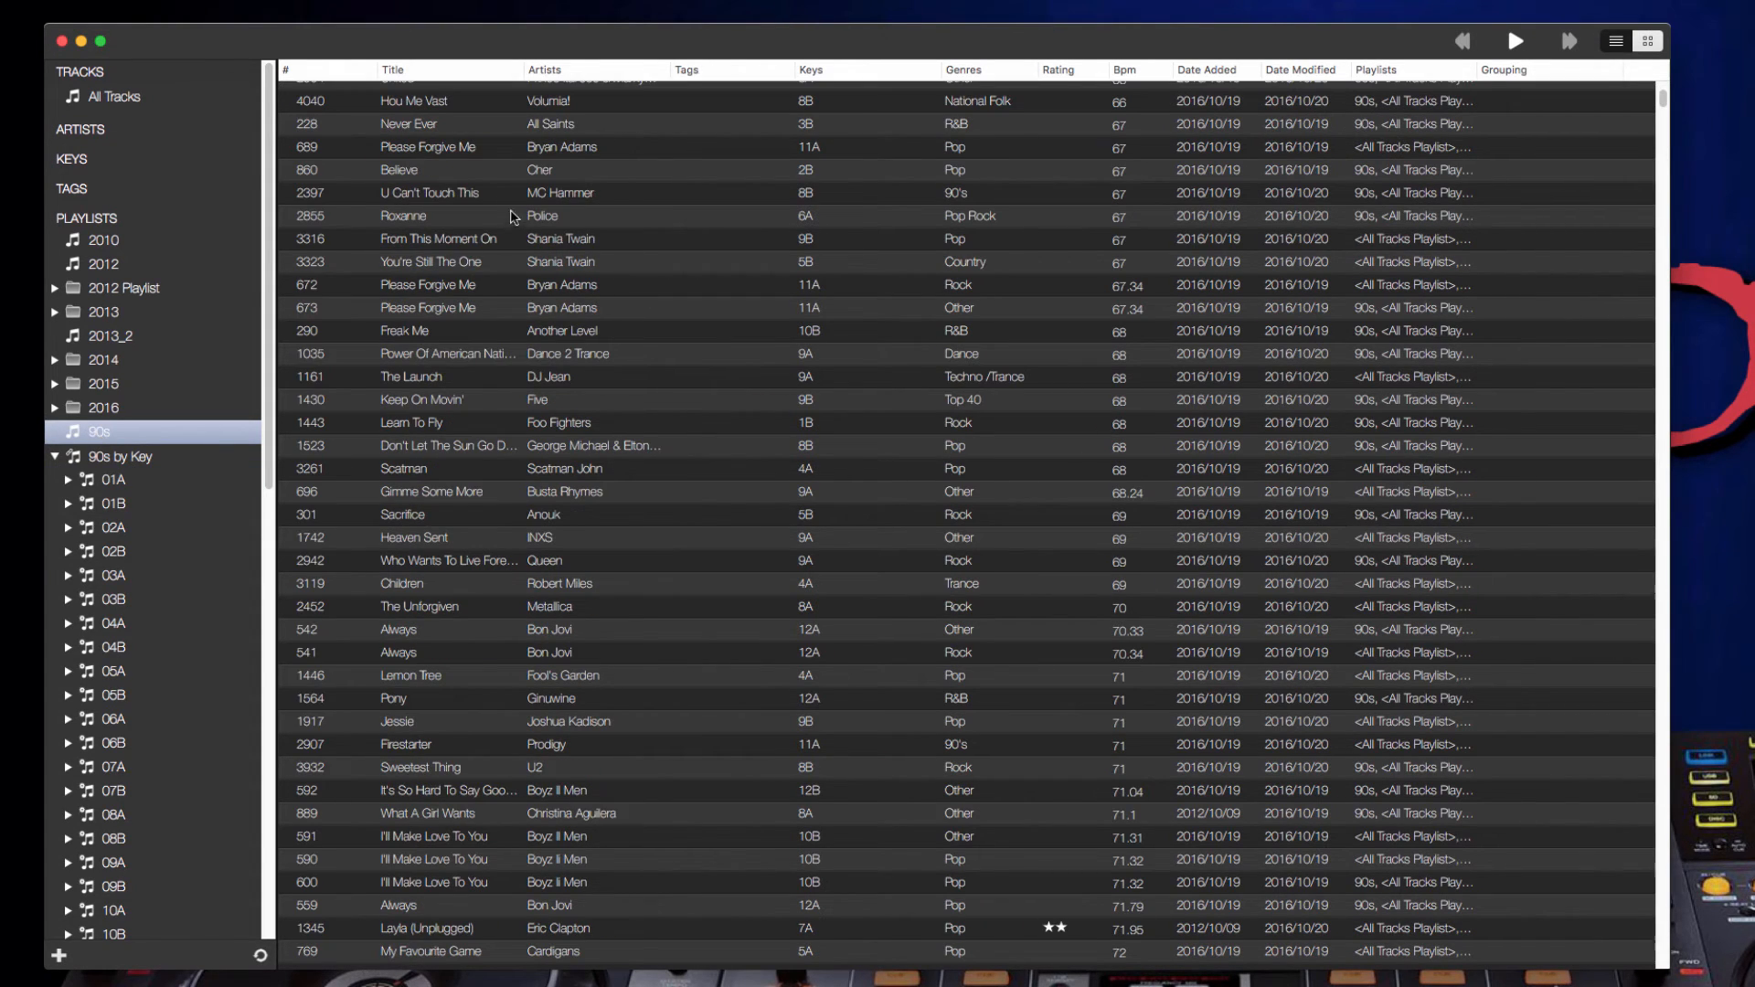
scroll(559, 302, up, 10)
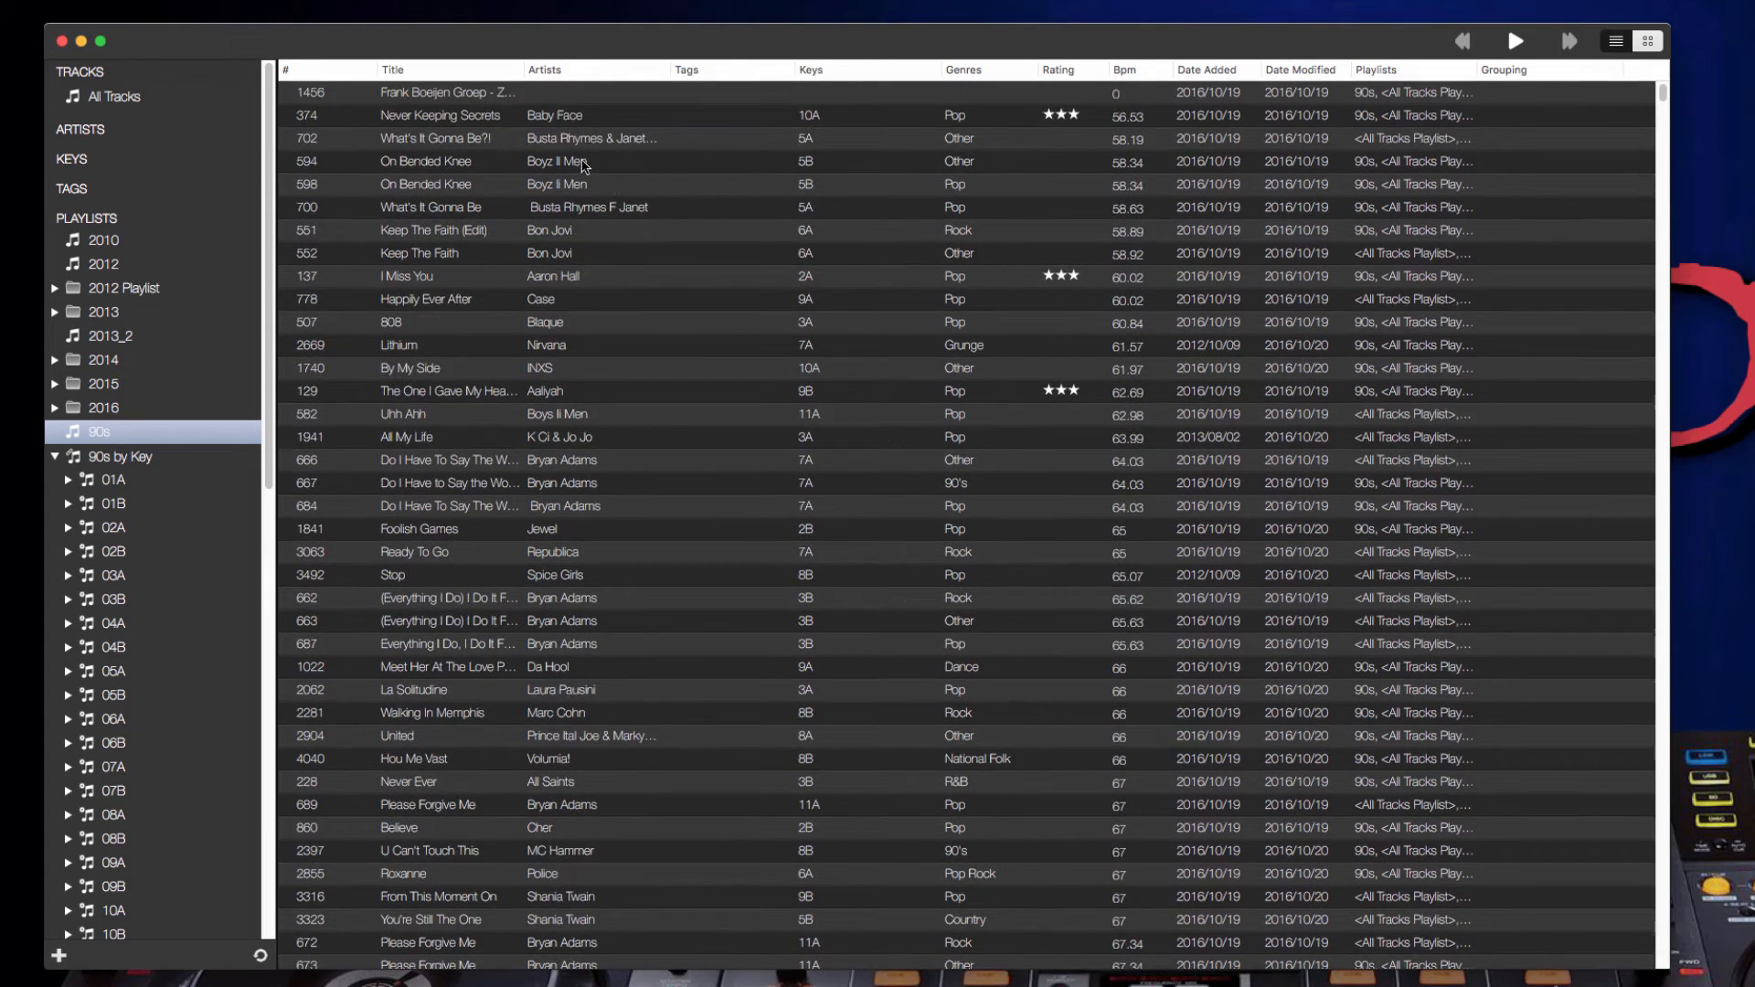
click(581, 99)
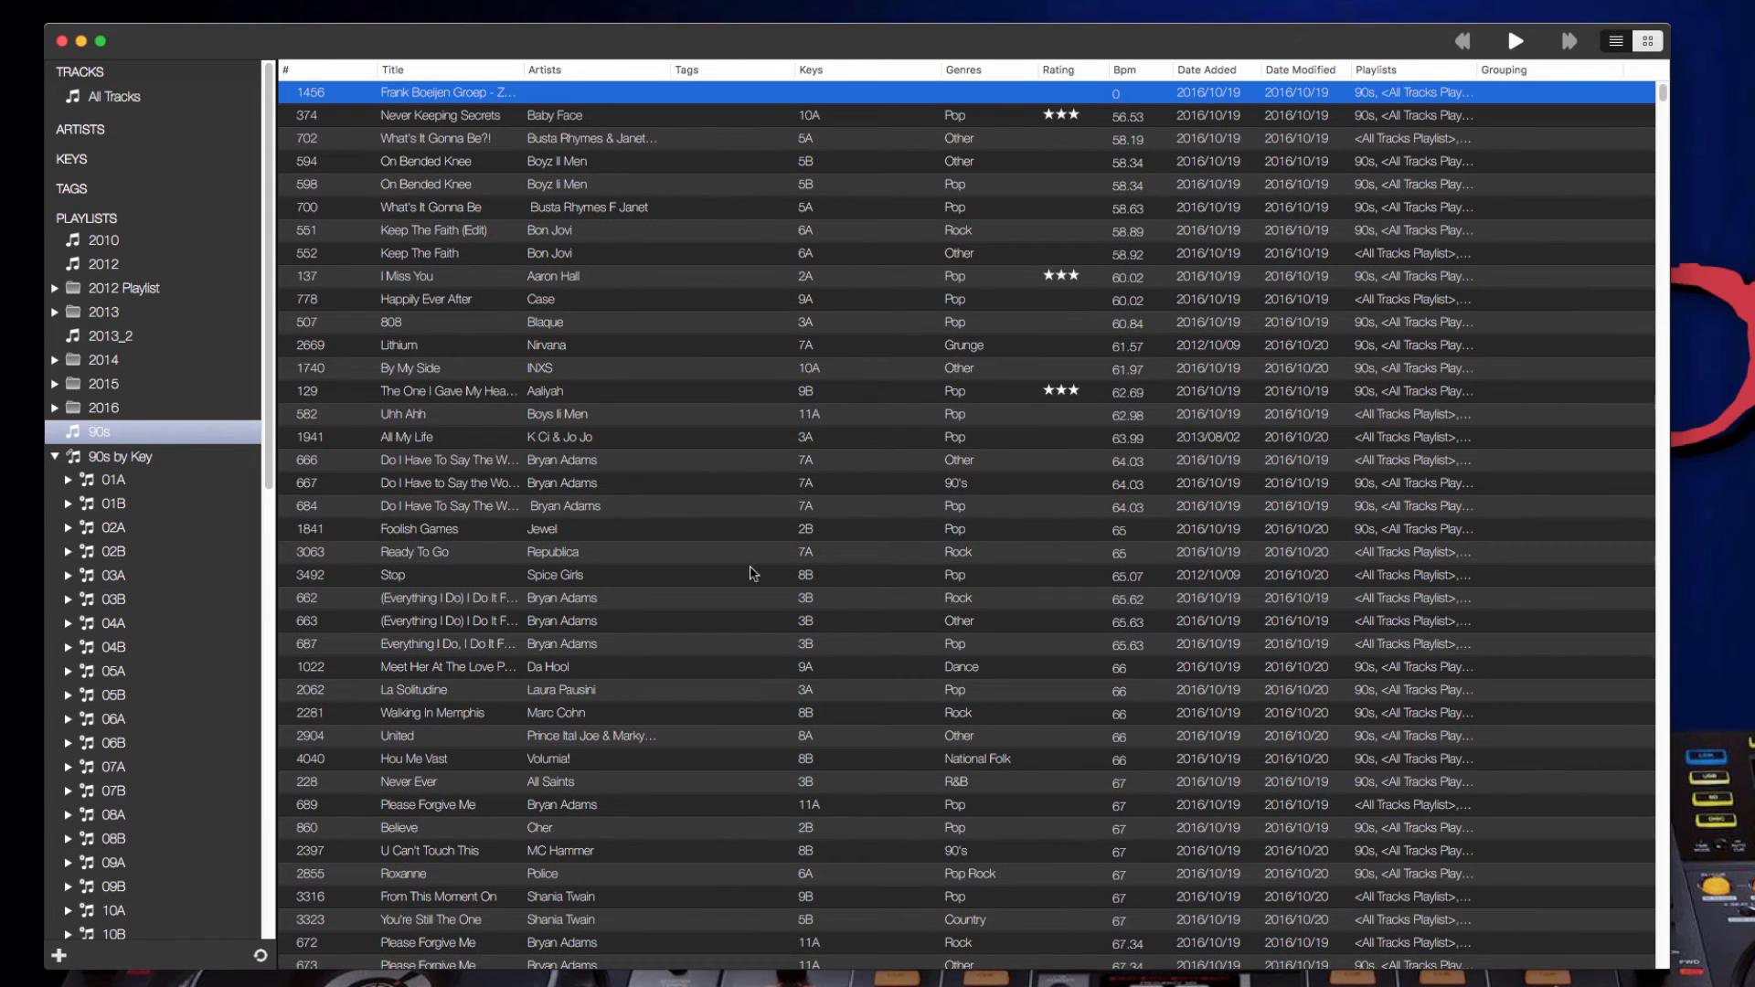
scroll(1626, 725, down, 20)
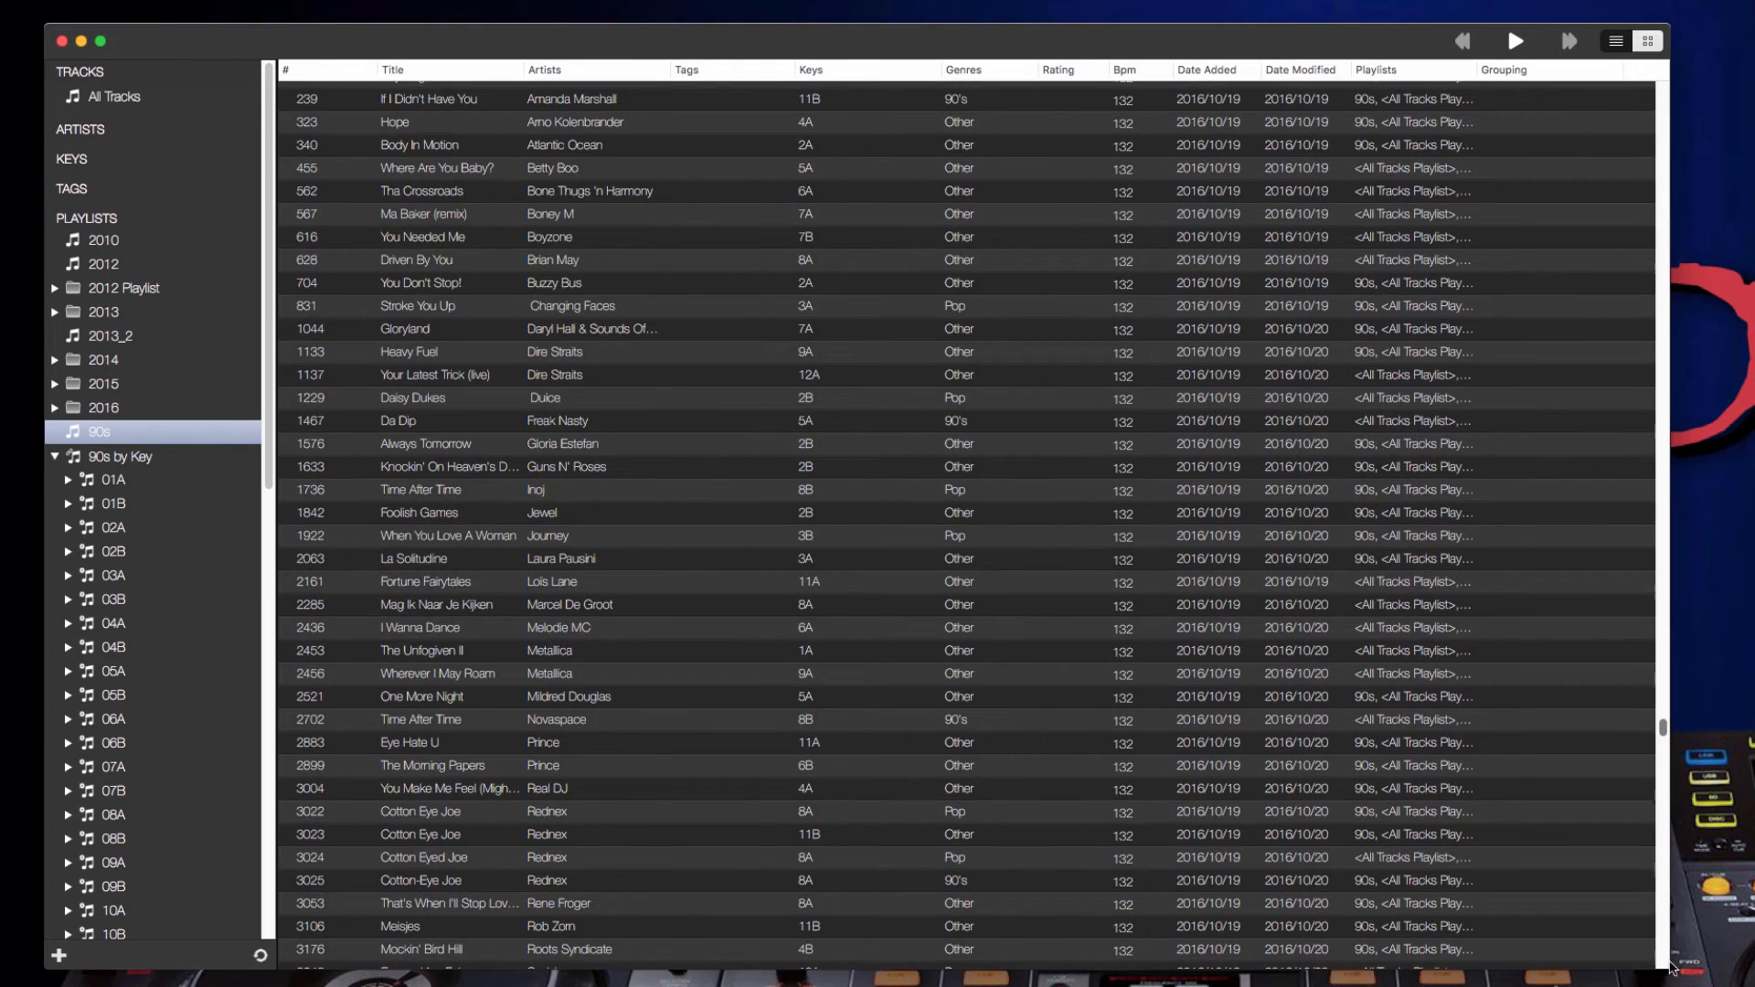
drag(1673, 969, 1673, 980)
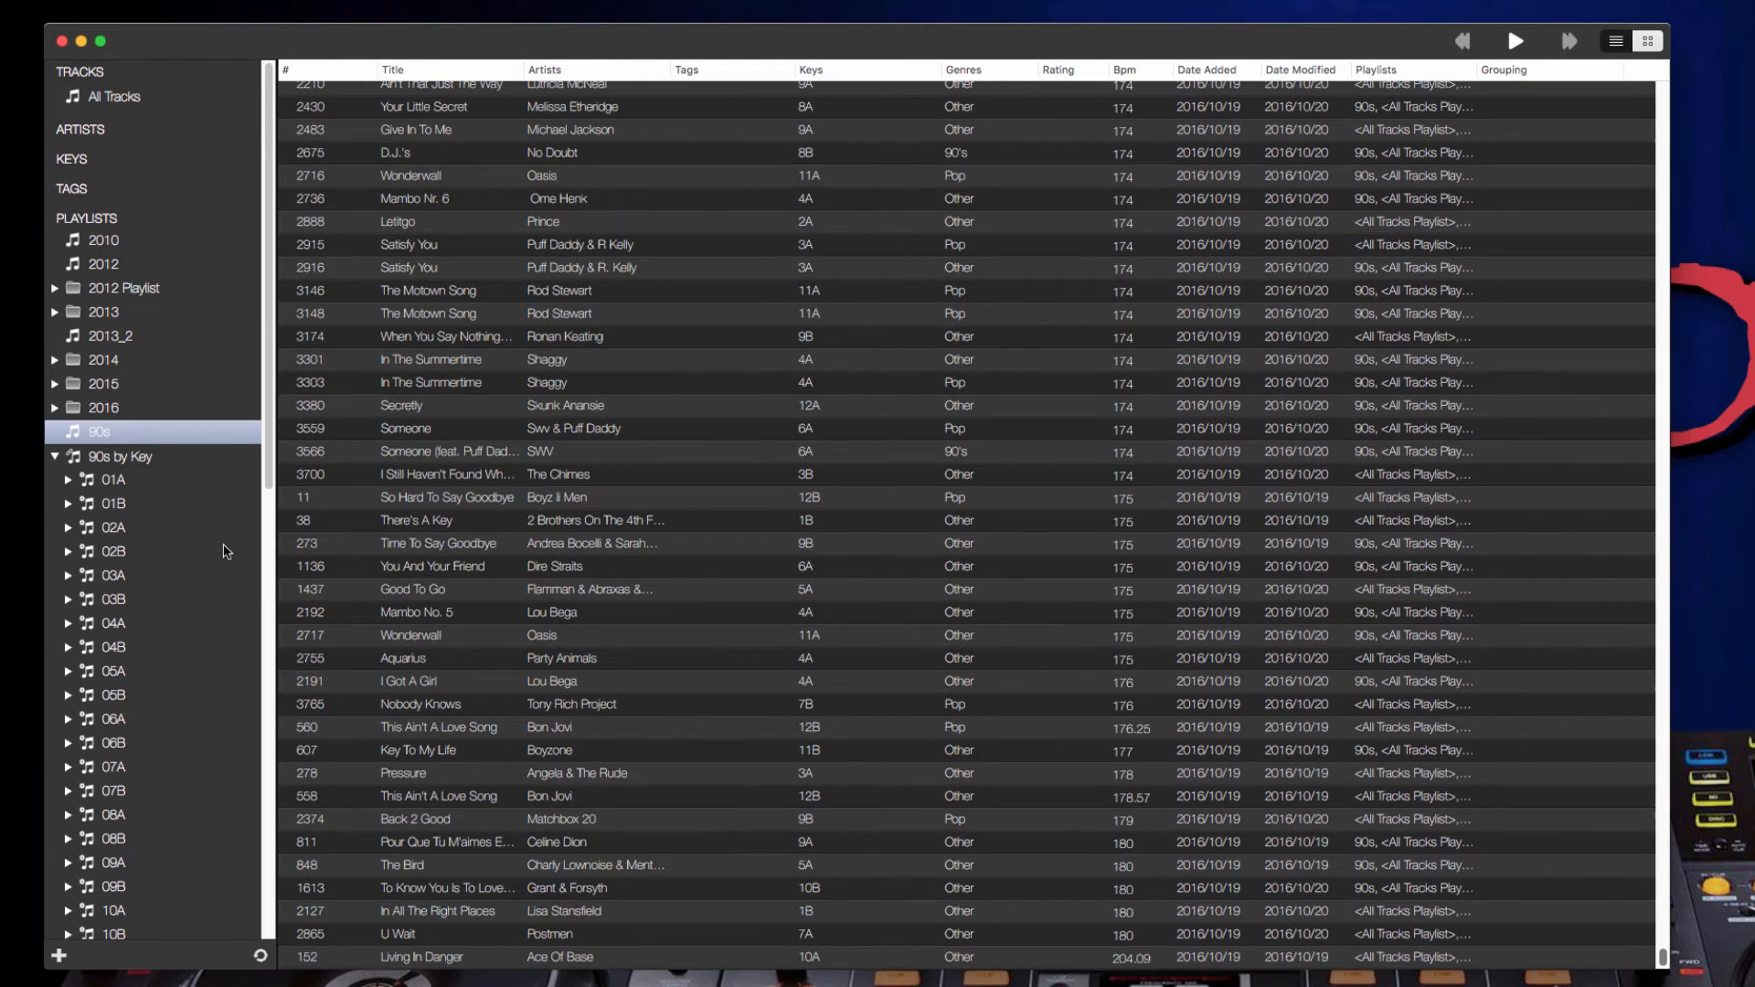
Collapse 90s by Key and open the Old School - Volume 1 playlist in the Old School Playlists folder.
click(55, 456)
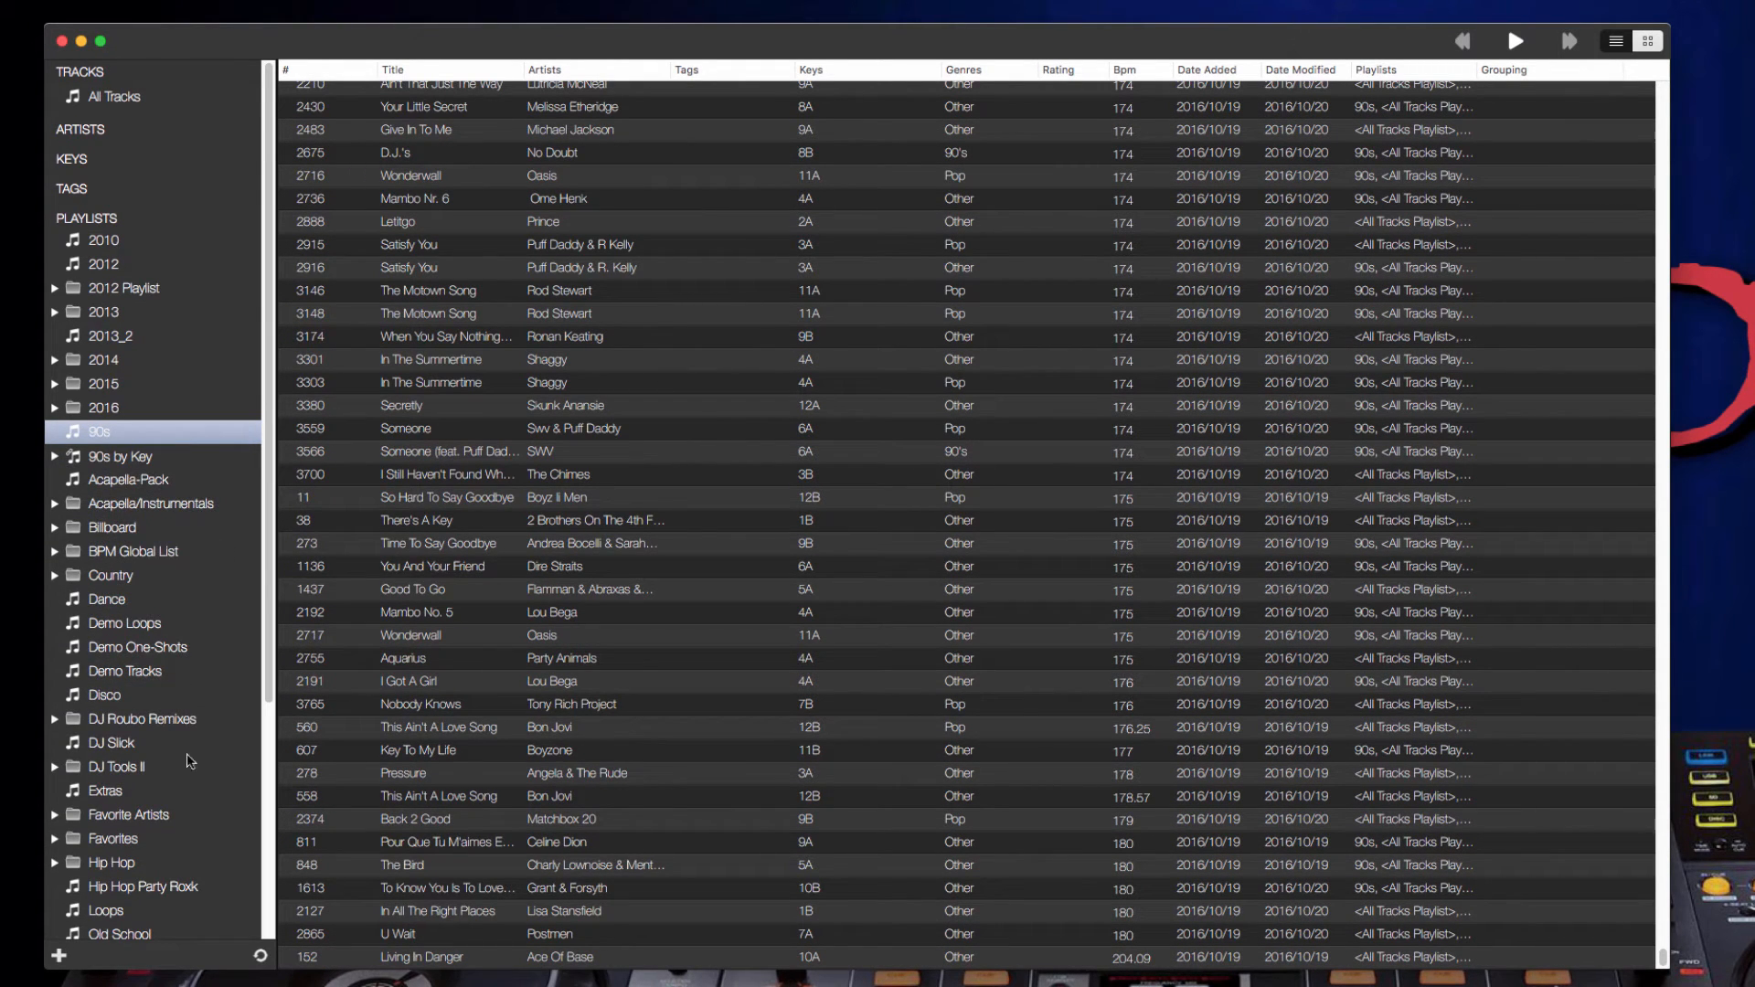
scroll(137, 749, down, 5)
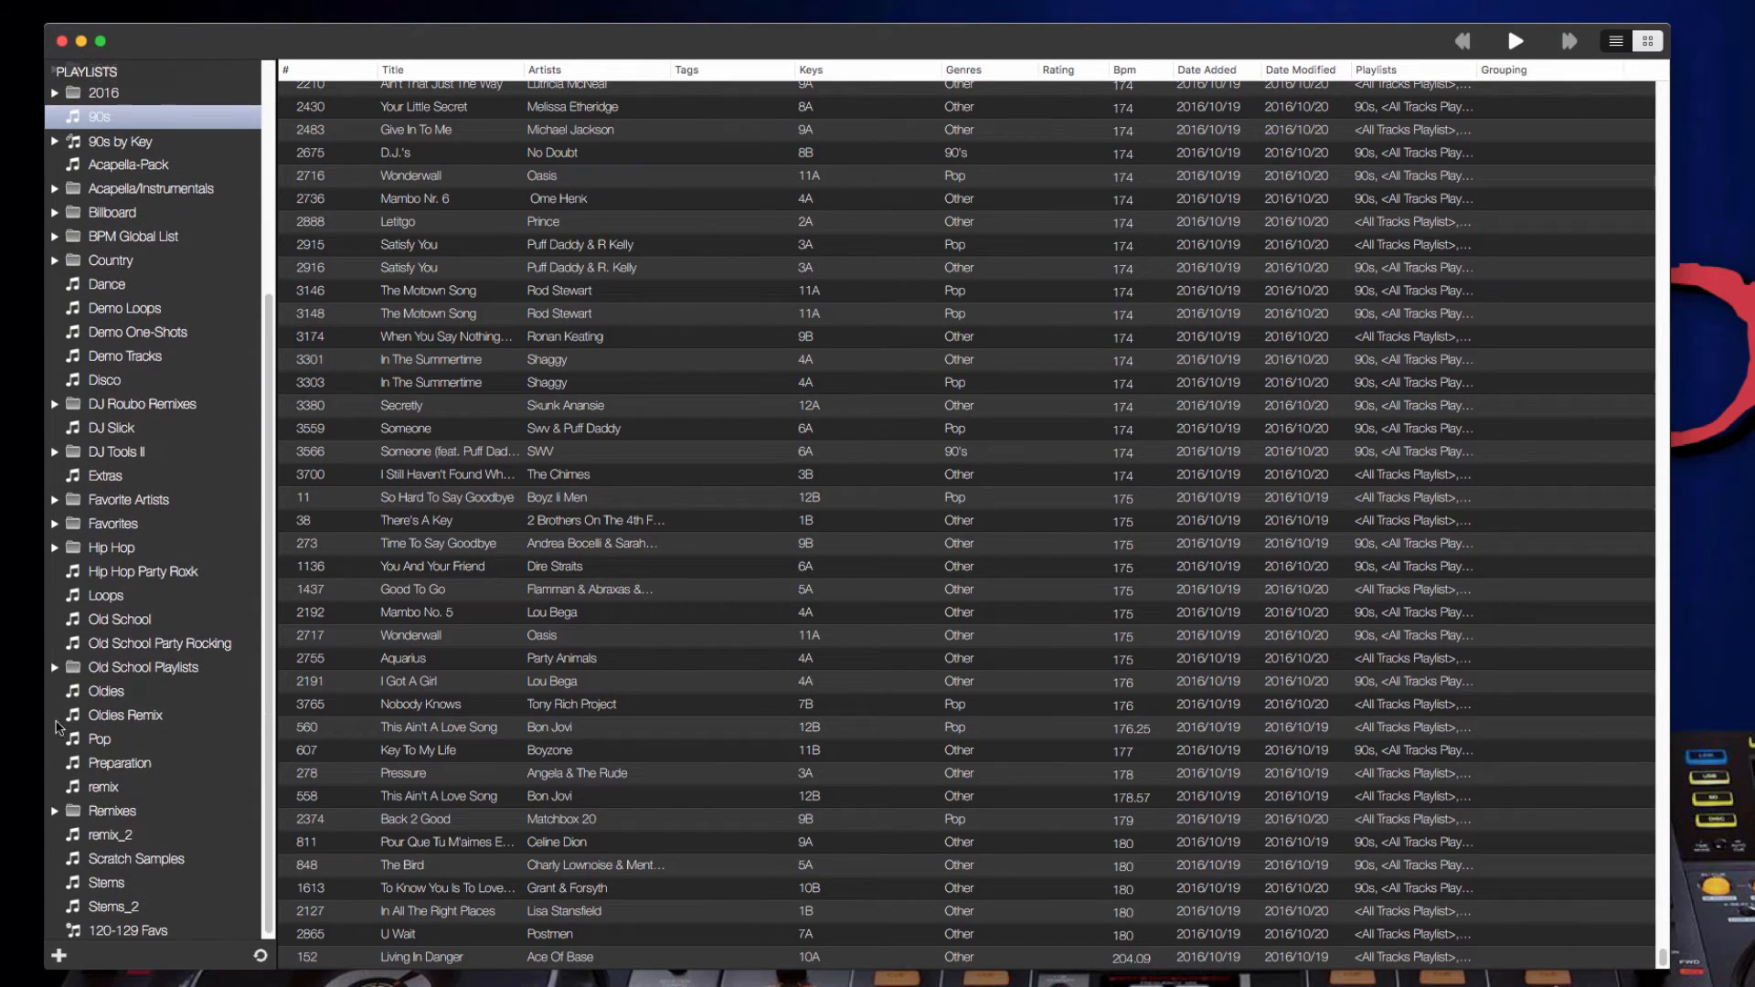
click(55, 677)
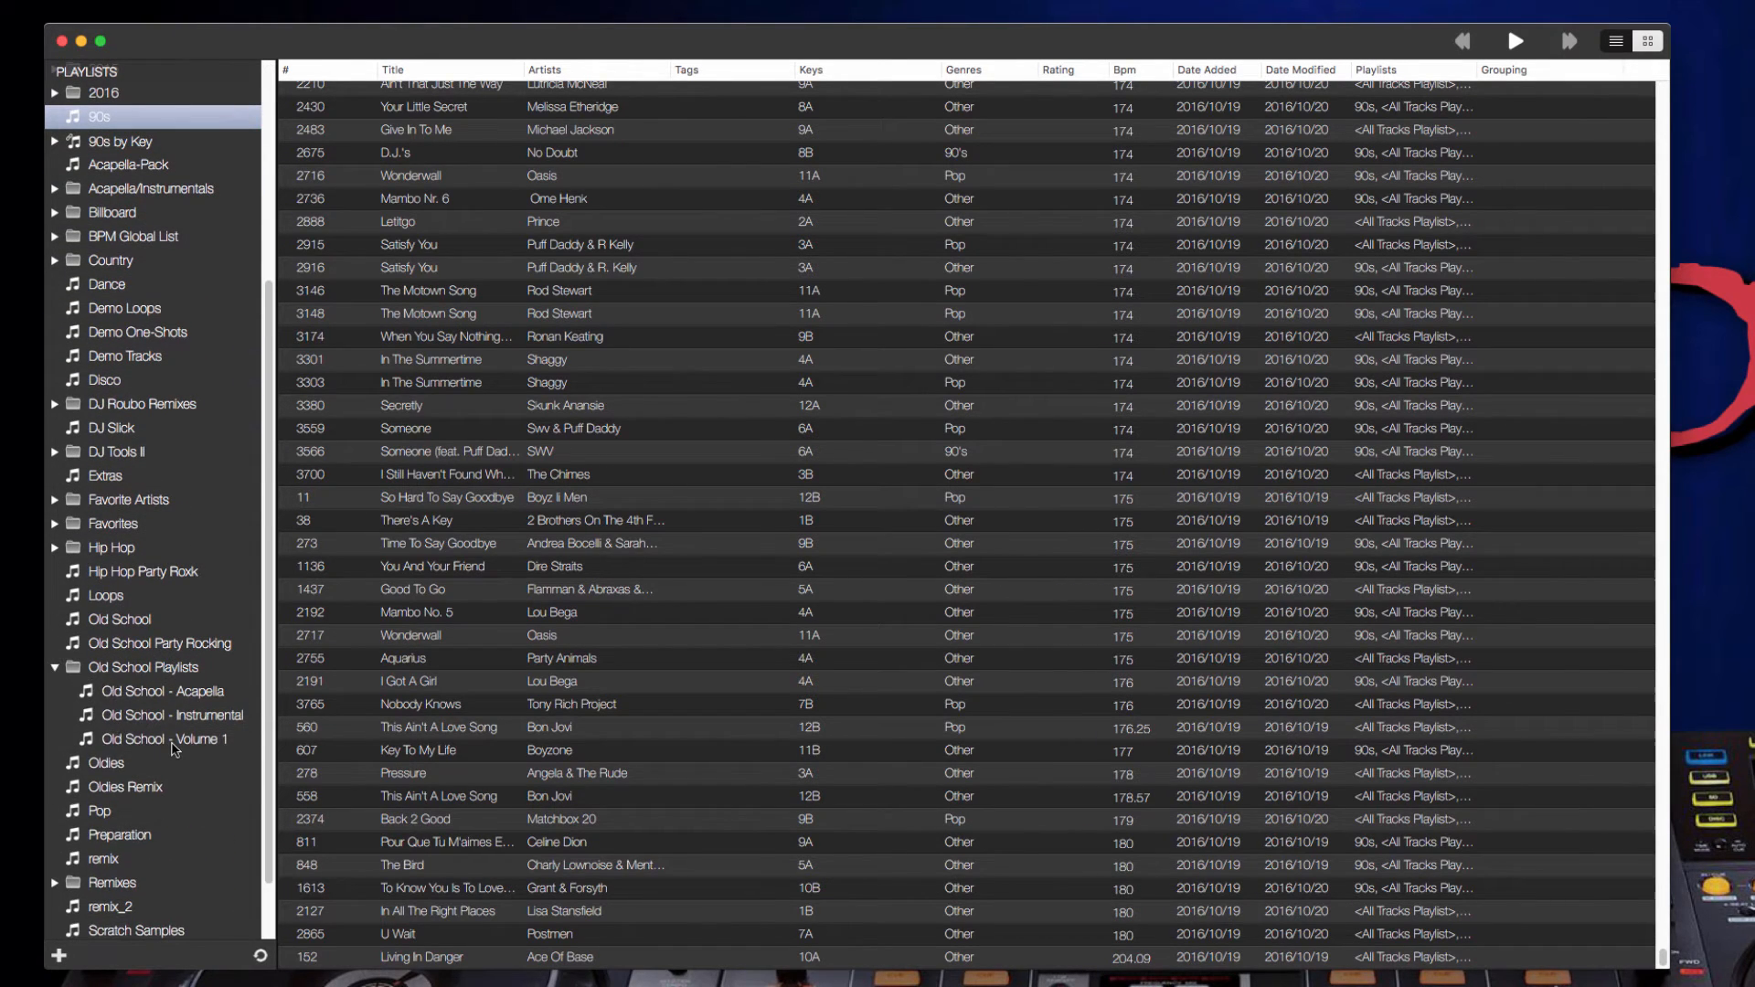
click(171, 743)
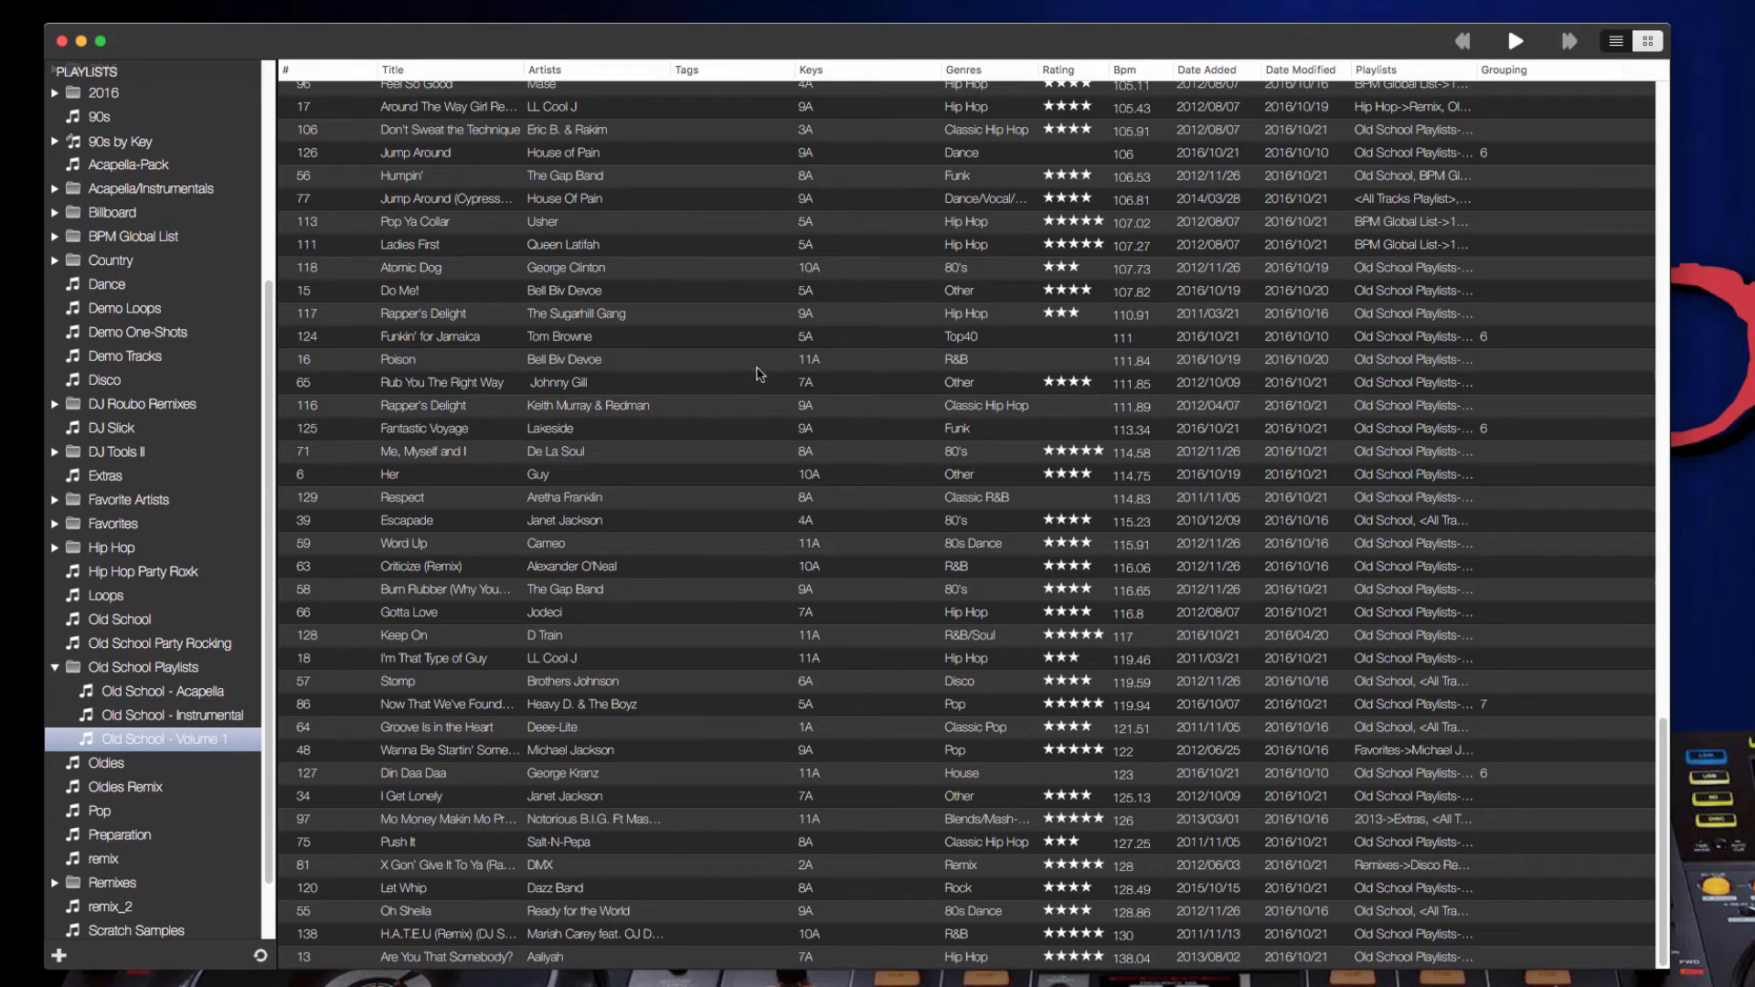
Add the tags Old School and Classic to the track Funkin' for Jamaica and confirm the track's details.
click(708, 340)
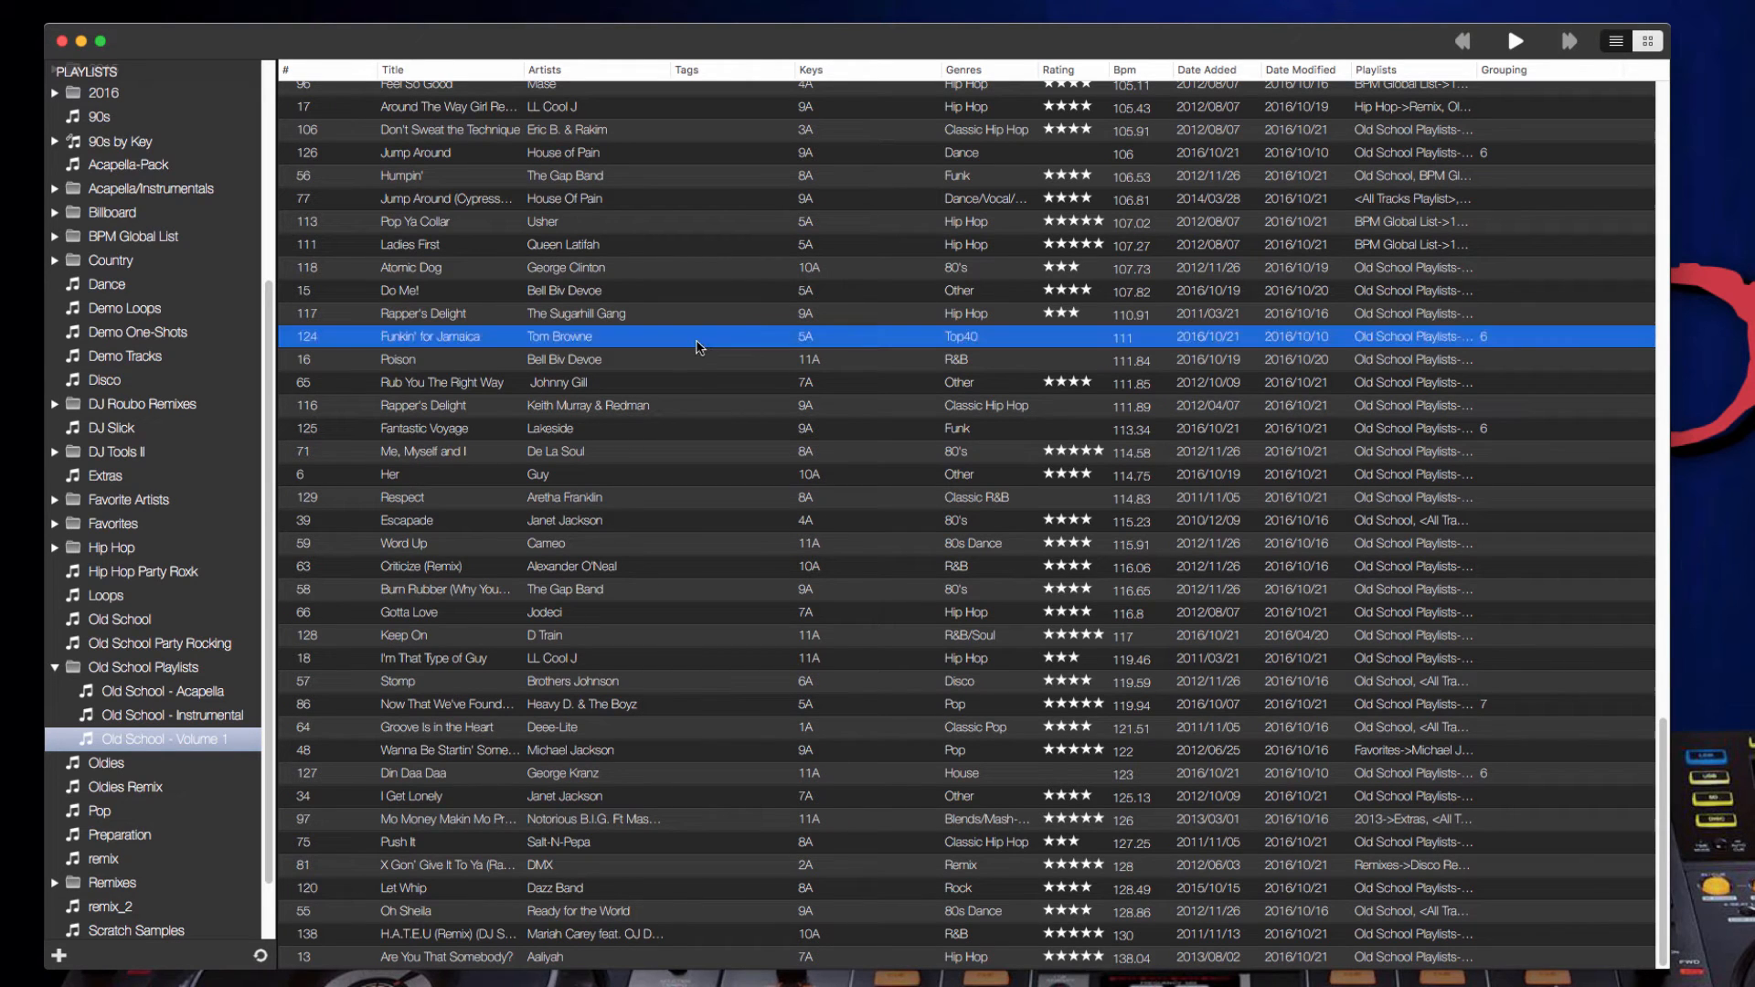
double_click(700, 344)
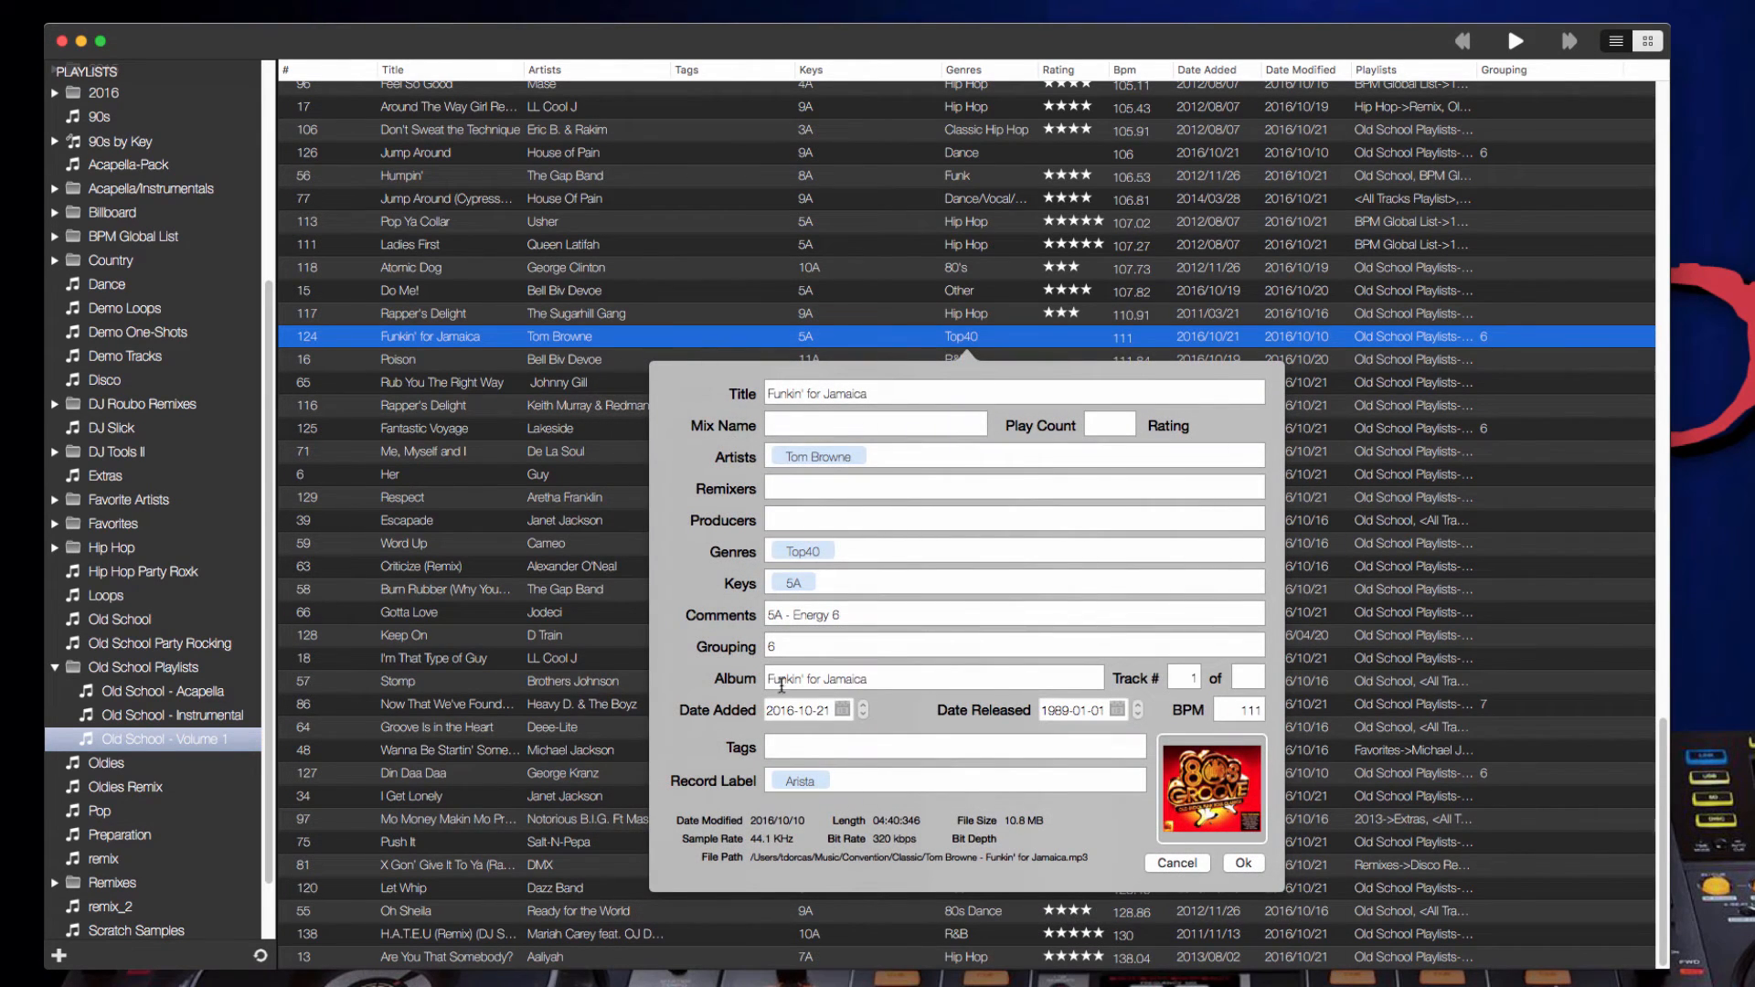
click(799, 743)
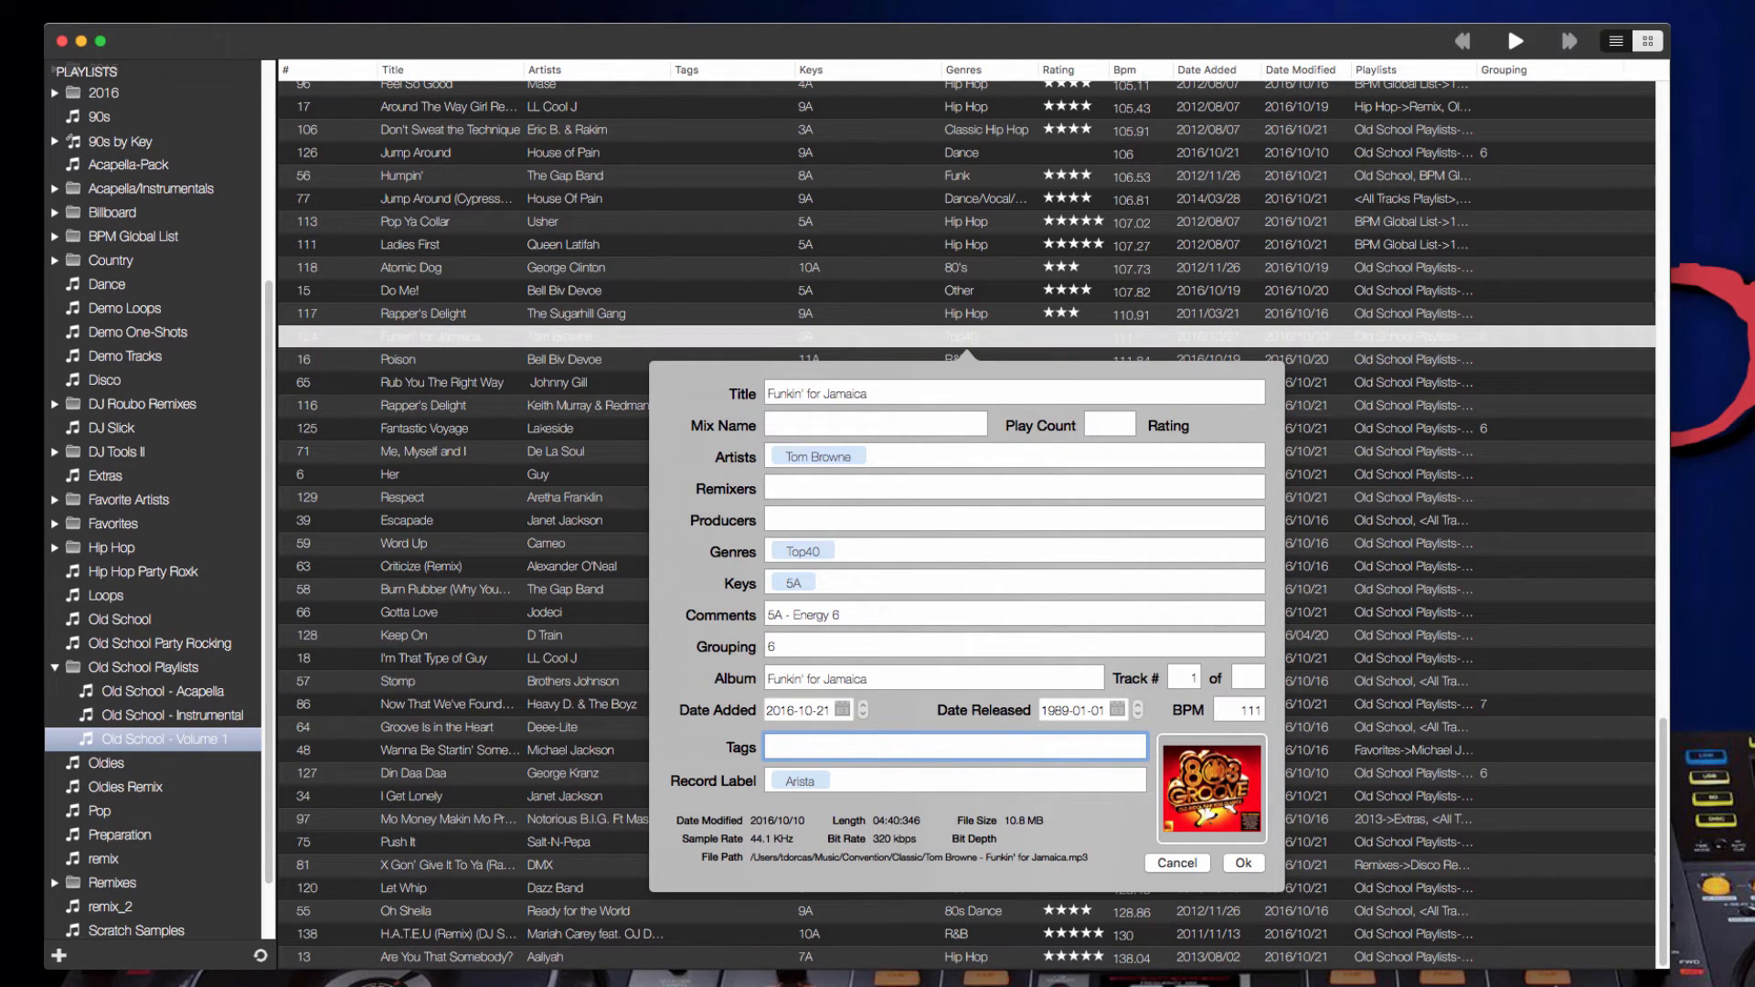
text(Old School)
key(Return)
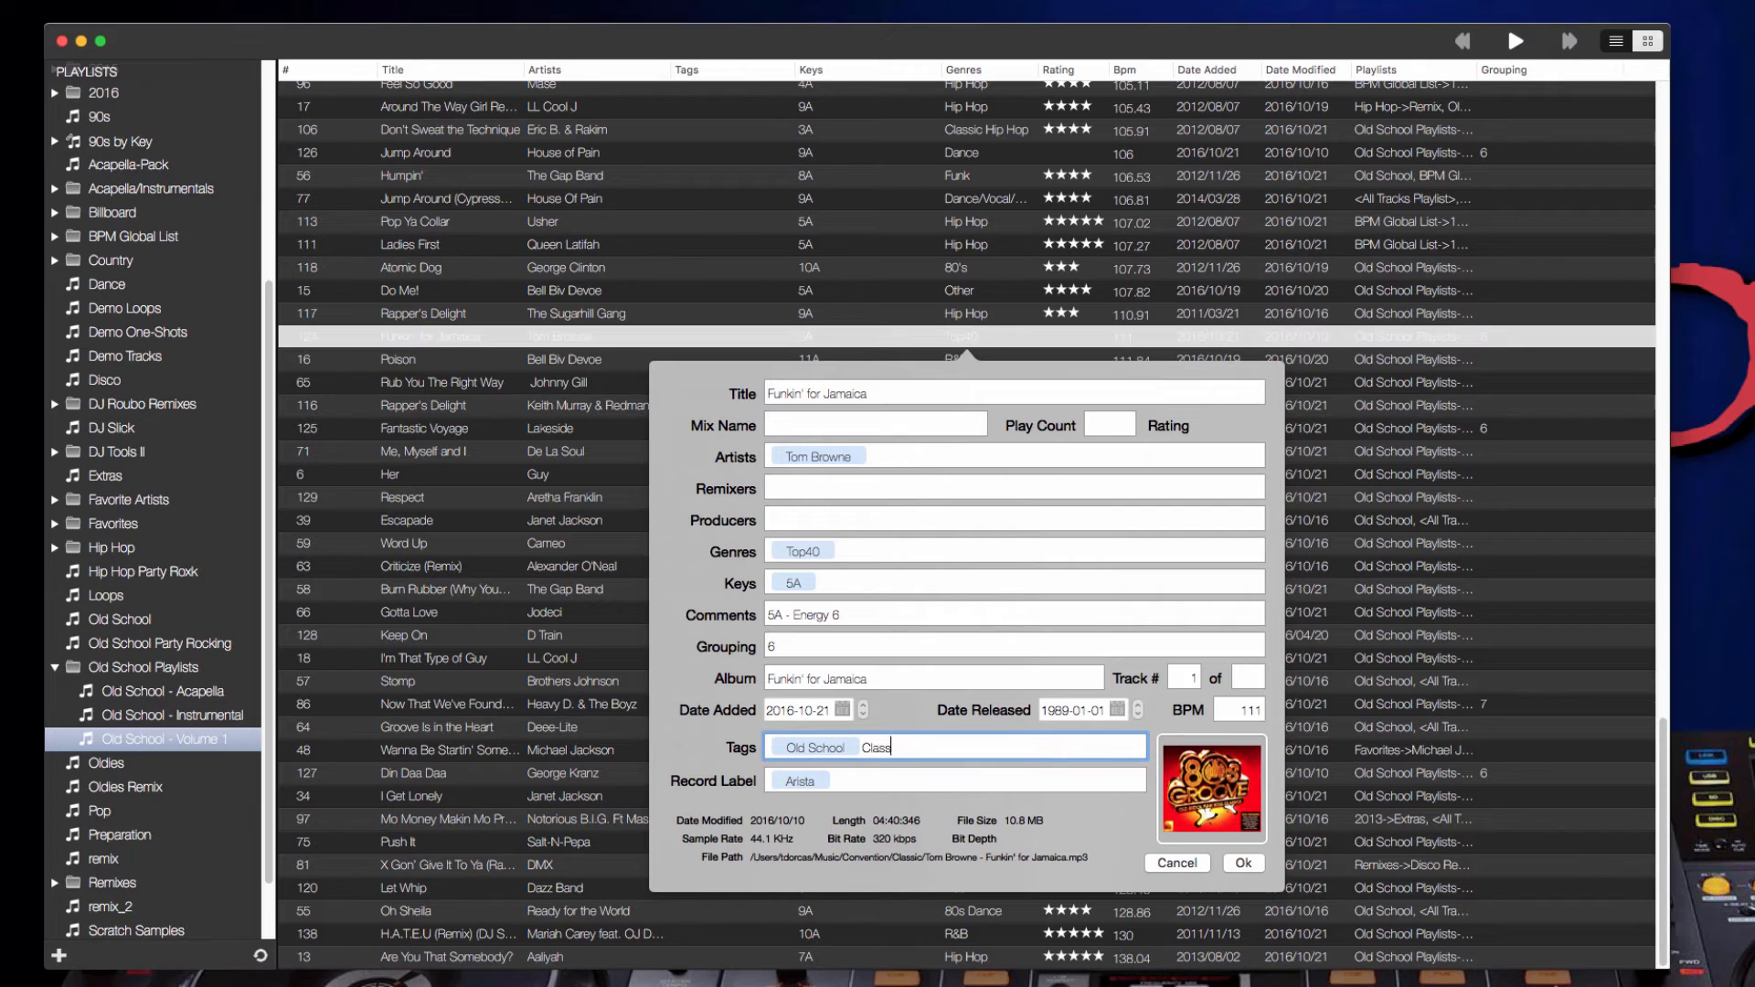
text(Classic)
key(Return)
click(1243, 863)
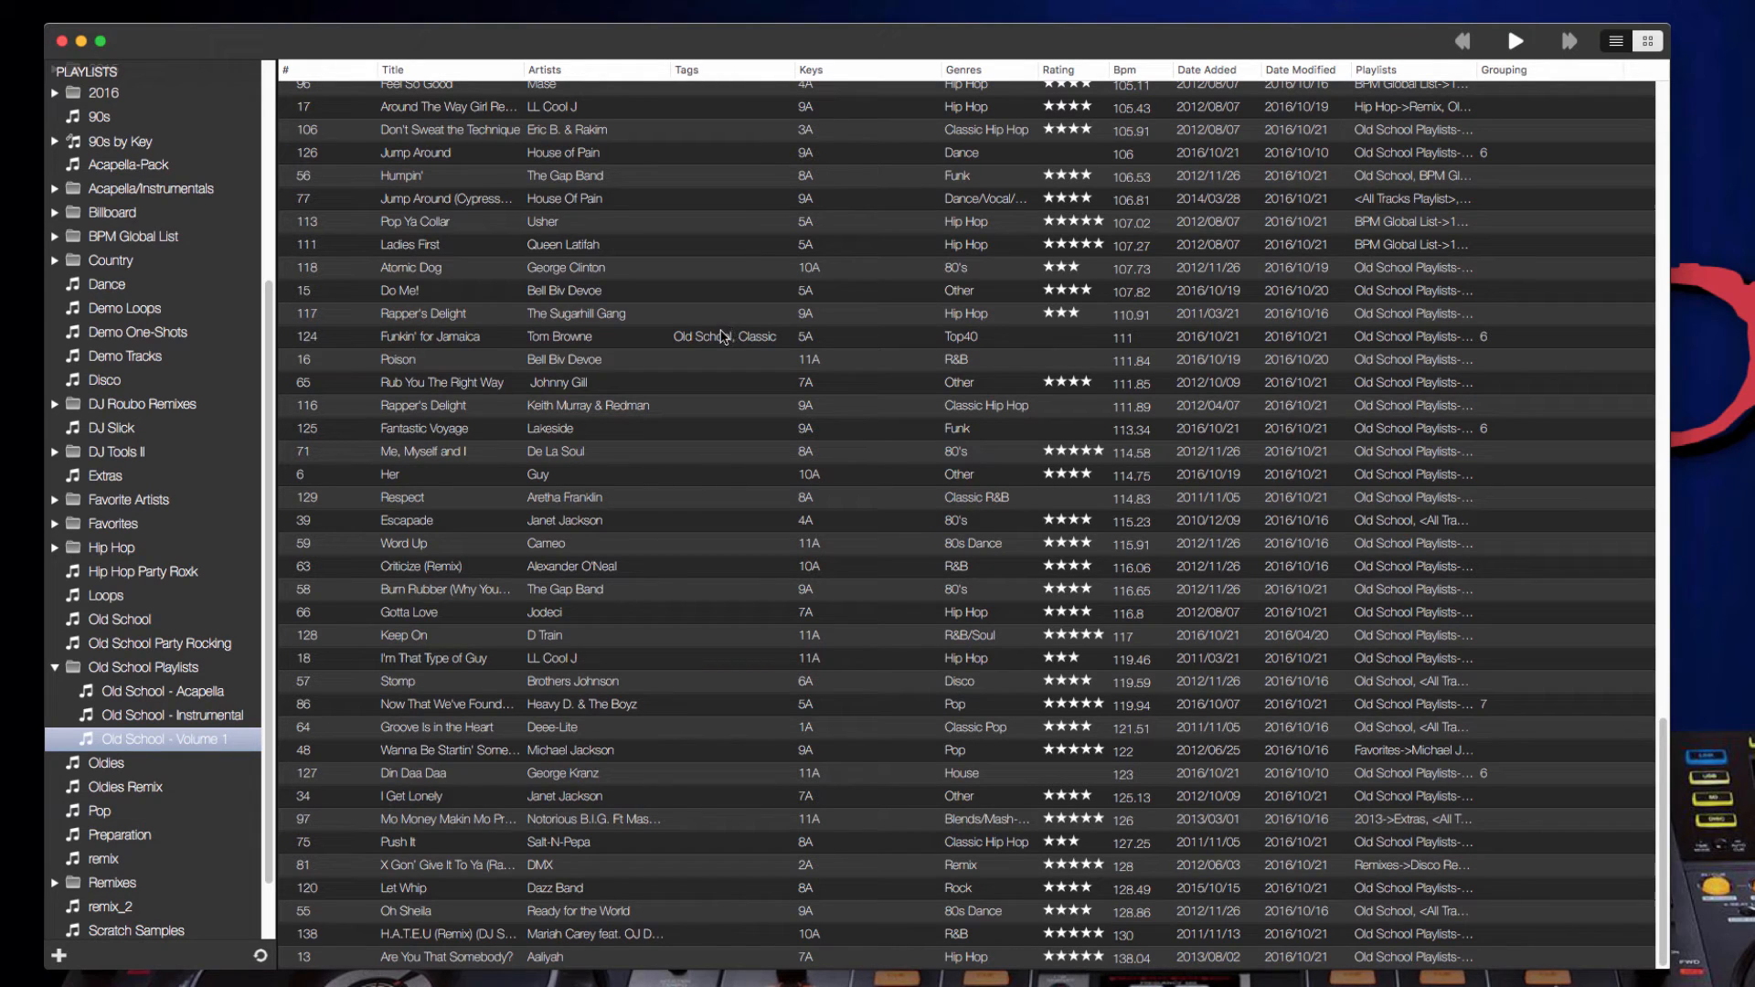
Sort the tracks of the Old School - Volume 1 playlist by playlist number in ascending order.
click(595, 160)
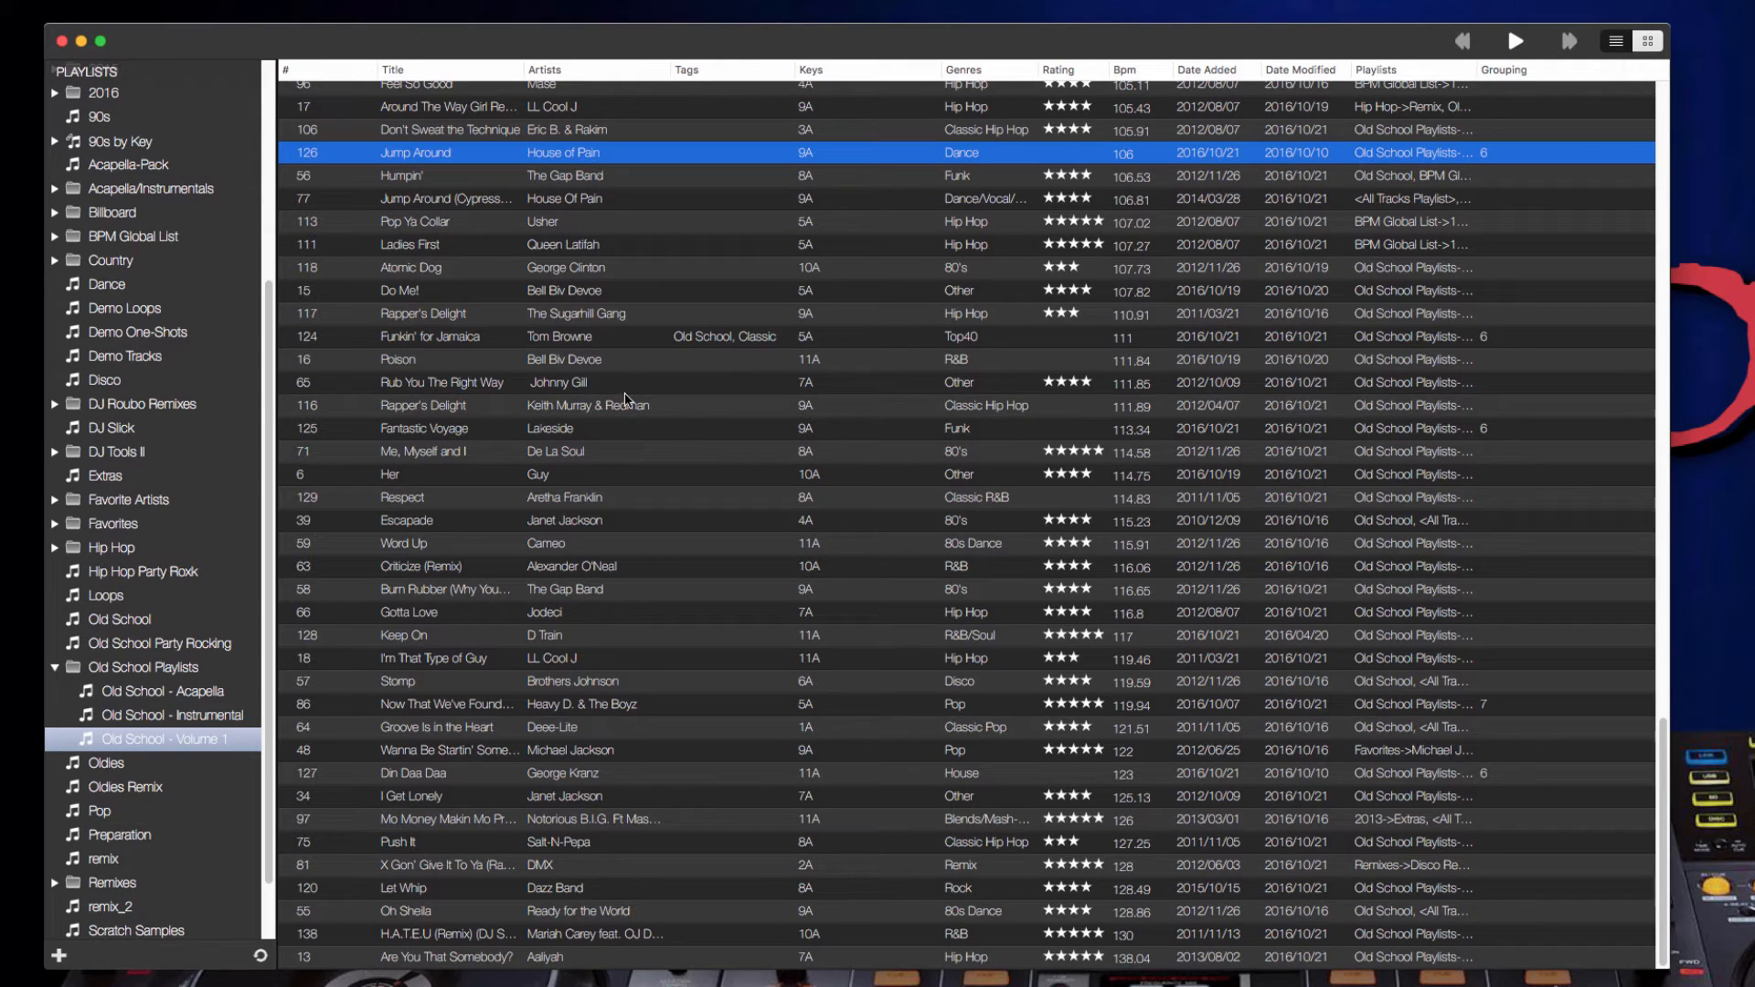
shift+click(630, 405)
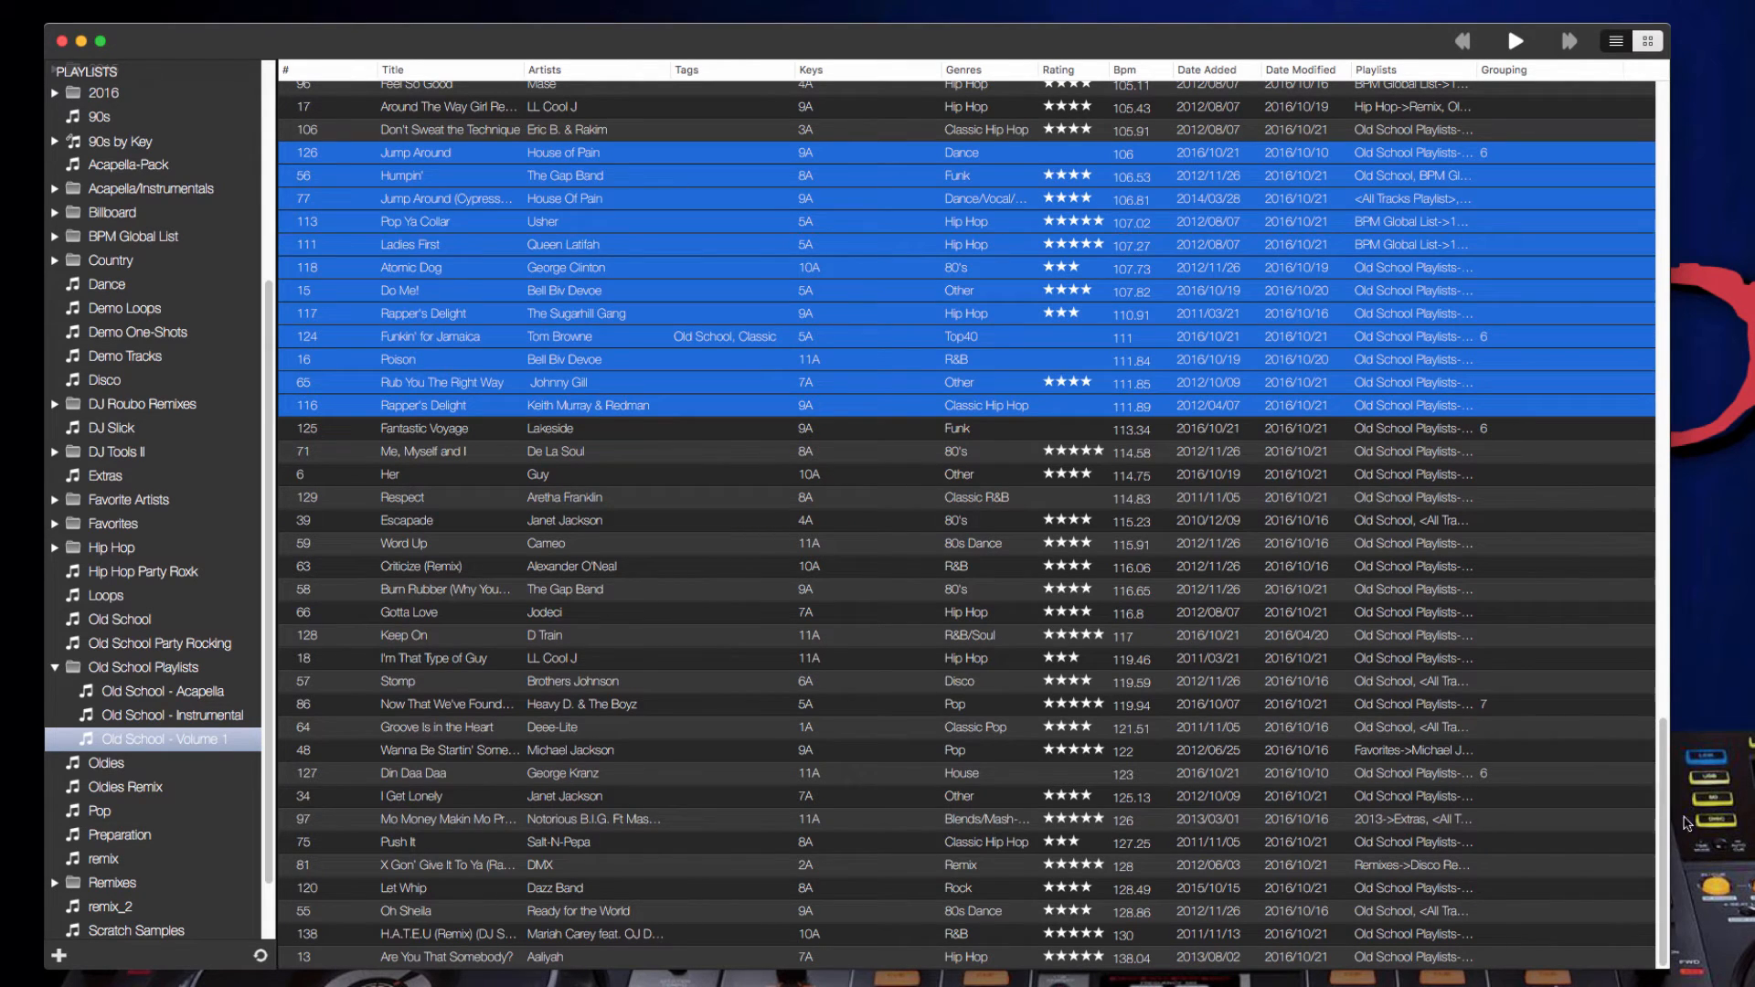
drag(1663, 811, 1686, 98)
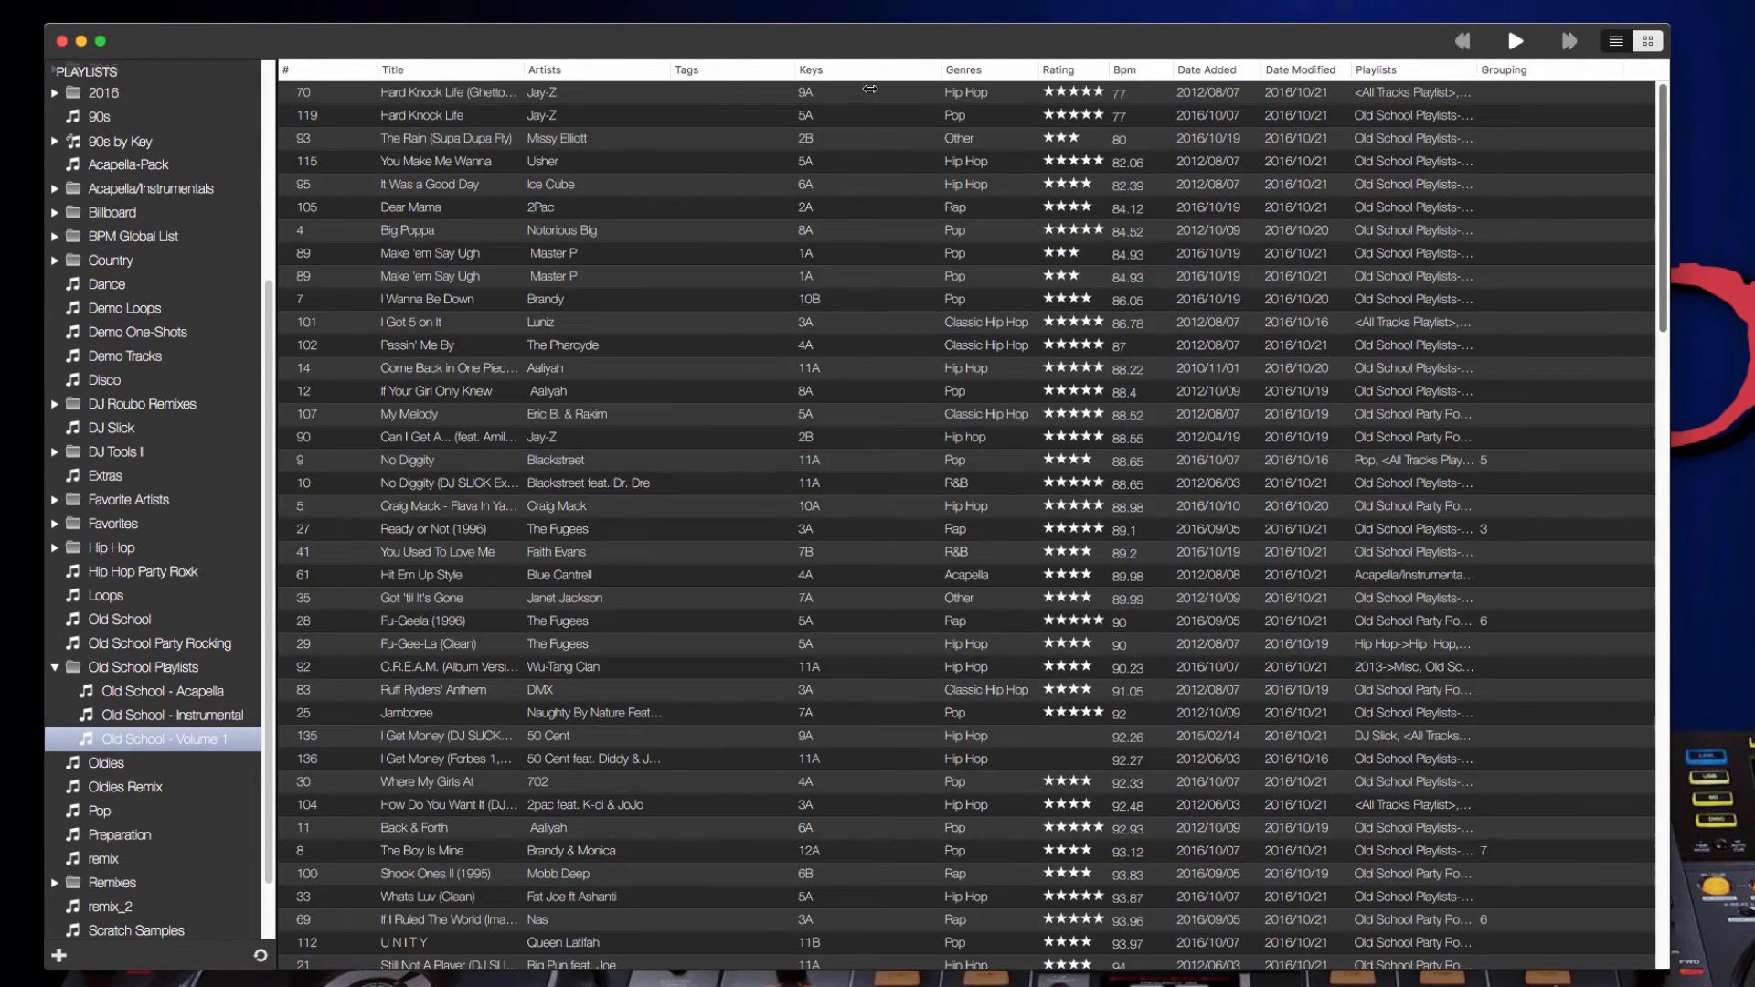
scroll(487, 119, down, 7)
scroll(481, 261, up, 7)
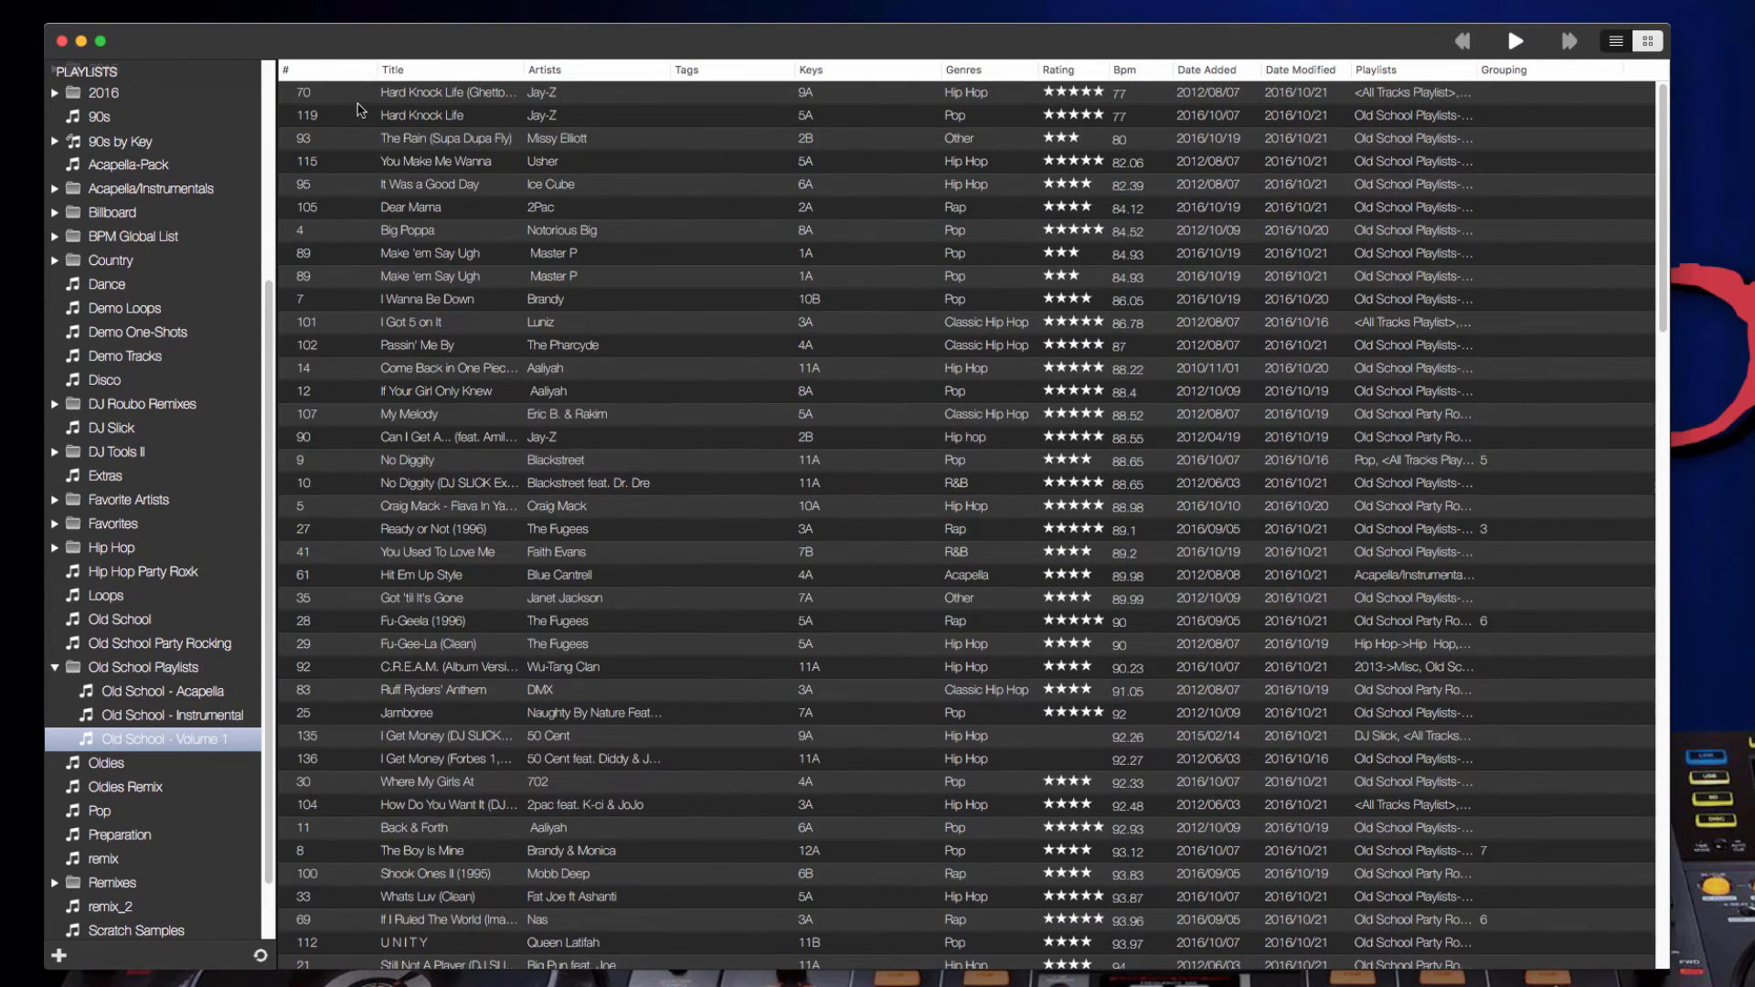
click(288, 75)
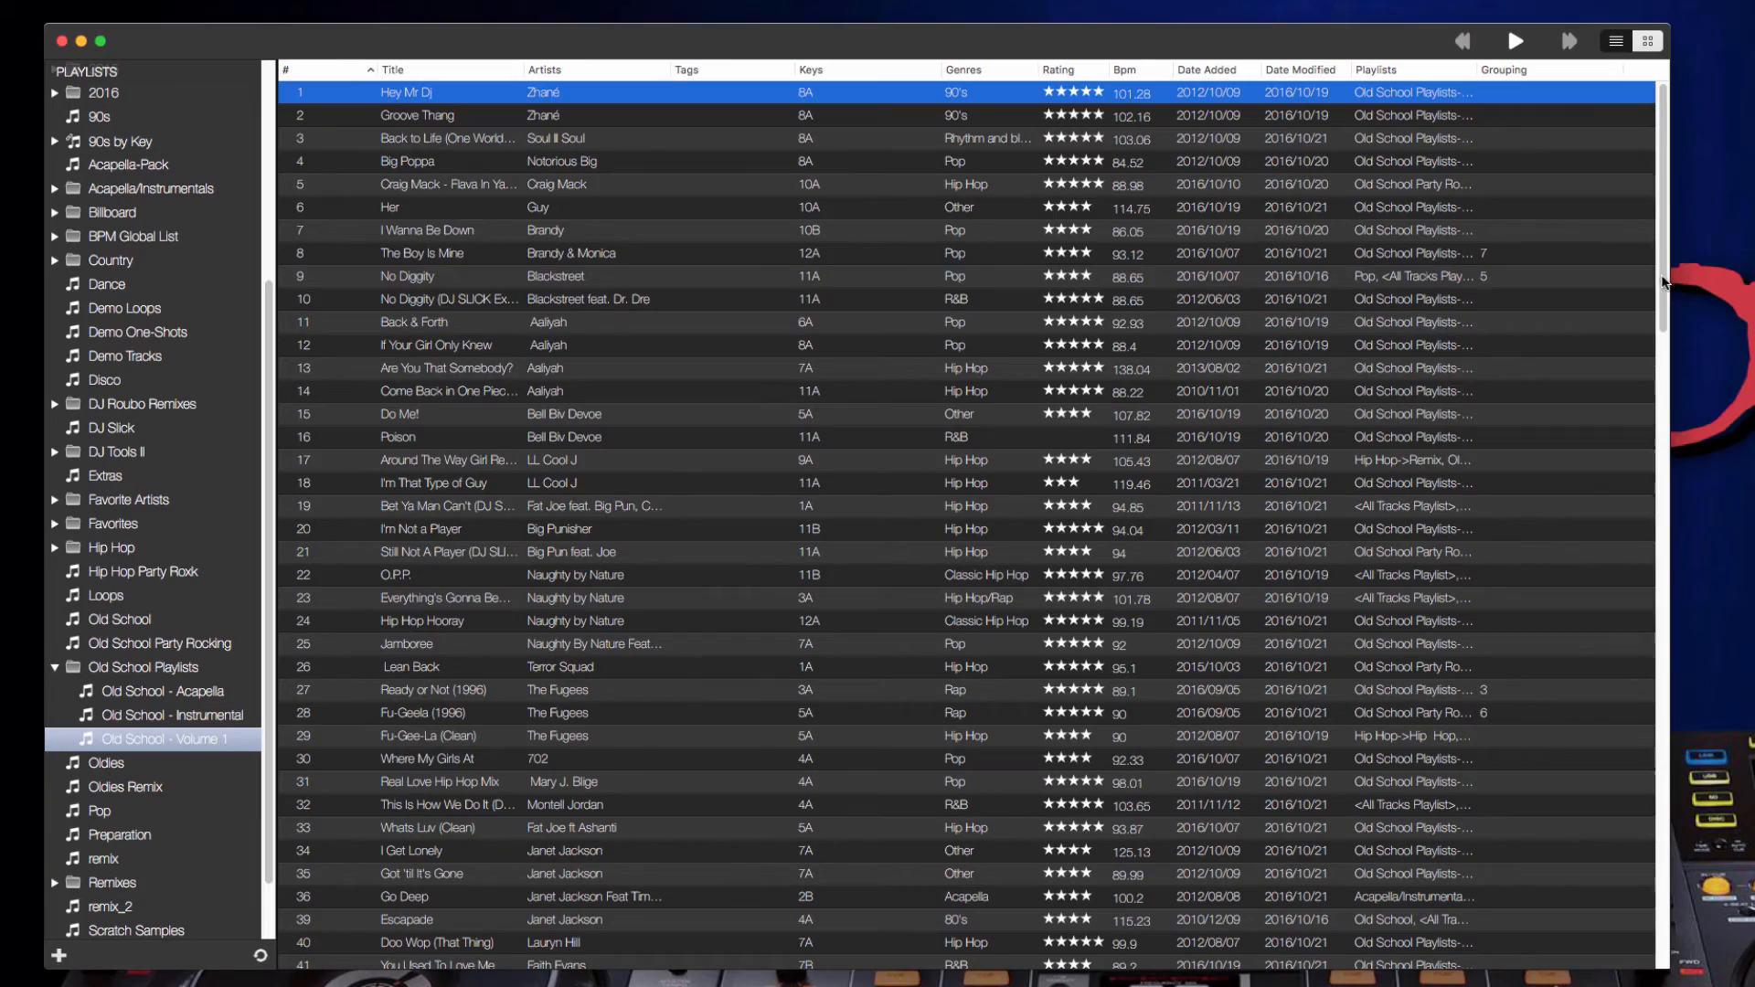
Select the whole playlist from Hey Mr Dj through Fantasy (feat. O.D.B.) and open the track details.
scroll(1662, 284, down, 3)
drag(1691, 641, 1678, 974)
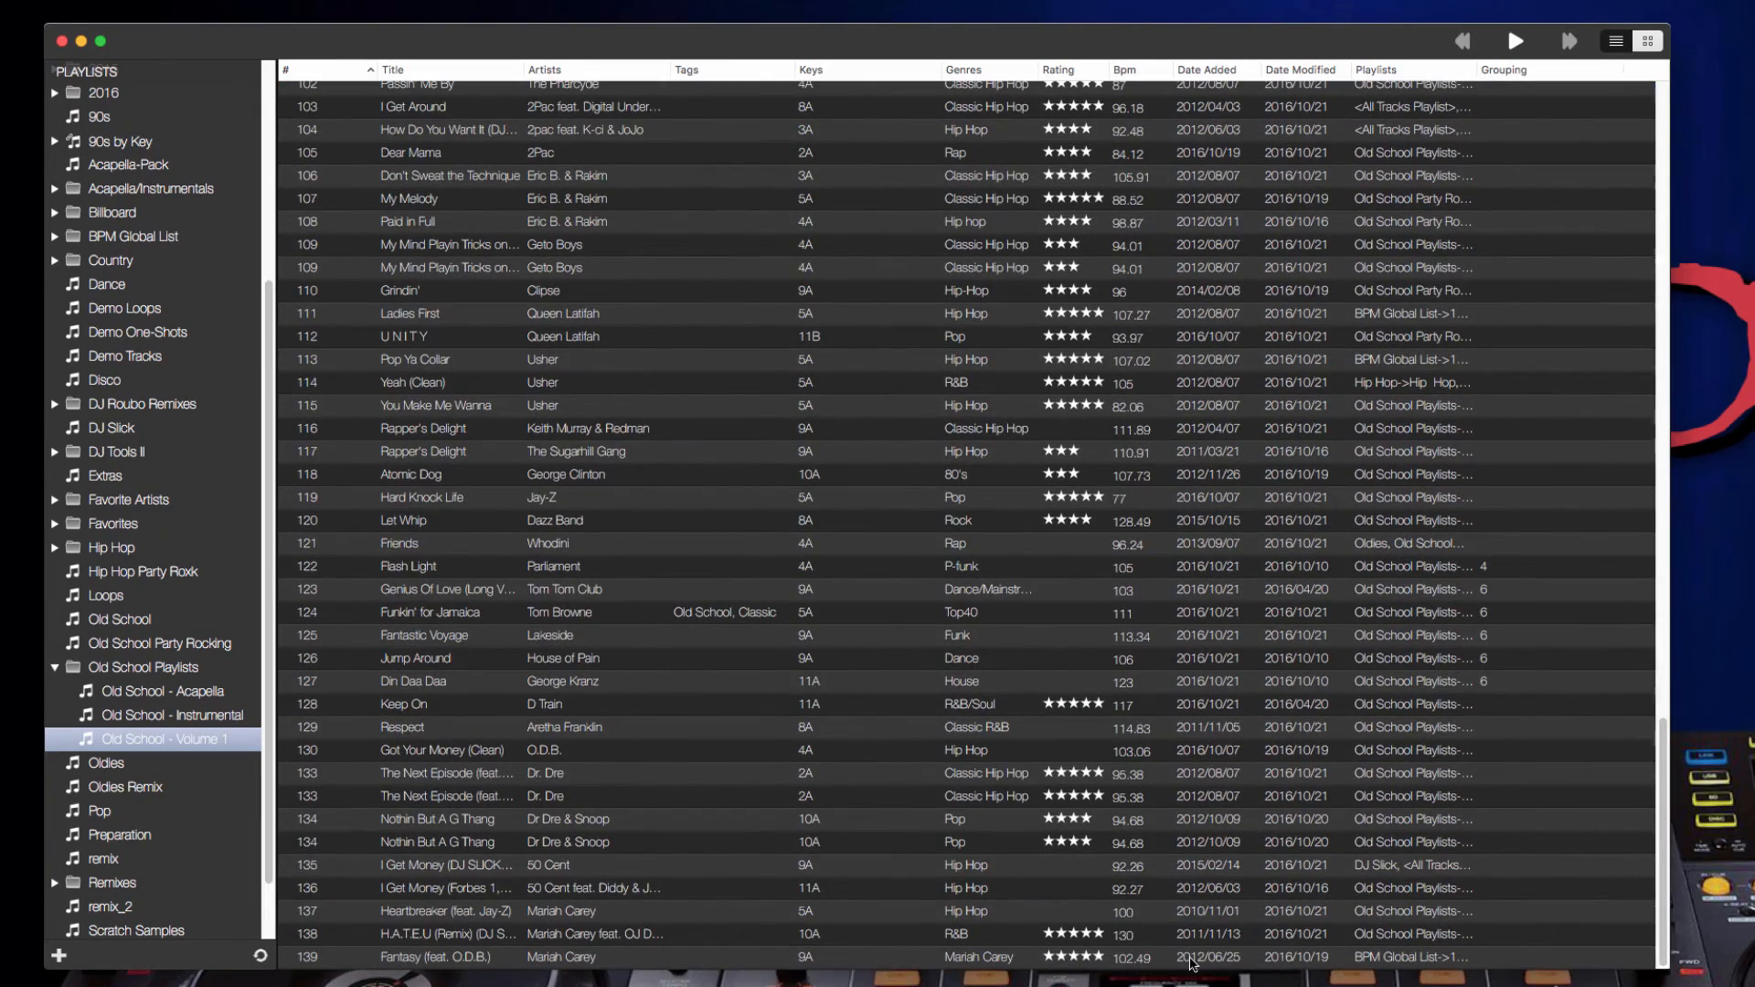
shift+click(1188, 958)
key(super+i)
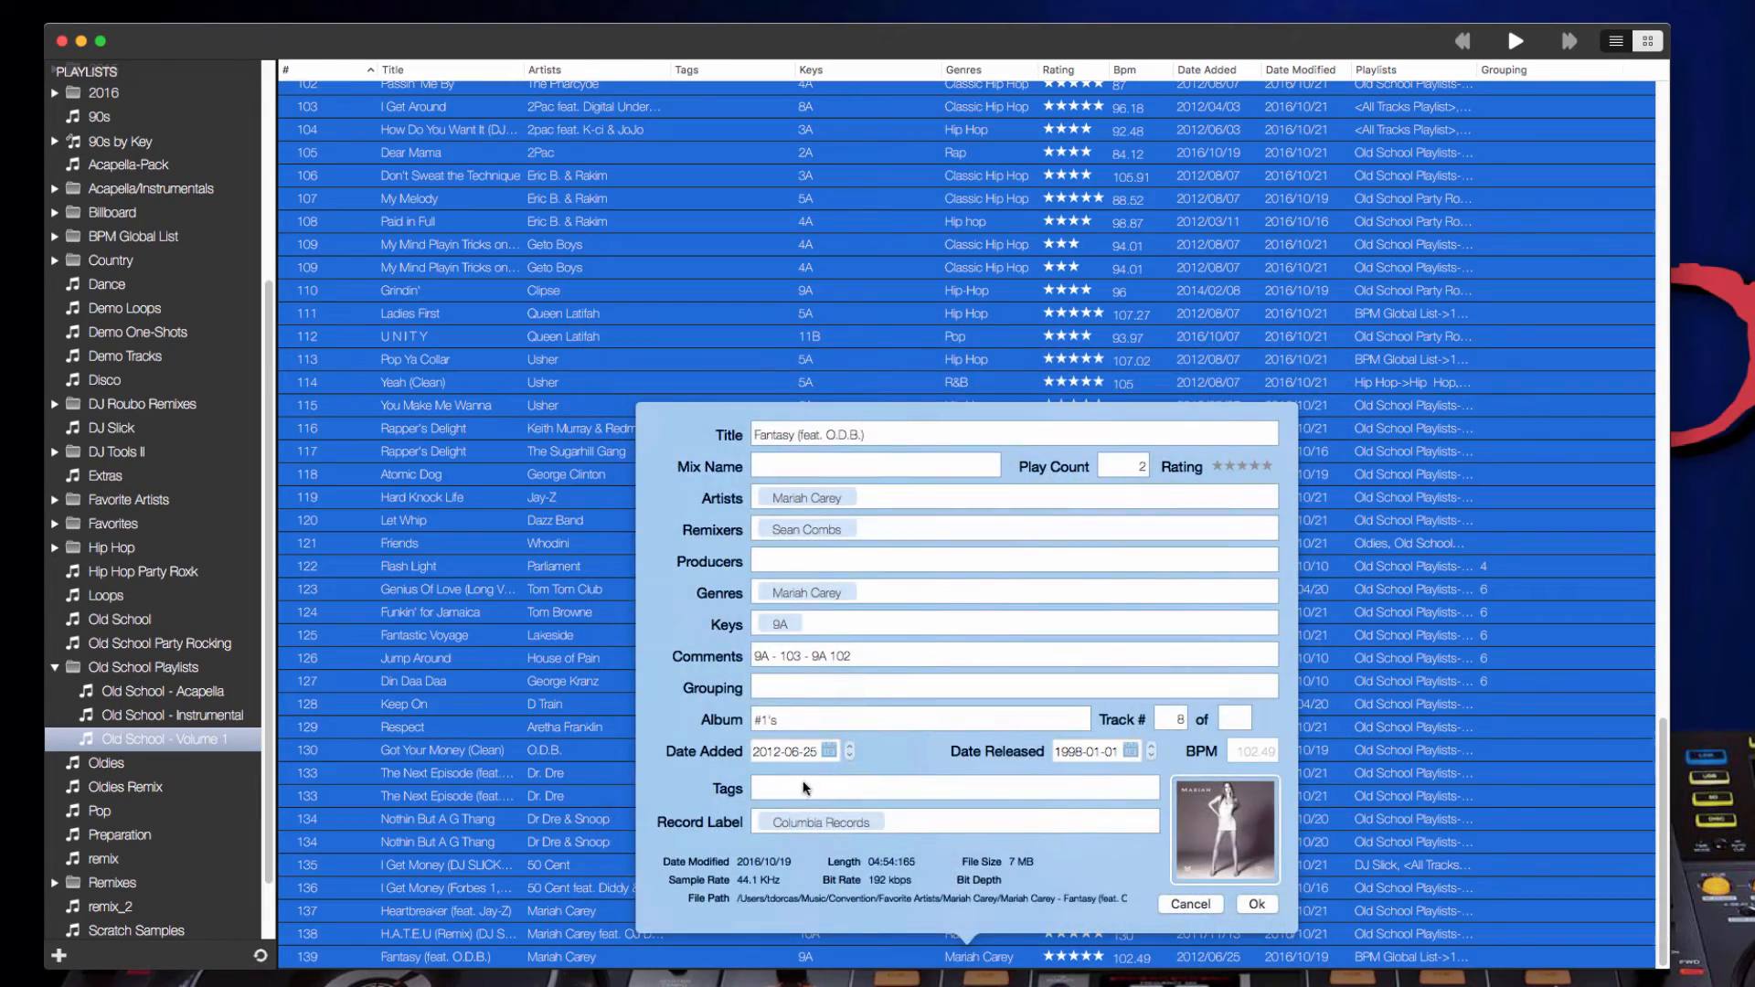
Enter the tags Old School and Classic in the details opened on Fantasy (feat. O.D.B.) and confirm them.
click(797, 782)
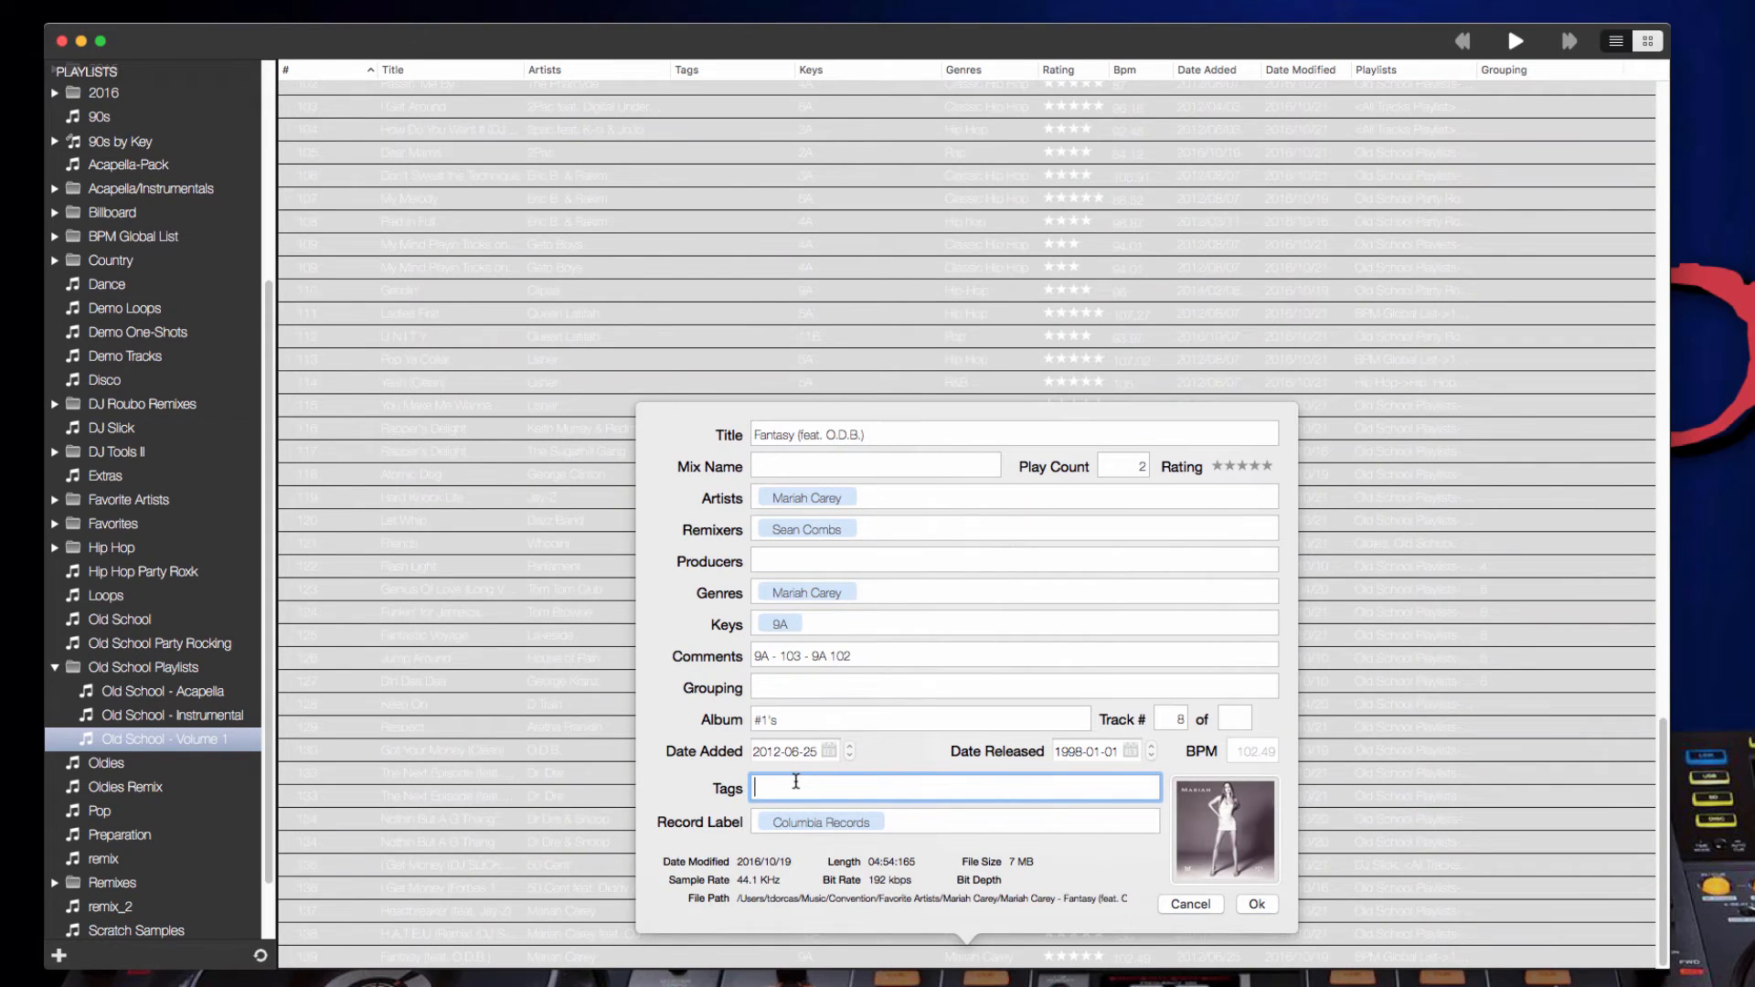
text(Old S)
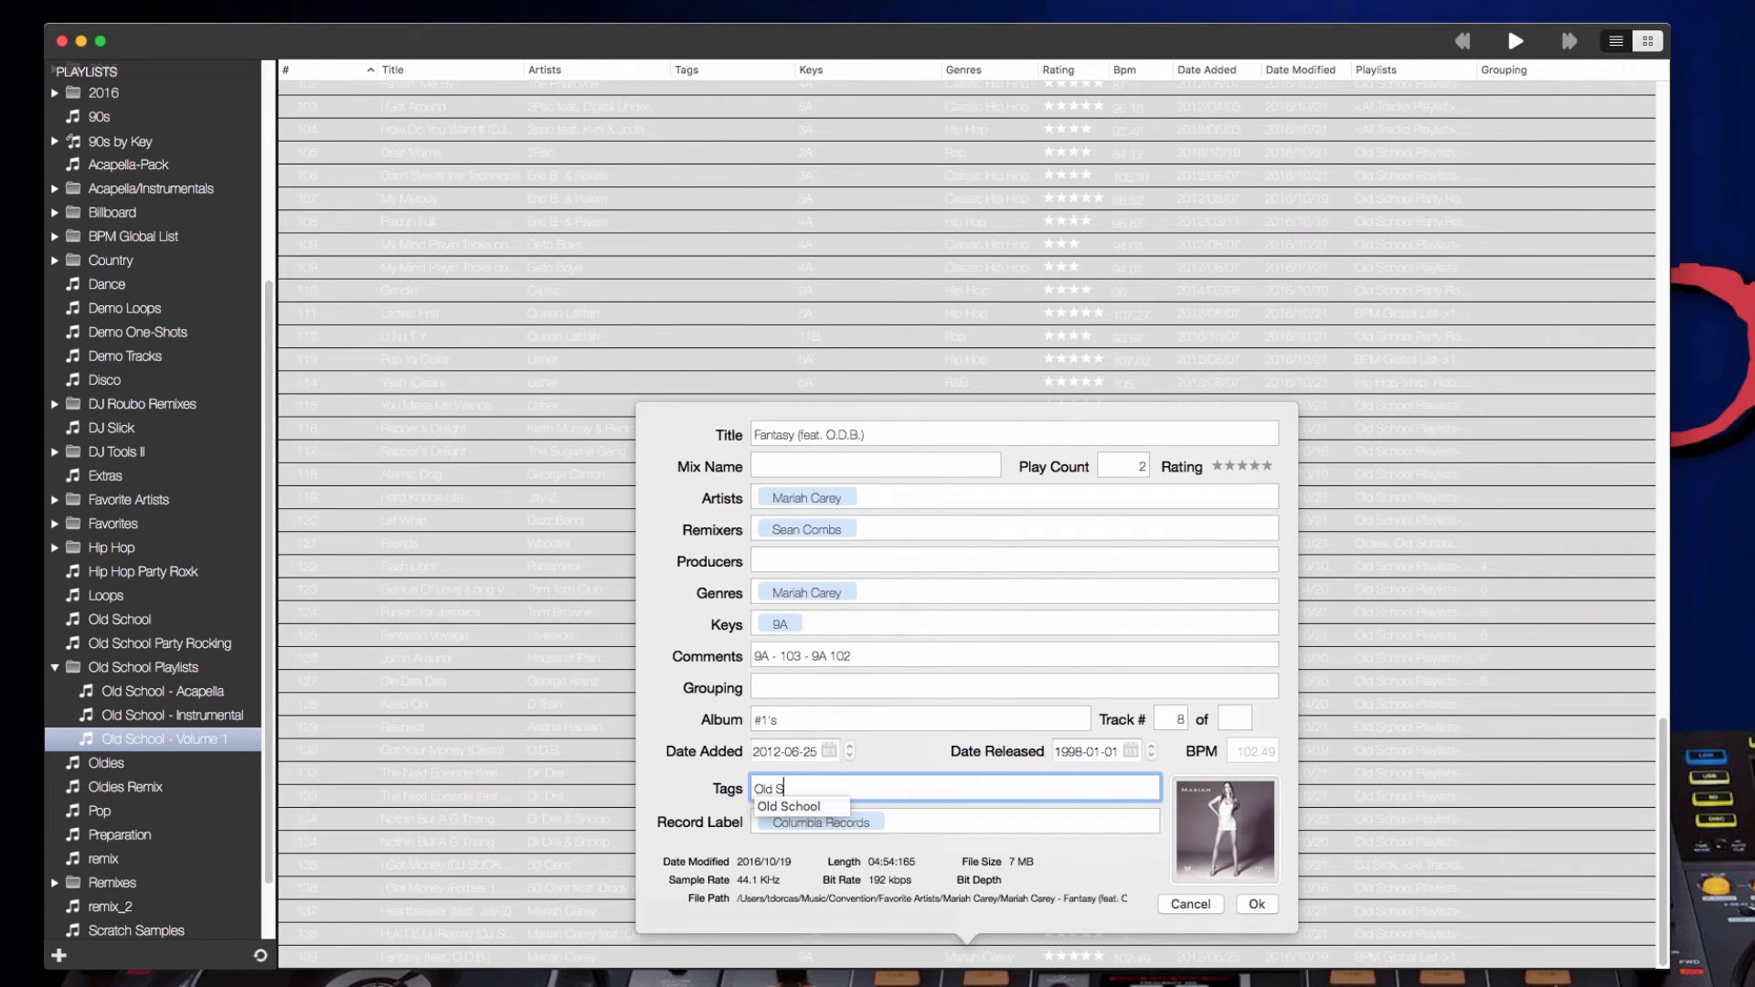
text(chool)
key(Return)
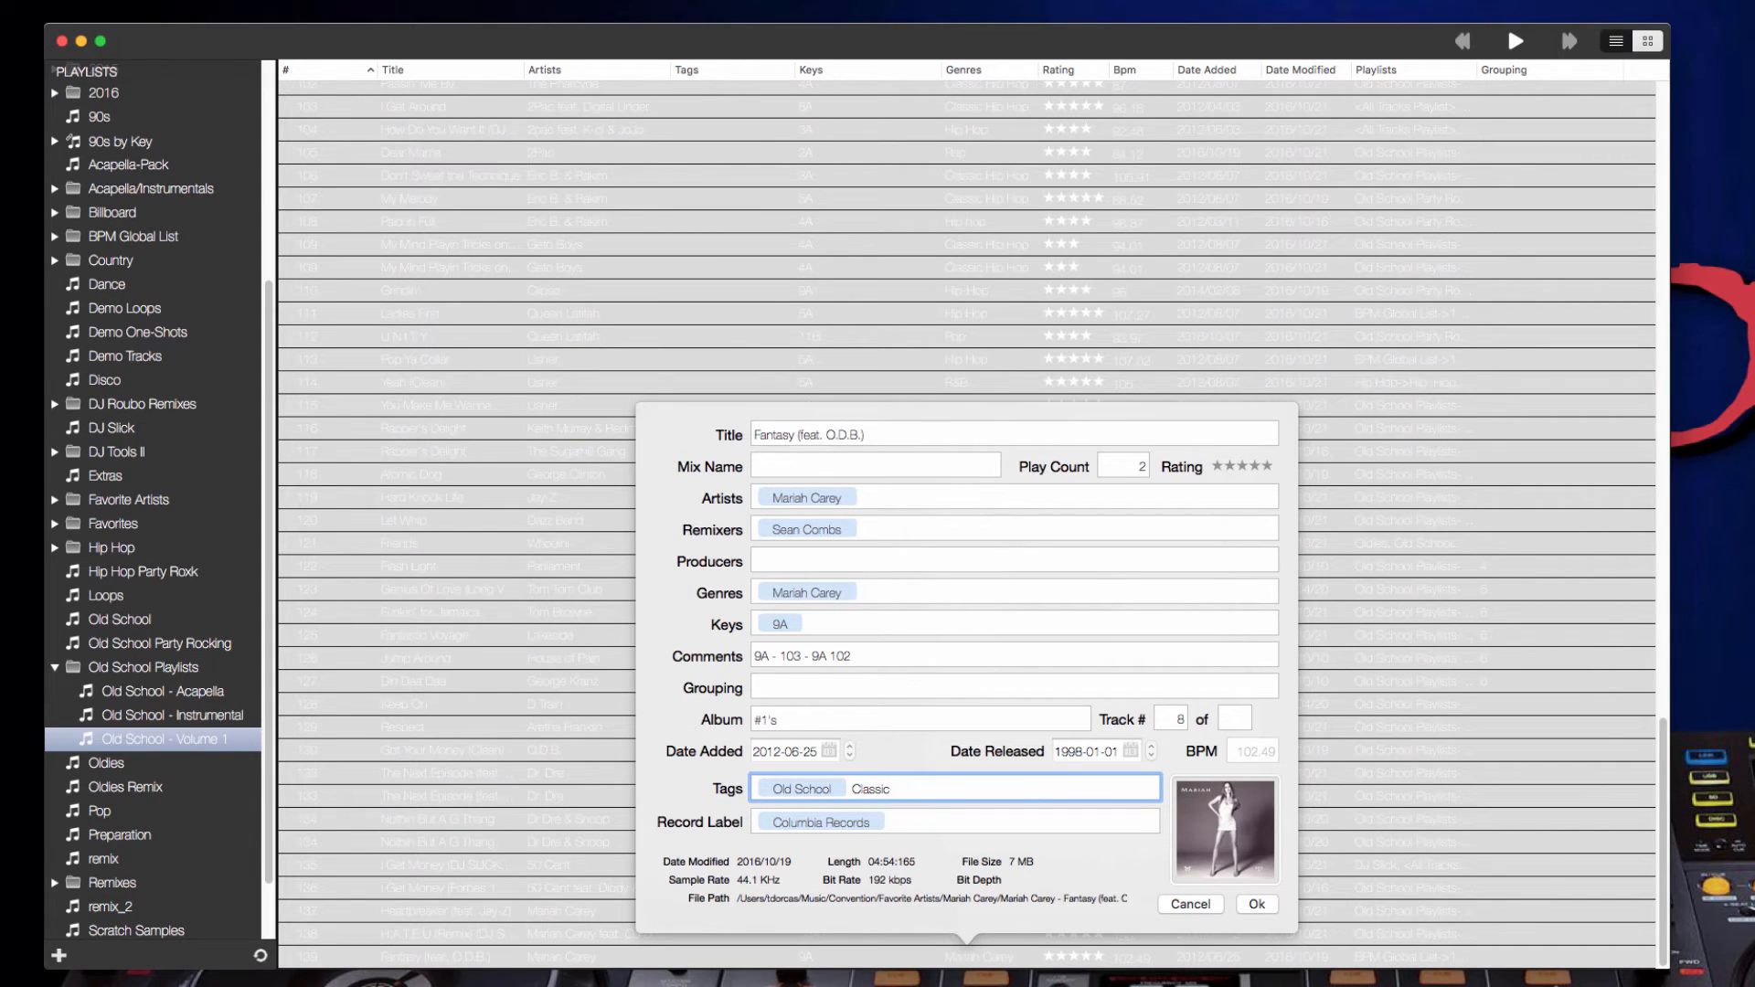
key(Return)
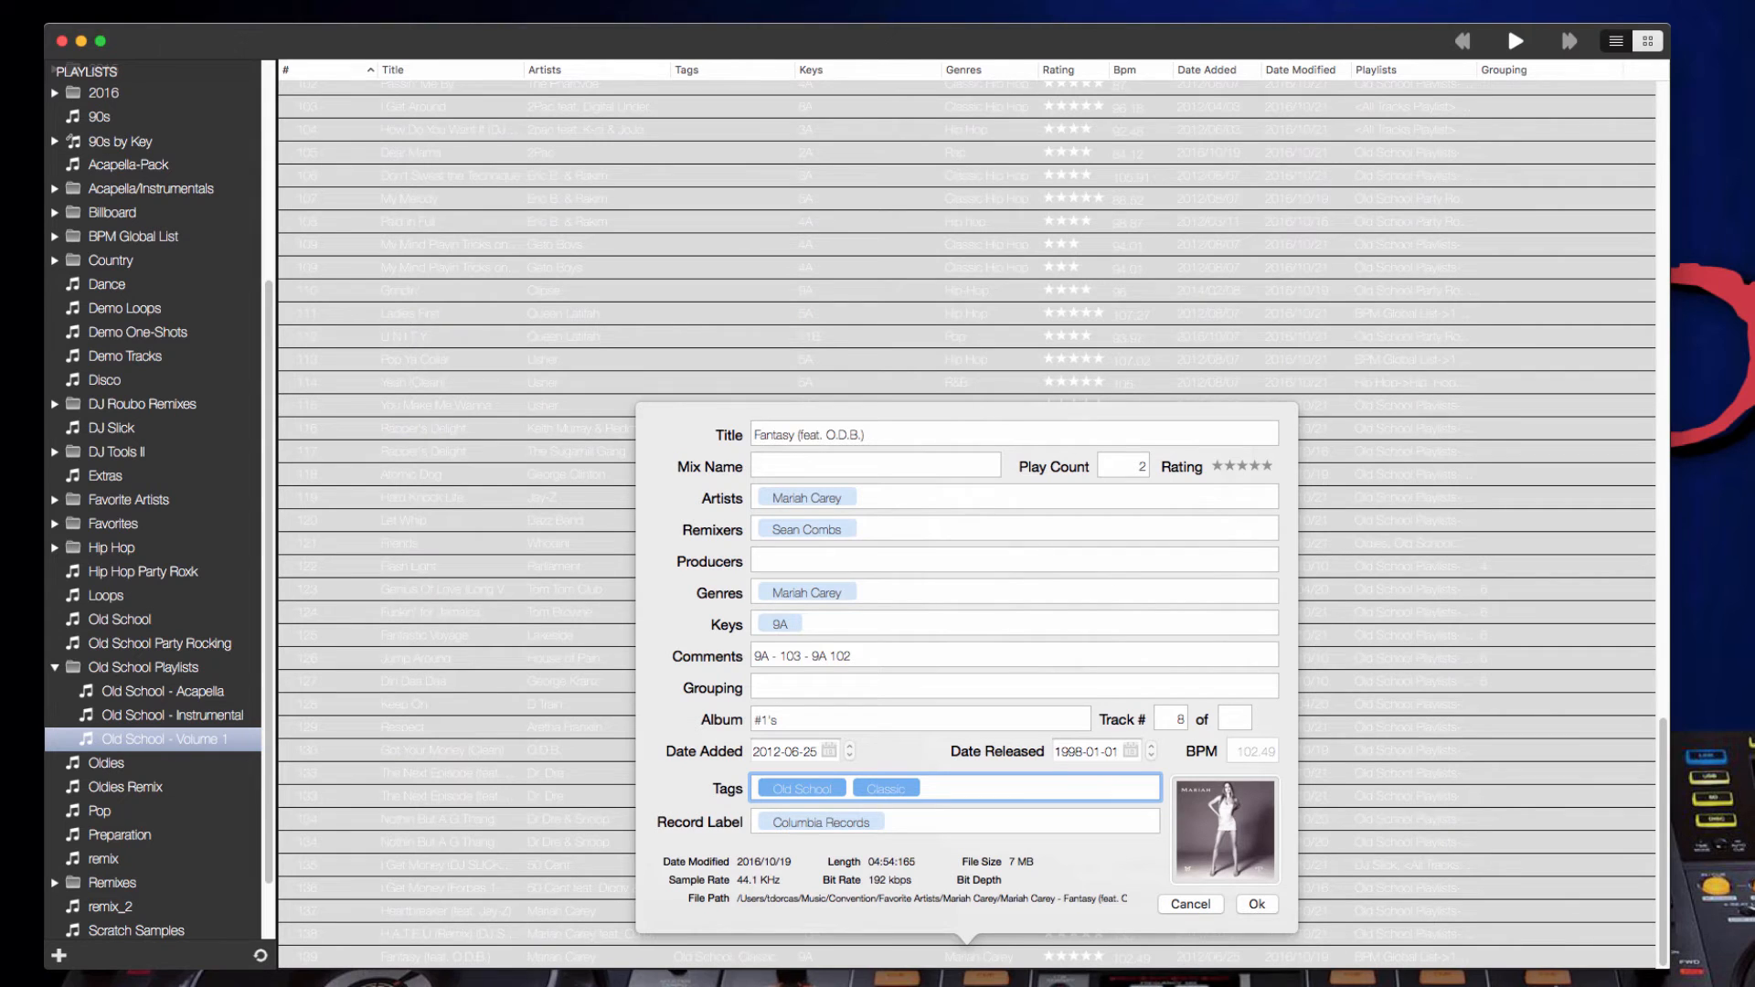
click(1257, 903)
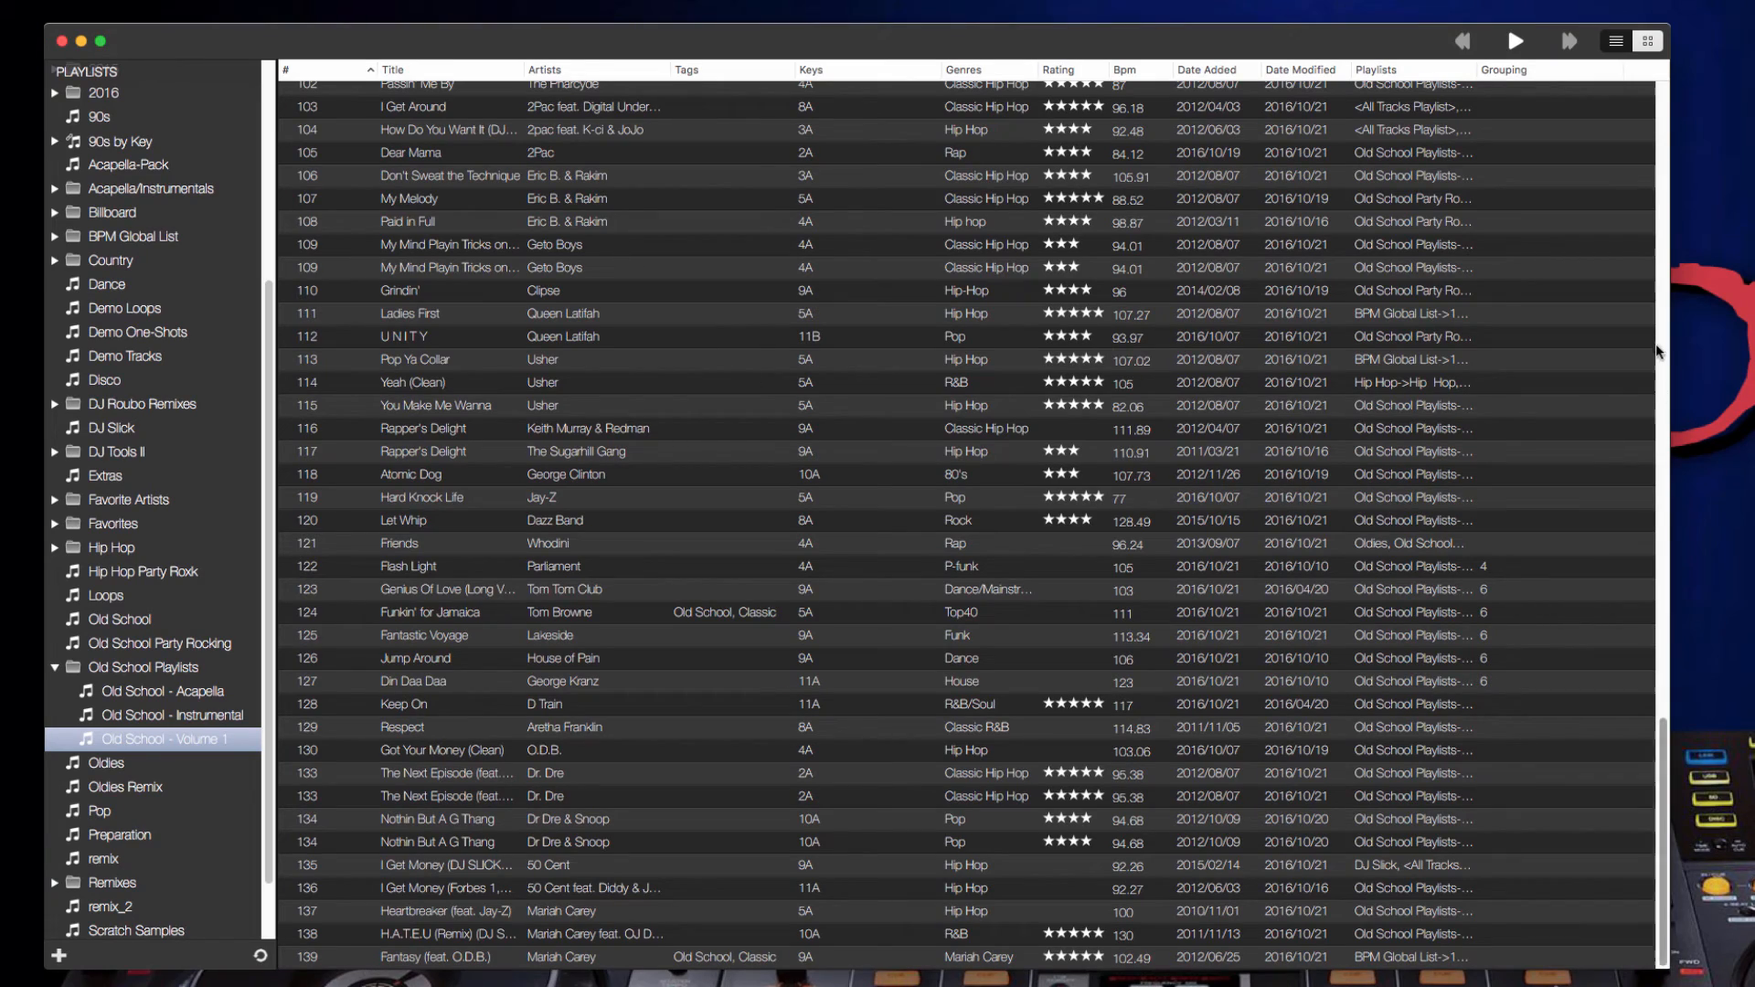
Start playing Back to Life (One World remix), view its track details without changing them and stop the playback.
drag(1665, 775, 1664, 128)
click(528, 140)
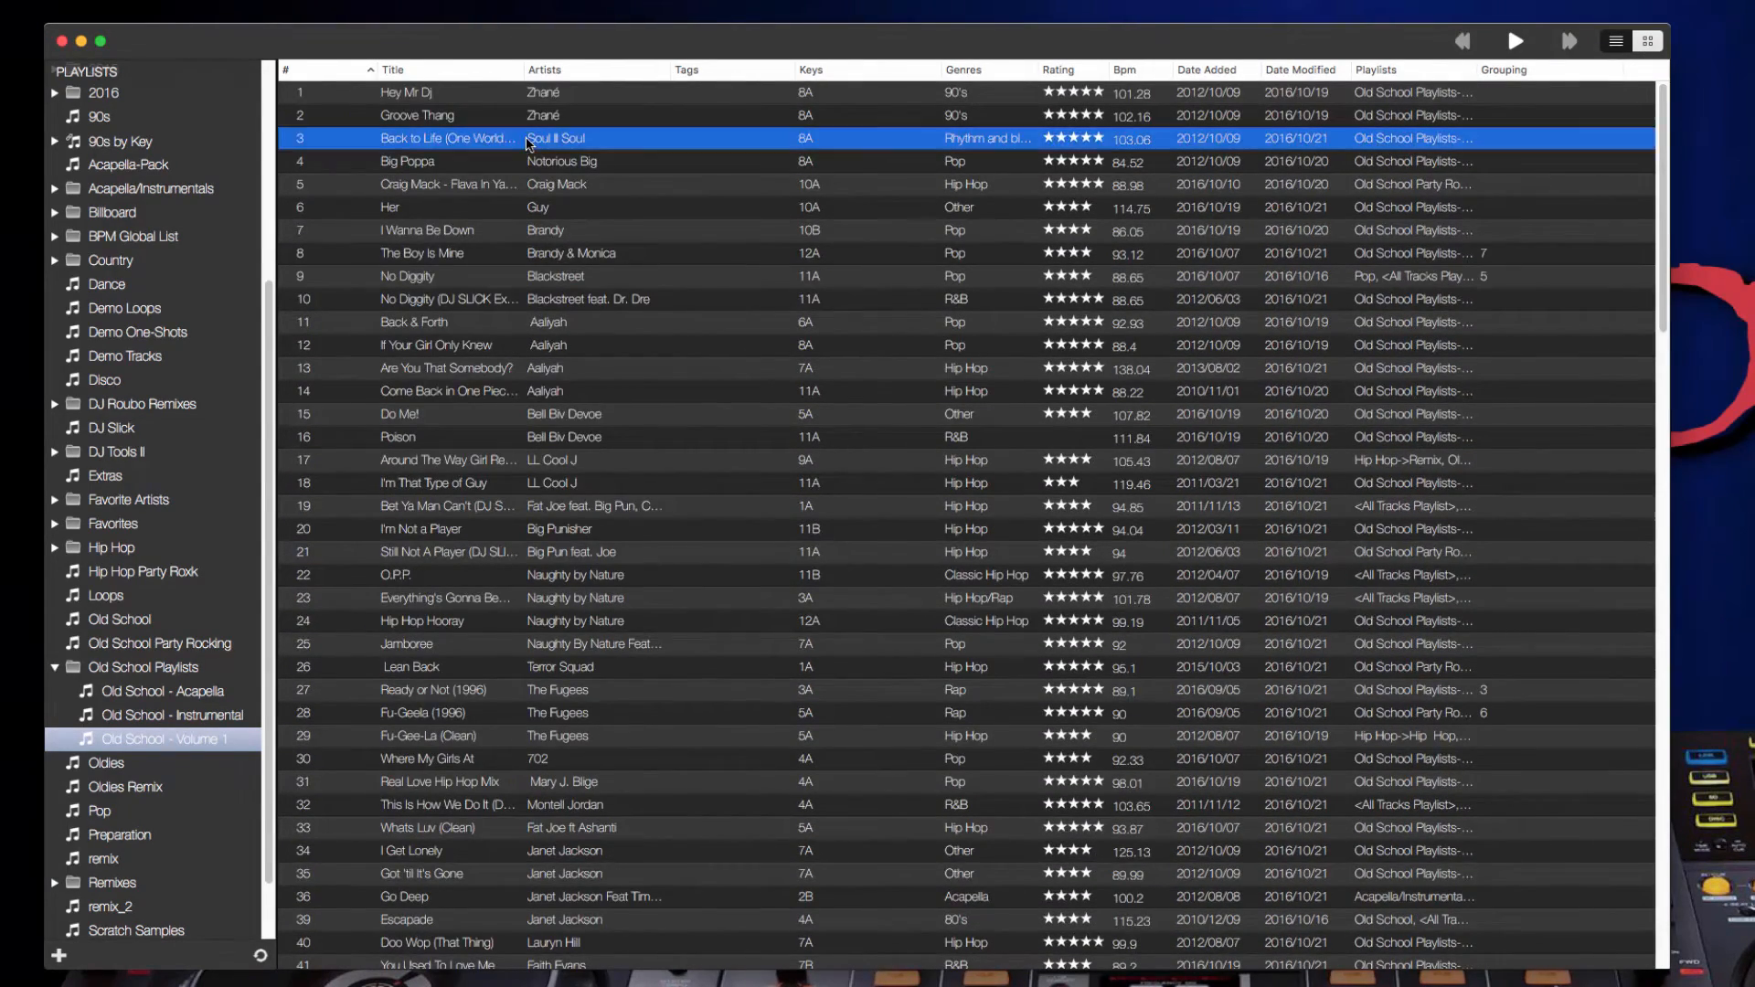
double_click(527, 141)
key(super+i)
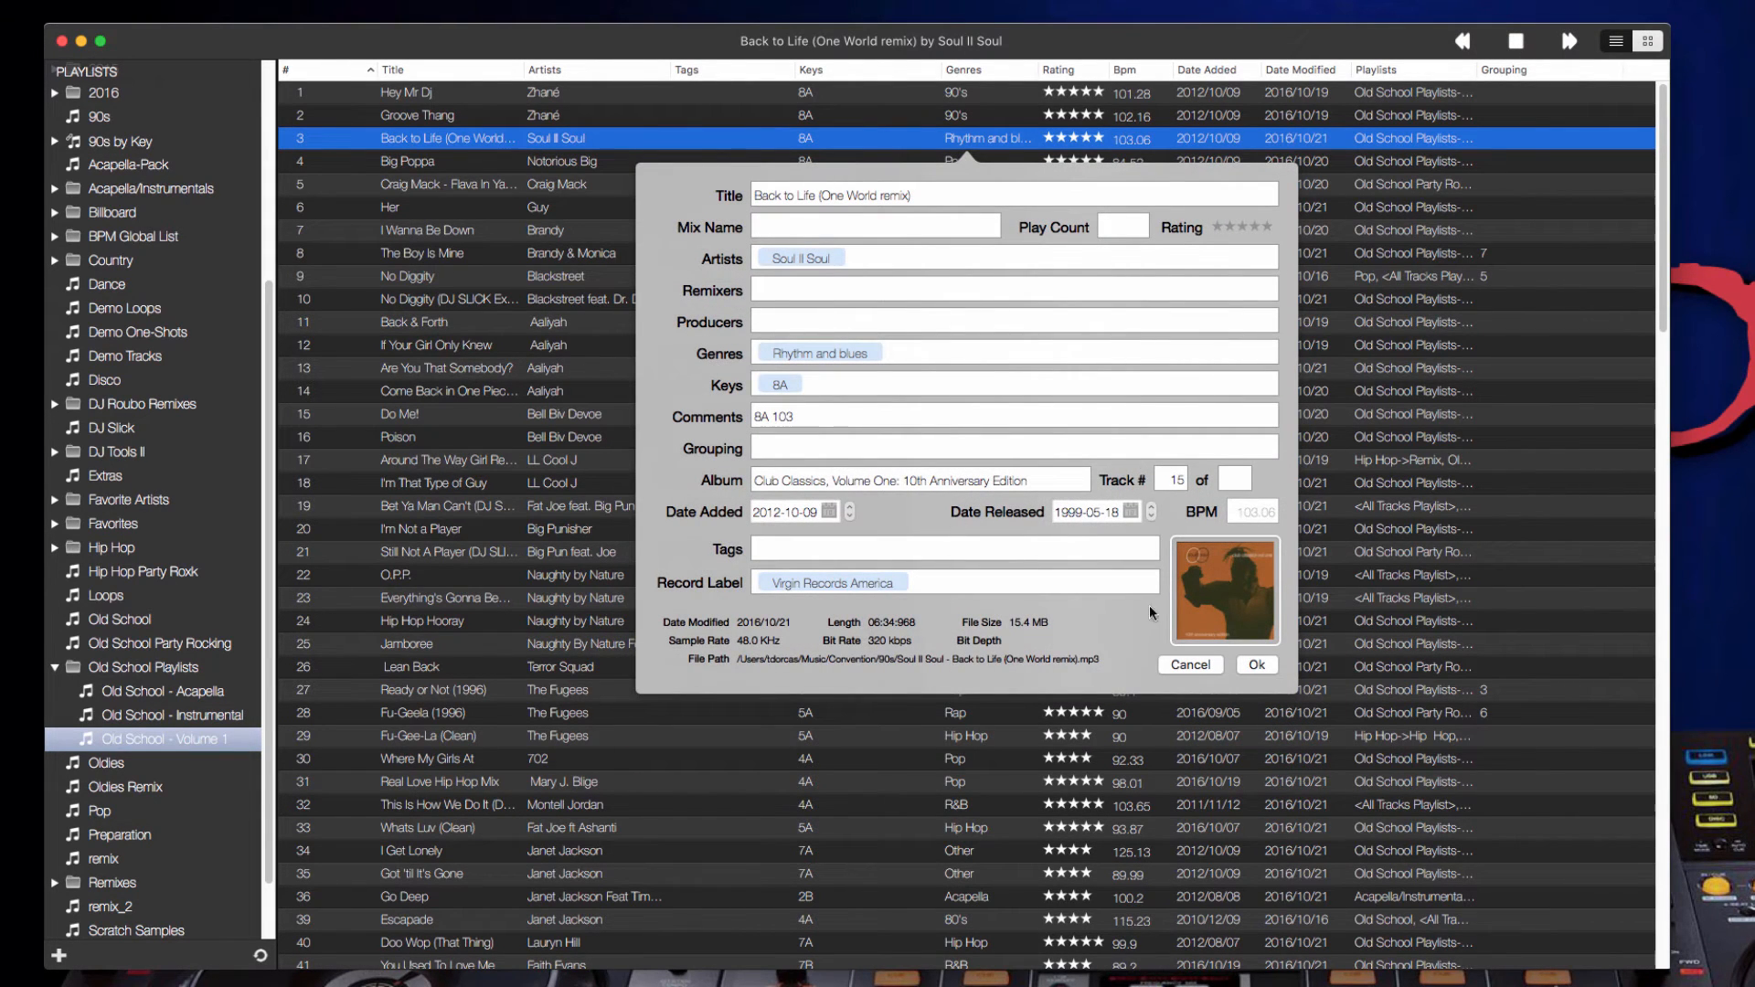
click(1191, 665)
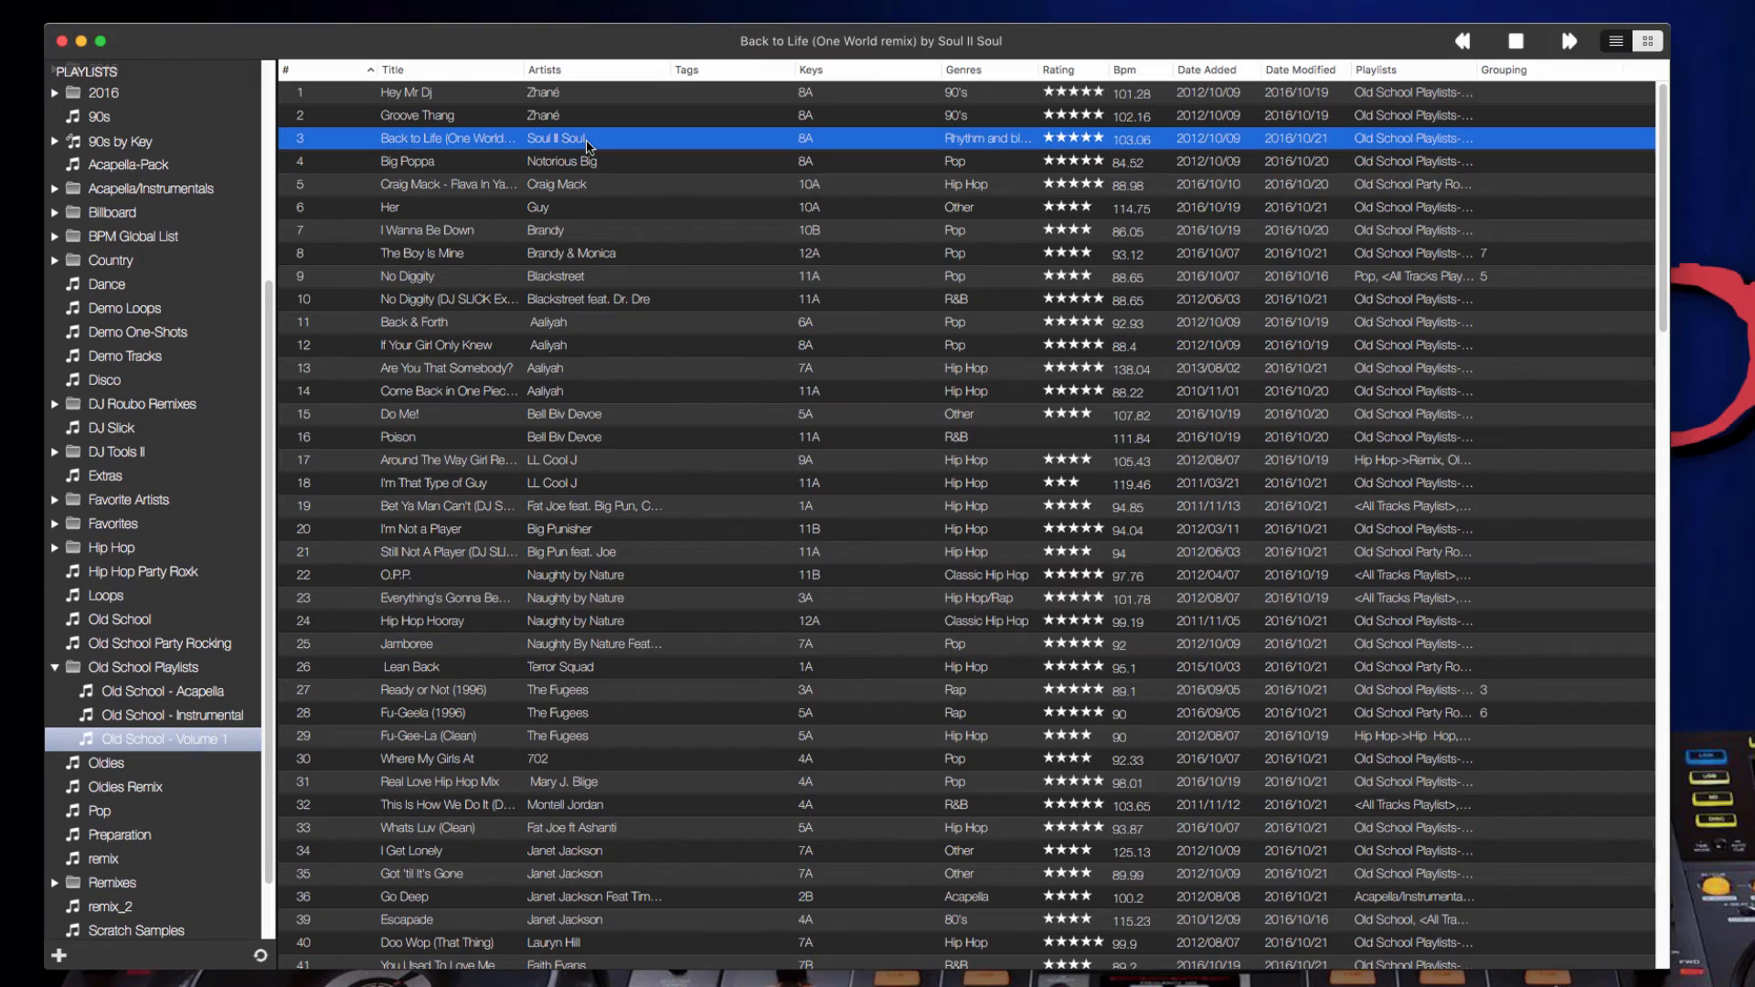
key(space)
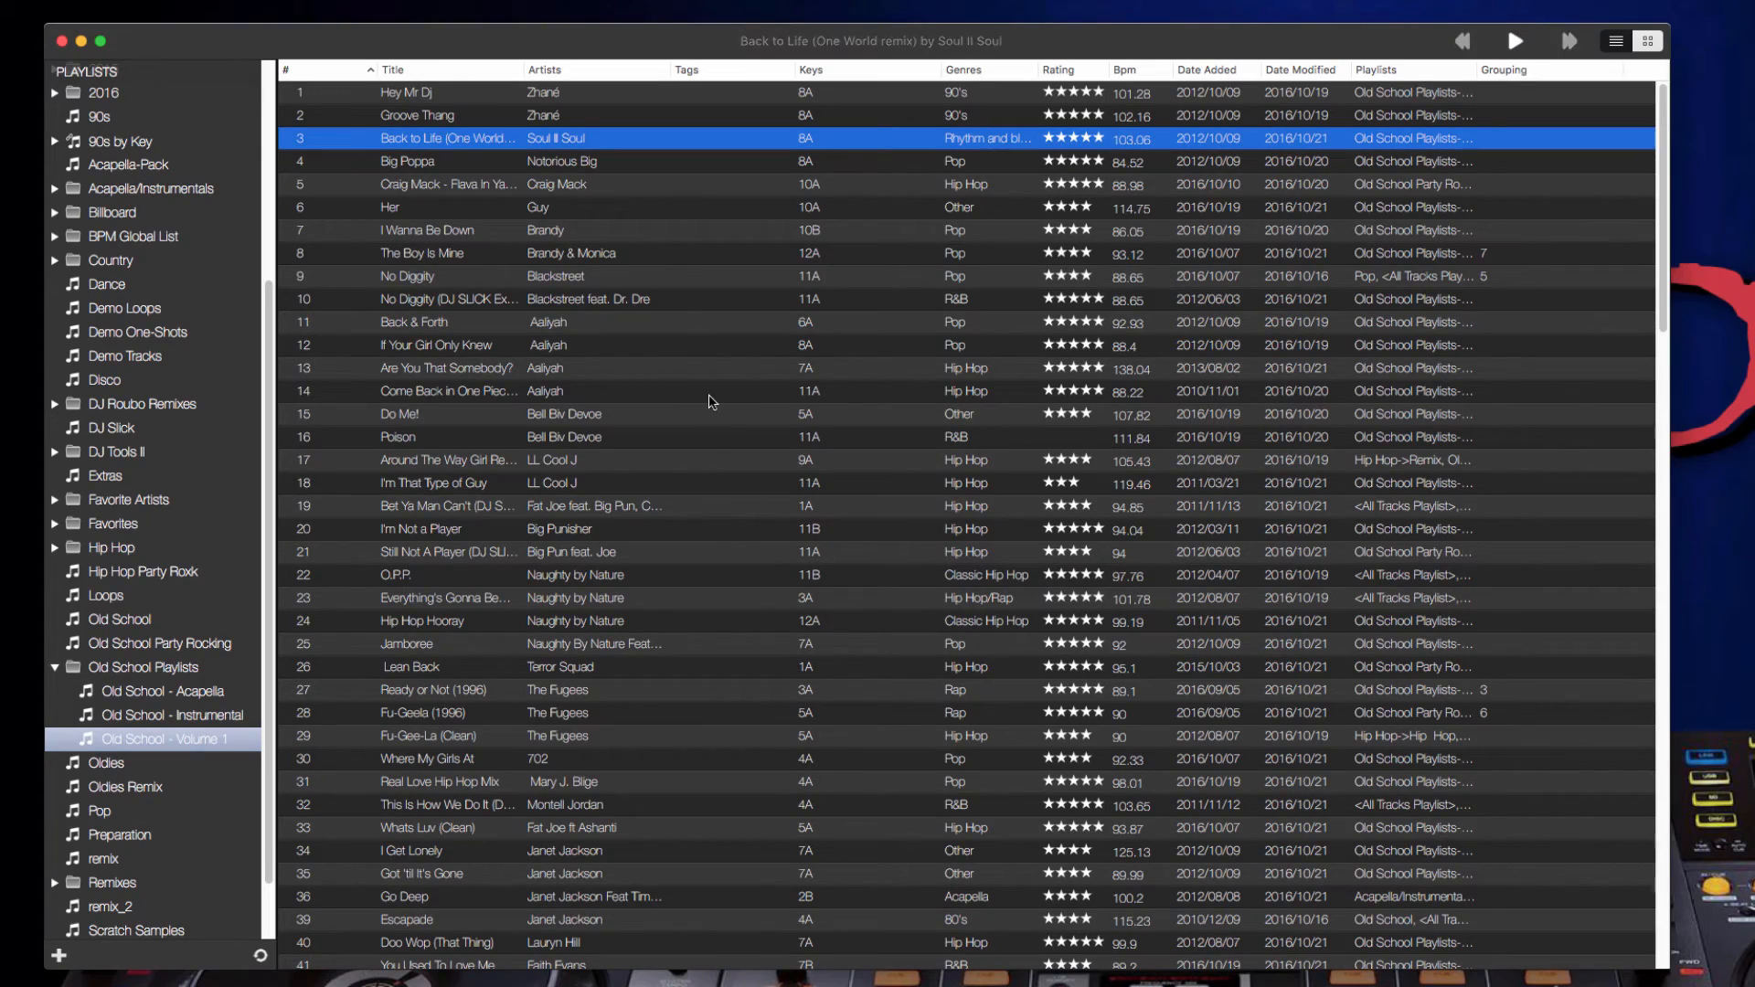
Look through the playlist's tags, select the tracks from Back to Life to I Wanna Be Down and open the track details.
scroll(711, 402, down, 10)
scroll(711, 402, down, 20)
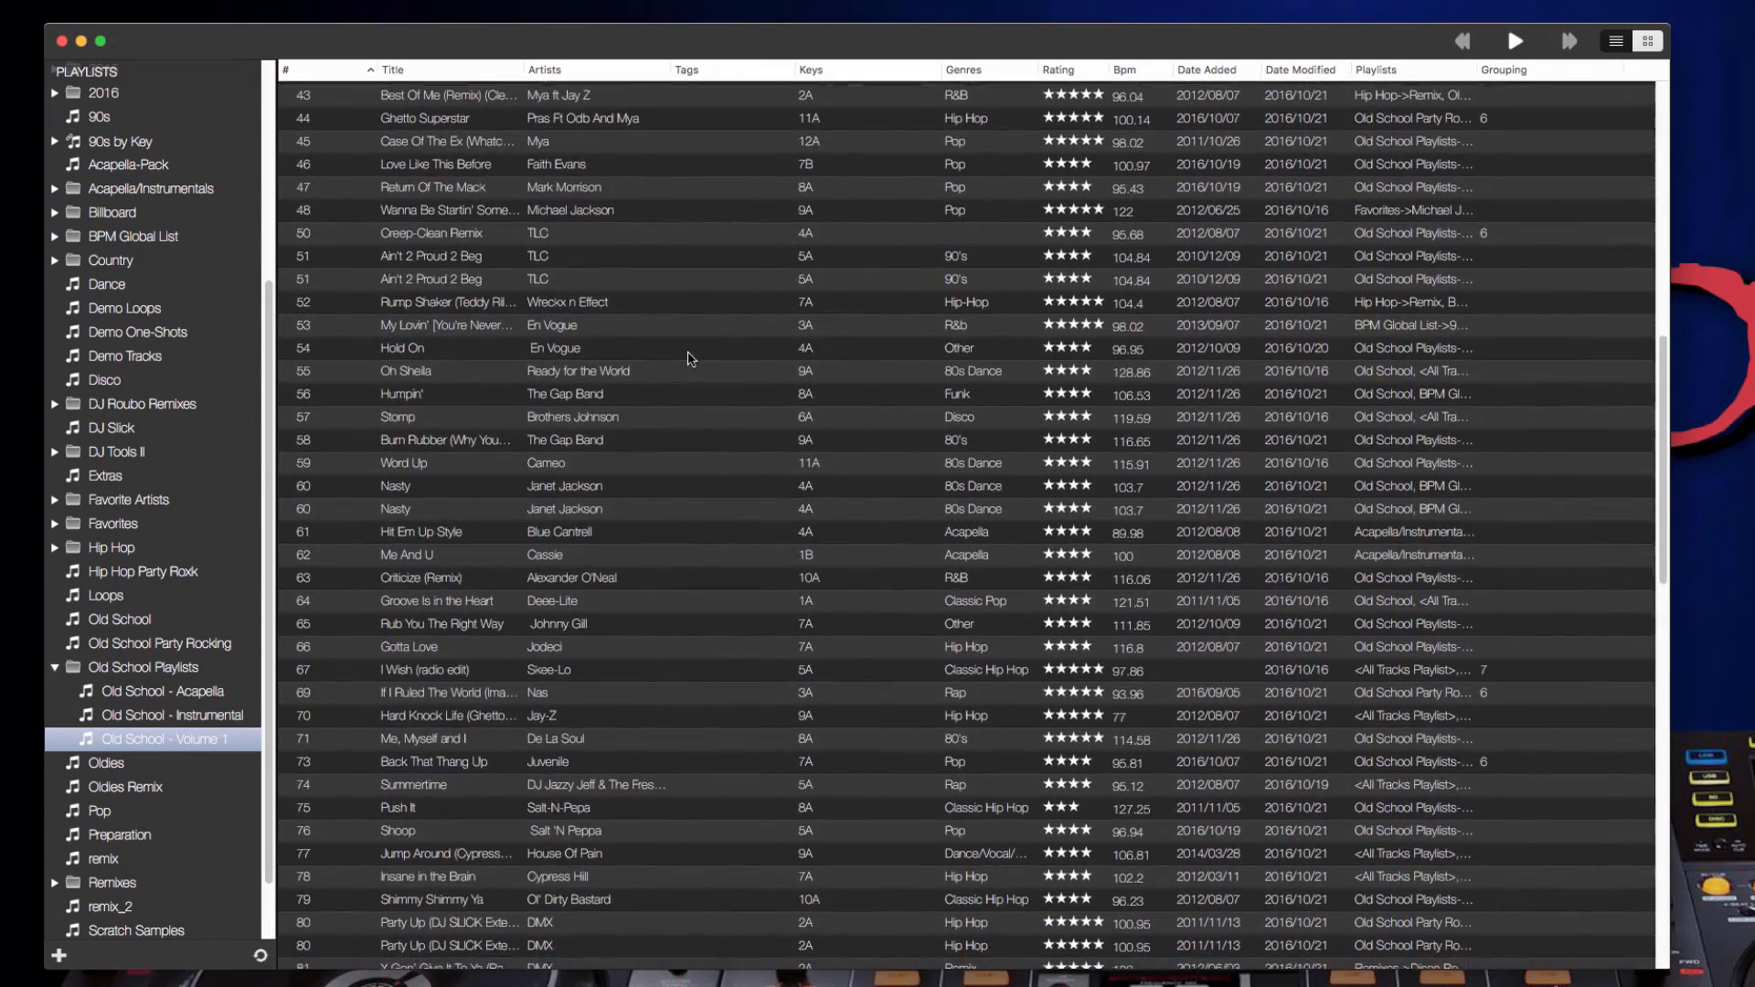
scroll(690, 358, down, 2)
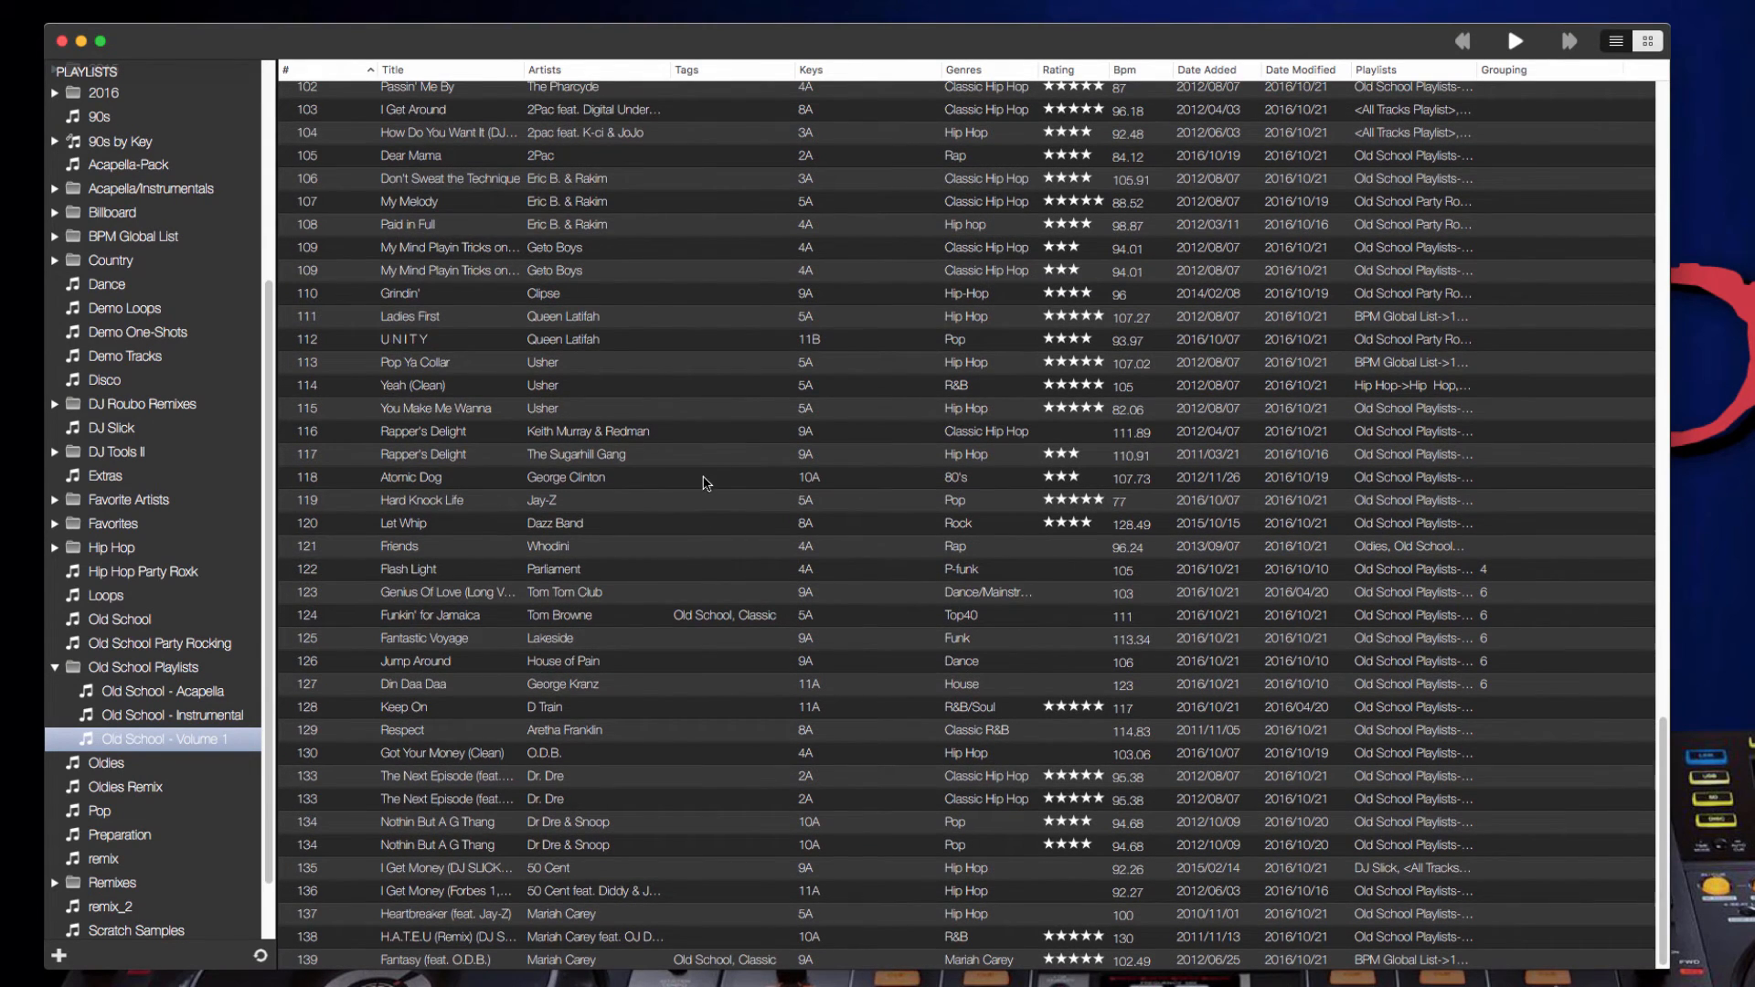
scroll(623, 333, up, 20)
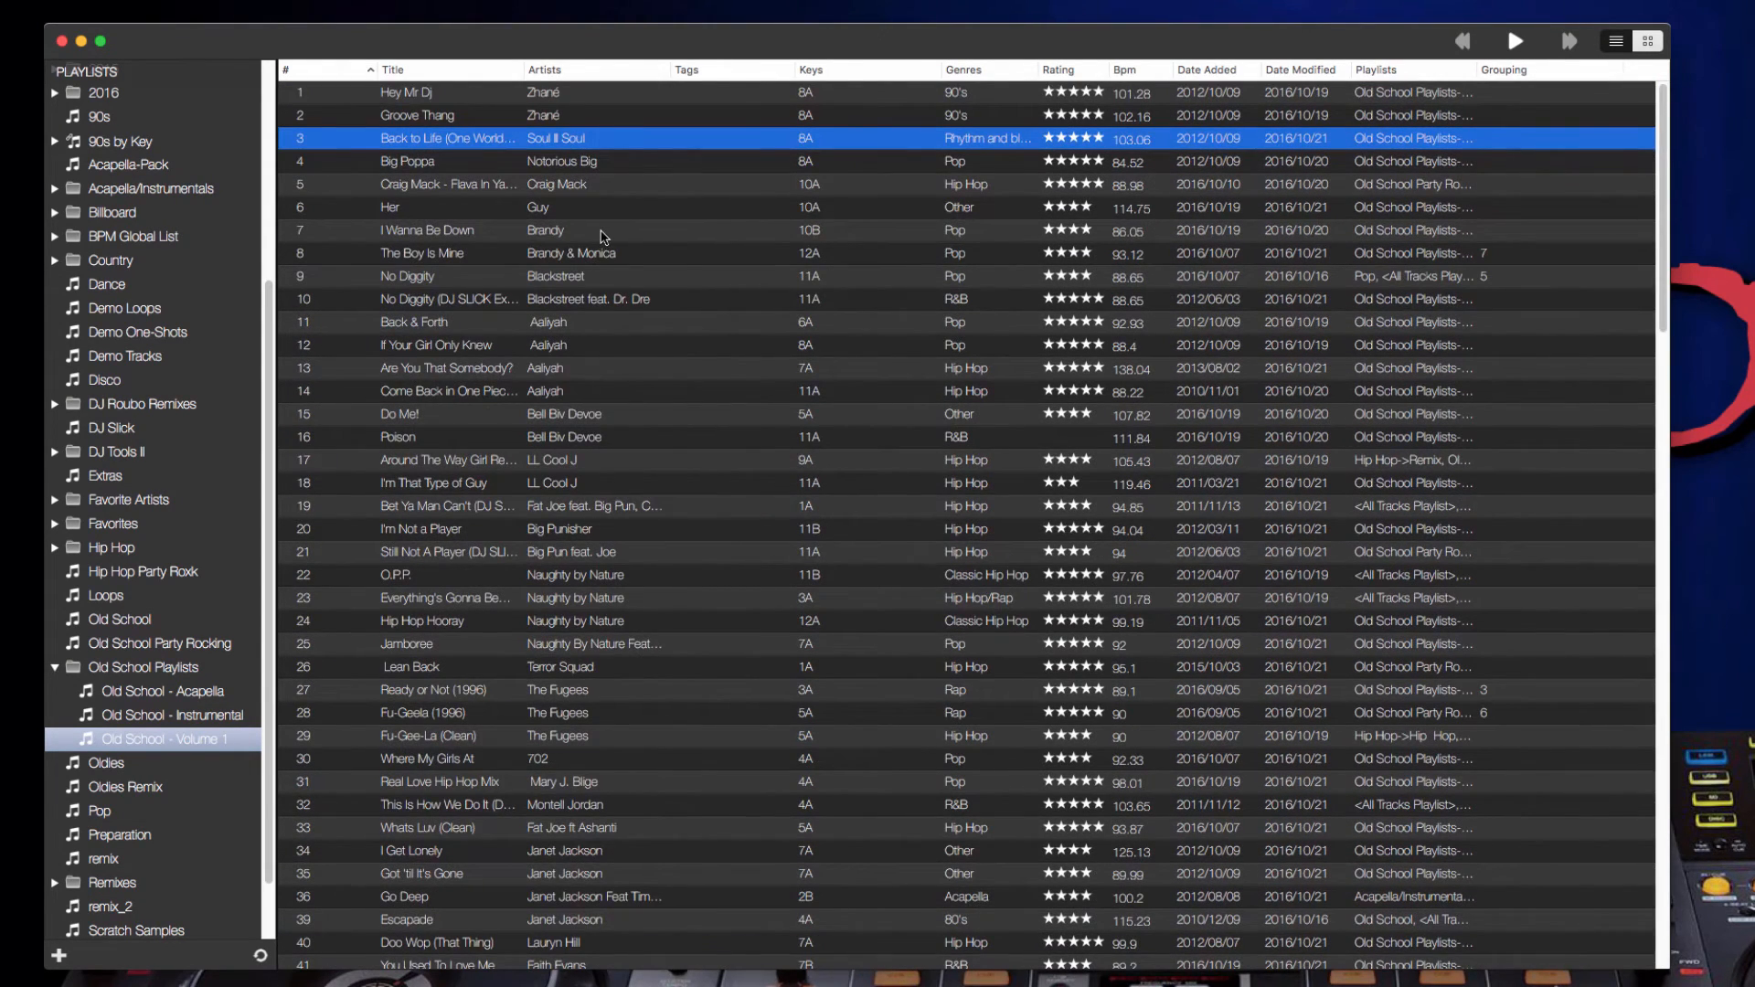
shift+click(601, 232)
key(super+i)
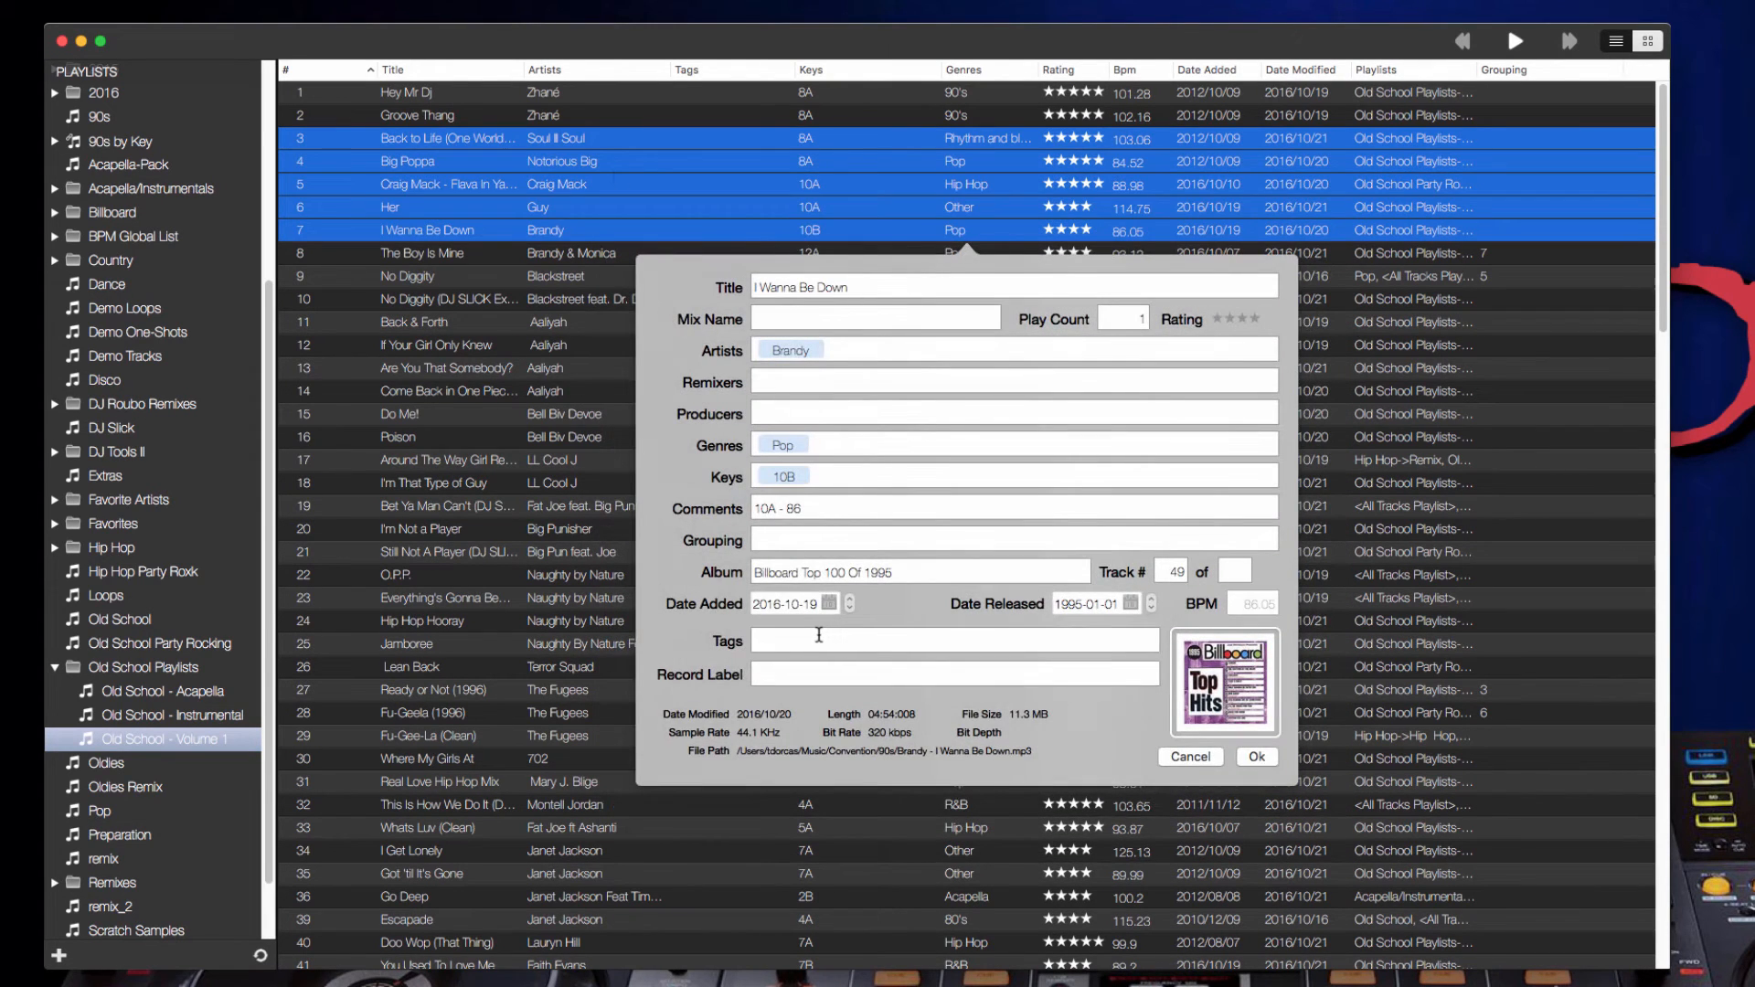
Enter the tag Old School in the details opened on I Wanna Be Down and stop the track playback.
click(820, 635)
text(O)
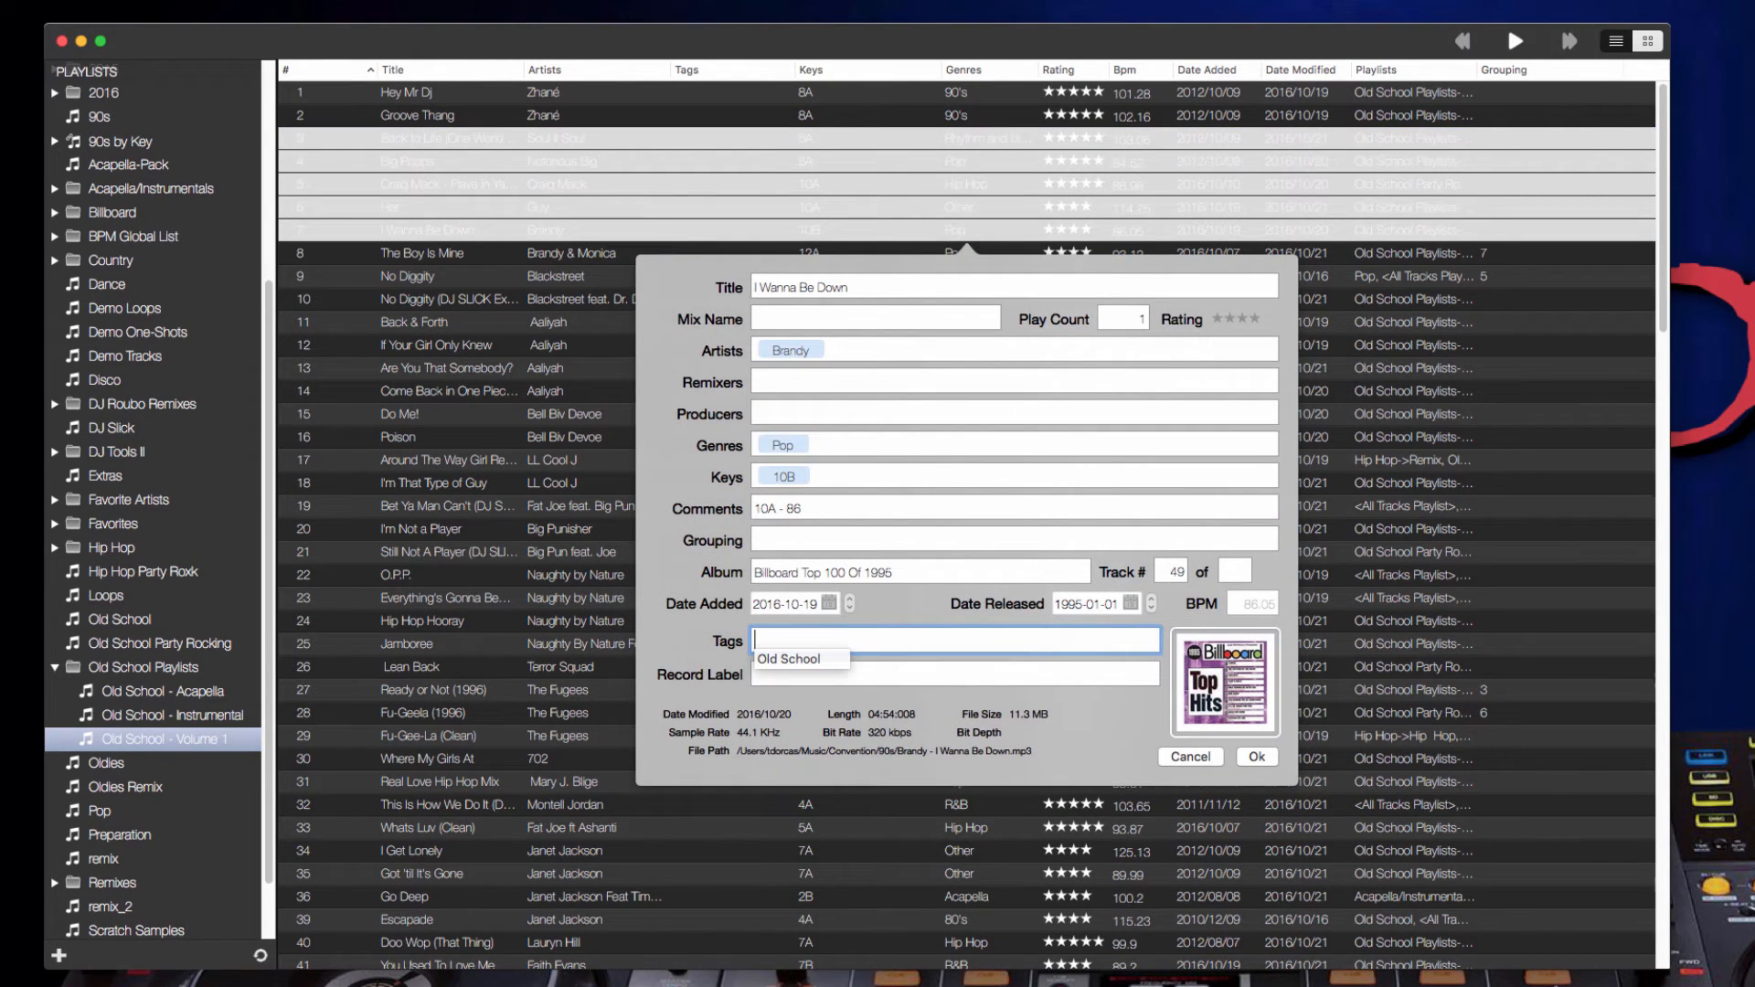
text(ld School)
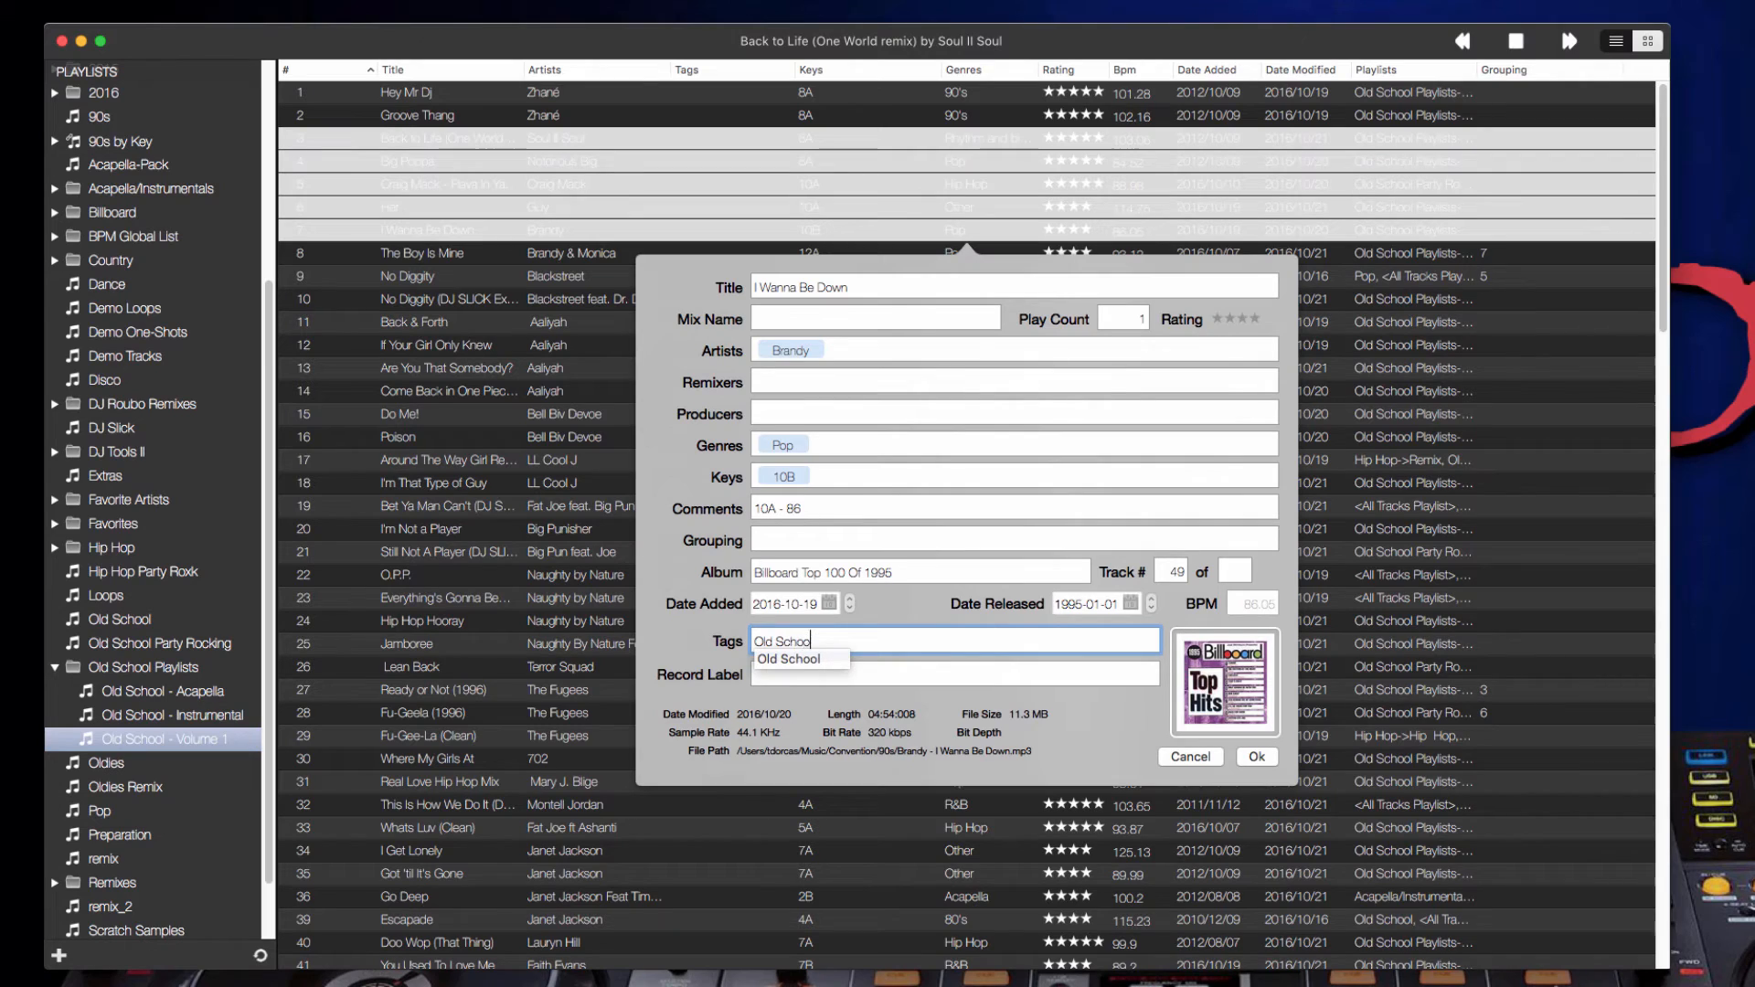
key(Return)
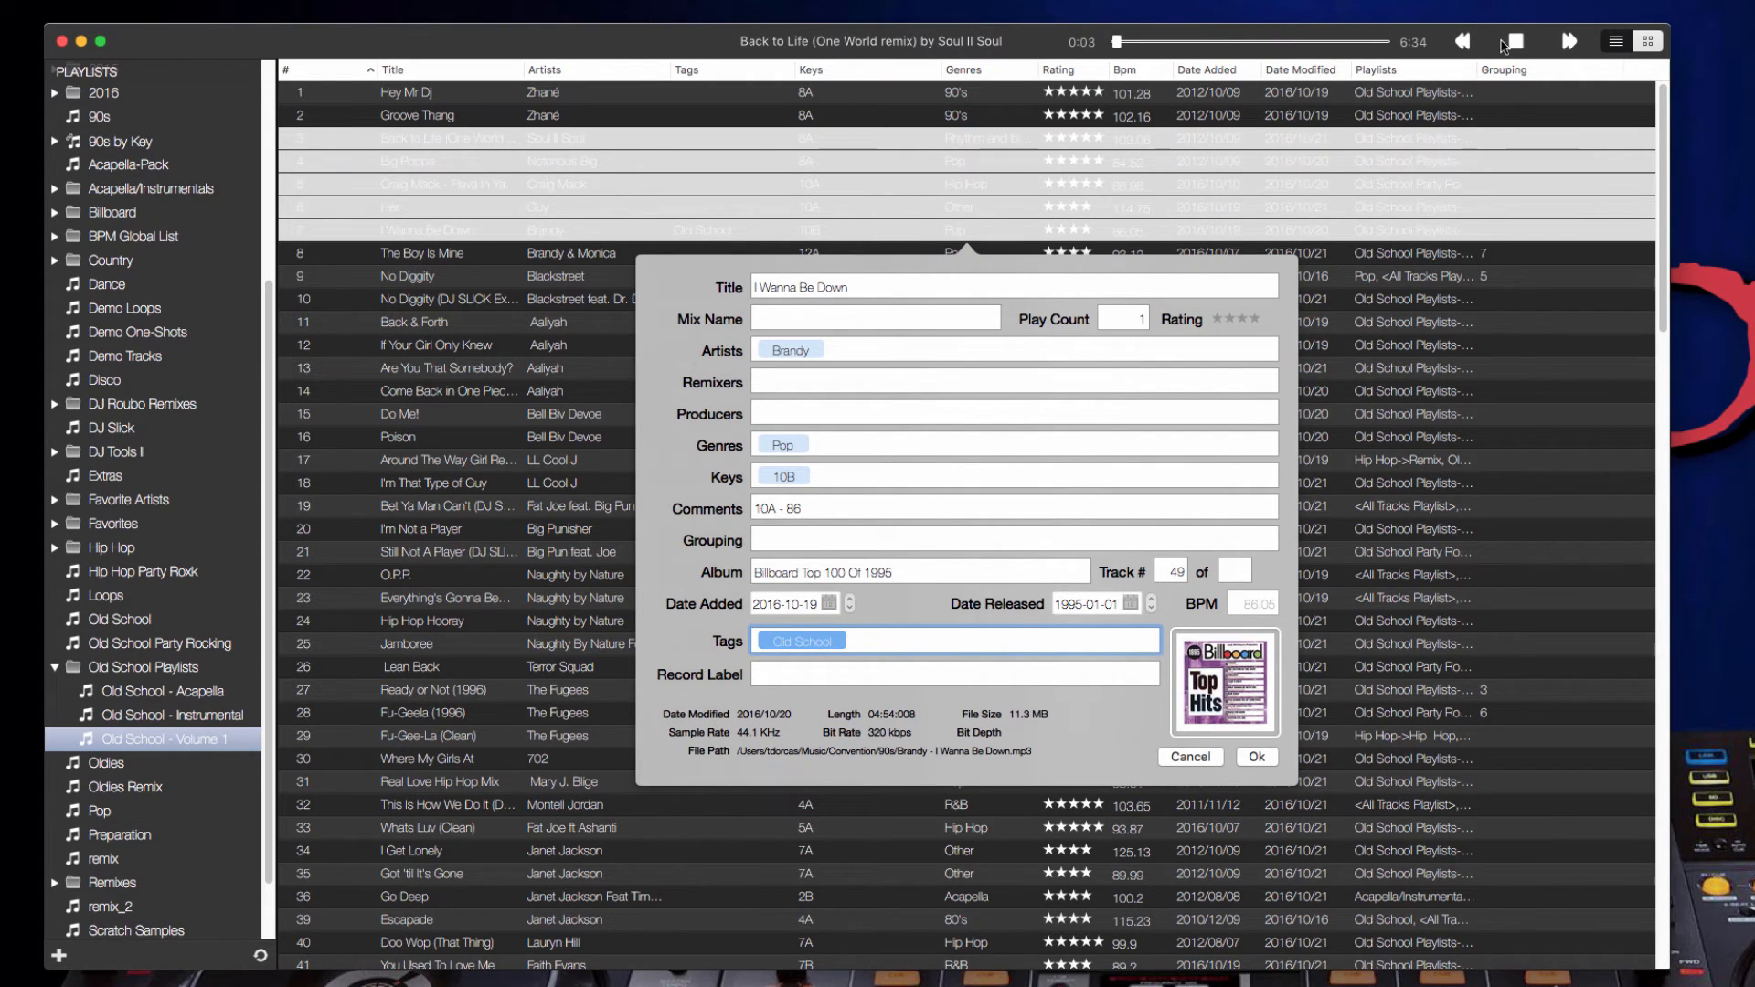
click(1513, 49)
Add Classic as a second tag for I Wanna Be Down and confirm the track details.
click(881, 642)
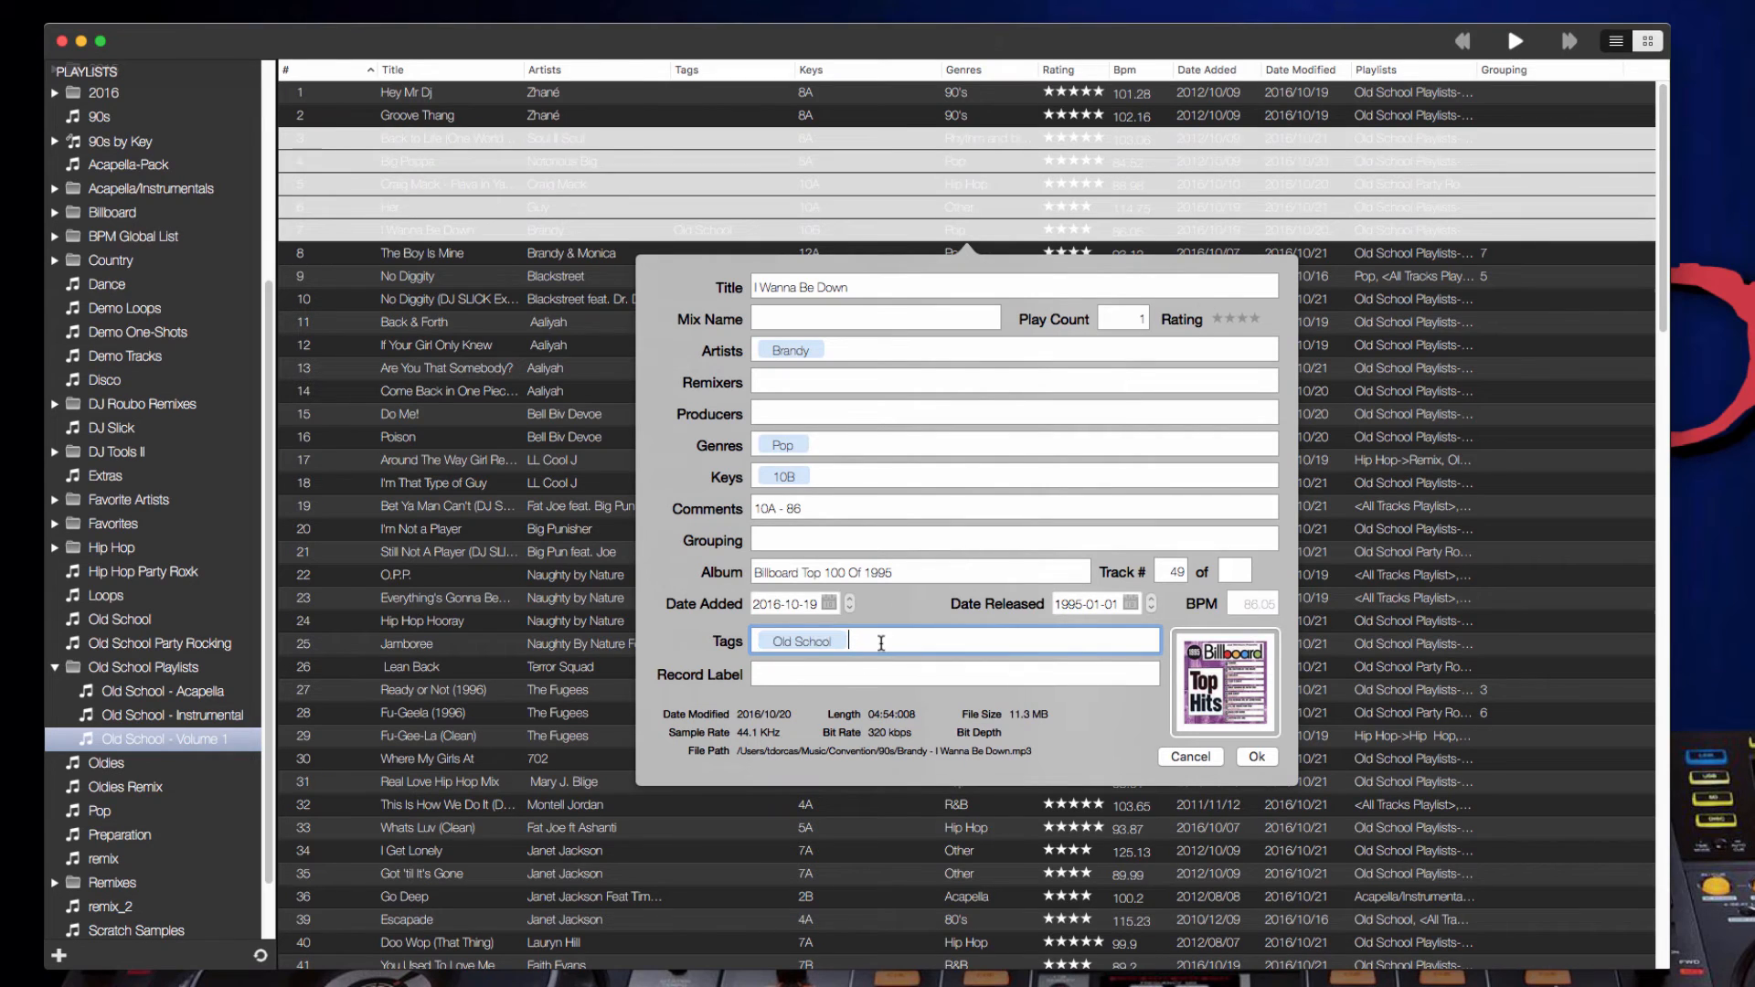
text(Cl)
text(a)
text(lassic)
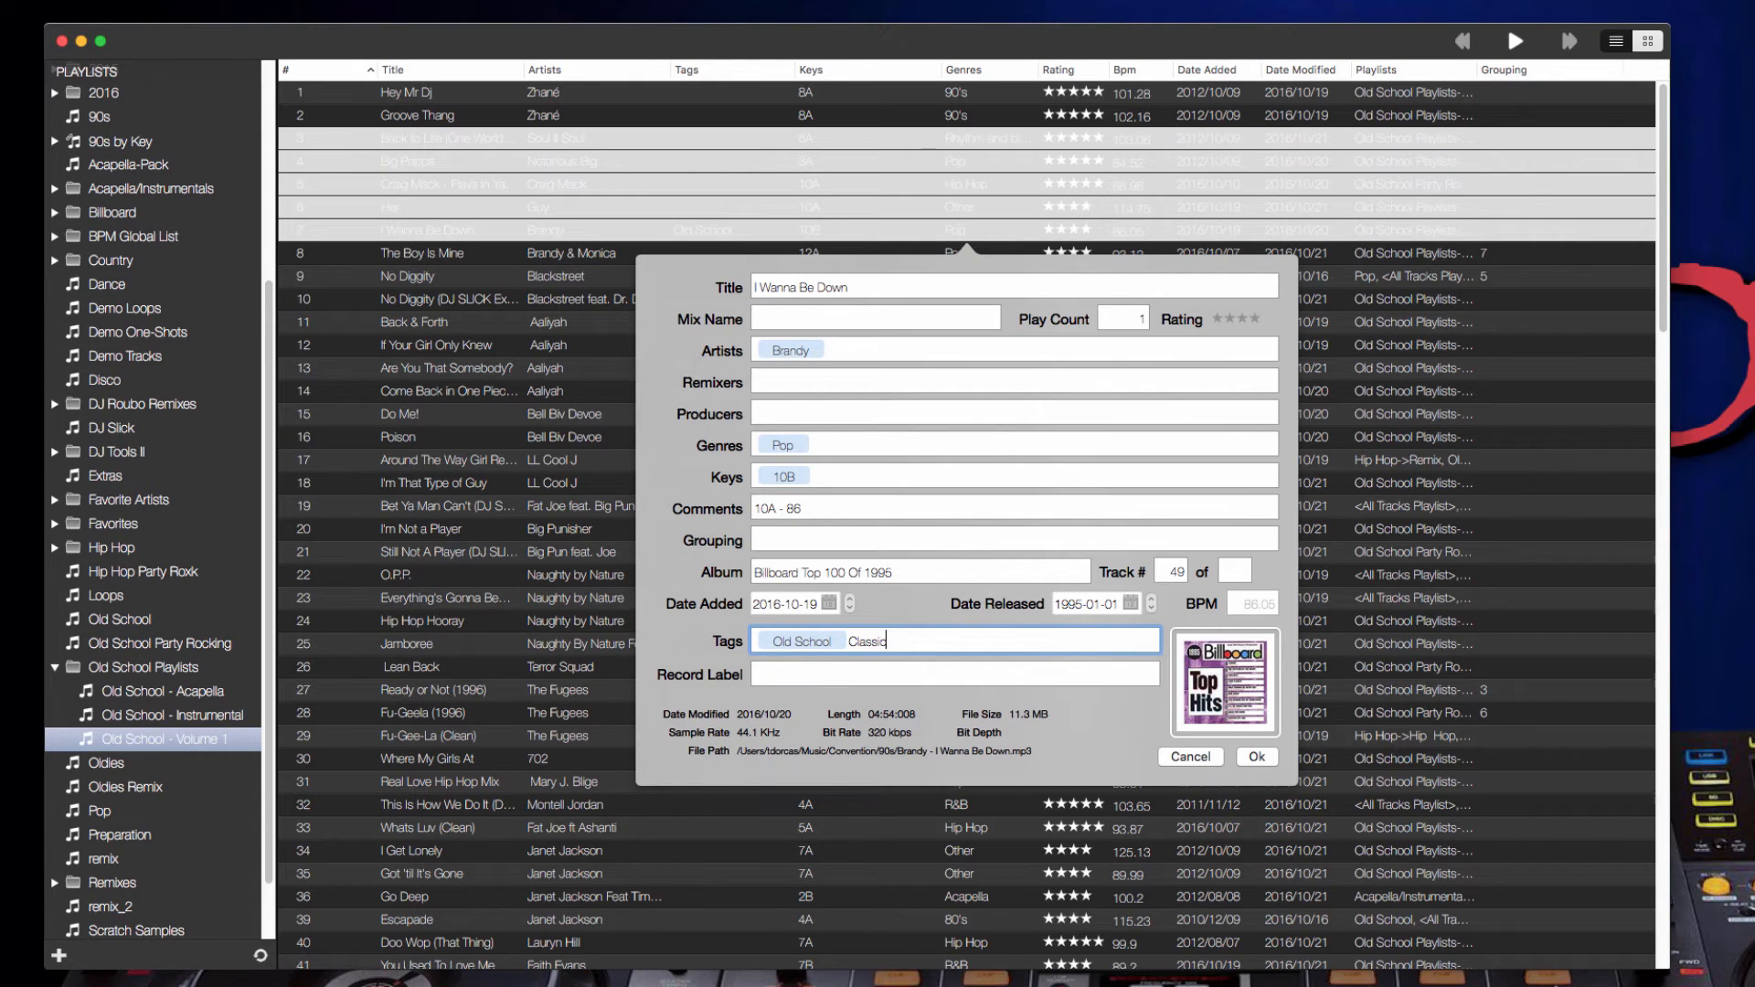
key(Return)
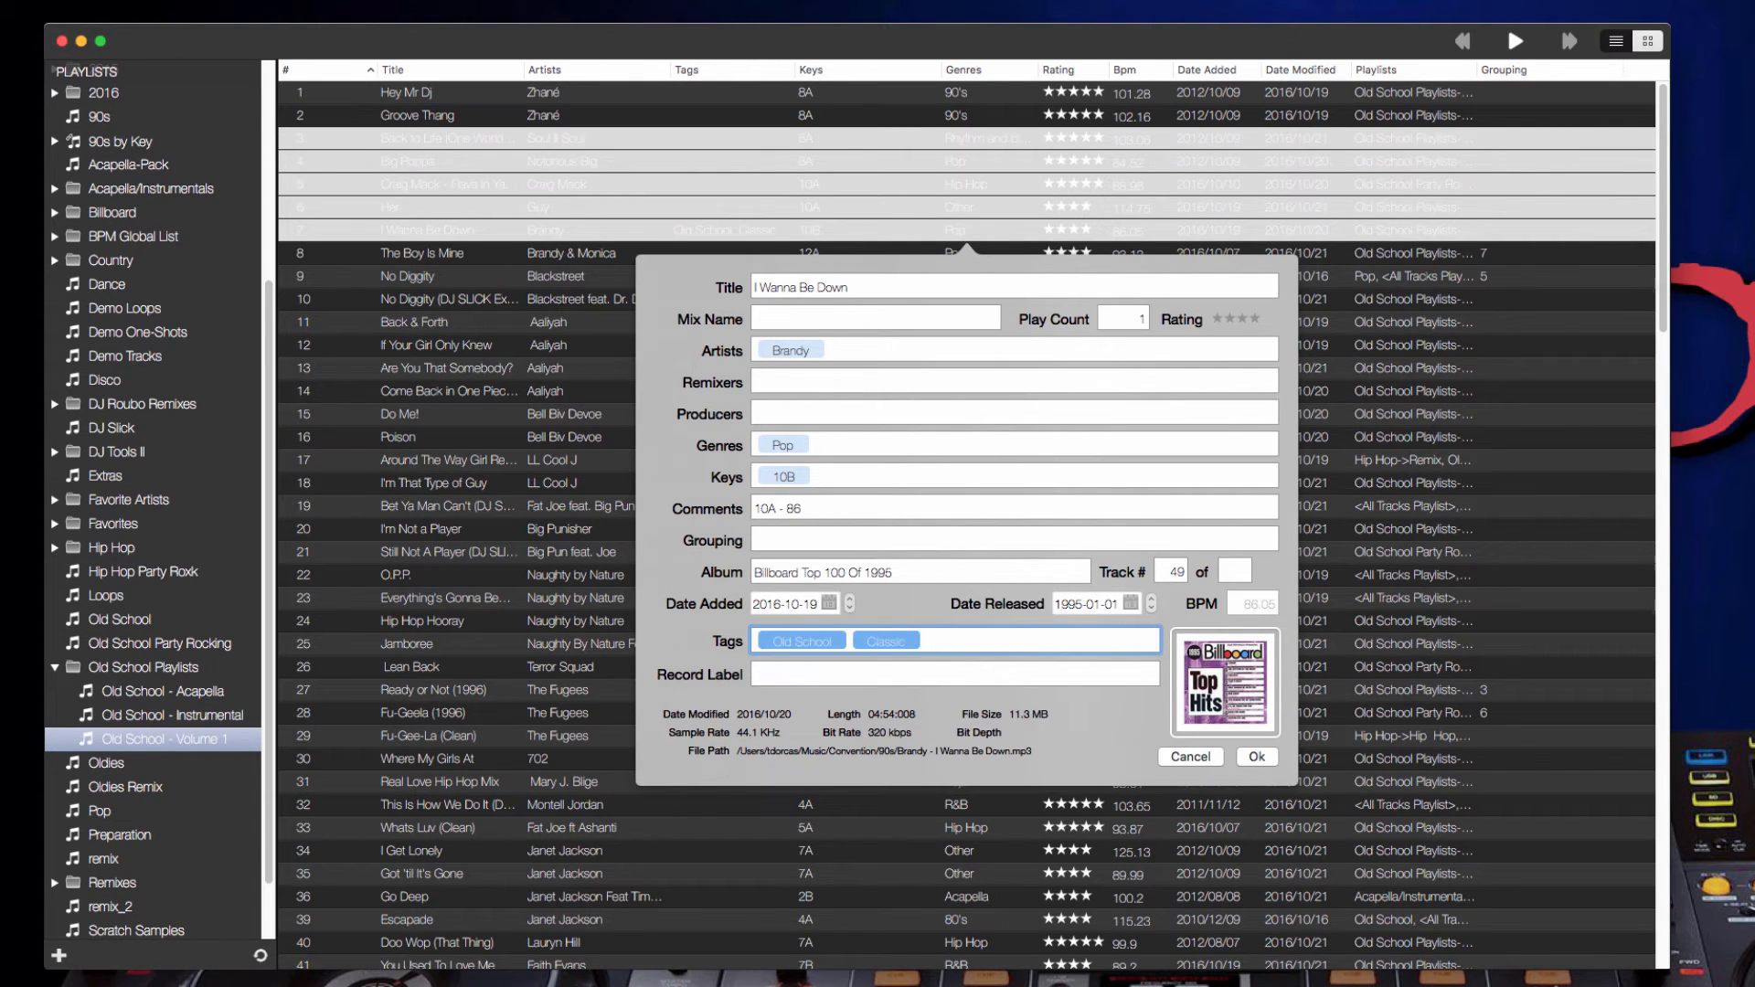
click(1257, 757)
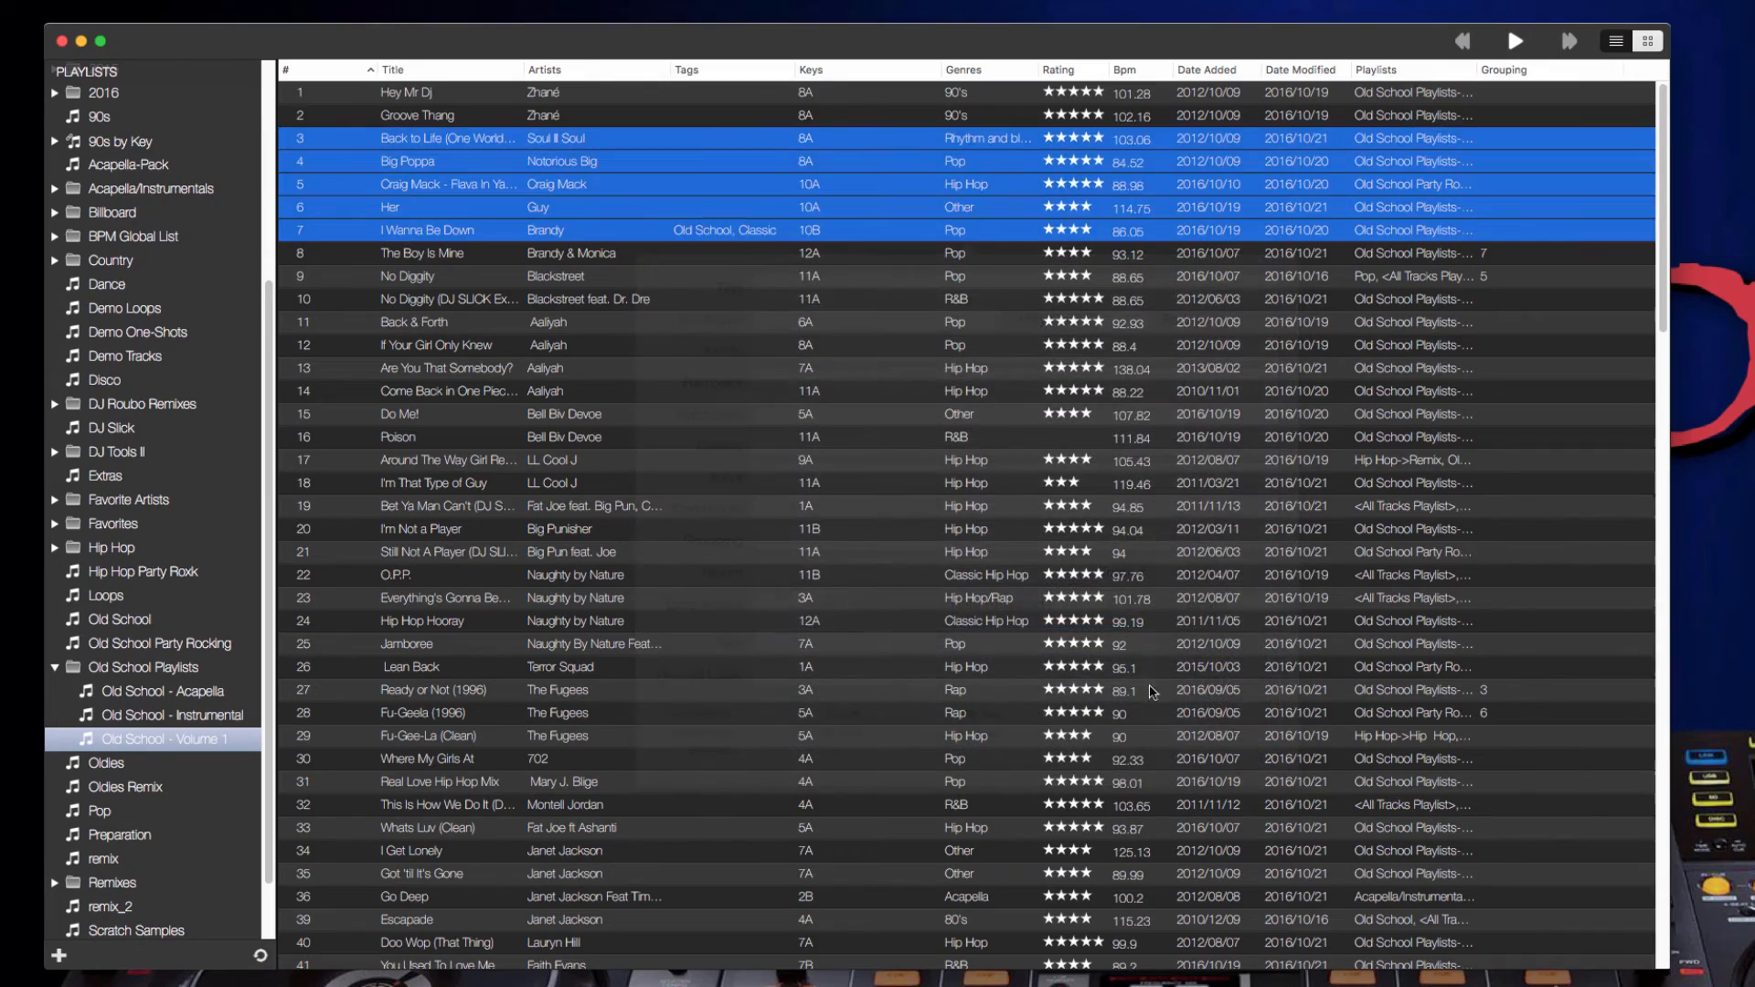
Check the Tags column of Old School - Volume 1 and open the Old School - Acapella playlist.
scroll(980, 565, down, 5)
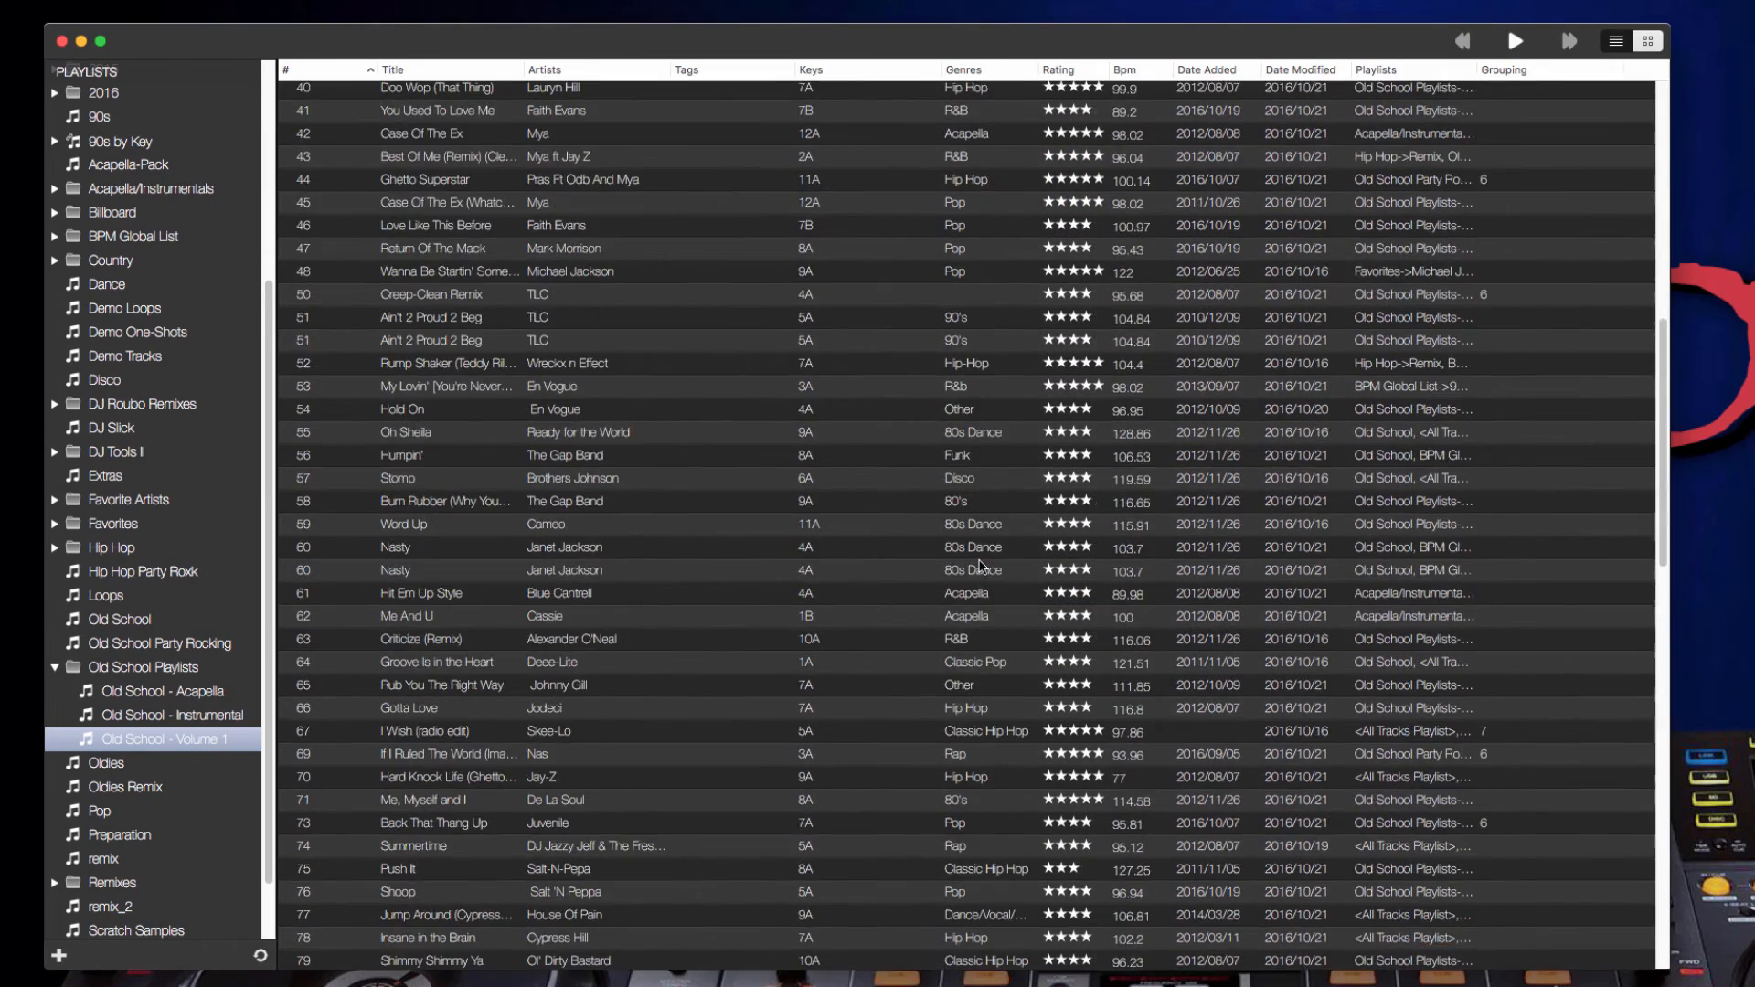
scroll(980, 565, up, 5)
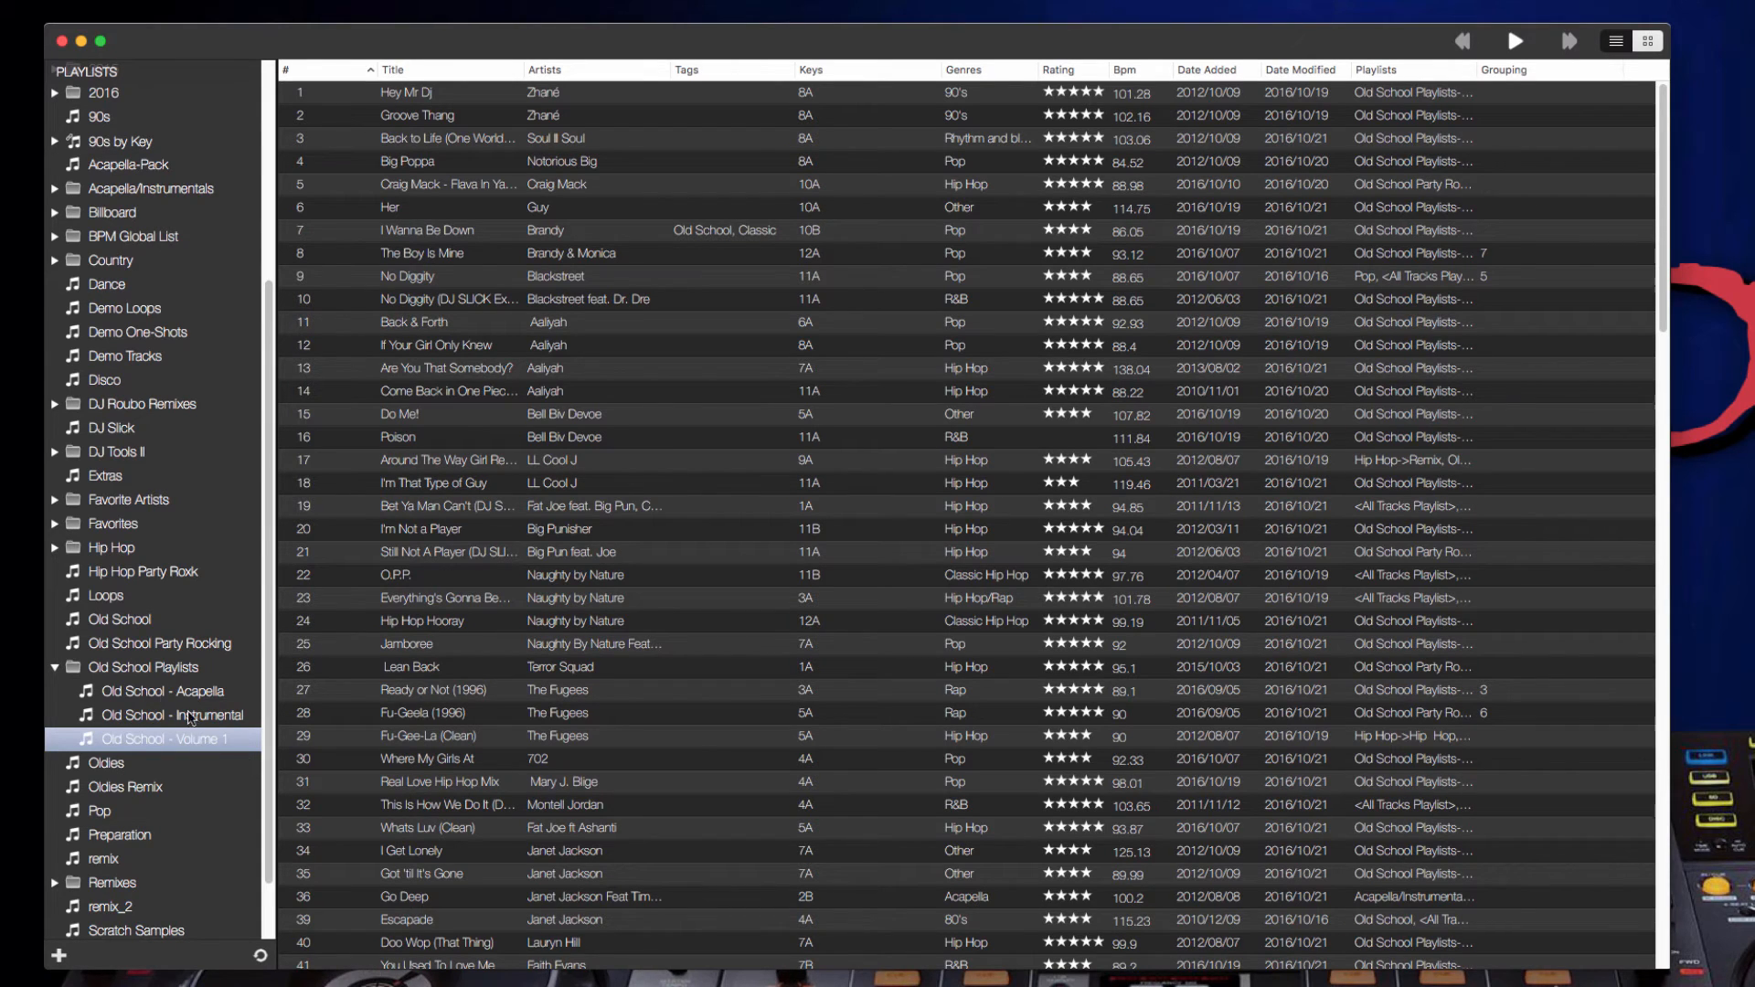
click(164, 695)
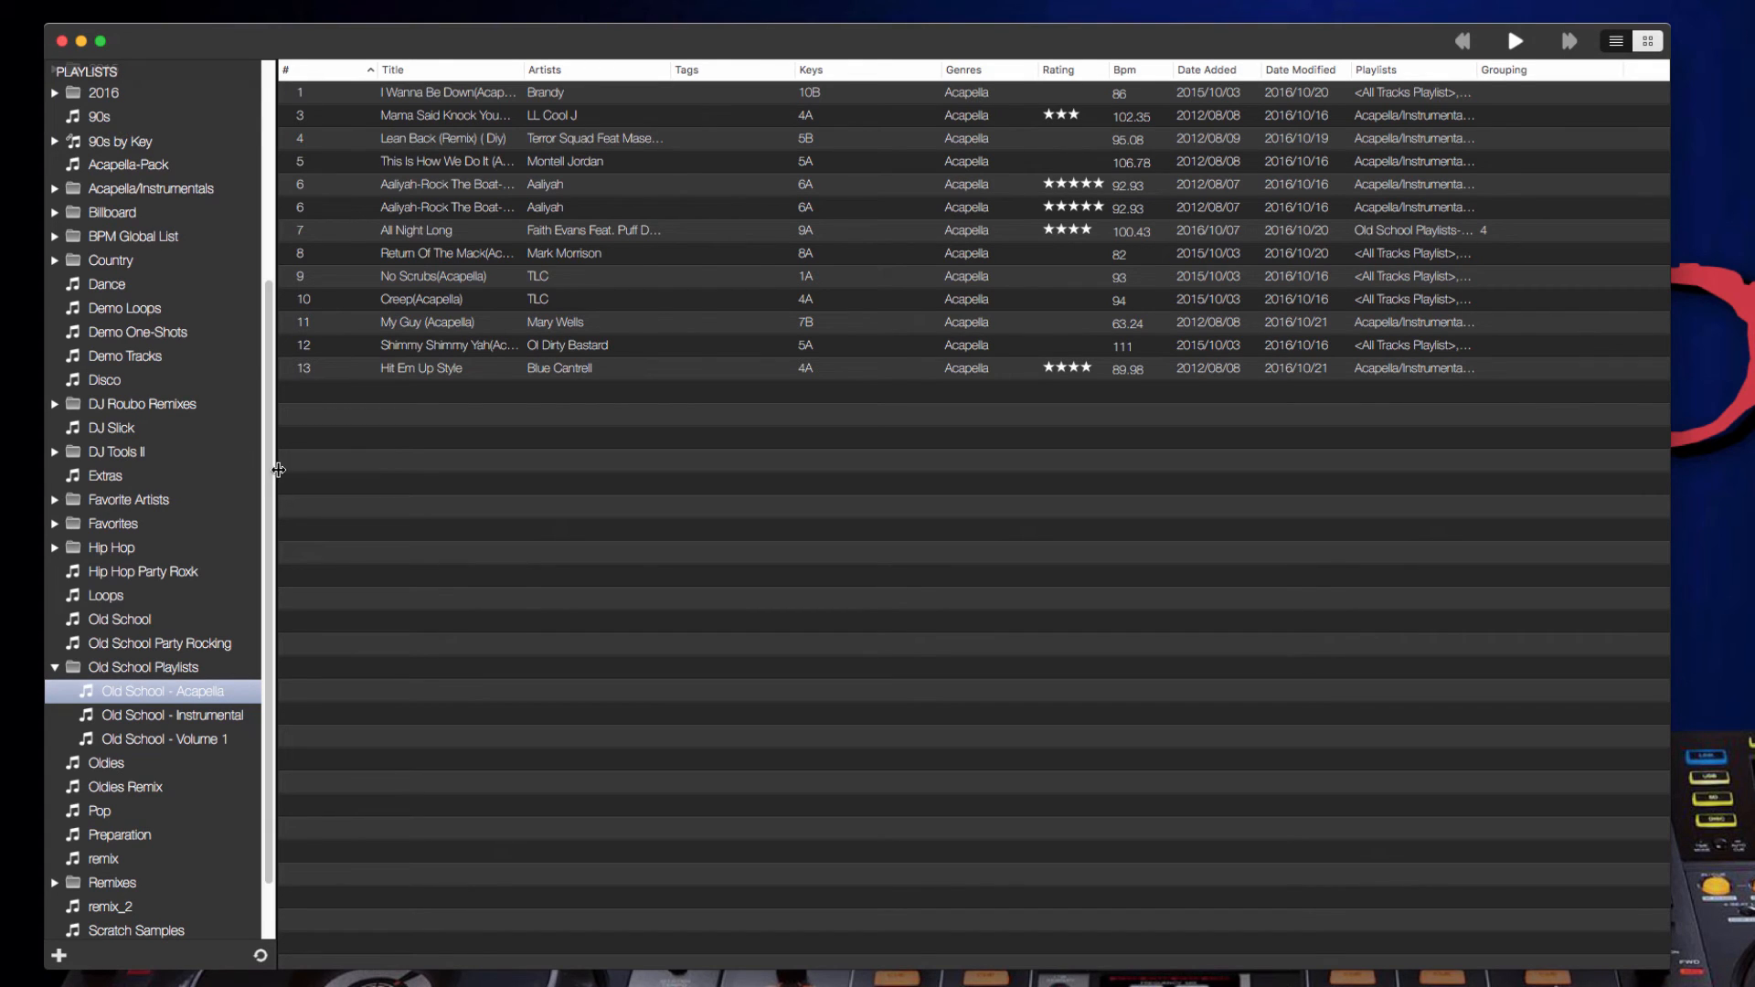
Expand the list of tags and display the tracks tagged Classic.
scroll(149, 239, up, 5)
mouse_move(71, 192)
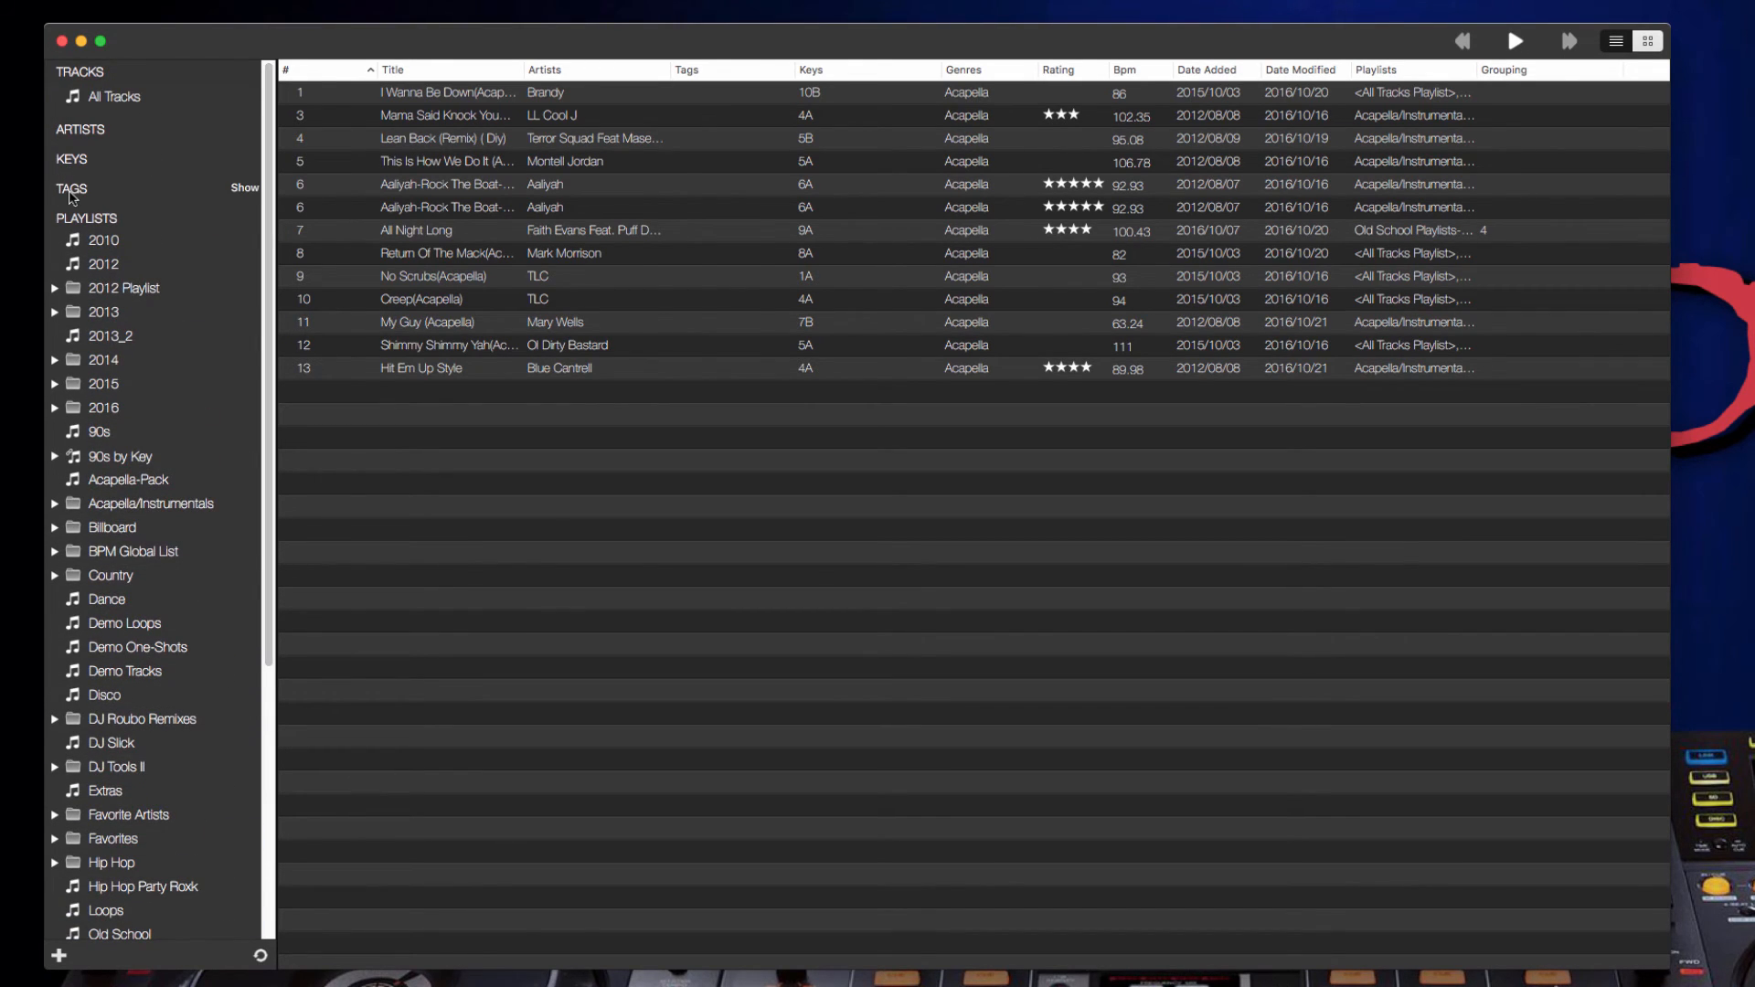
click(245, 191)
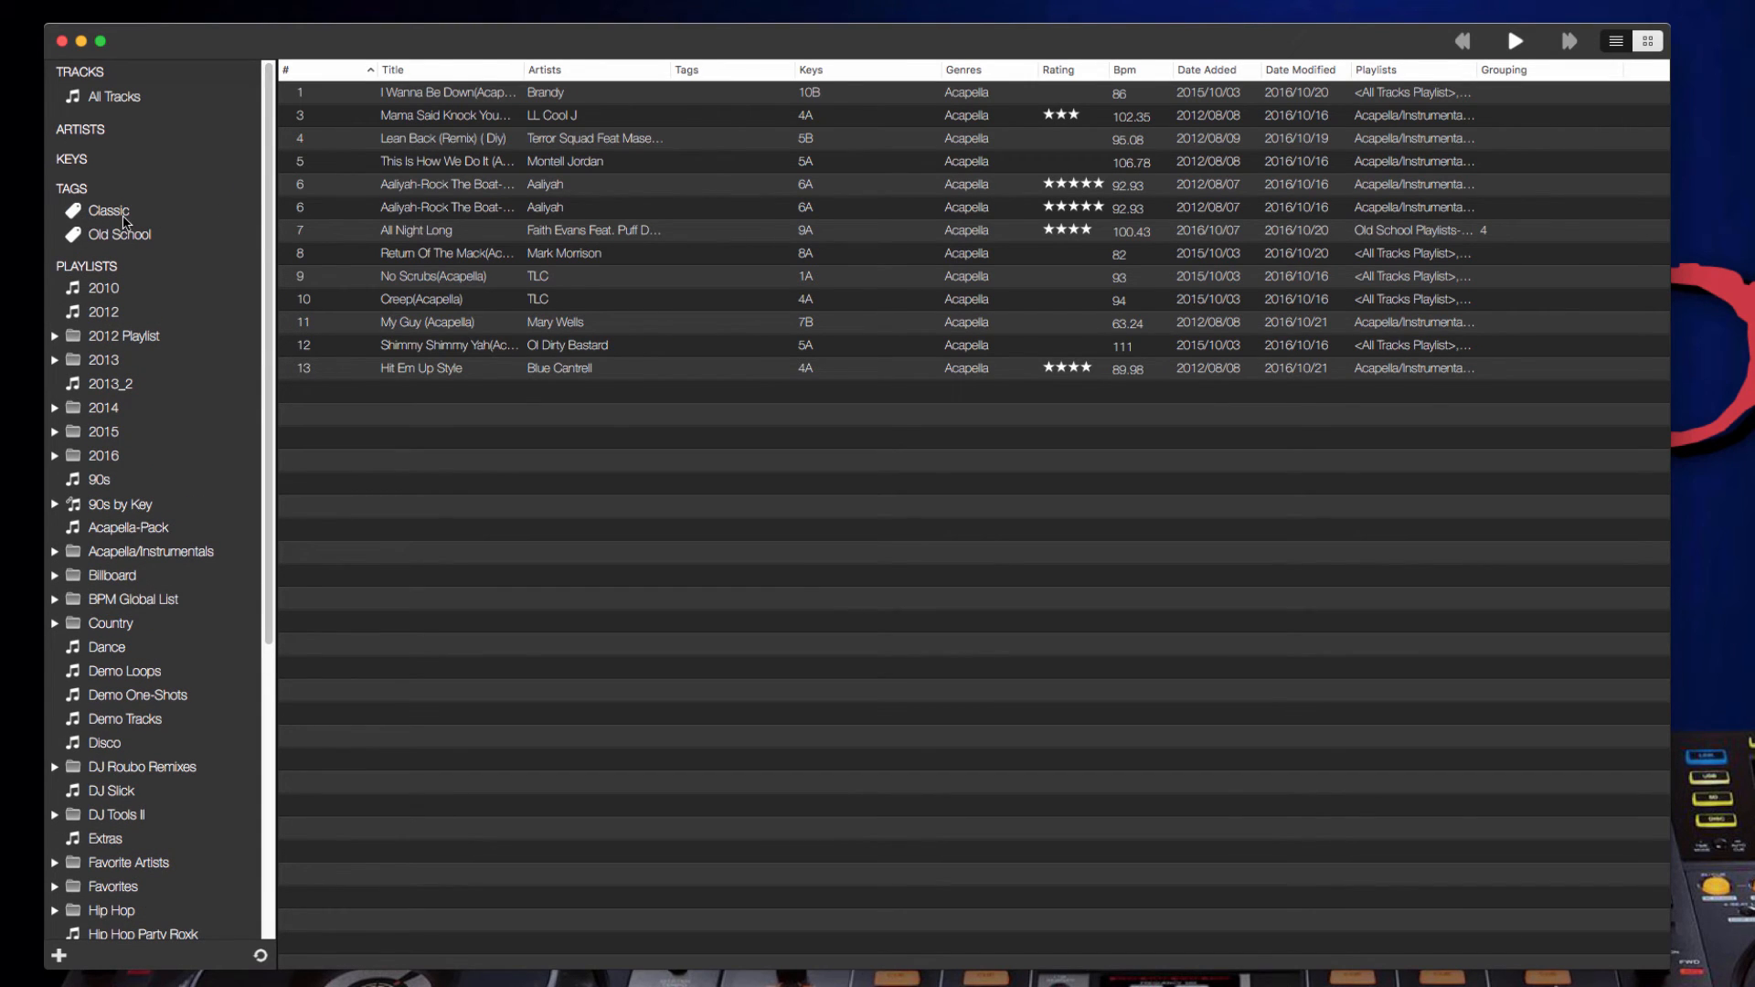
click(125, 216)
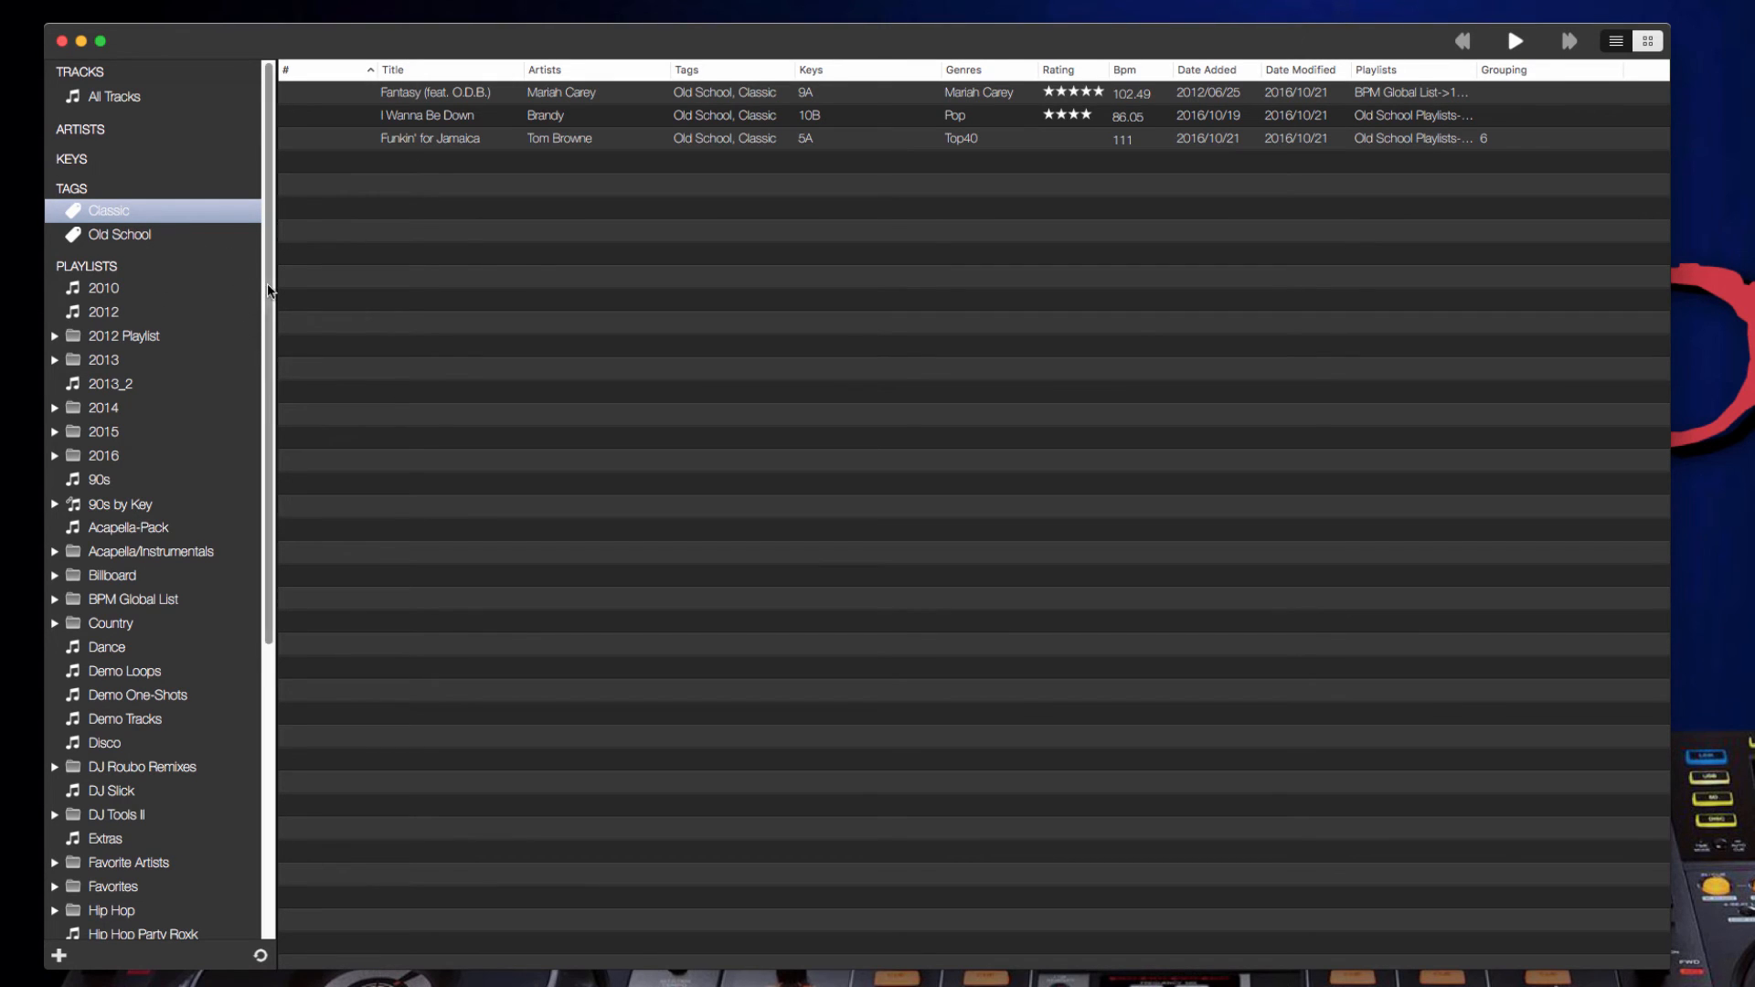
drag(267, 293, 277, 576)
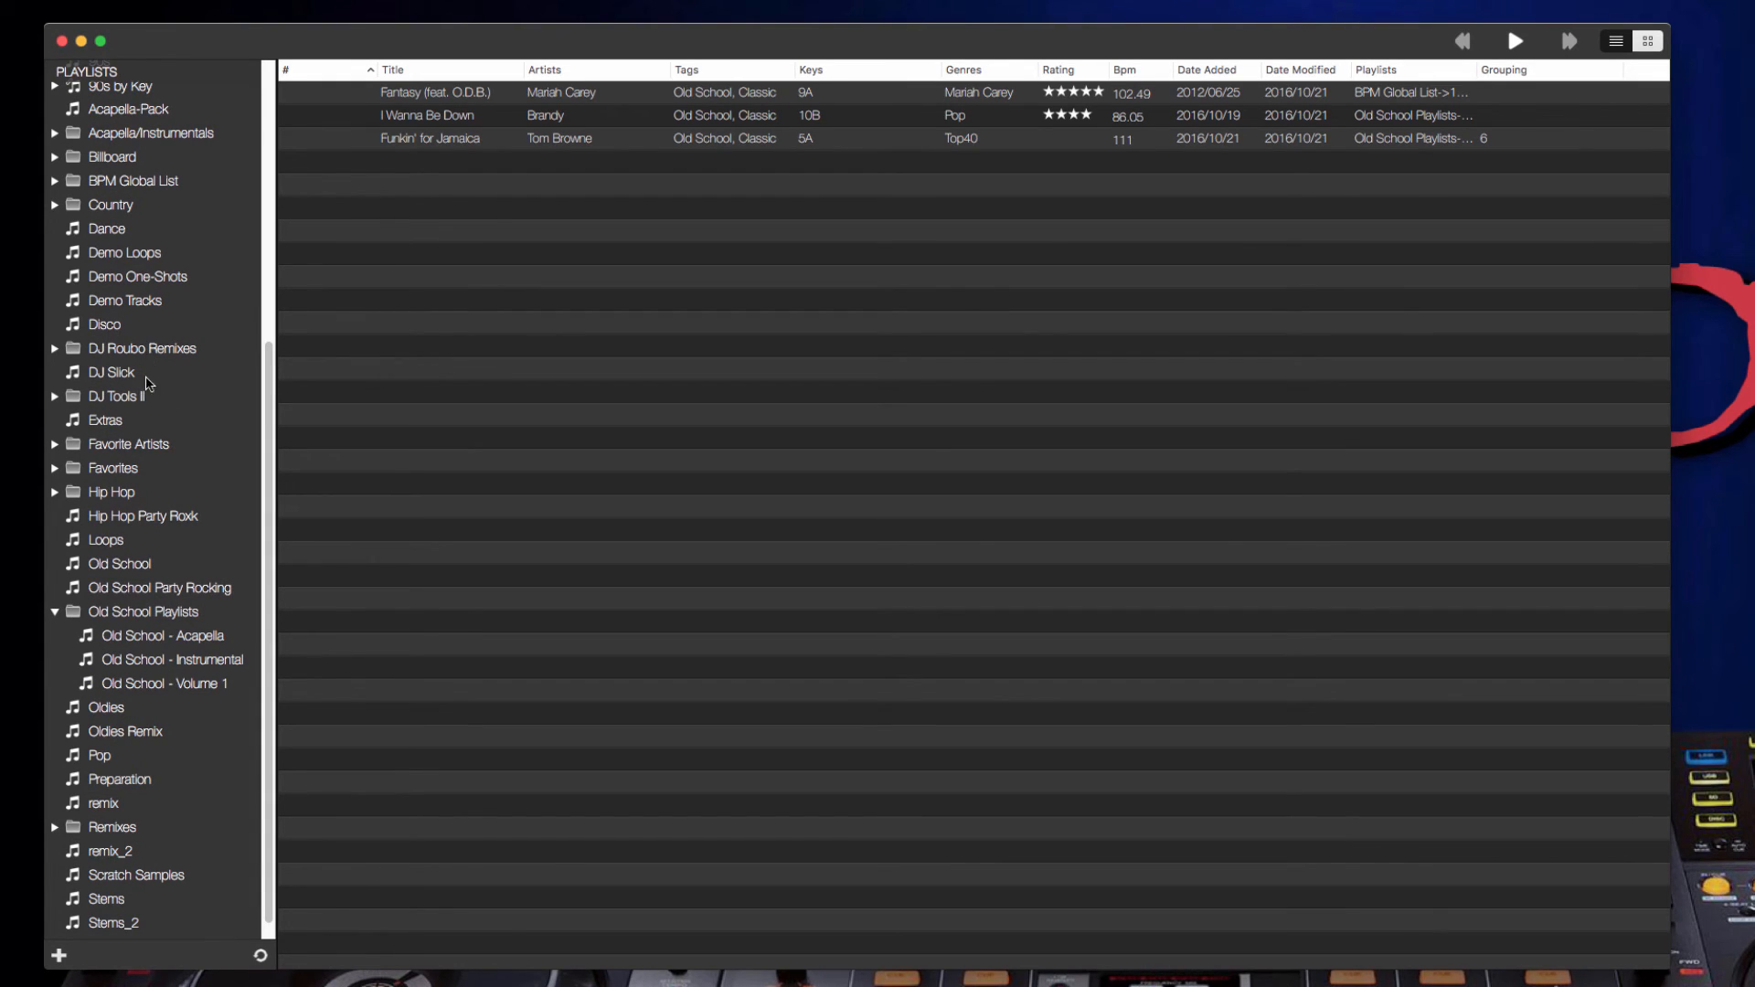
scroll(139, 357, up, 3)
scroll(140, 357, up, 5)
scroll(195, 341, down, 8)
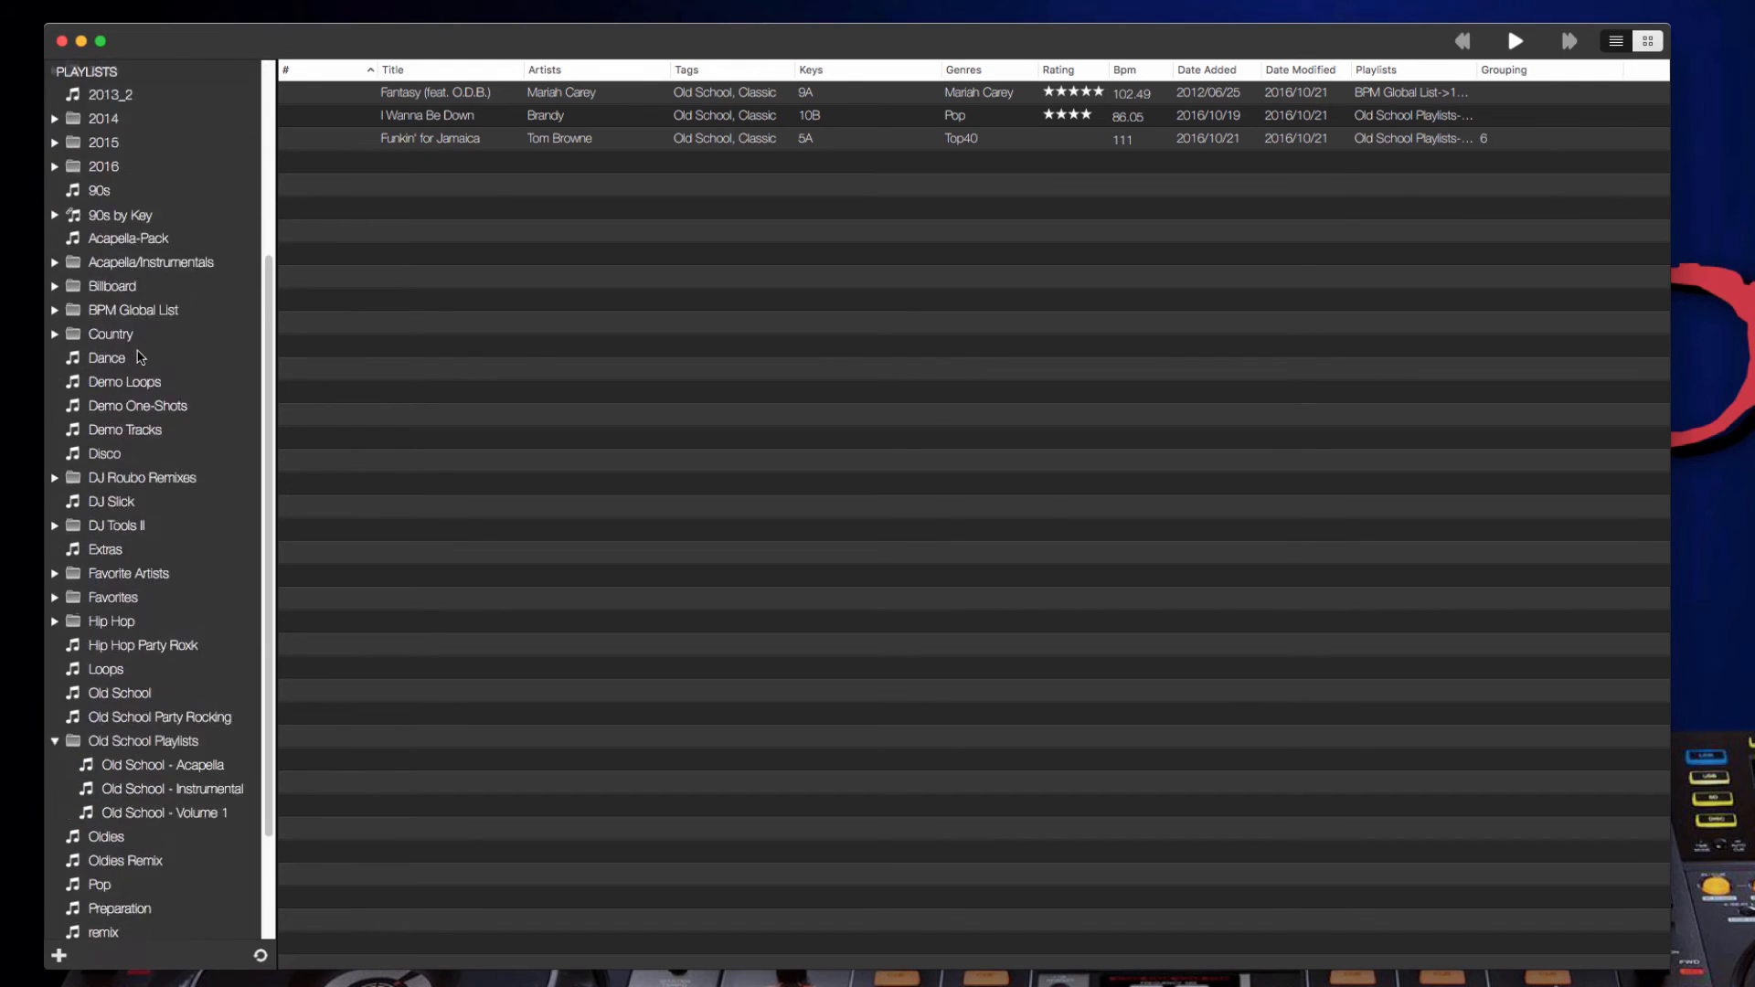
scroll(196, 347, up, 5)
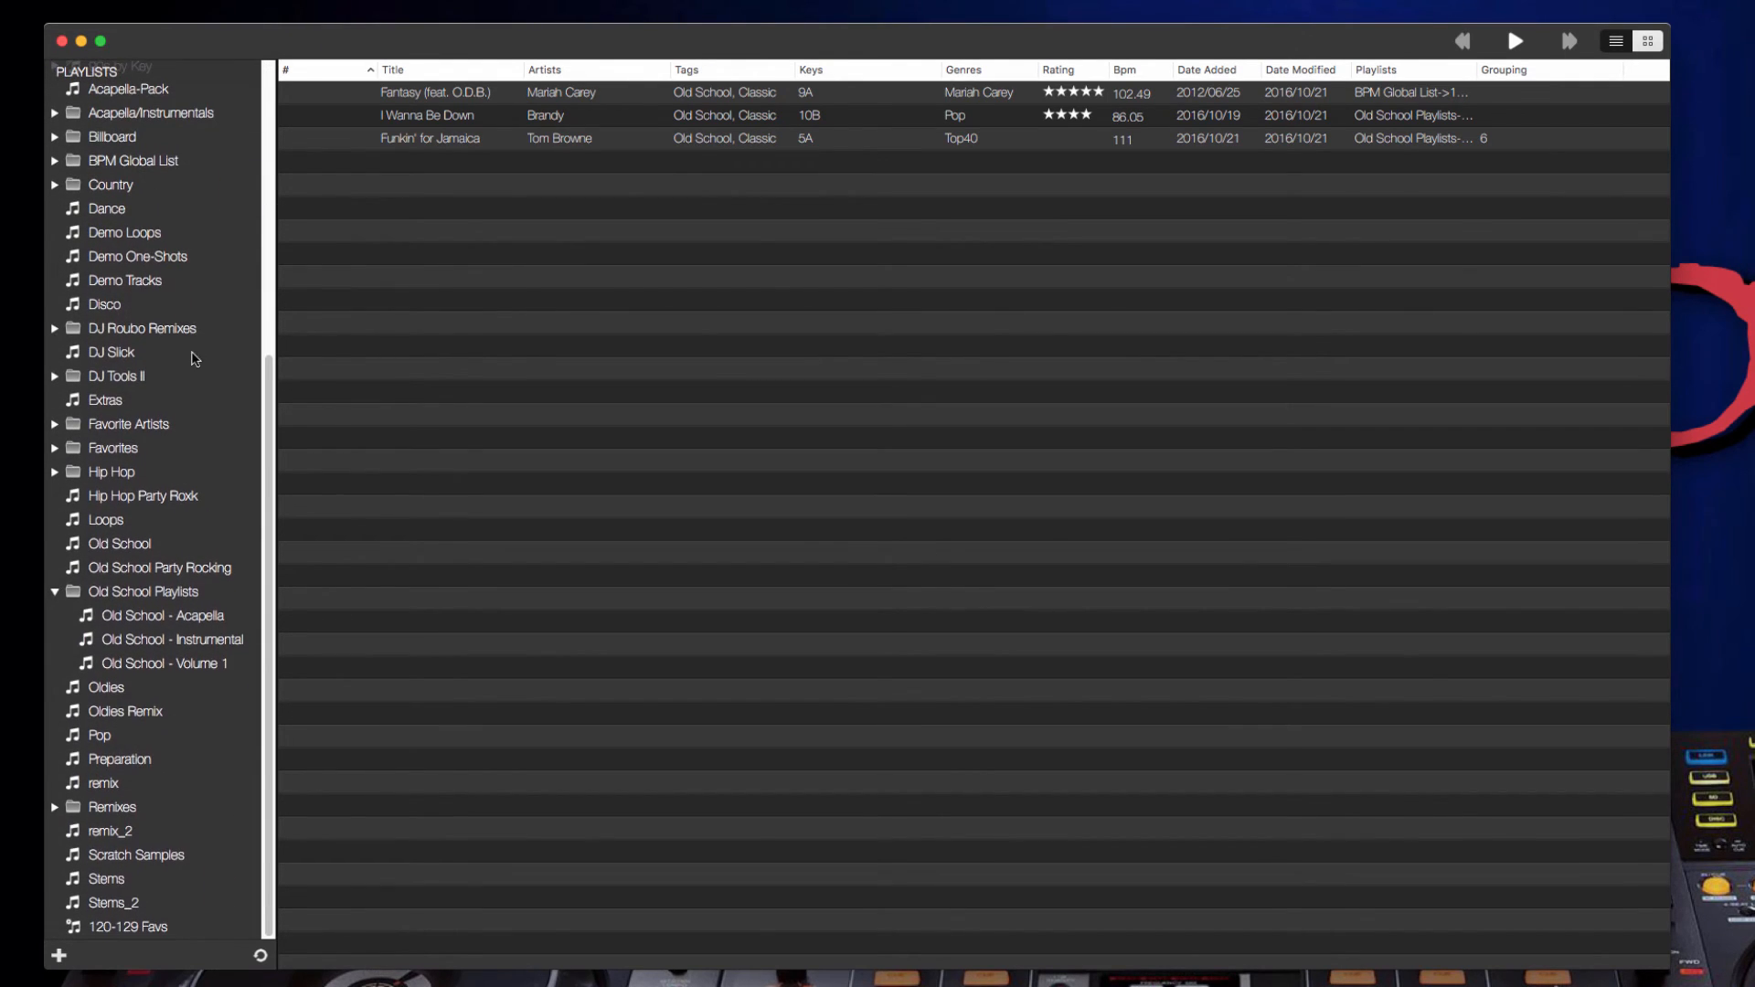
right_click(668, 72)
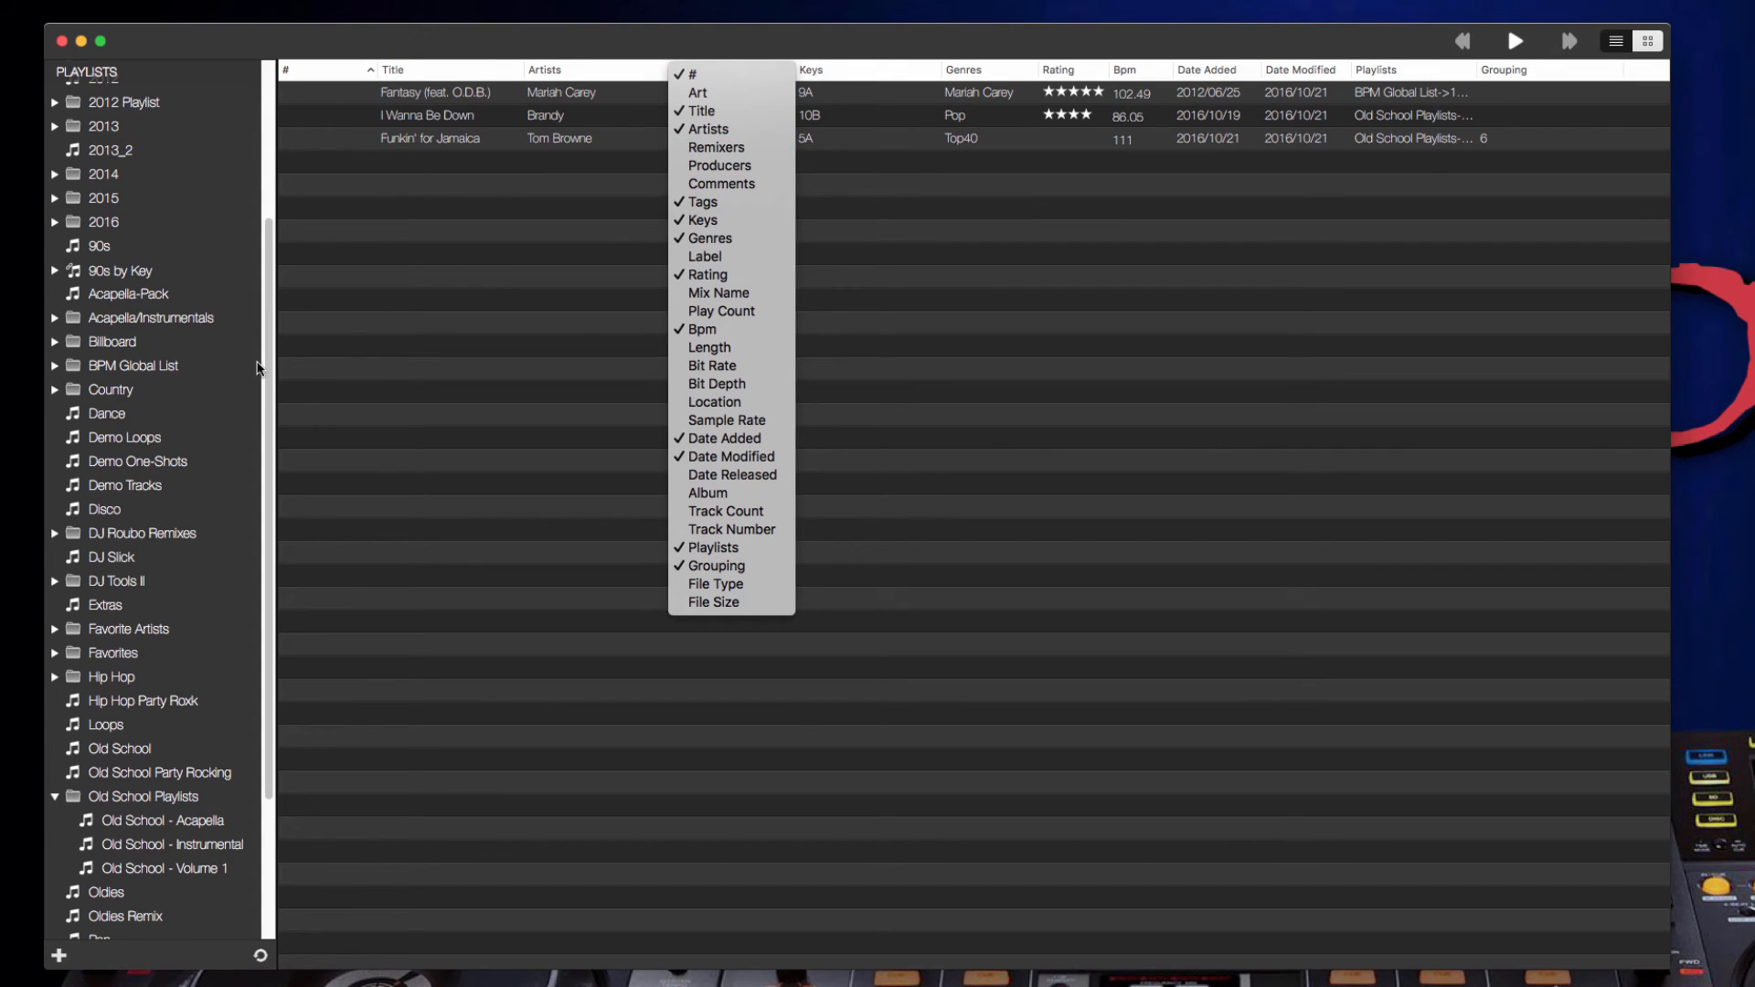
click(265, 370)
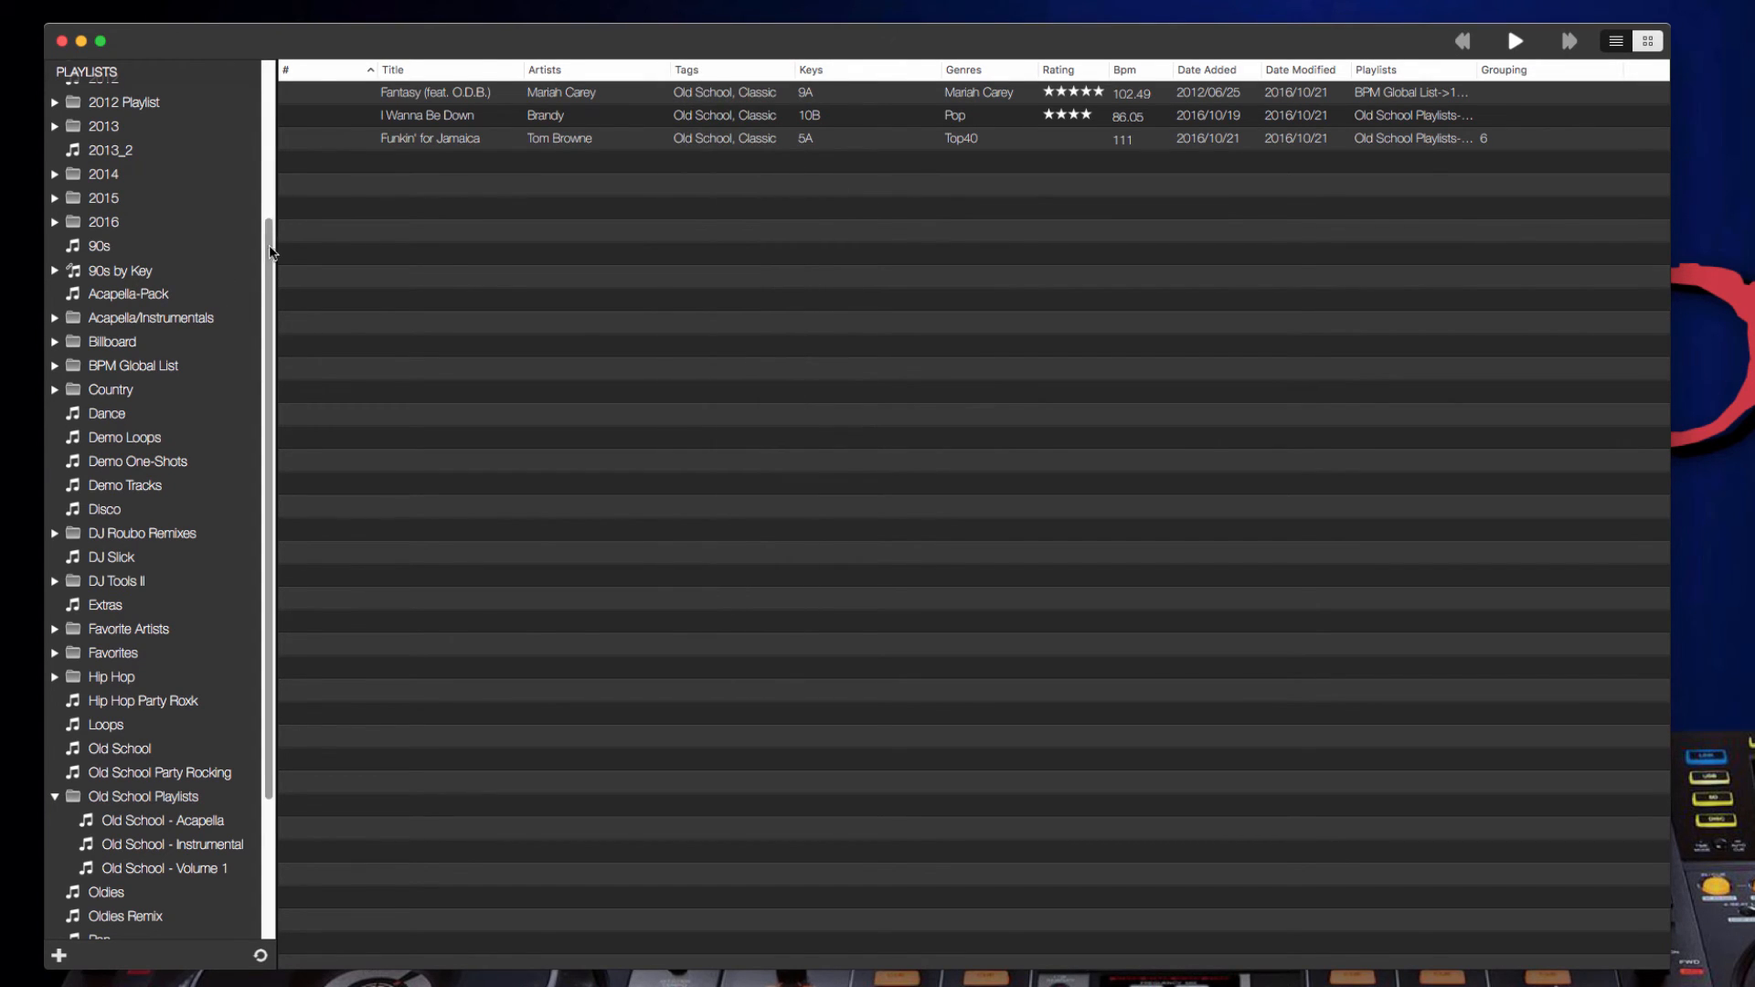
scroll(256, 137, up, 3)
scroll(249, 73, up, 2)
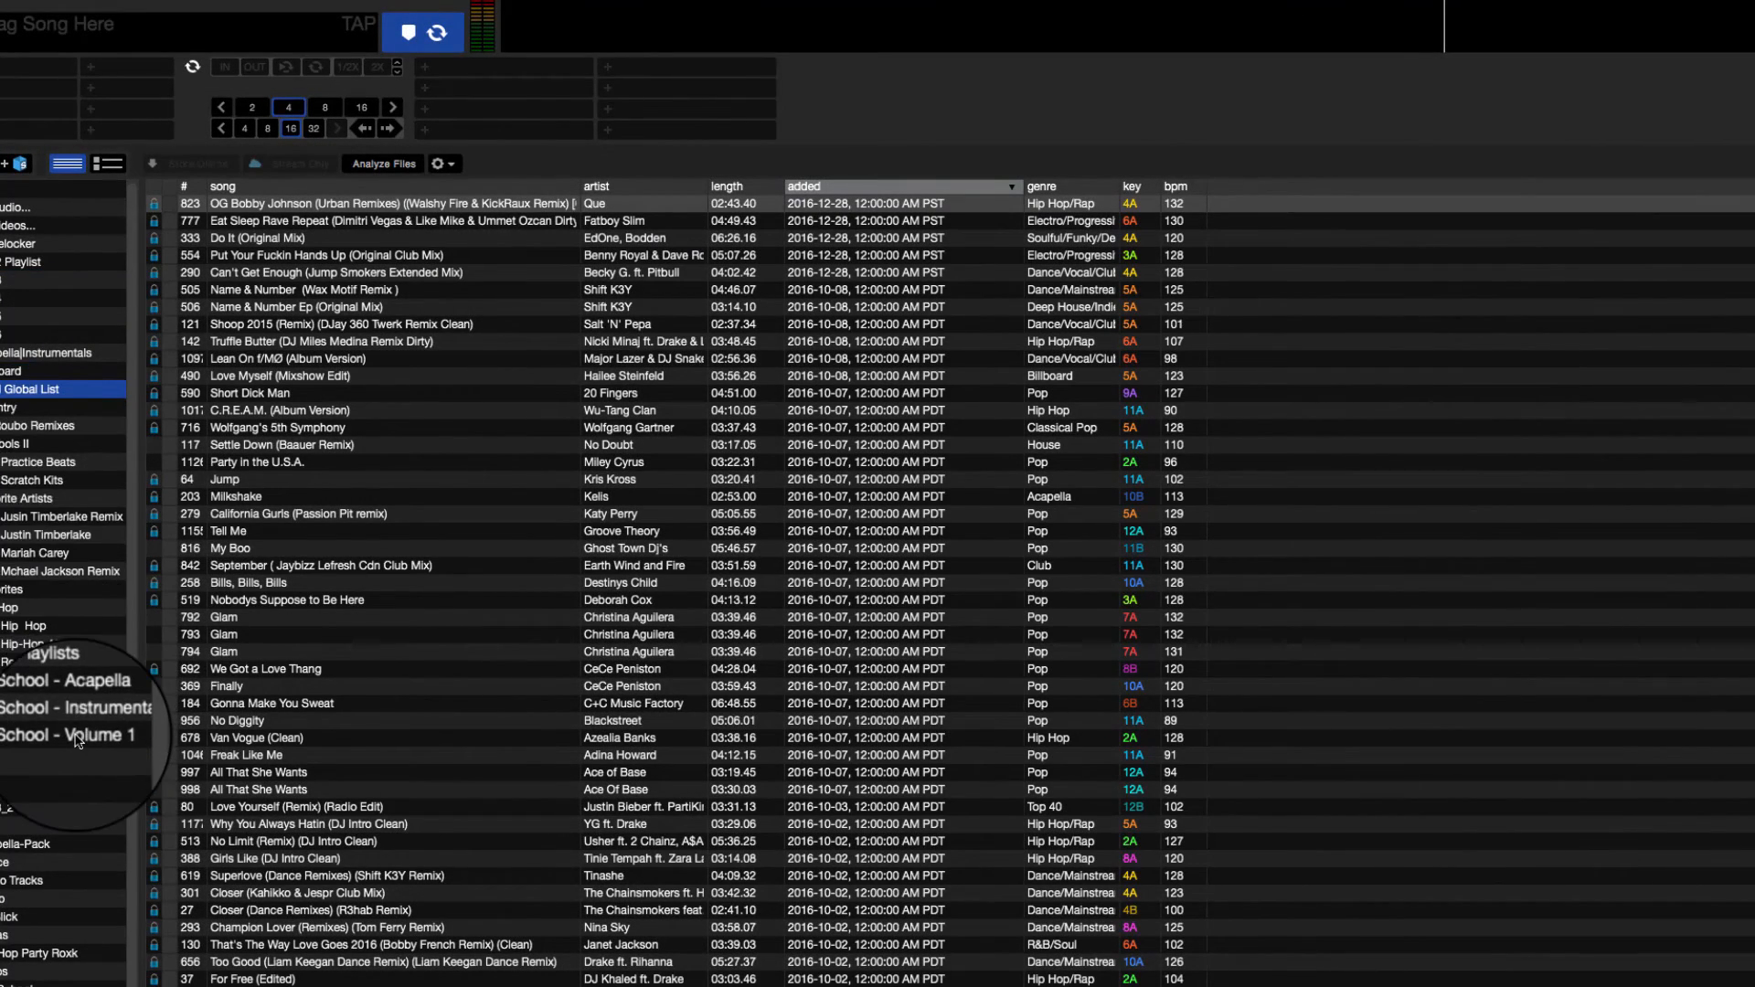
Switch to Serato DJ, open the Old School - Volume 1 crate and load U N I T Y, Lean Back and Her in turn onto the deck.
click(78, 746)
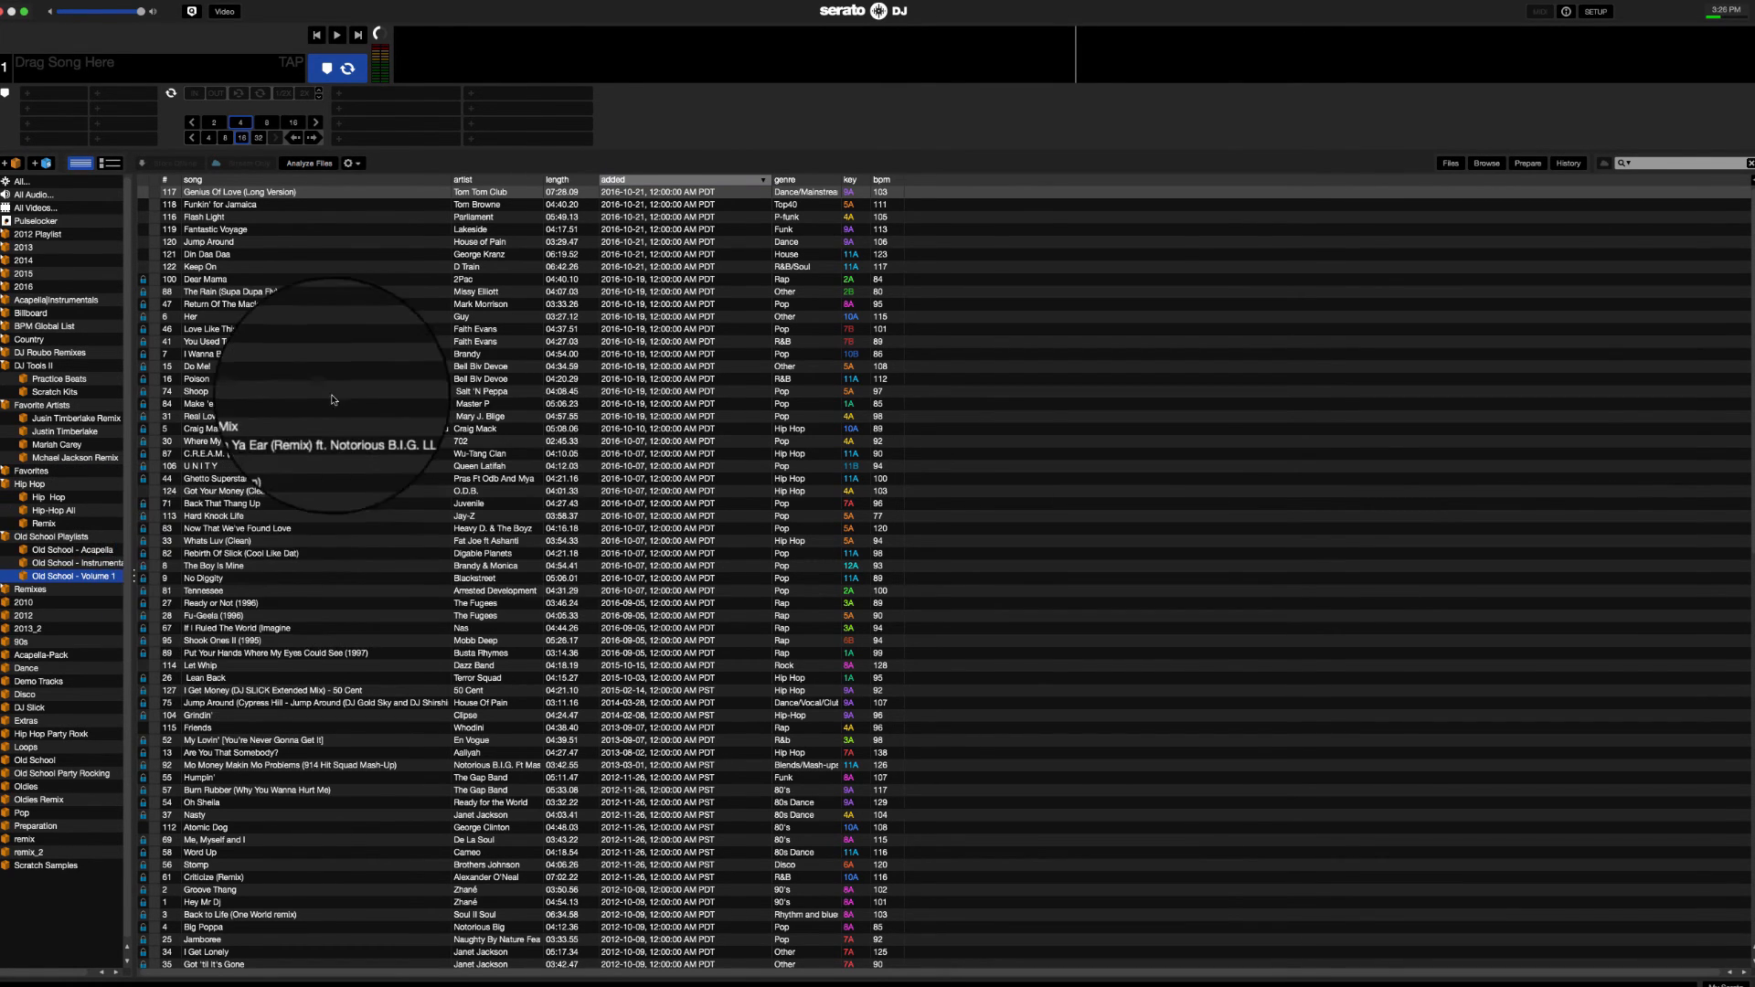
mouse_move(256, 466)
mouse_down()
mouse_move(555, 108)
mouse_move(649, 44)
mouse_up()
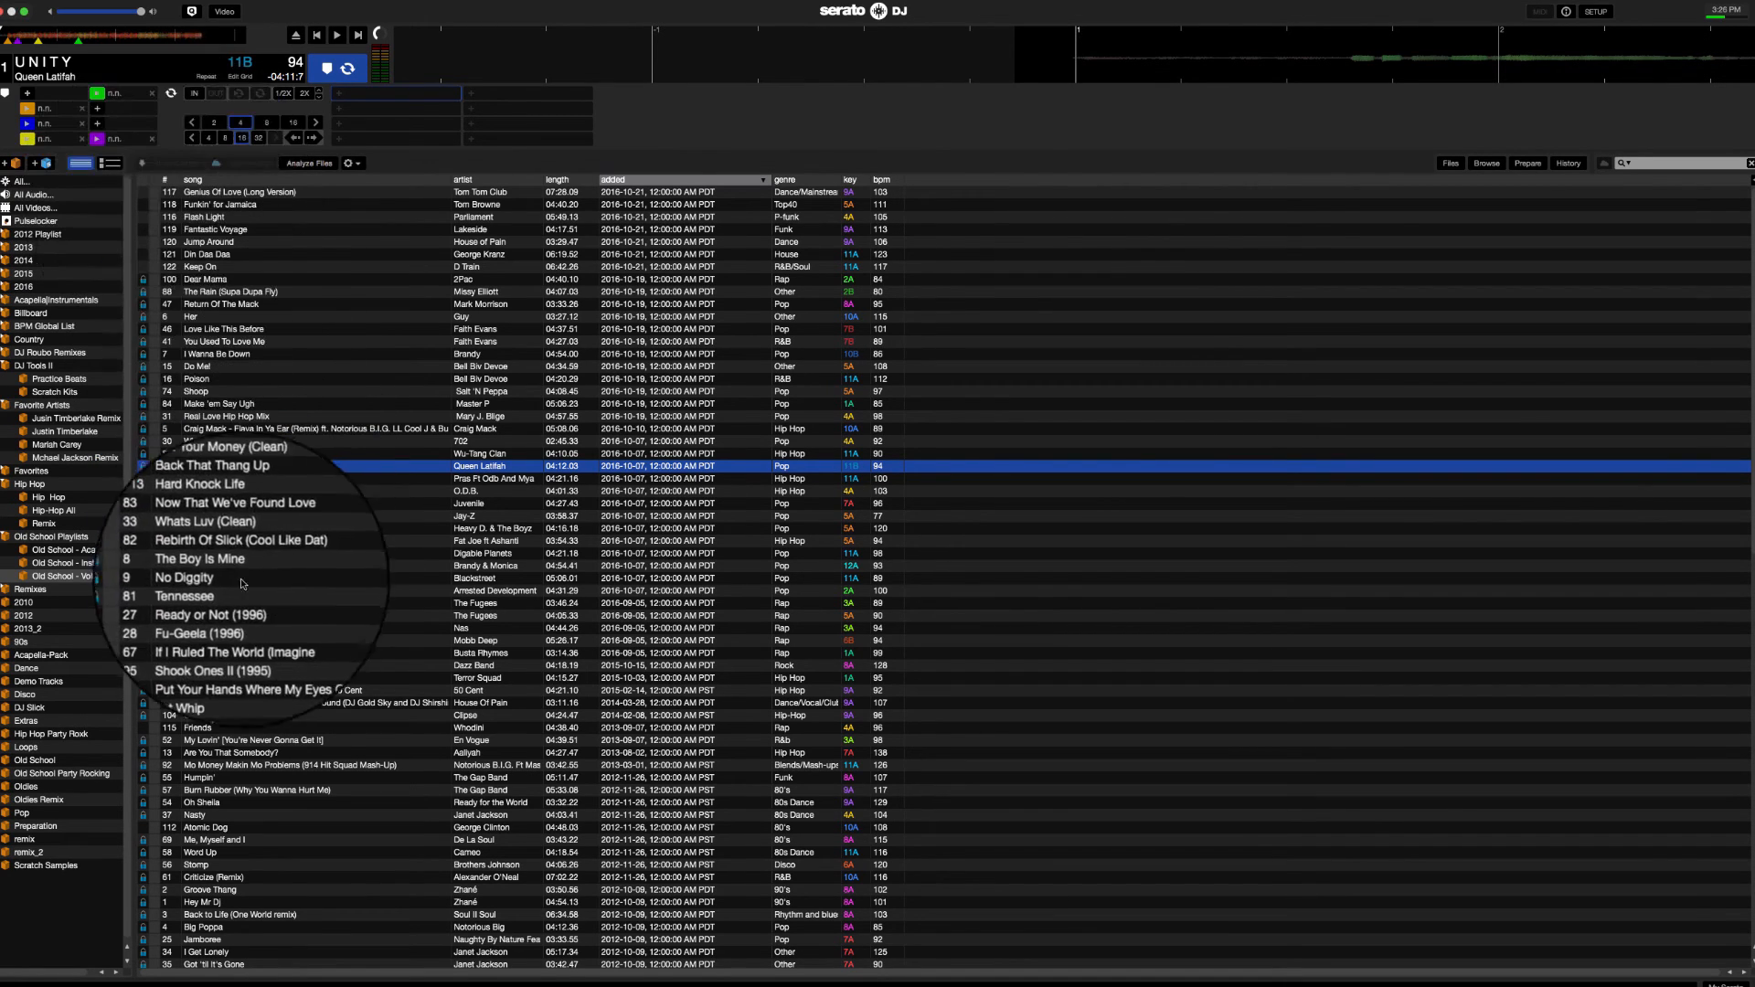
drag(226, 677, 731, 55)
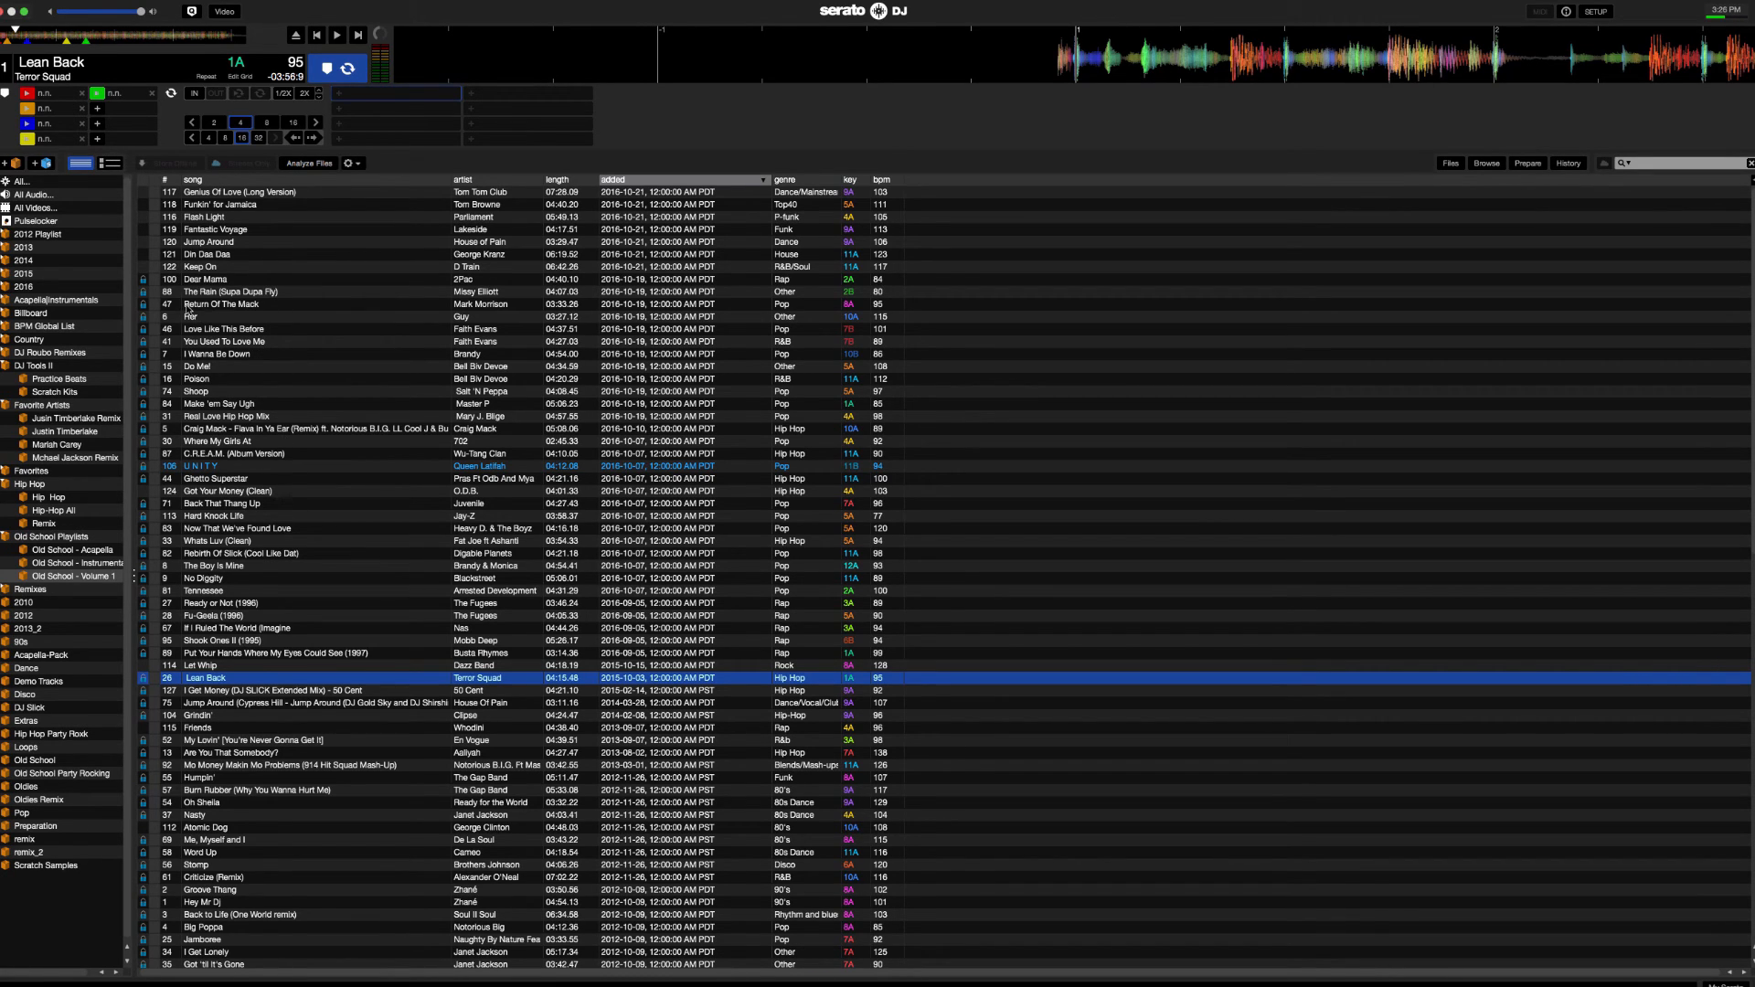
click(212, 319)
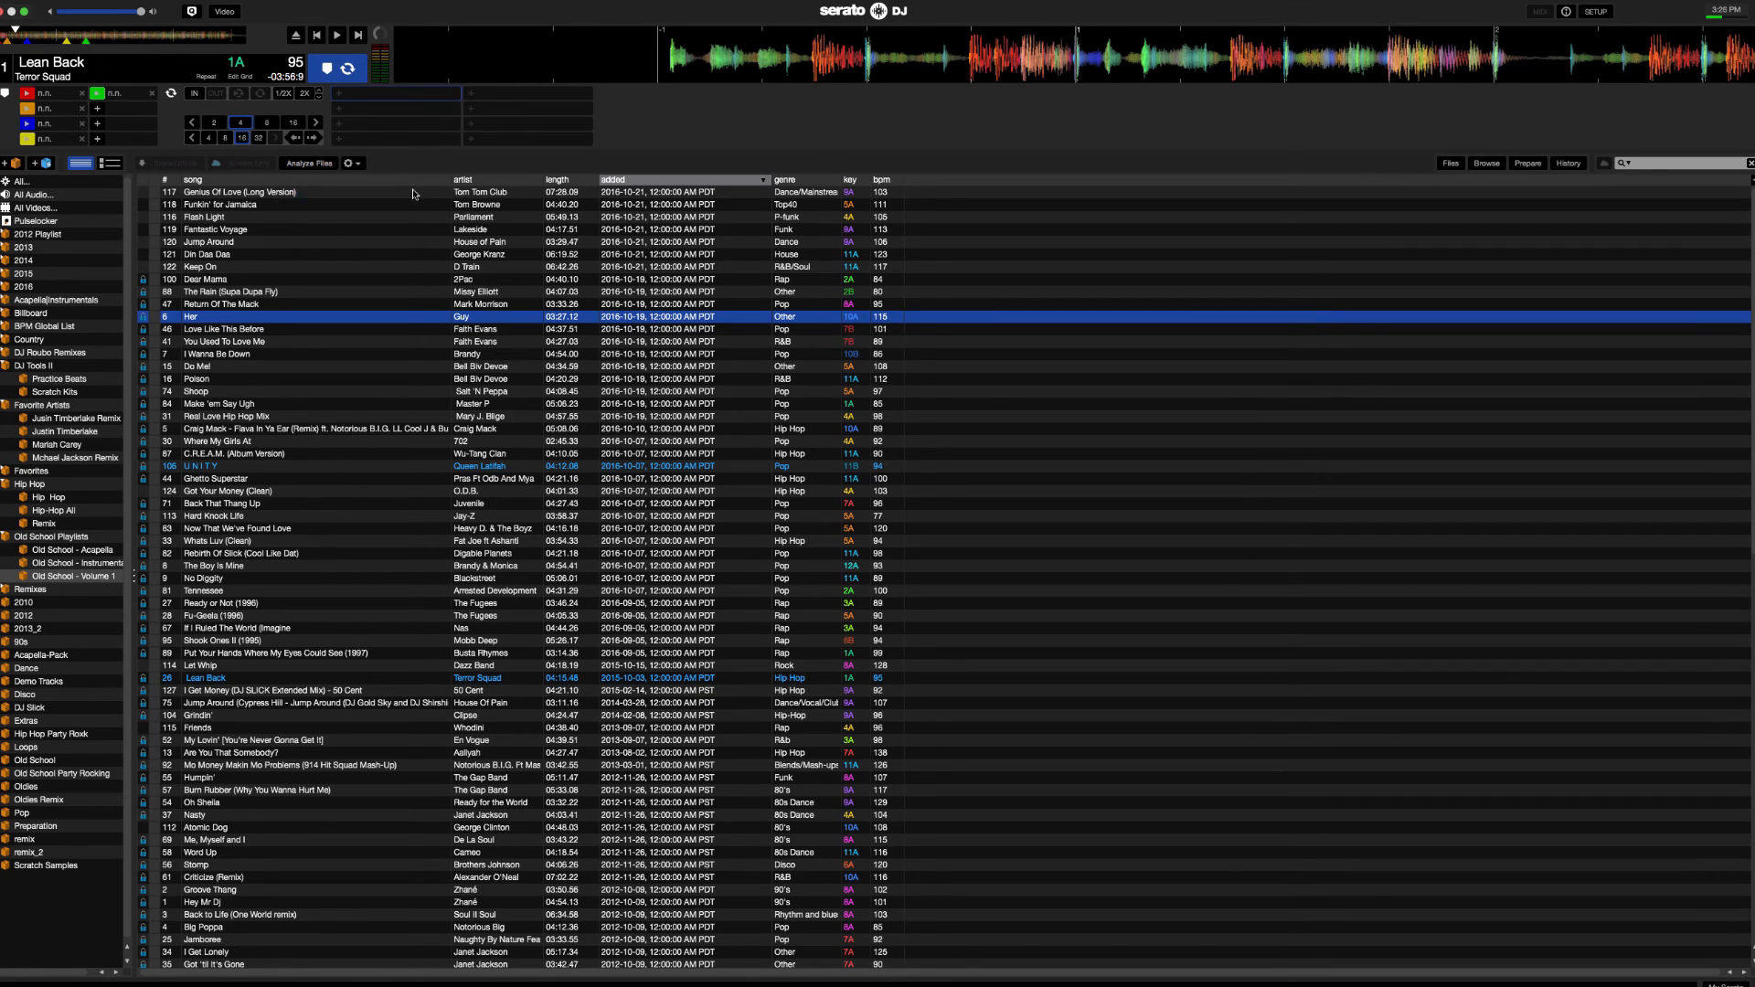
drag(417, 195, 911, 53)
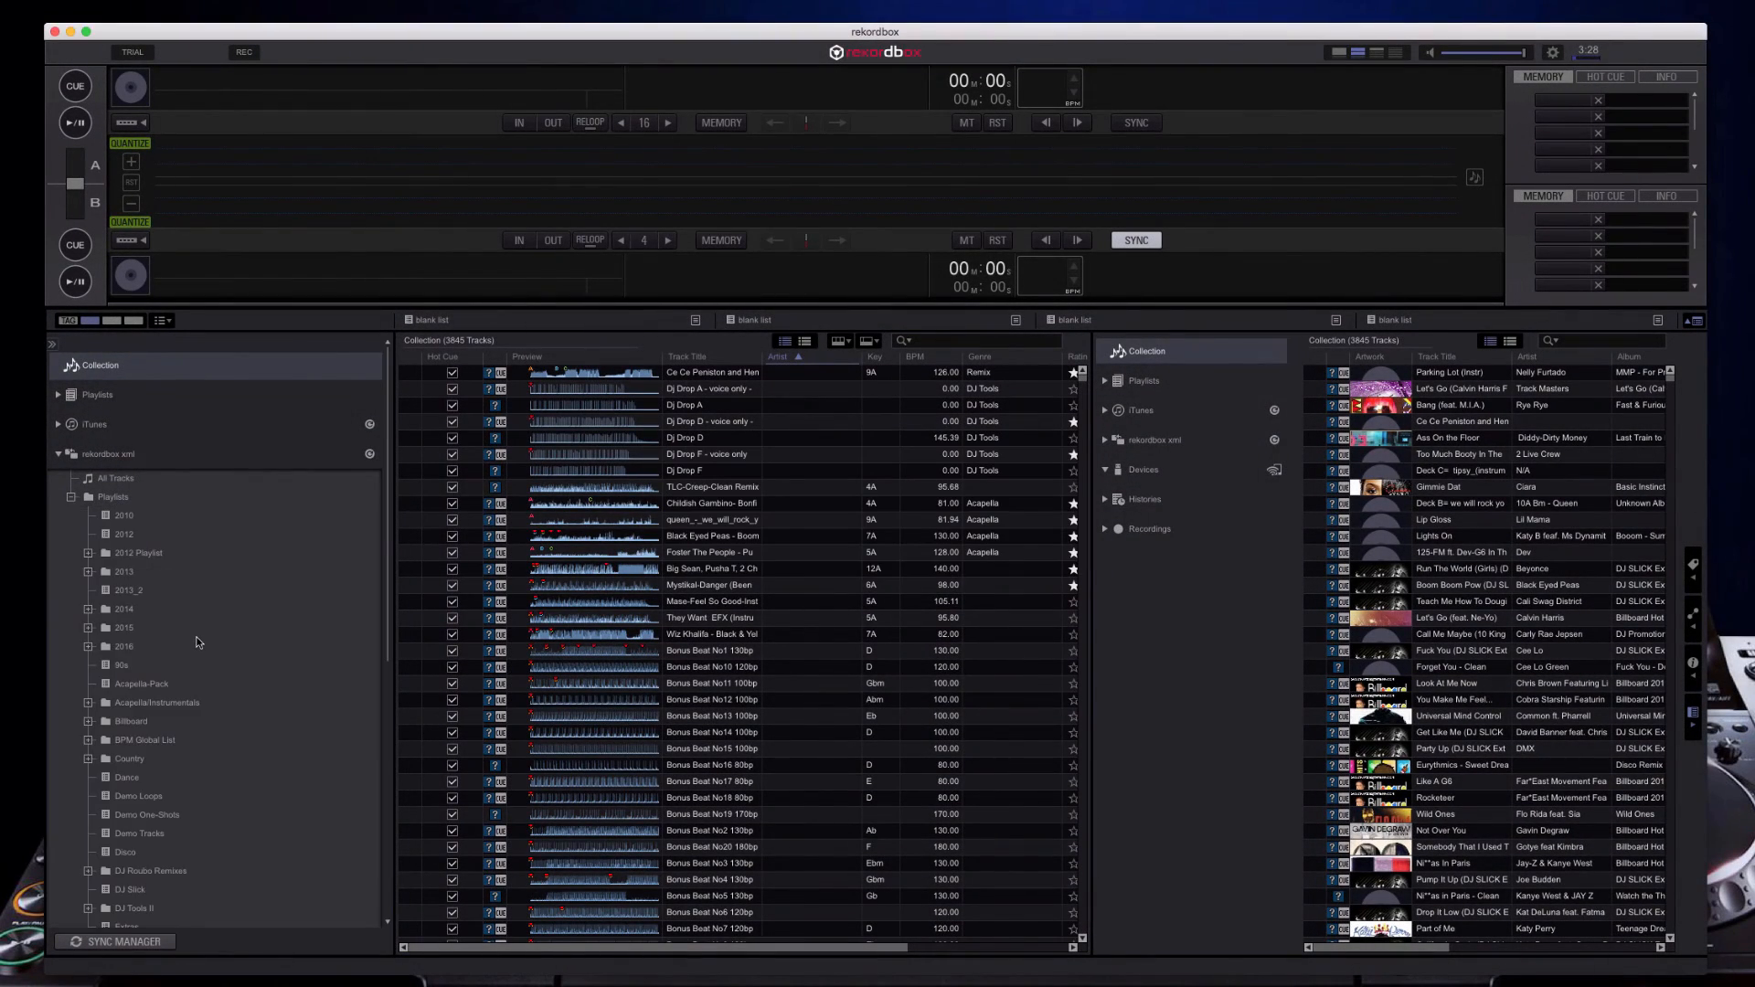
Switch to rekordbox, expand Old School Playlists under rekordbox xml and load Lean Back from Old School - Volume 1 onto the first deck.
scroll(196, 642, down, 5)
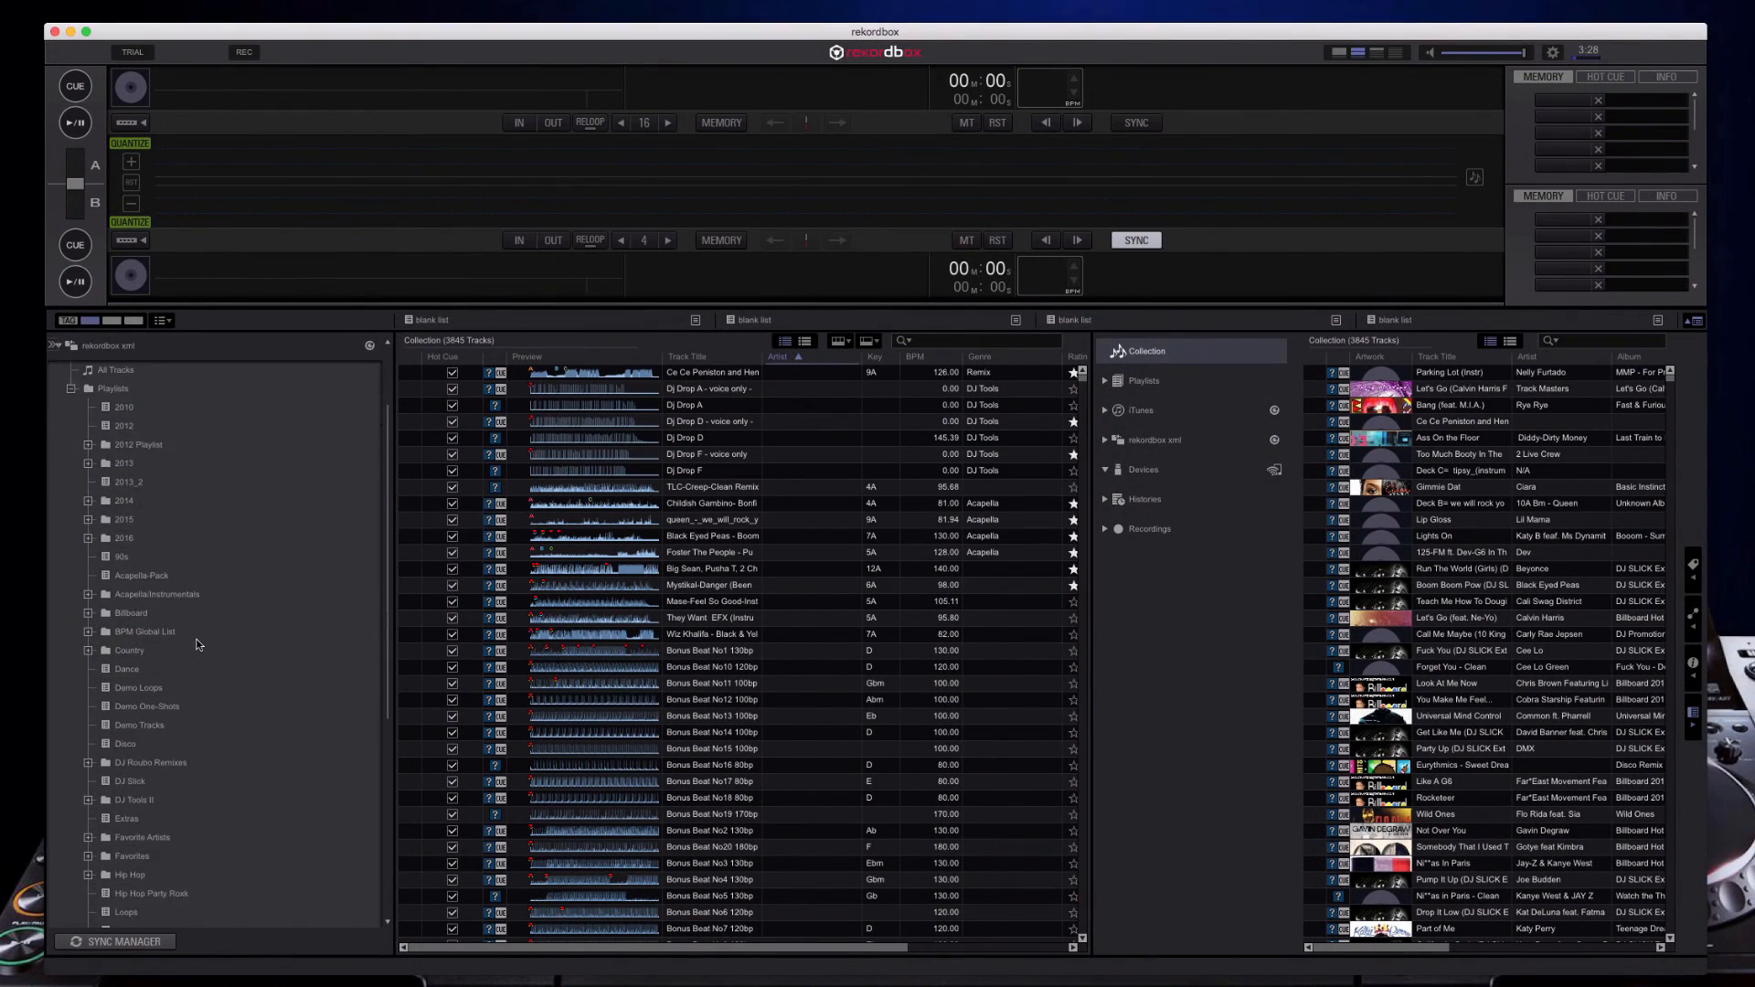
scroll(196, 645, down, 5)
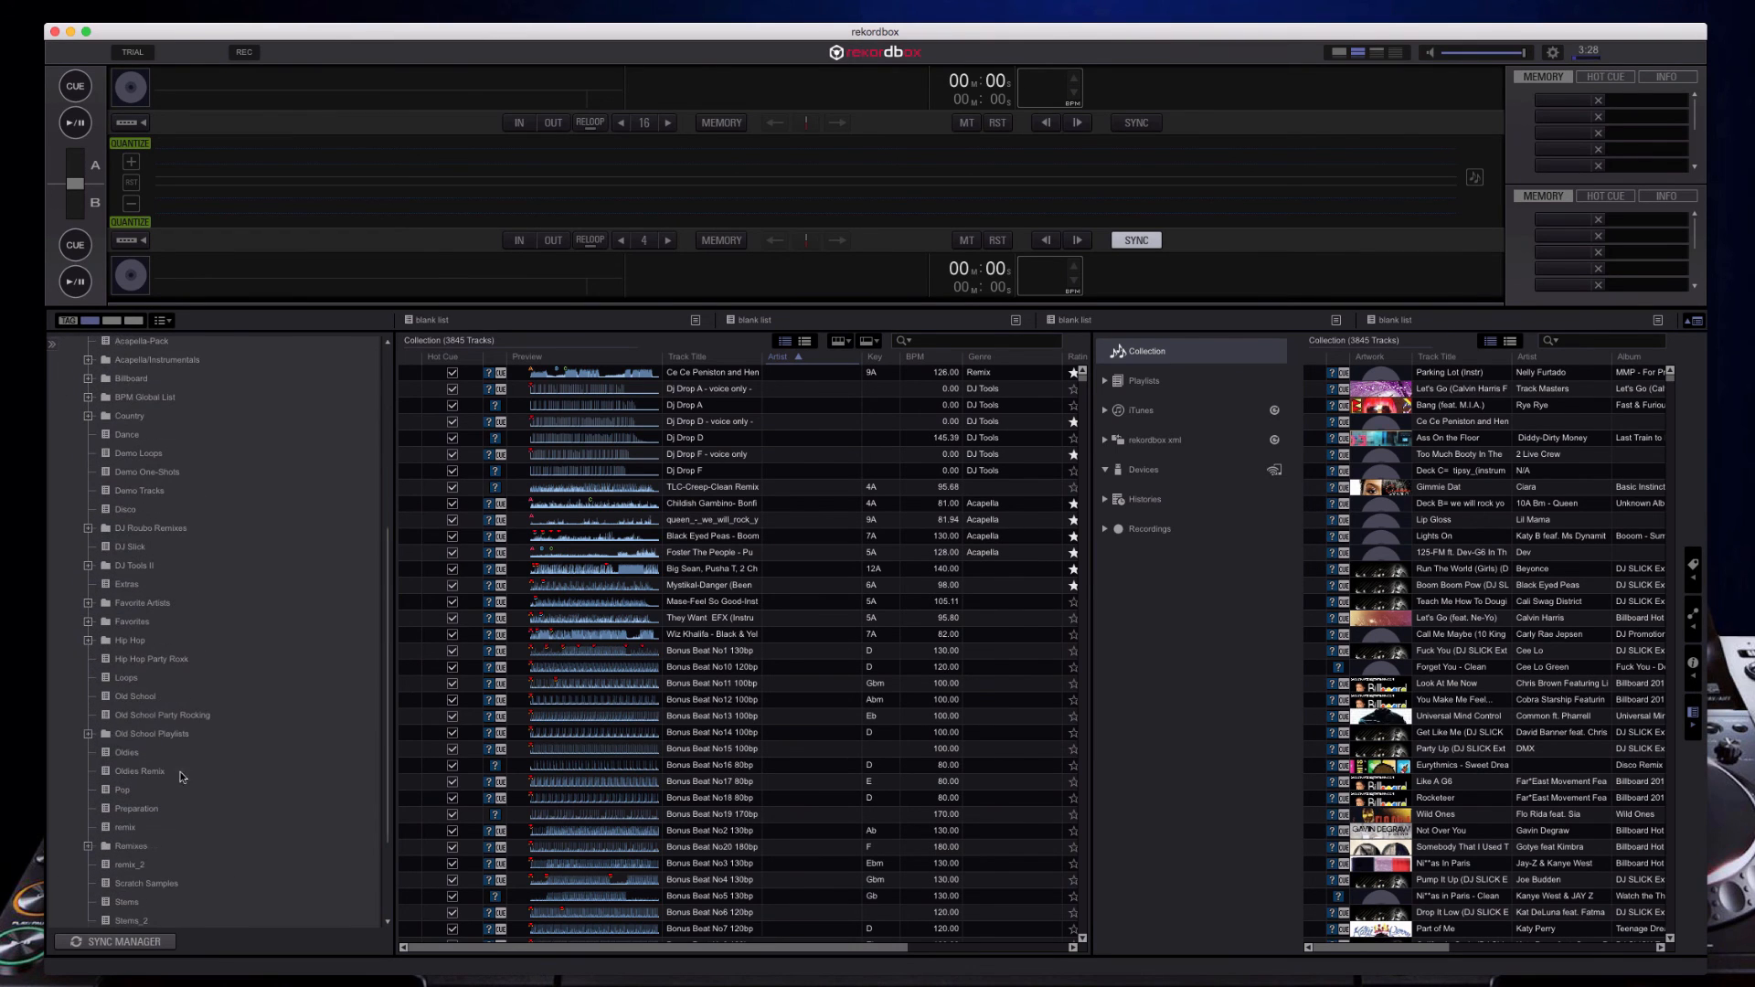
click(88, 734)
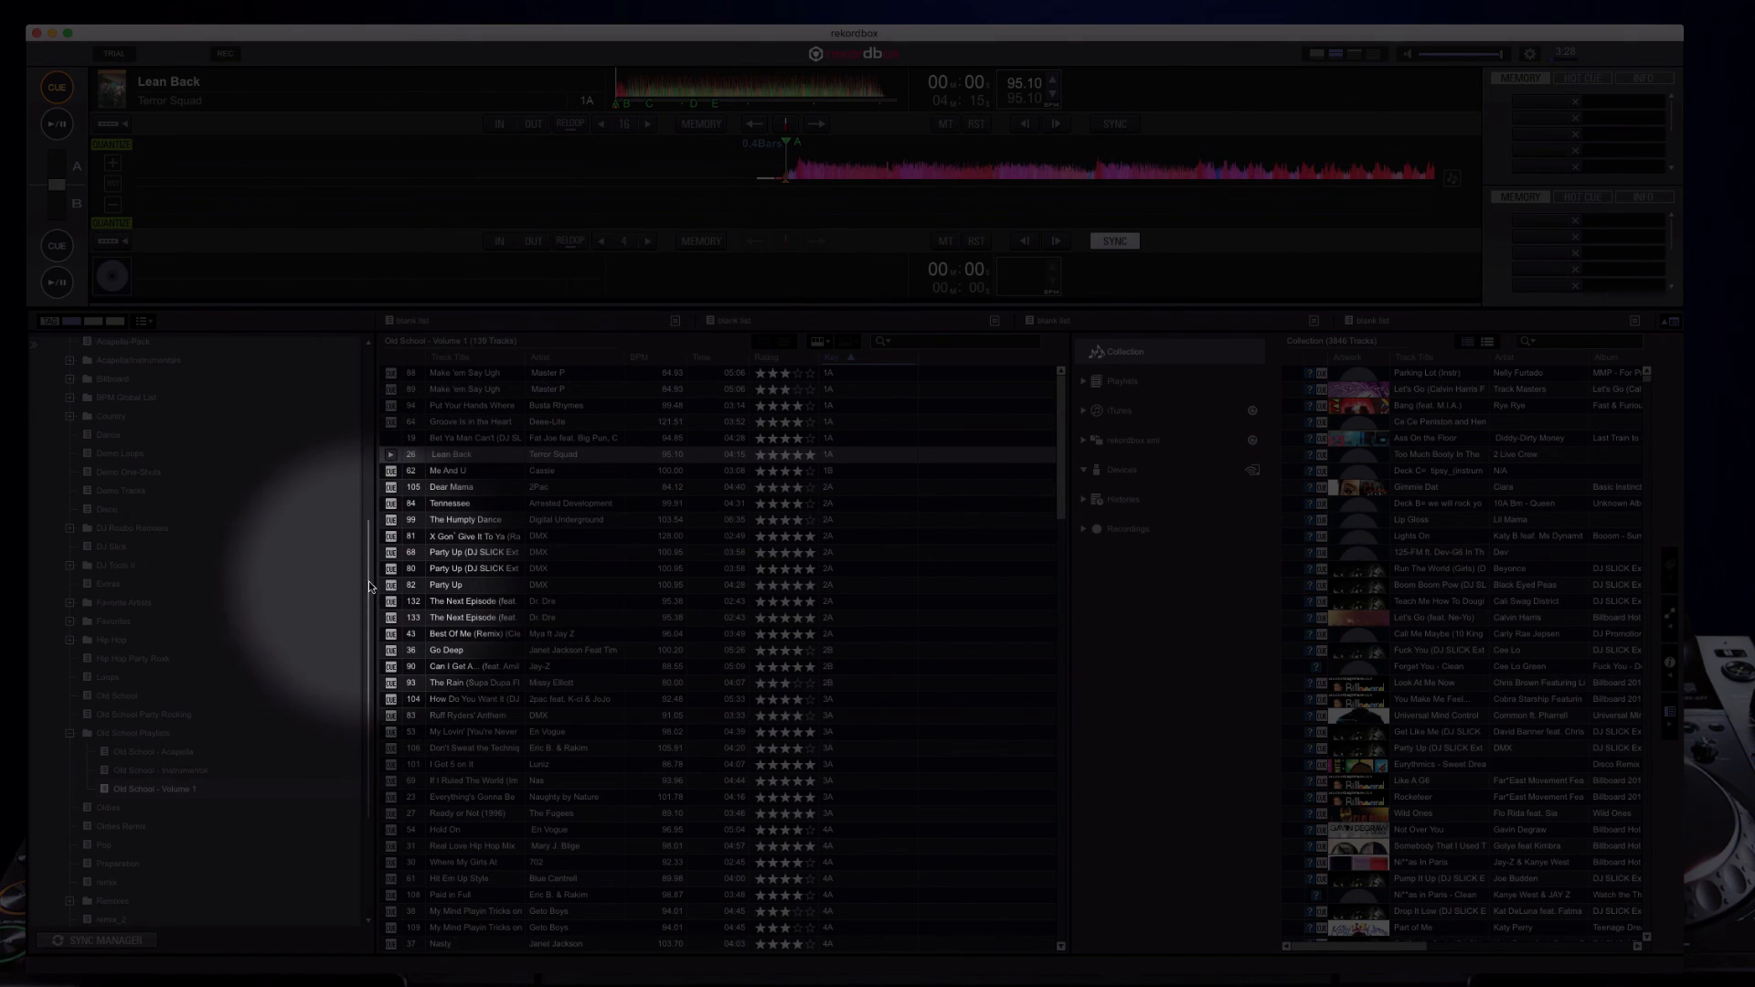
drag(369, 583, 369, 390)
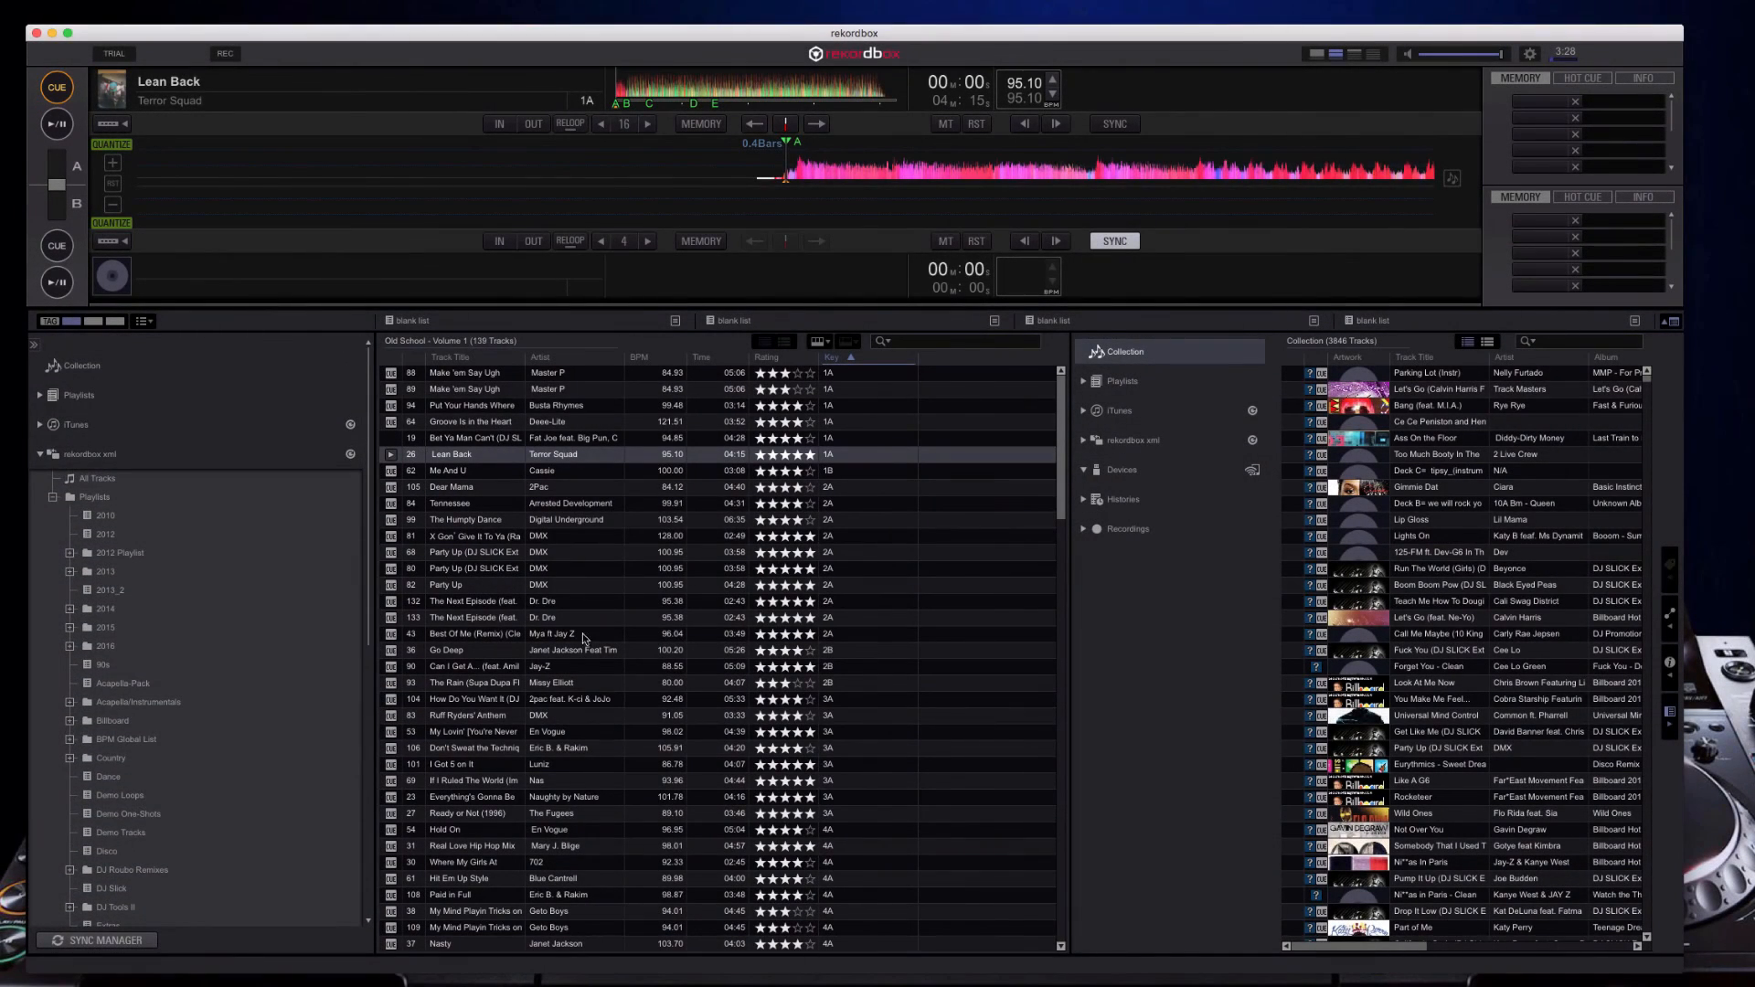